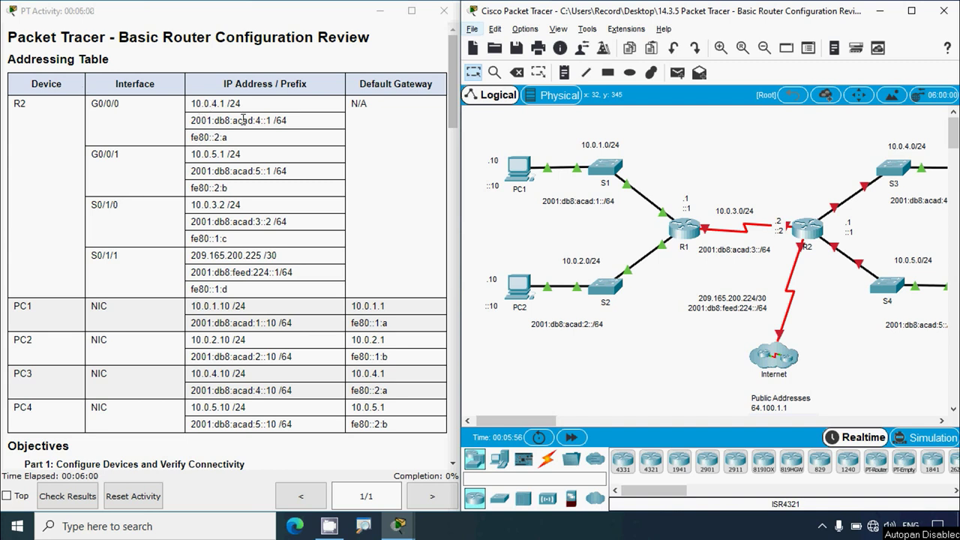
Open PC3's Desktop tools next to the activity's Addressing Table
scroll(257, 160, "down", 6)
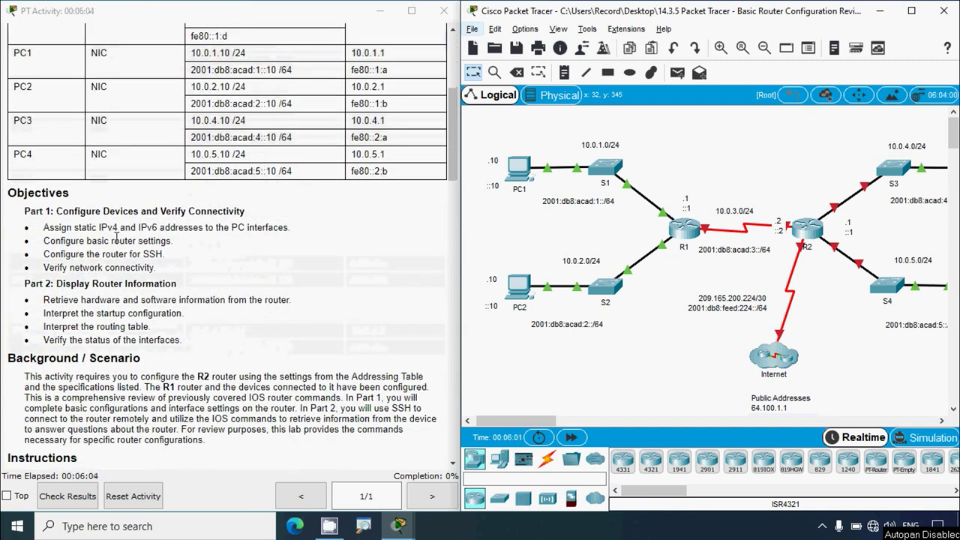
scroll(101, 238, "down", 1)
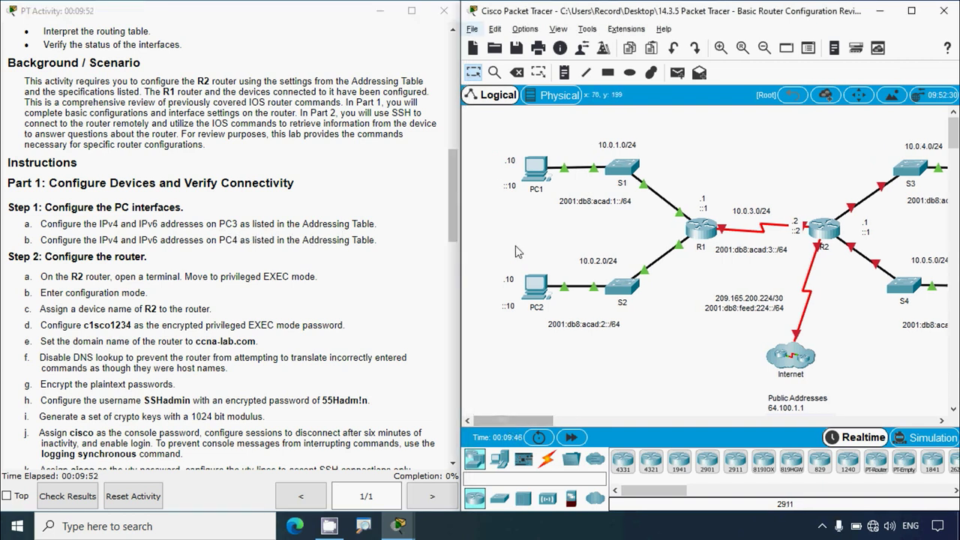
left_click_drag(516, 420, 549, 420)
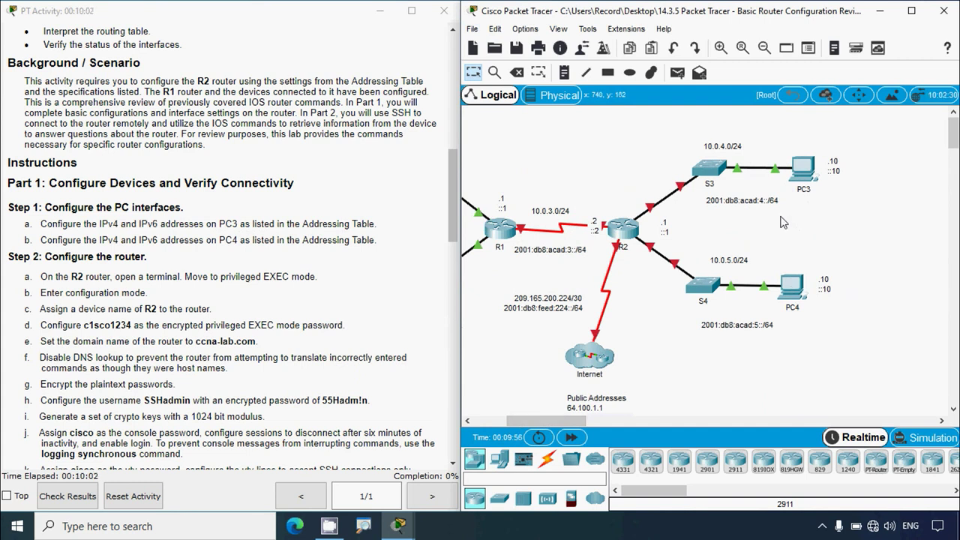
left_click(803, 170)
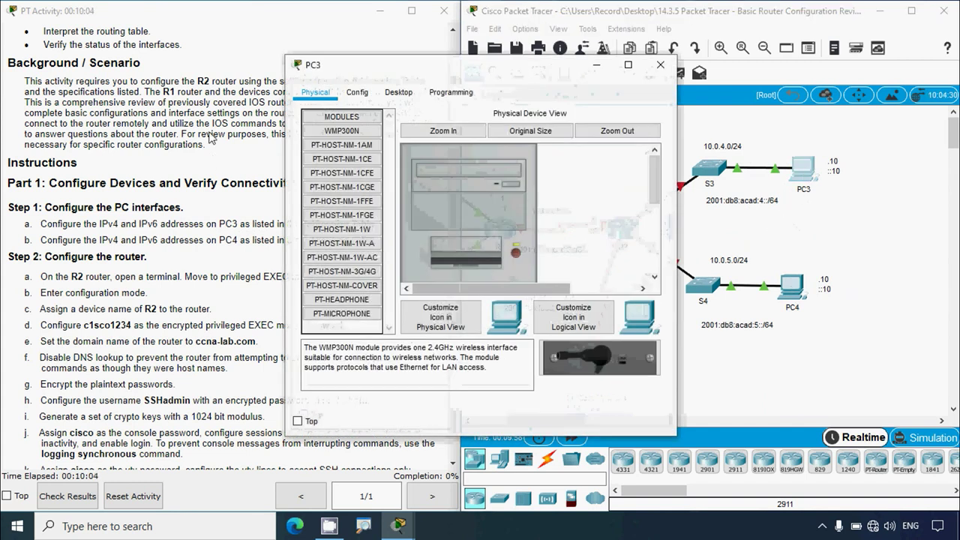
left_click(301, 30)
left_click_drag(454, 174, 613, 54)
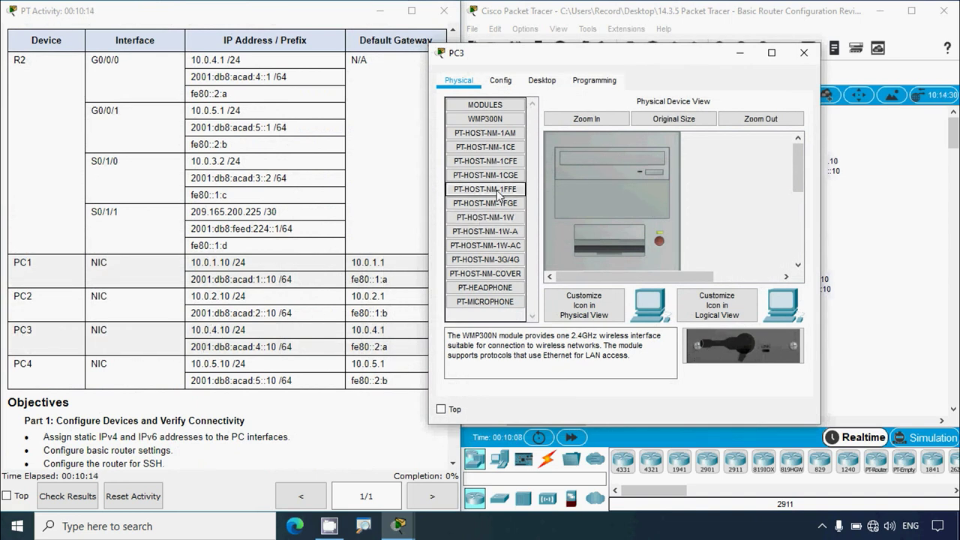
left_click(543, 79)
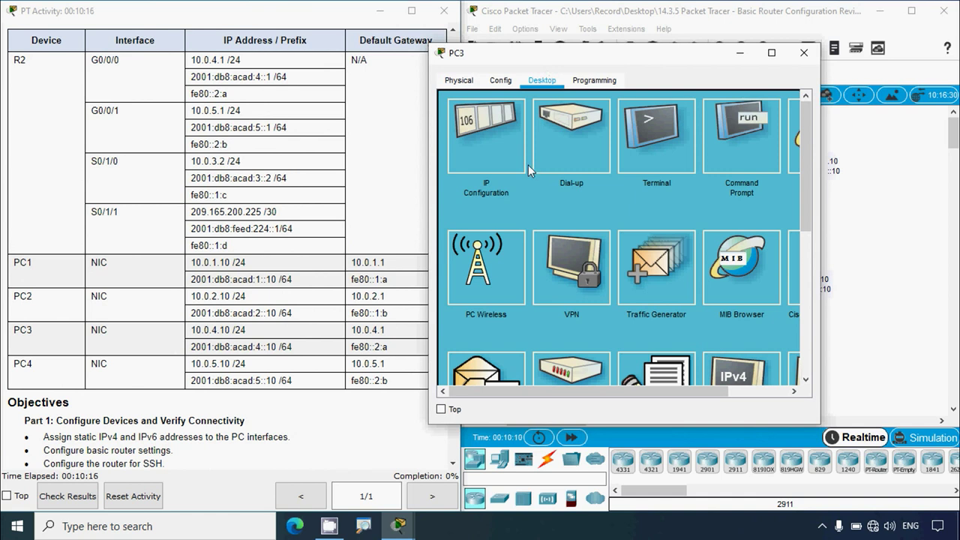
Give PC3 IPv4 address 10.0.4.10, mask 255.255.255.0 and default gateway 10.0.4.1
left_click(506, 158)
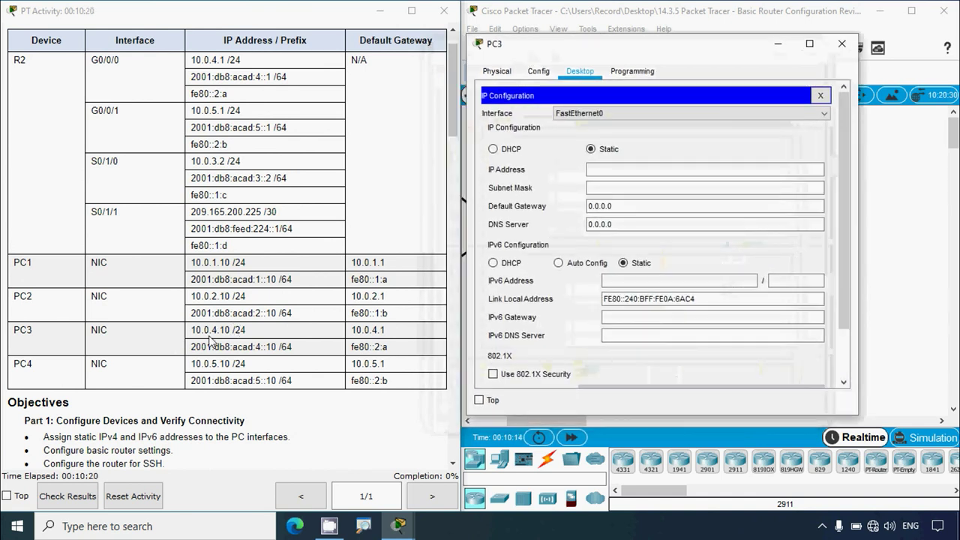
left_click_drag(191, 330, 231, 330)
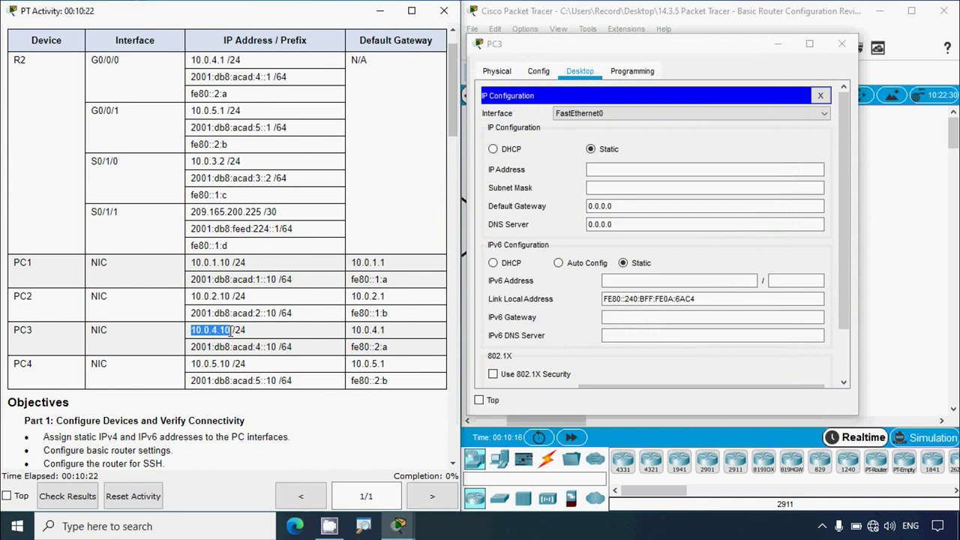
key("ctrl+c")
left_click(594, 169)
key("ctrl+v")
left_click(611, 187)
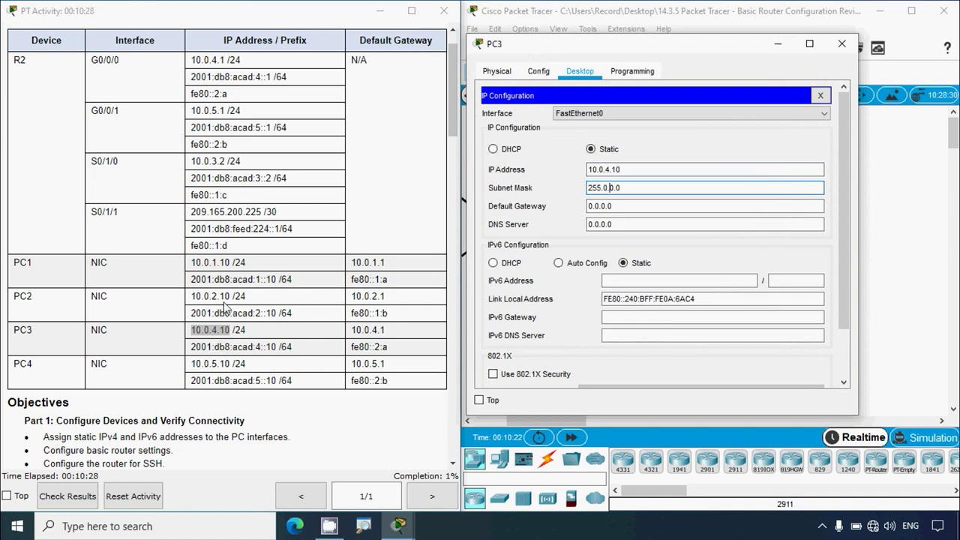
left_click(626, 190)
left_click_drag(626, 189, 604, 189)
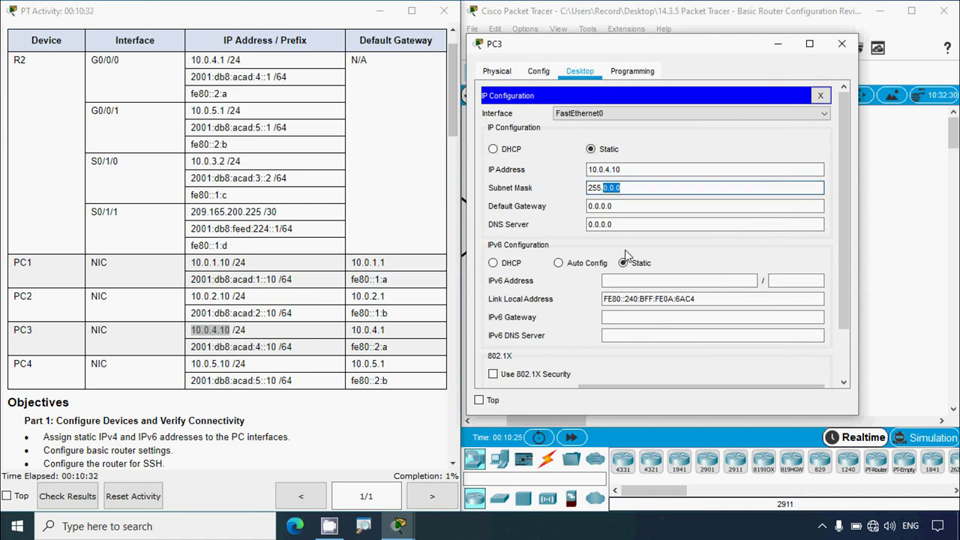
type("255.255.")
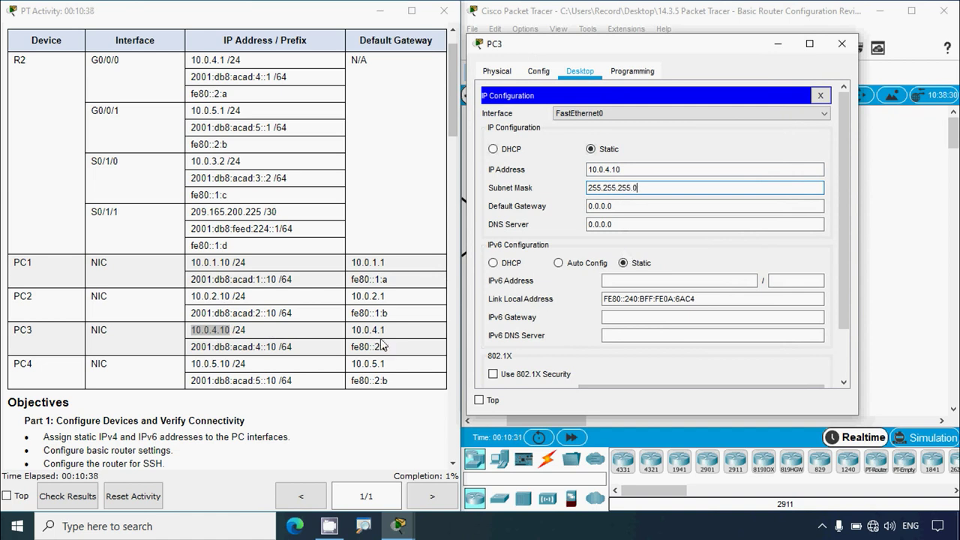
left_click_drag(352, 330, 388, 333)
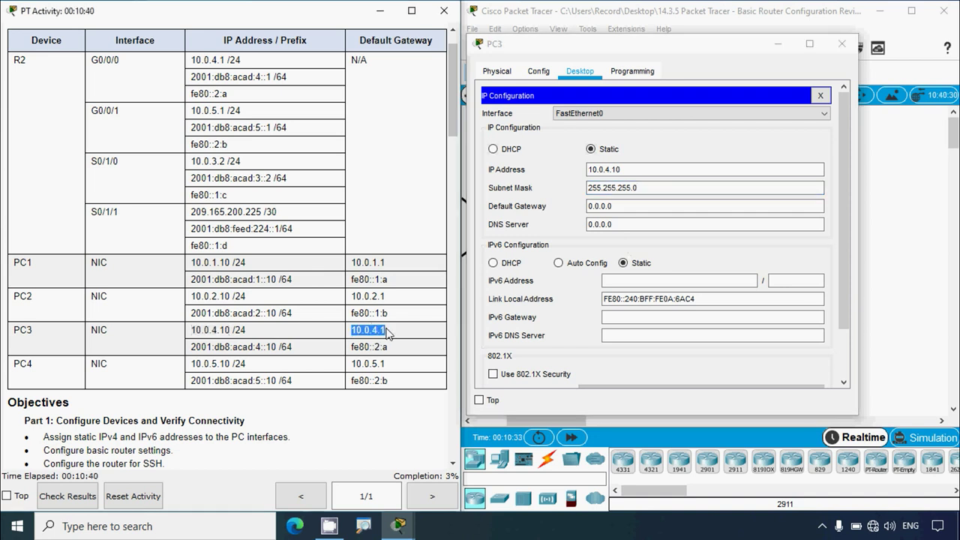
key("ctrl+c")
left_click(600, 206)
double_click(600, 206)
key("ctrl+v")
left_click(604, 223)
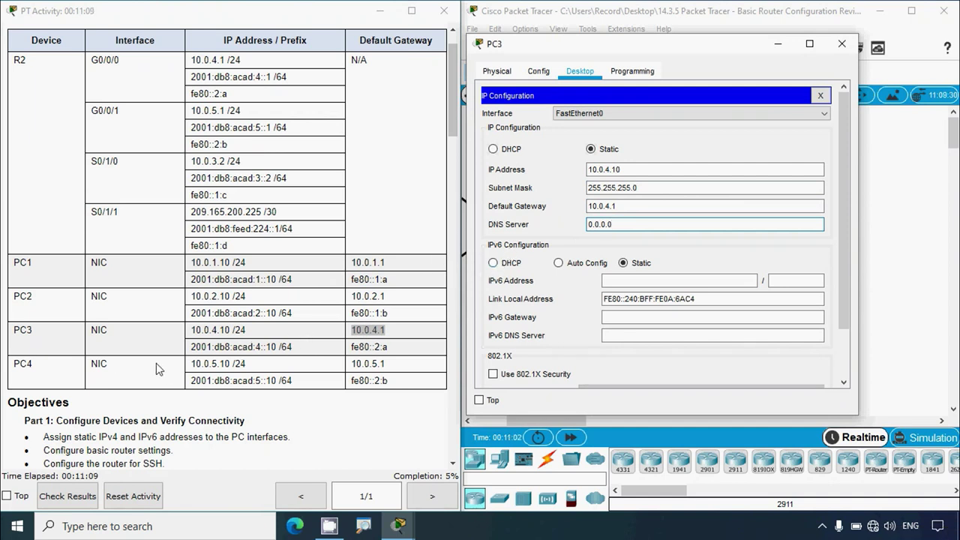
Set PC3's IPv6 address to 2001:db8:acad:4::10/64 with gateway fe80::2:a
left_click_drag(192, 347, 276, 347)
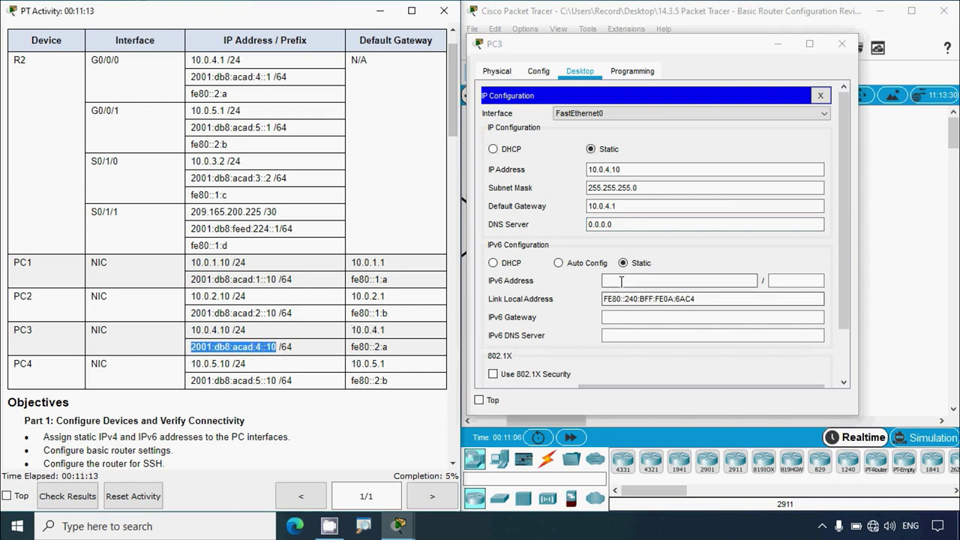
left_click(621, 281)
key("ctrl+v")
left_click(788, 281)
type("64")
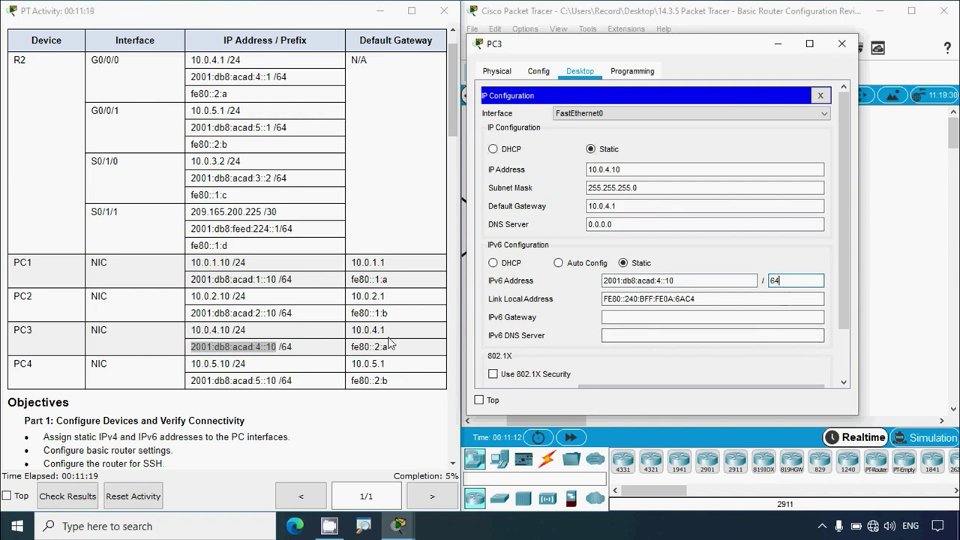
left_click_drag(351, 347, 385, 347)
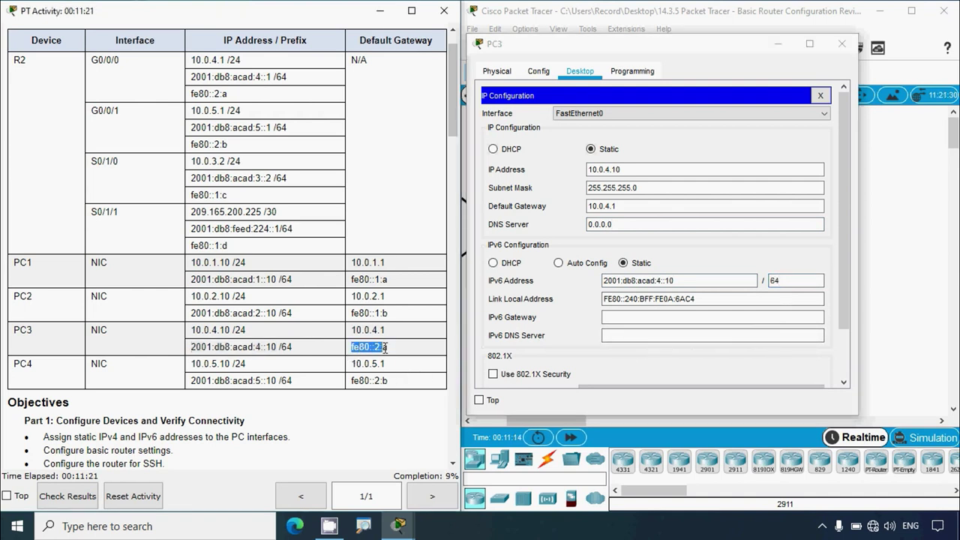
left_click(606, 317)
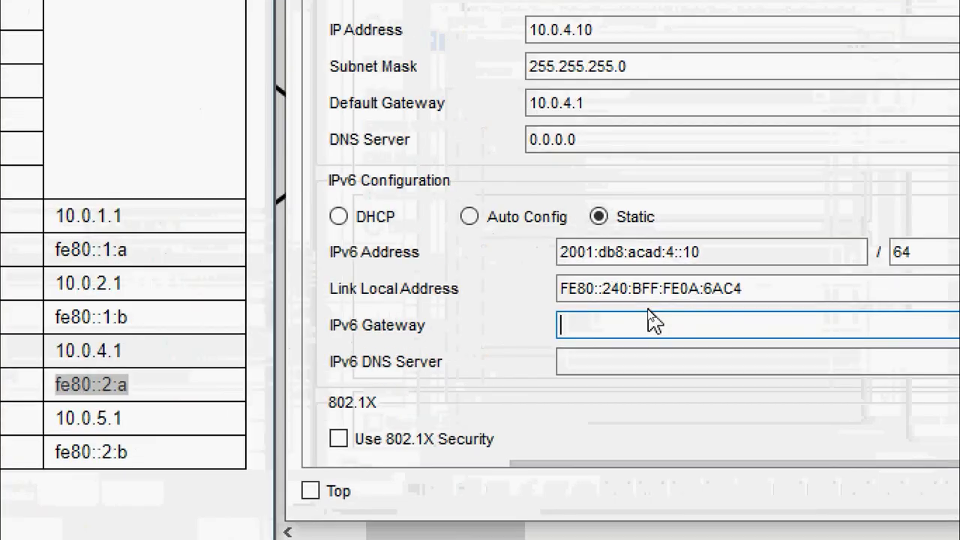
key("ctrl+v")
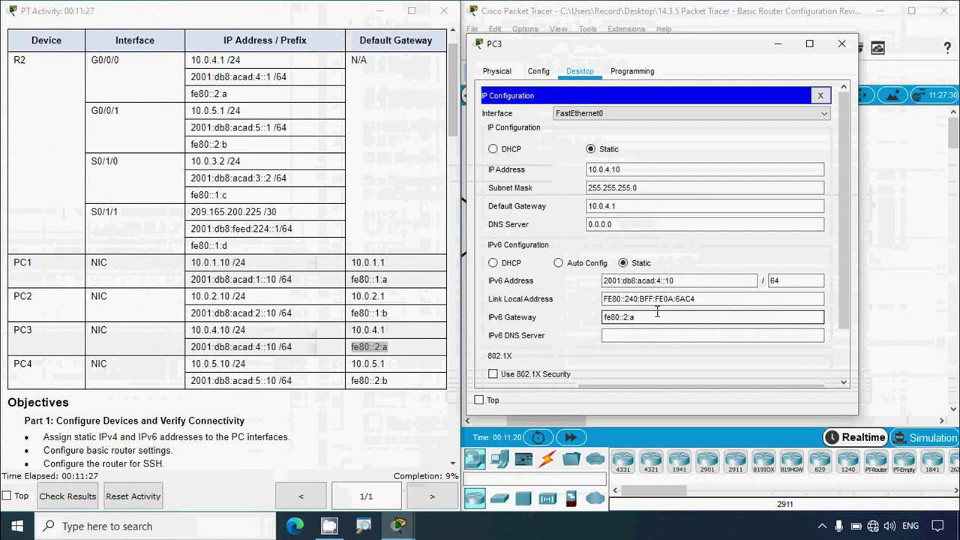
key("shift+Tab")
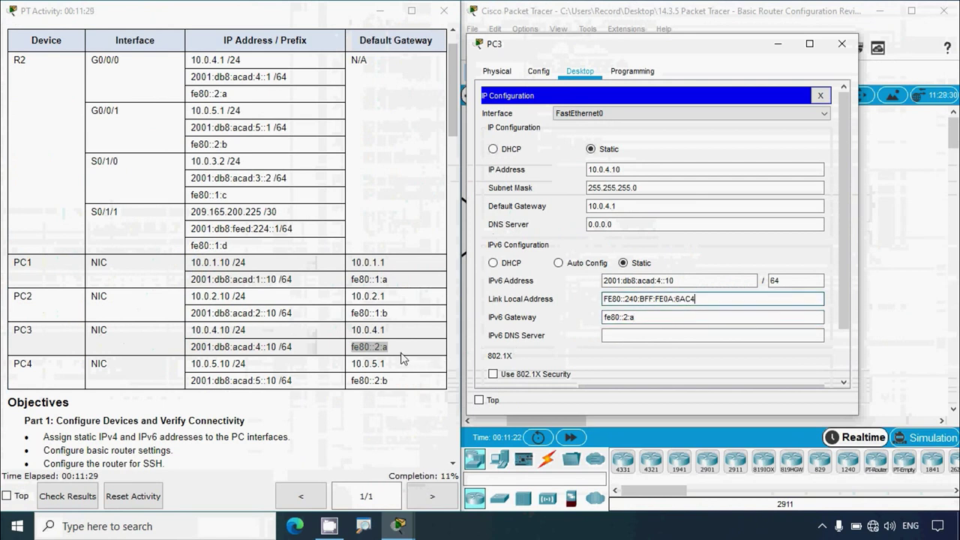
Close PC3's window, open PC4's, and copy its IPv4 address 10.0.5.10 from the table
left_click(841, 43)
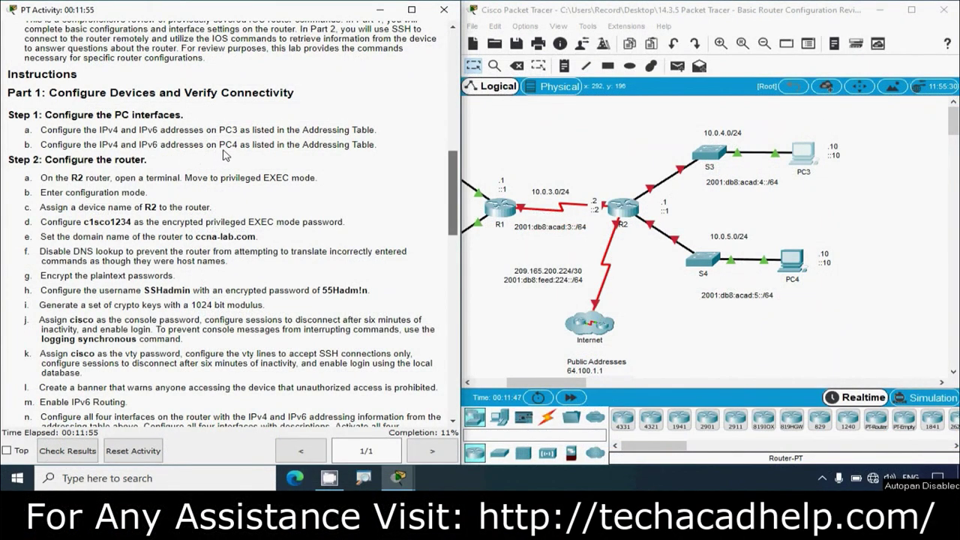
scroll(407, 167, "up", 5)
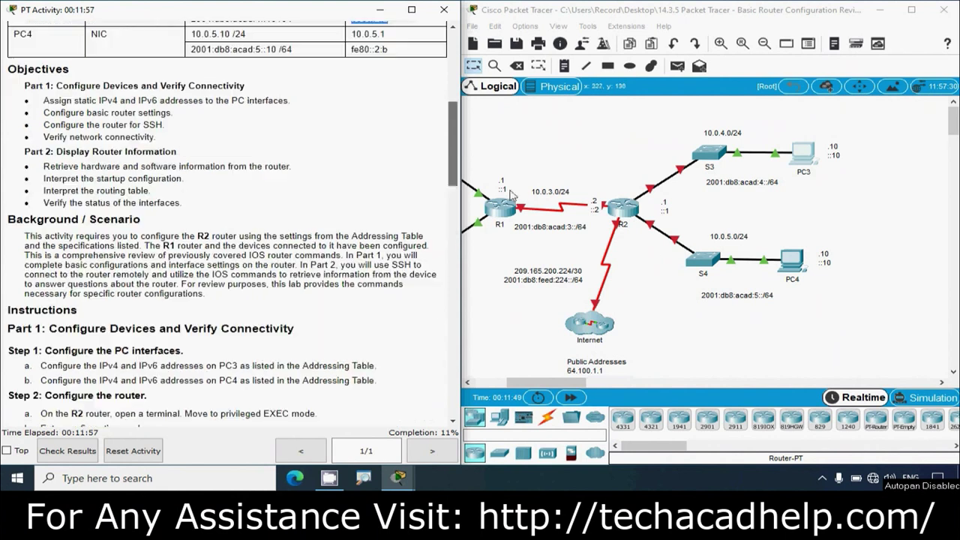
left_click(793, 272)
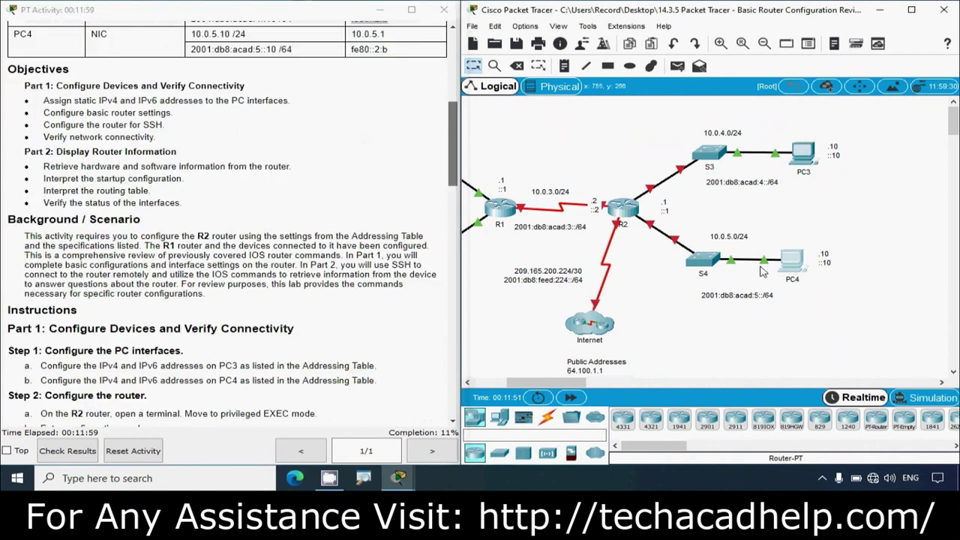
left_click(393, 210)
scroll(394, 210, "up", 4)
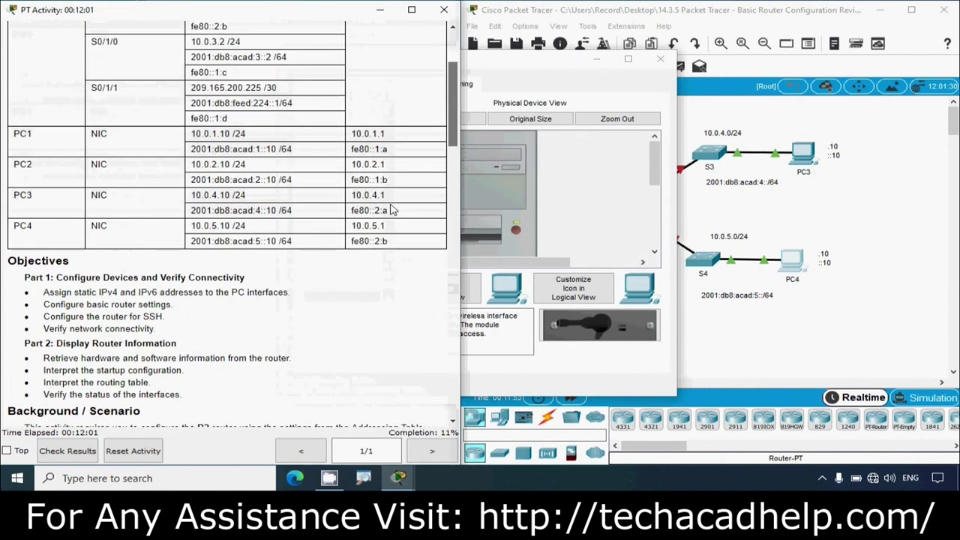
scroll(87, 285, "up", 2)
scroll(149, 319, "down", 2)
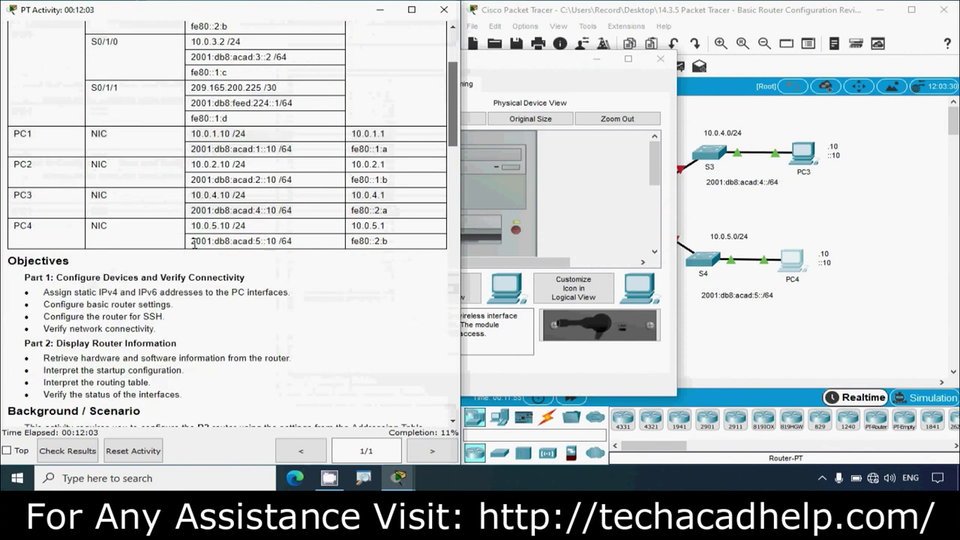
left_click_drag(193, 226, 227, 228)
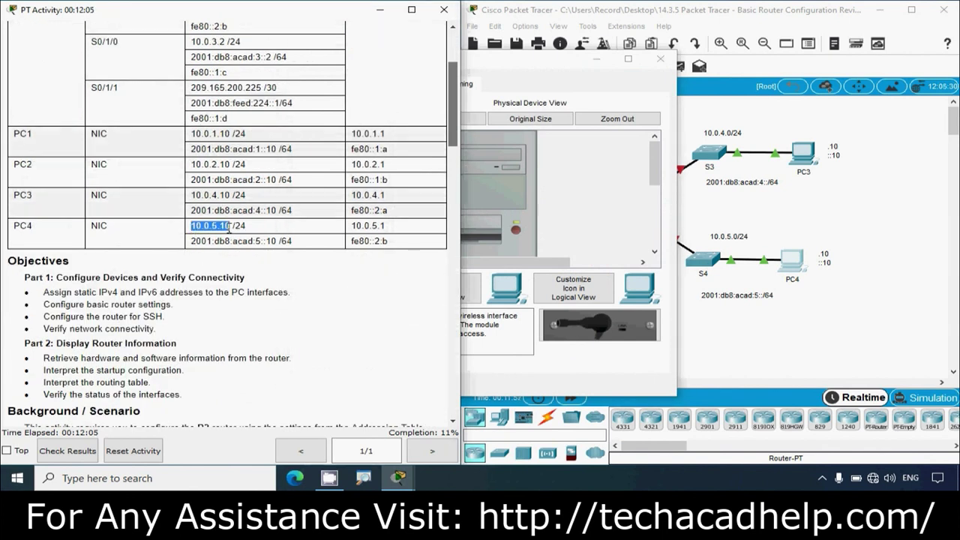
scroll(229, 226, "up", 3)
left_click(499, 67)
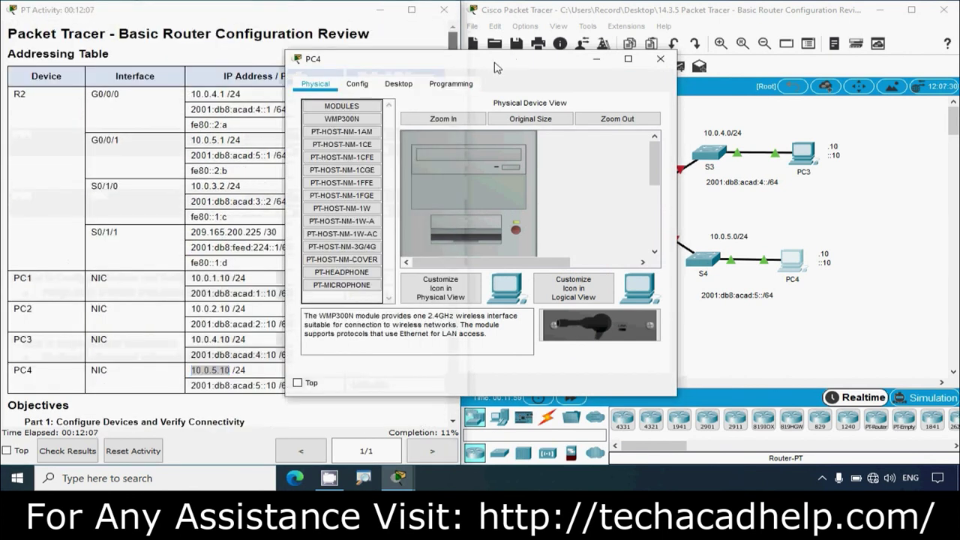
Give PC4 IPv4 address 10.0.5.10, mask 255.255.255.0 and default gateway 10.0.5.1
left_click(400, 86)
left_click(337, 150)
left_click(421, 171)
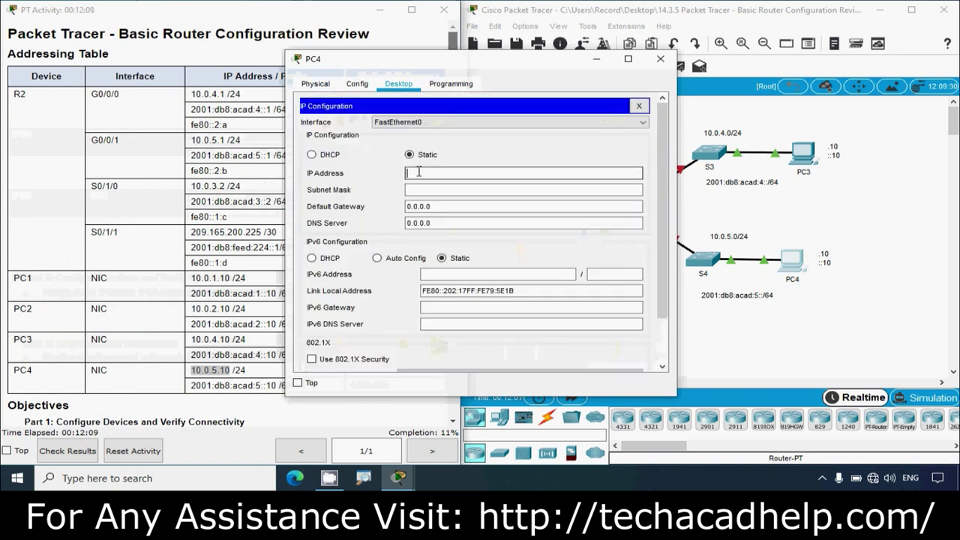
key("ctrl+v")
key("Tab")
left_click(225, 308)
scroll(221, 315, "down", 3)
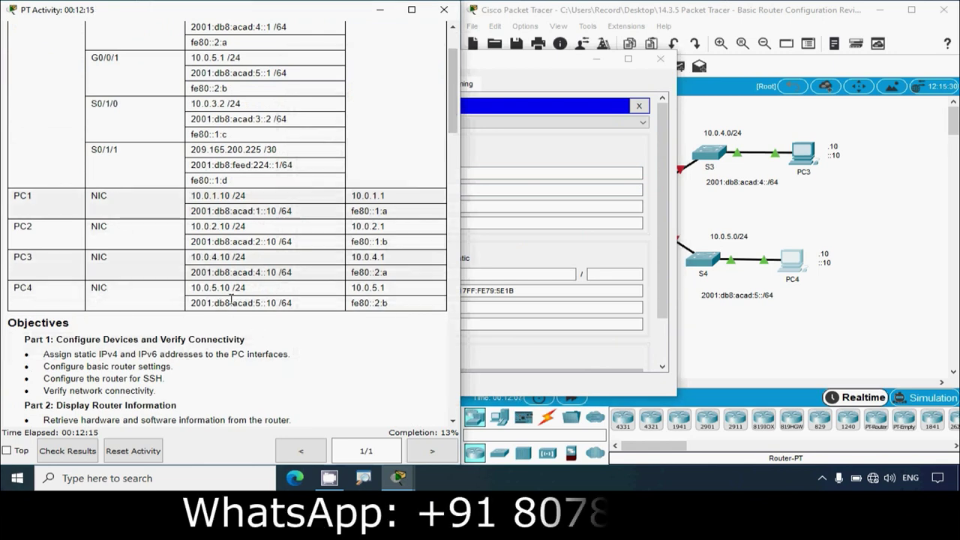
left_click(493, 188)
left_click(449, 191)
left_click_drag(449, 191, 426, 192)
type("255.255.0")
key("Tab")
type("10.0.5.1")
left_click(266, 267)
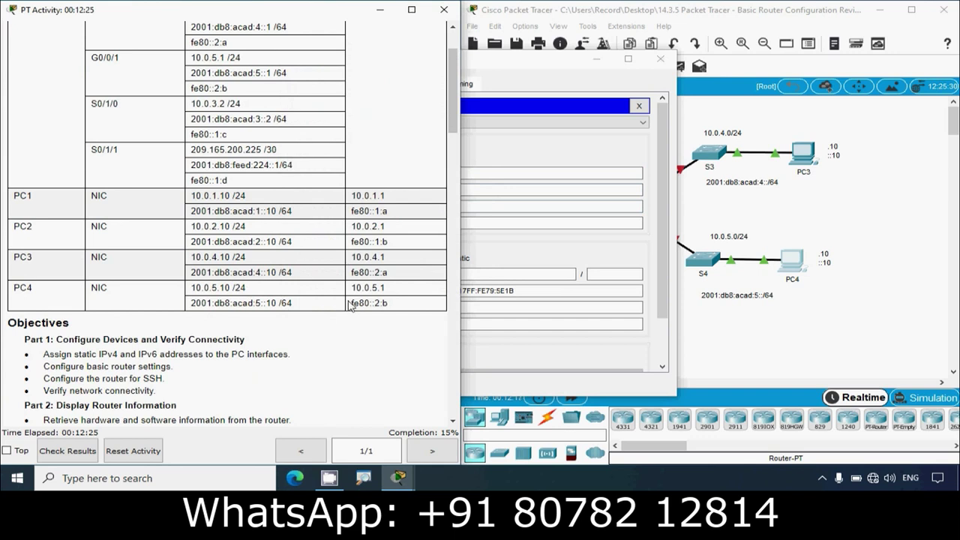
left_click_drag(352, 288, 385, 289)
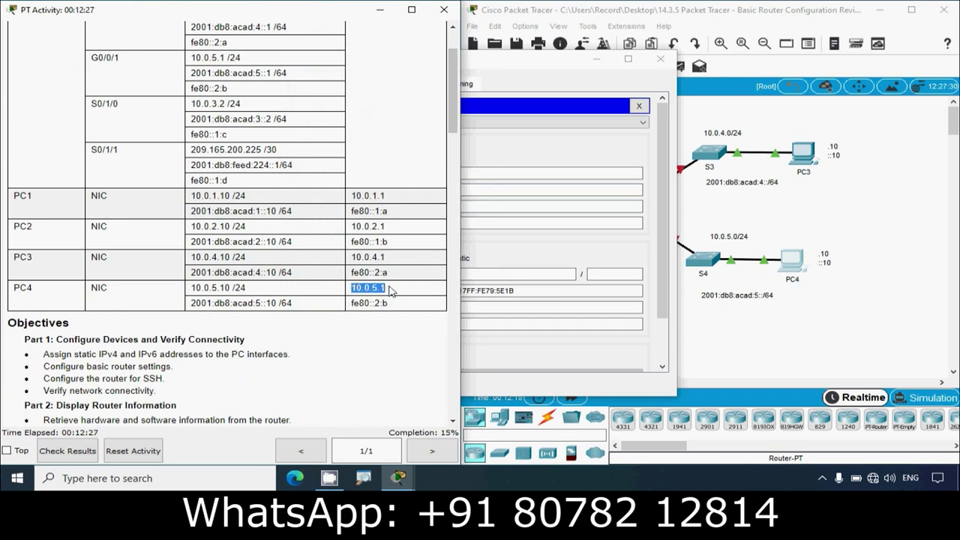
left_click(519, 209)
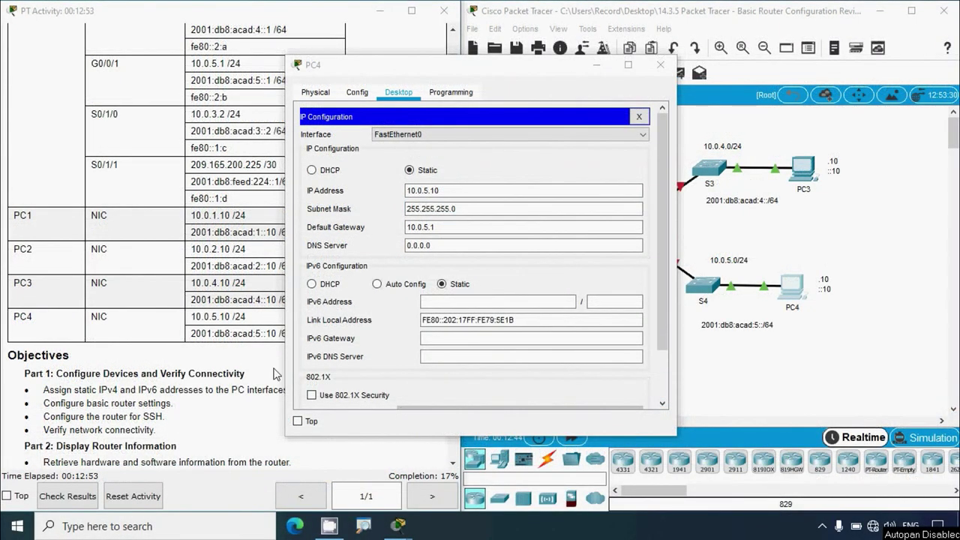
Set PC4's IPv6 address to 2001:db8:acad:5::10 with prefix length 64
left_click(228, 333)
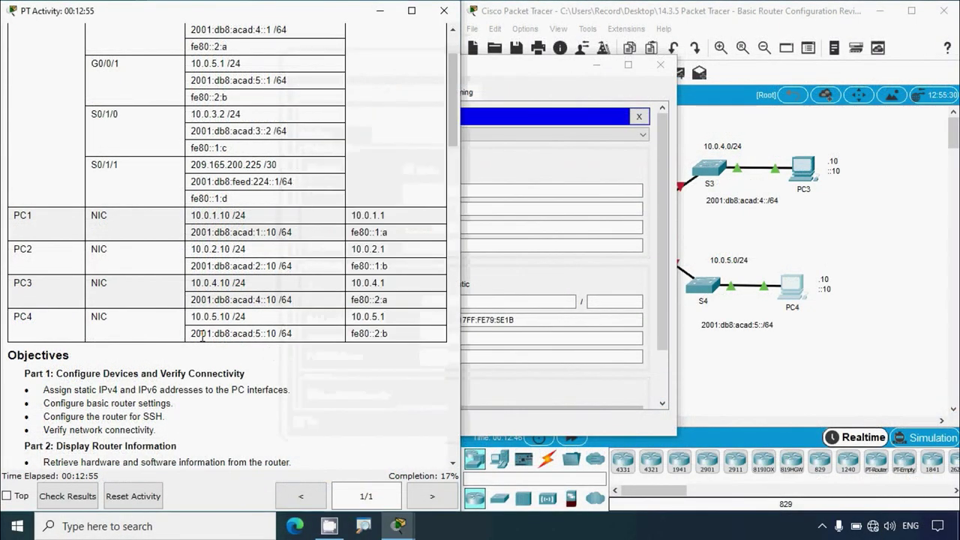
left_click_drag(192, 334, 273, 332)
key("ctrl+c")
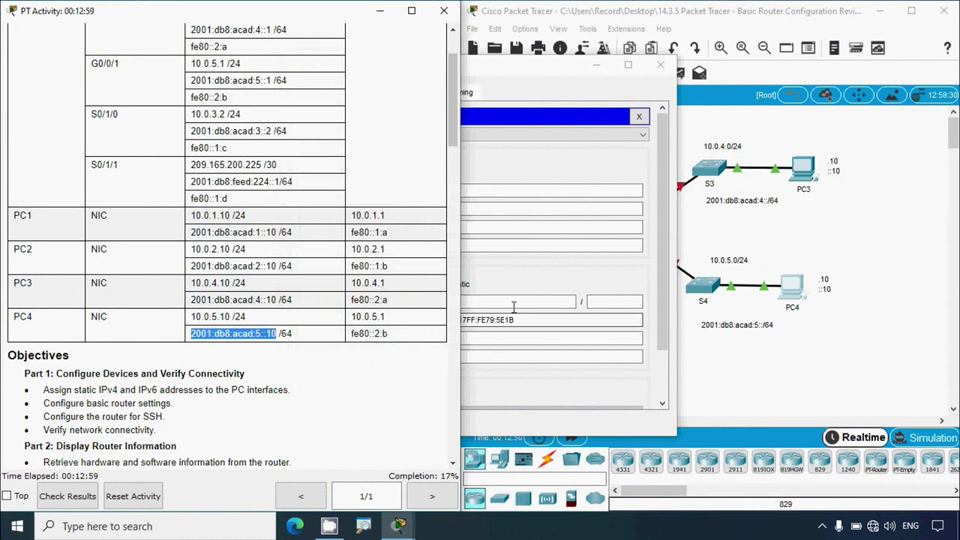
left_click(514, 302)
key("ctrl+v")
left_click(606, 302)
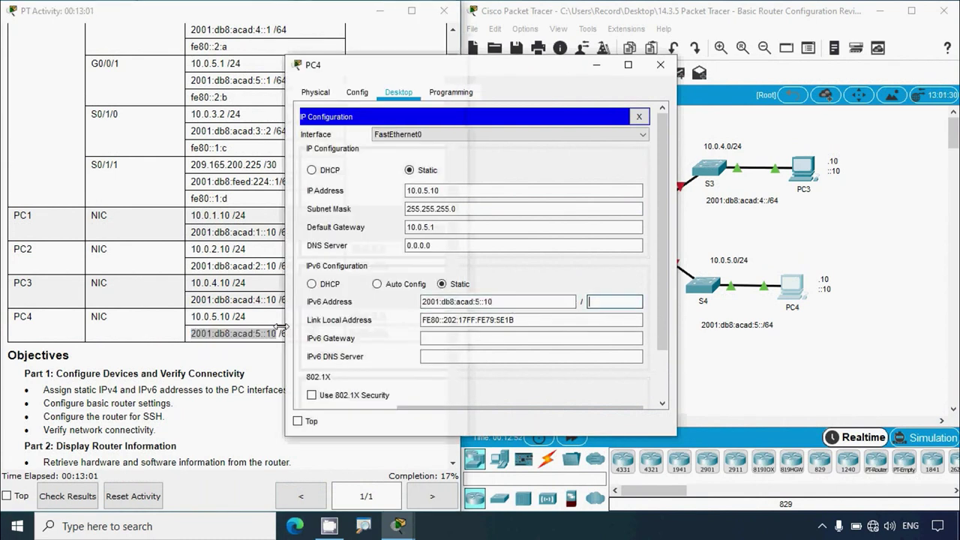
left_click(281, 327)
left_click(603, 302)
type("64")
key("Tab")
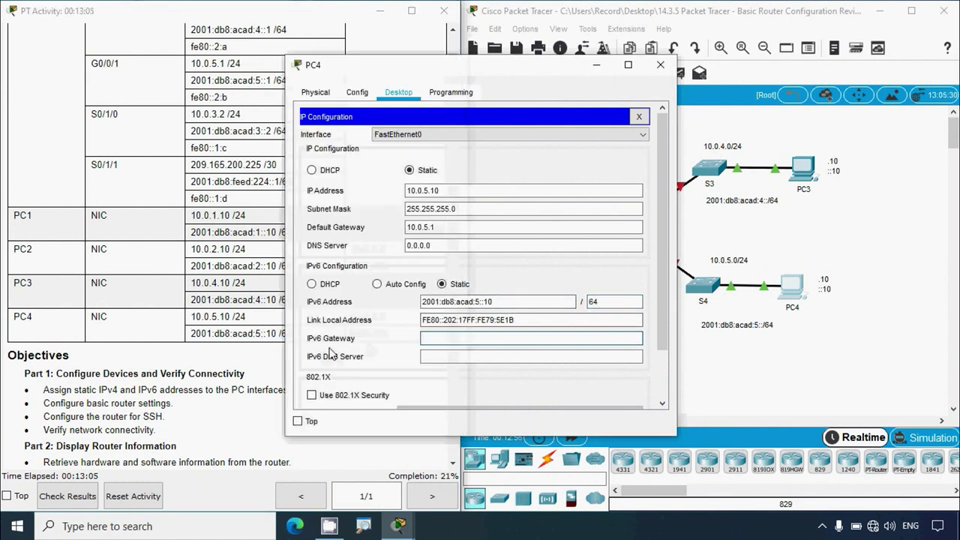
Set PC4's IPv6 gateway to fe80::2:b and close its window
left_click(242, 330)
left_click_drag(350, 332, 385, 333)
key("ctrl+c")
left_click(488, 339)
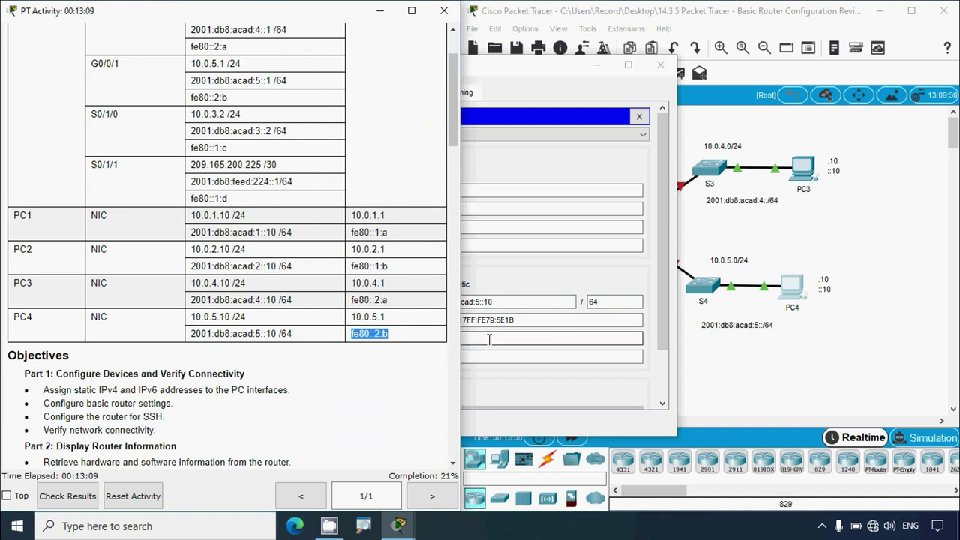
key("ctrl+v")
left_click(548, 320)
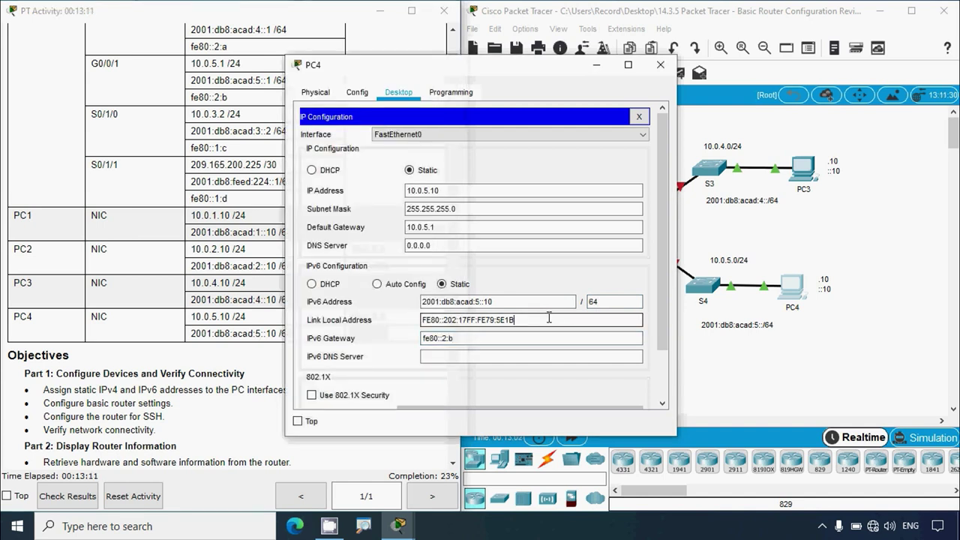
left_click(660, 65)
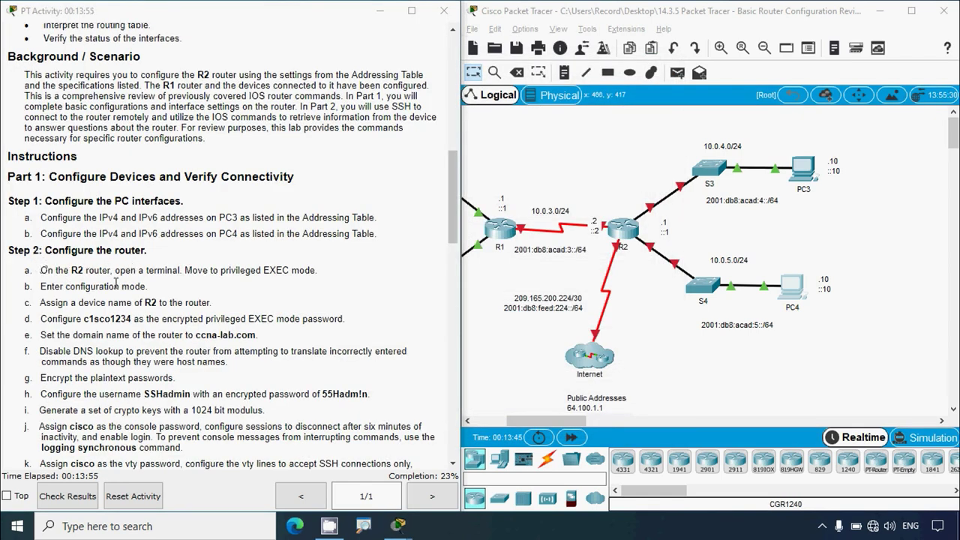
Scroll the instructions to the Step 2 router tasks and open R2's command line
scroll(79, 266, "down", 1)
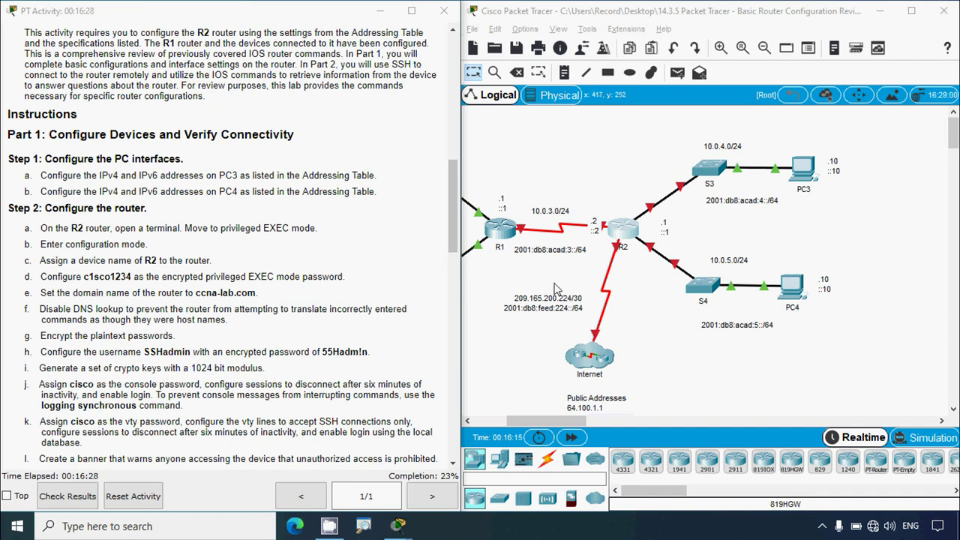
left_click(628, 237)
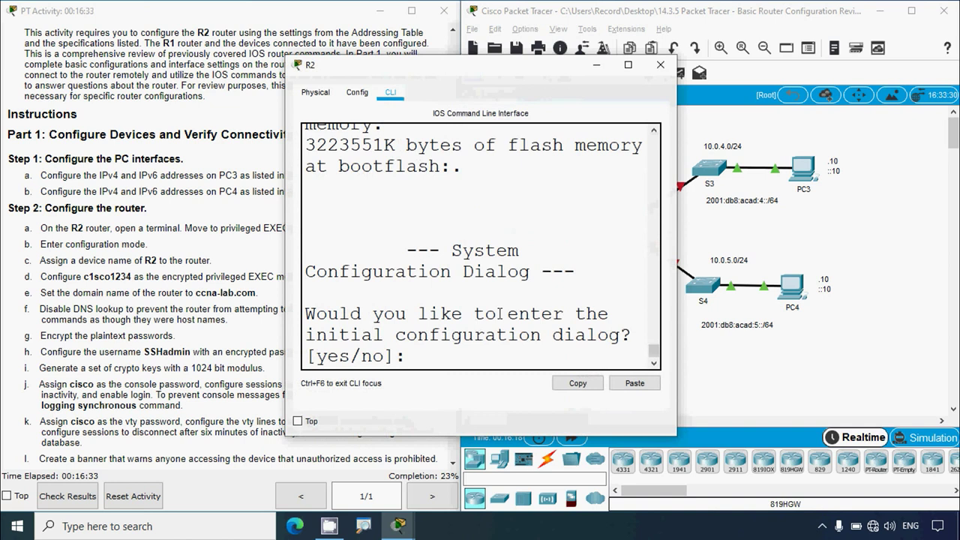
Decline the initial configuration dialog and enter global configuration mode via enable and configure terminal
left_click(628, 64)
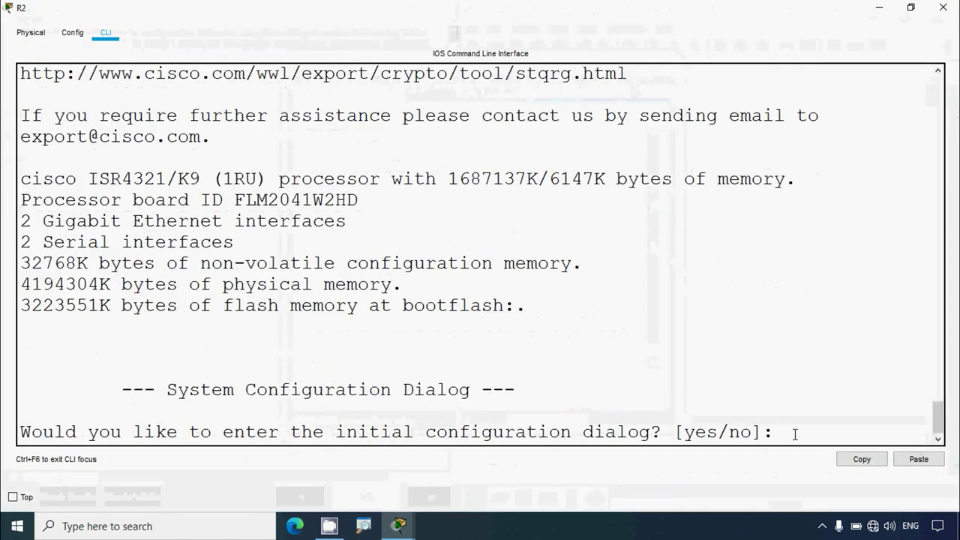
key("Return")
key("Return")
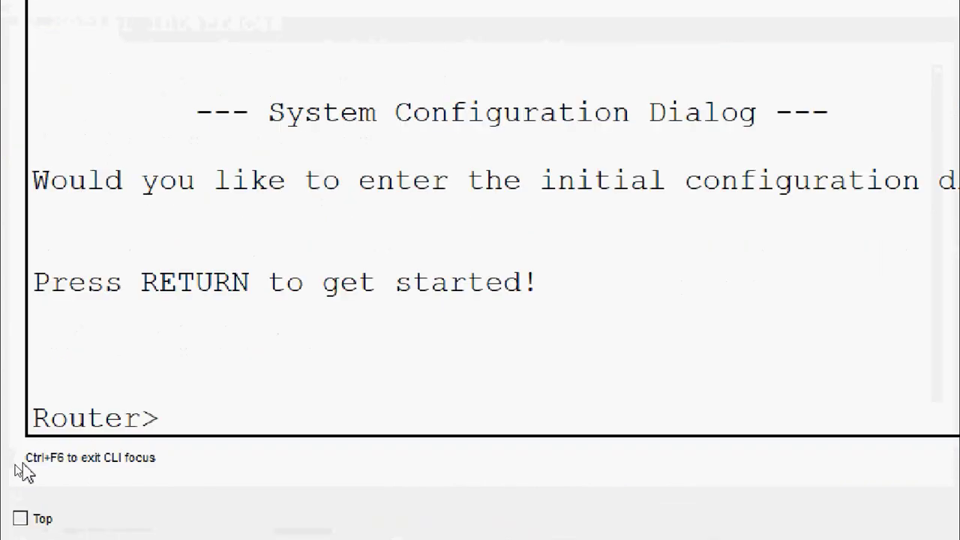
type("enable")
key("Return")
type("configure ter")
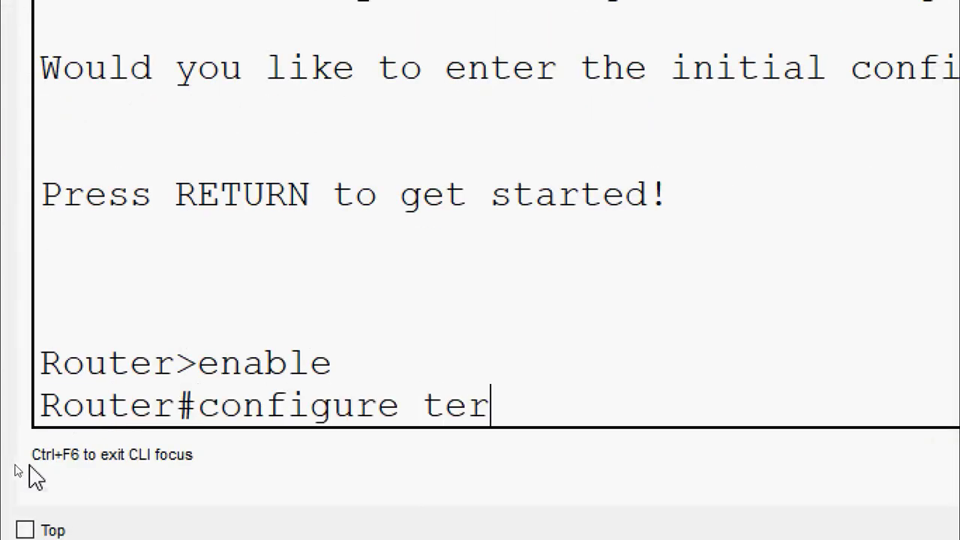
type("minal")
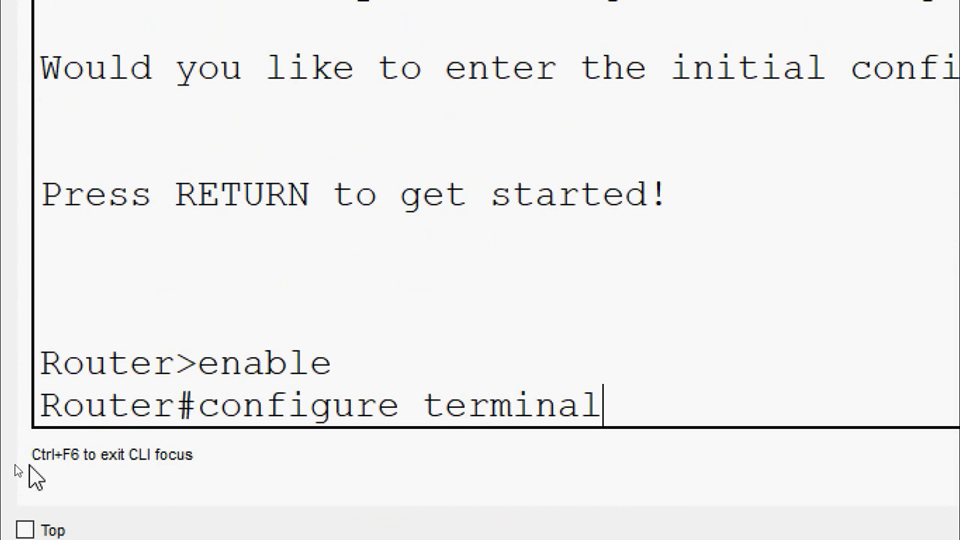
key("Return")
Set the router hostname to R2, check the changed prompt, and minimize the window
type("hostname")
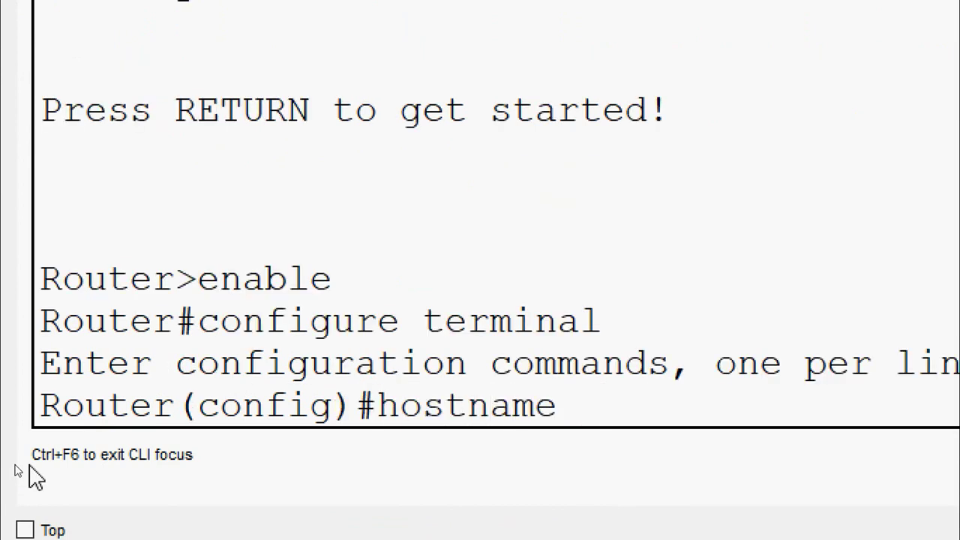
type(" R2")
key("Return")
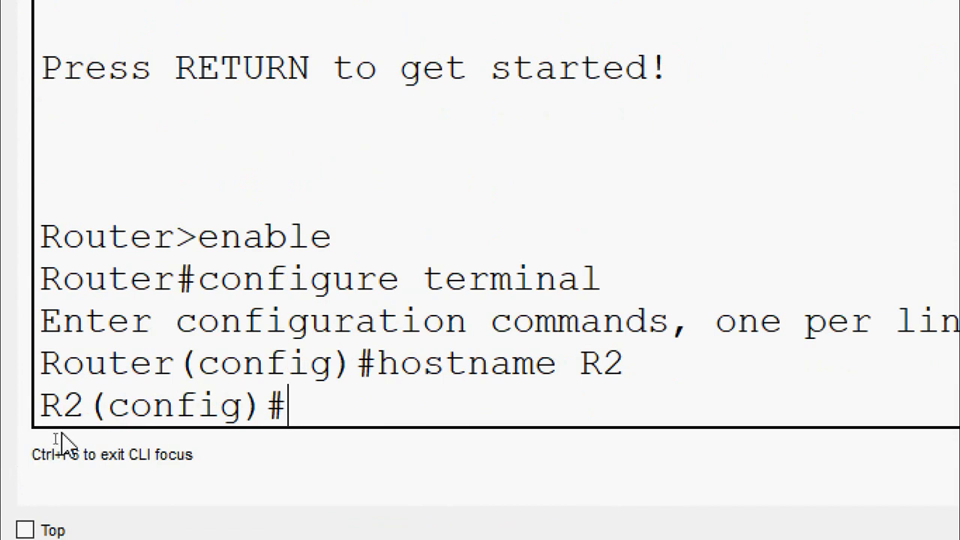
left_click_drag(174, 373, 44, 371)
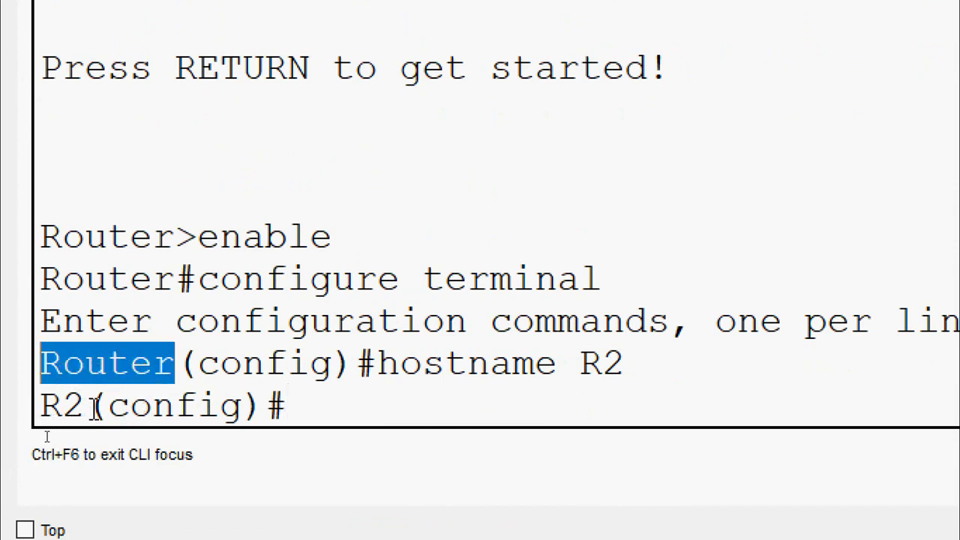
left_click_drag(84, 405, 36, 406)
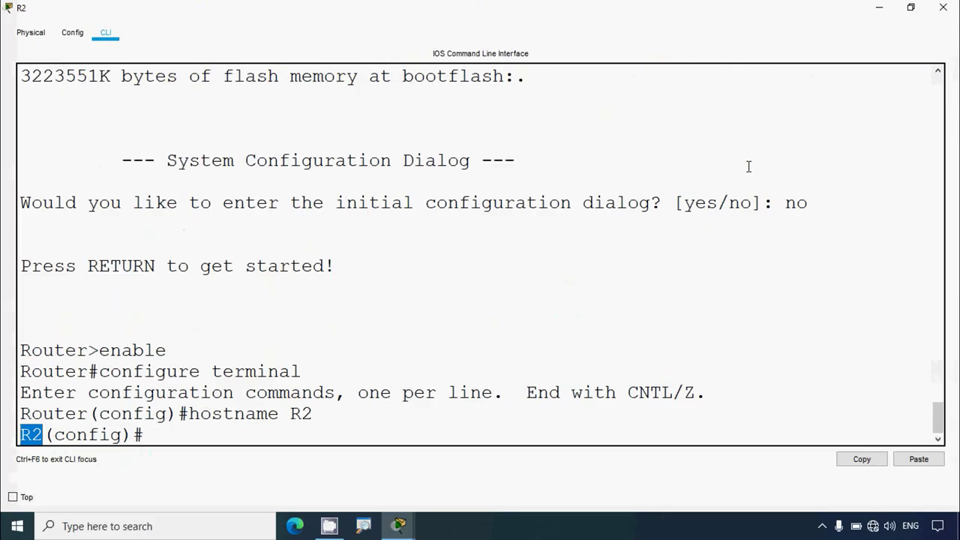
left_click(943, 7)
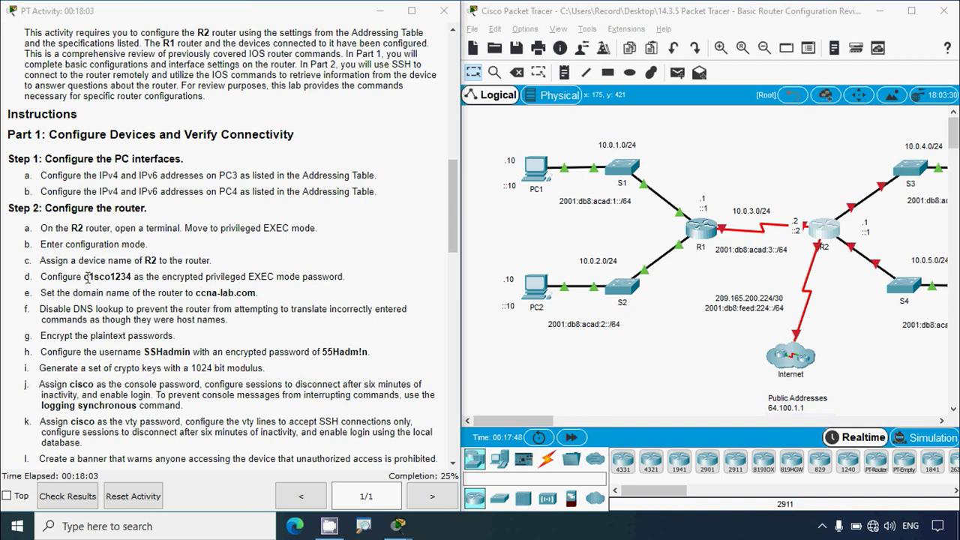
Set R2's enable secret to the step 2d privileged EXEC password
left_click_drag(86, 277, 133, 278)
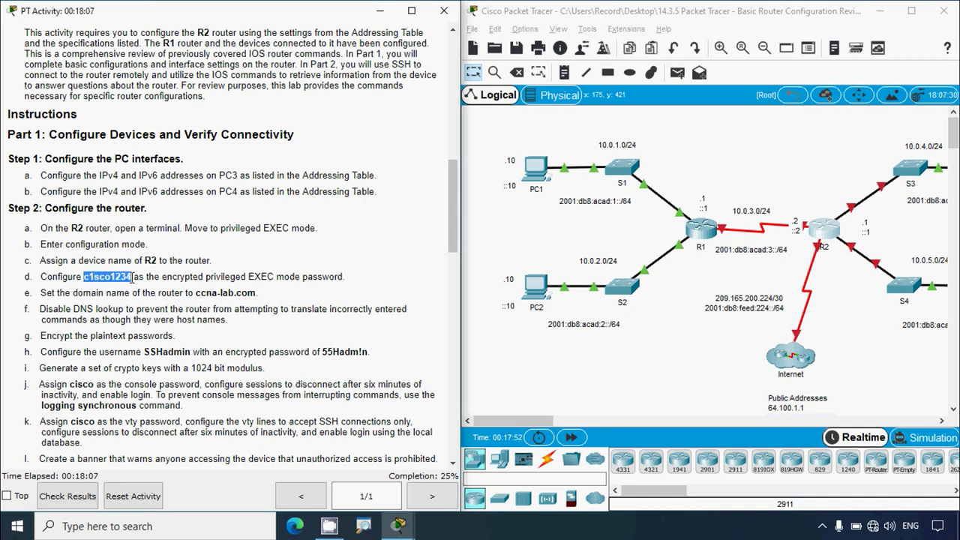
left_click(823, 239)
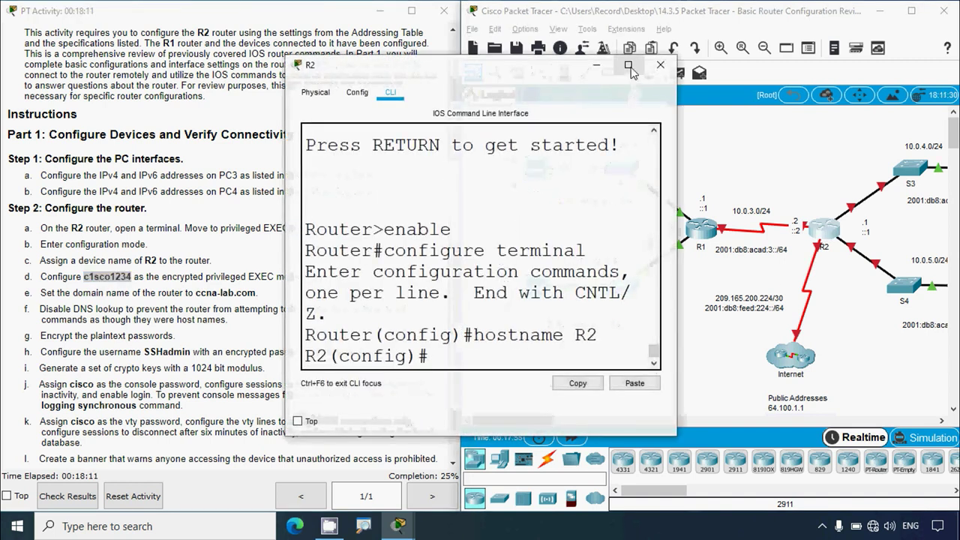
left_click(629, 66)
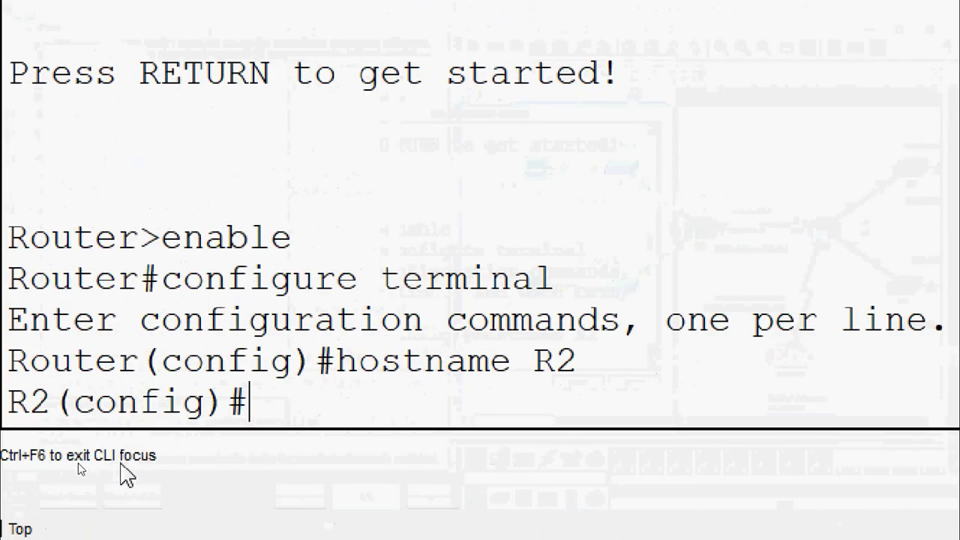
type("enable secret")
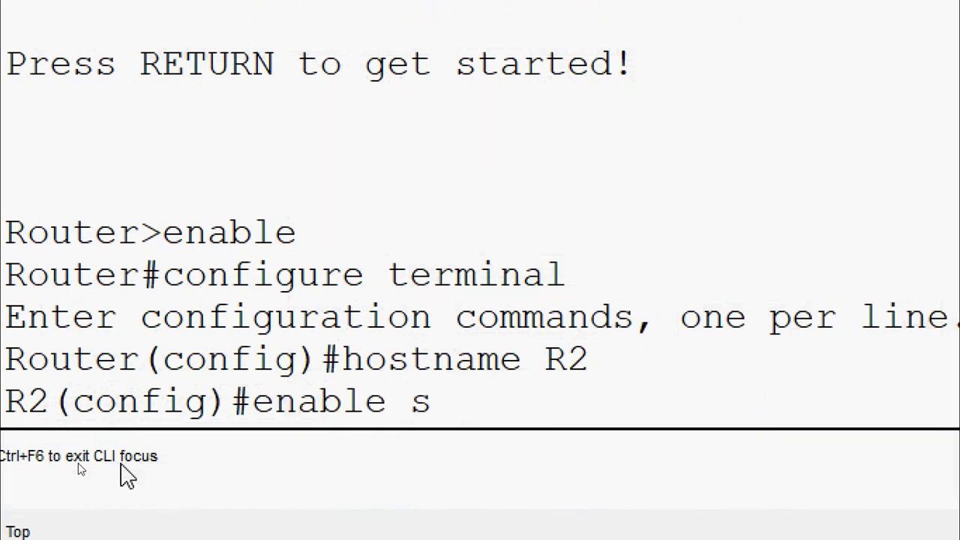
right_click(573, 407)
left_click(604, 454)
key("Return")
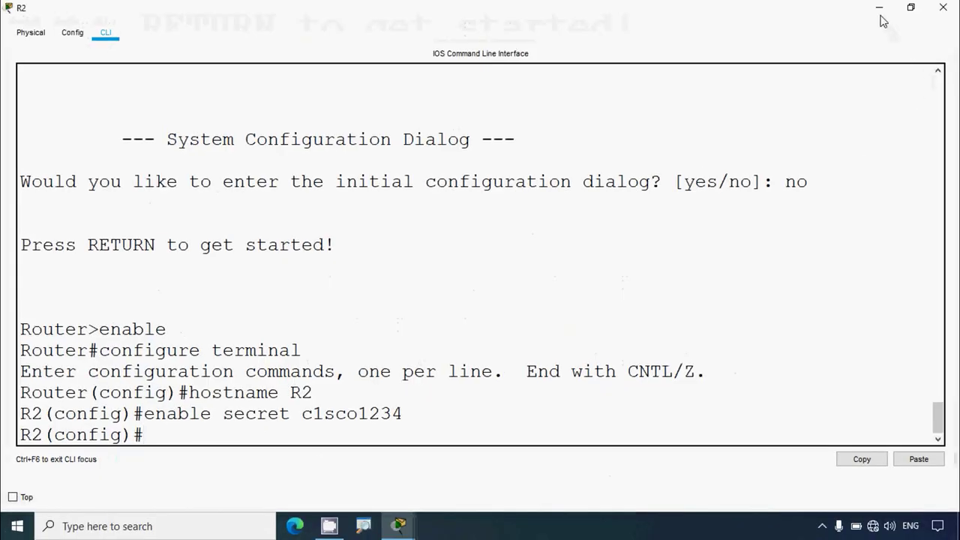
left_click(879, 7)
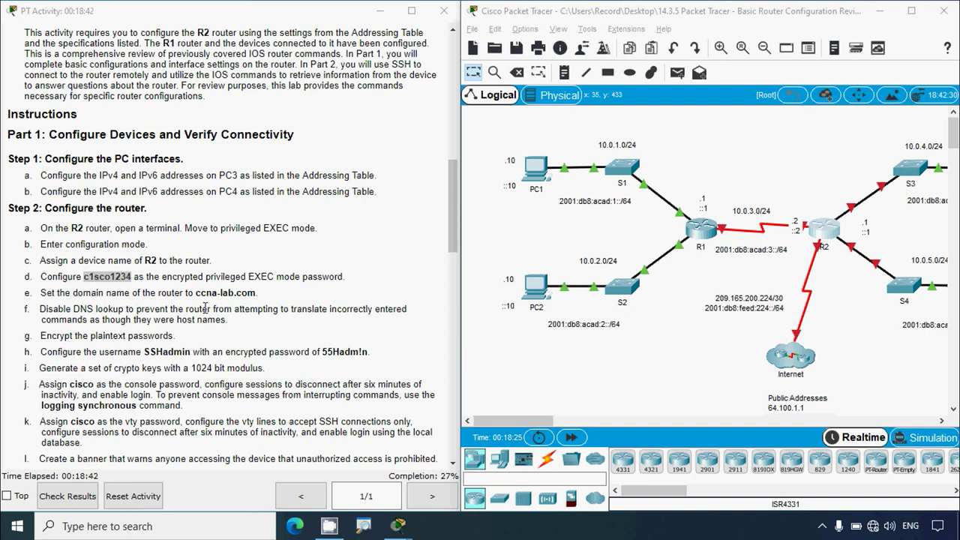
Copy ccna-lab.com from step e and start typing ip domain-name in R2's CLI
left_click_drag(197, 294, 247, 291)
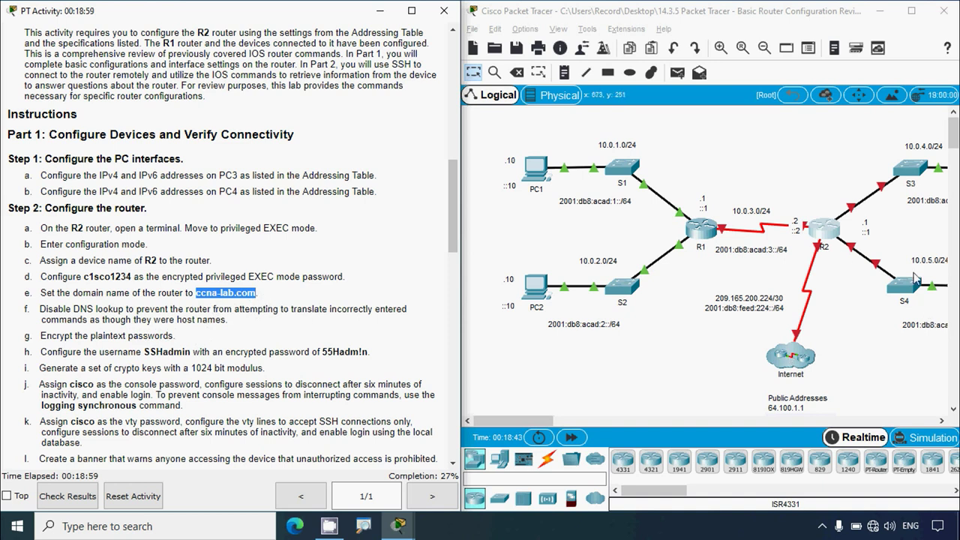
left_click(825, 229)
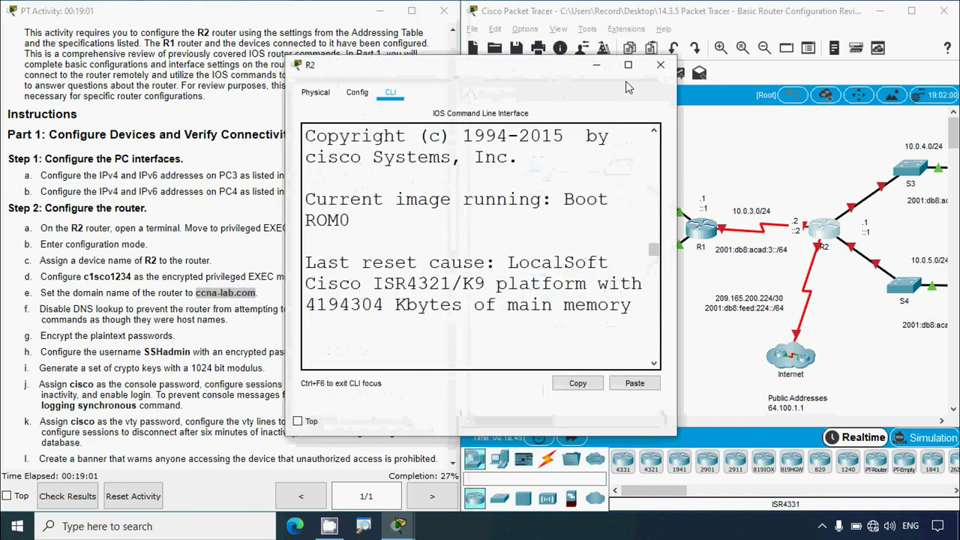
left_click(628, 64)
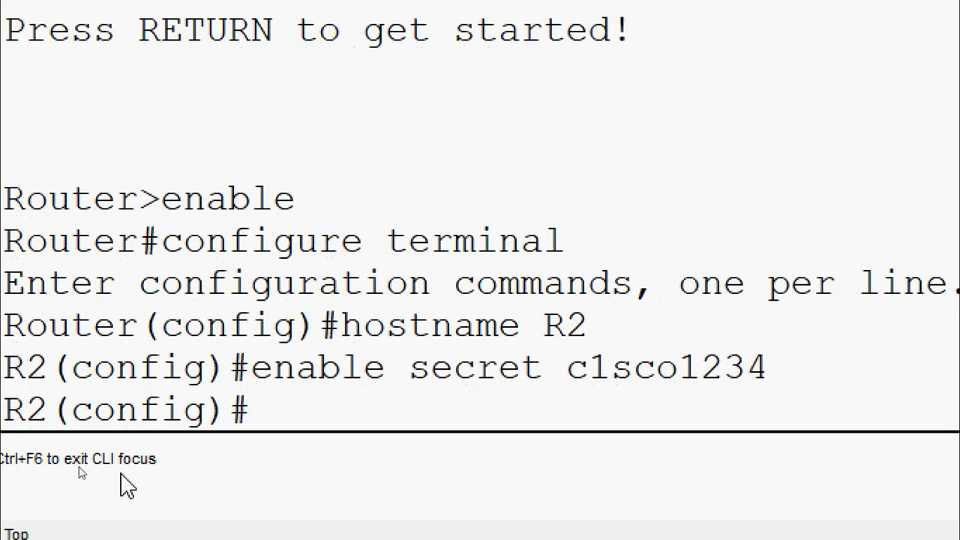
type("ip domain")
type("-name")
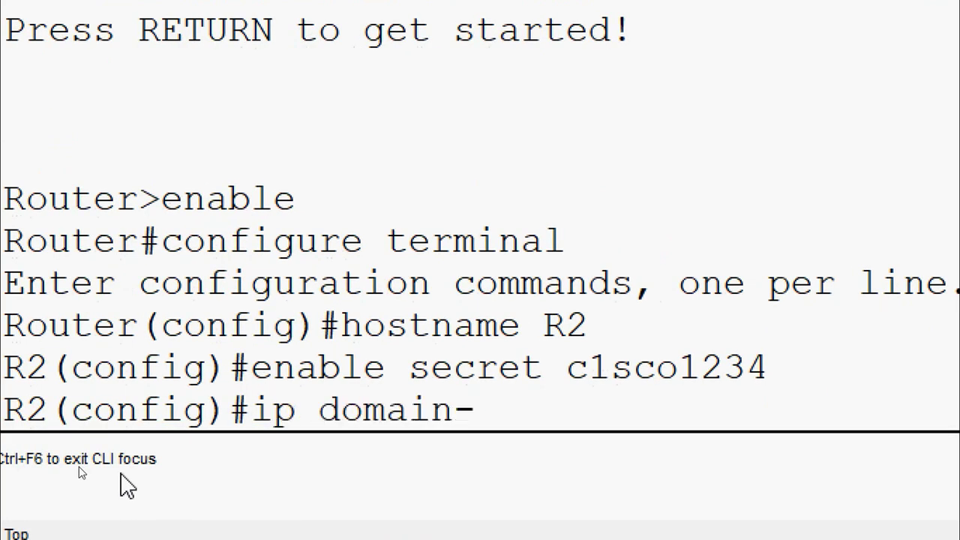
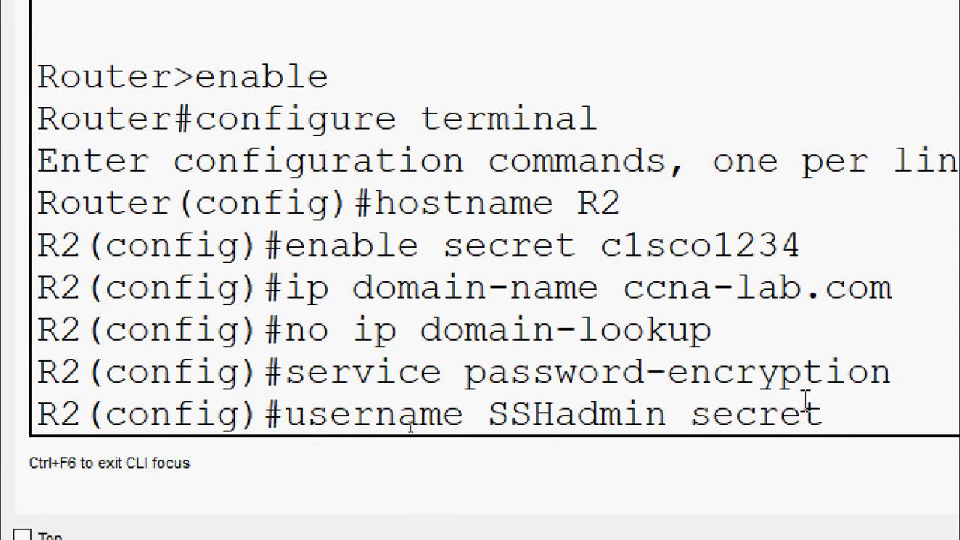
Create R2's local user SSHadmin with the pasted encrypted secret from the instructions
right_click(879, 411)
left_click(944, 455)
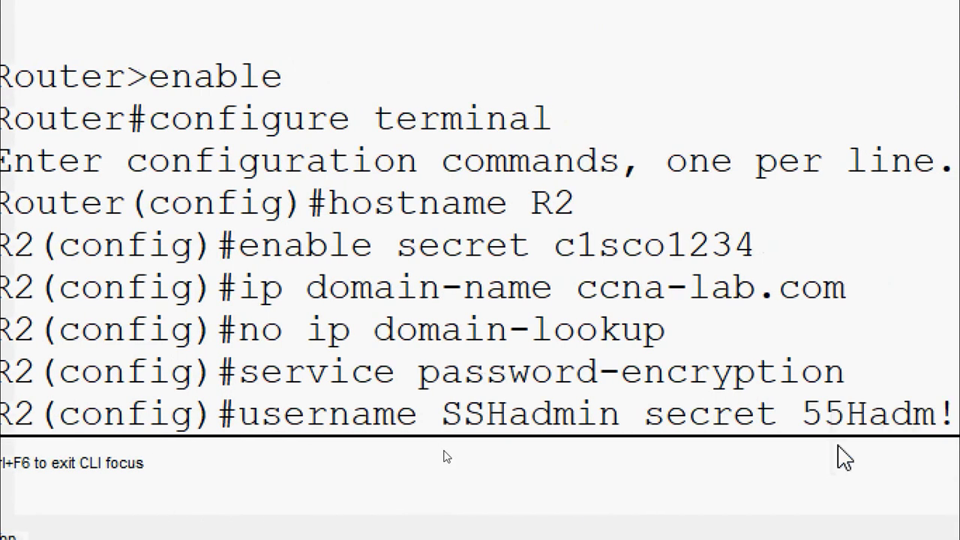
left_click(887, 13)
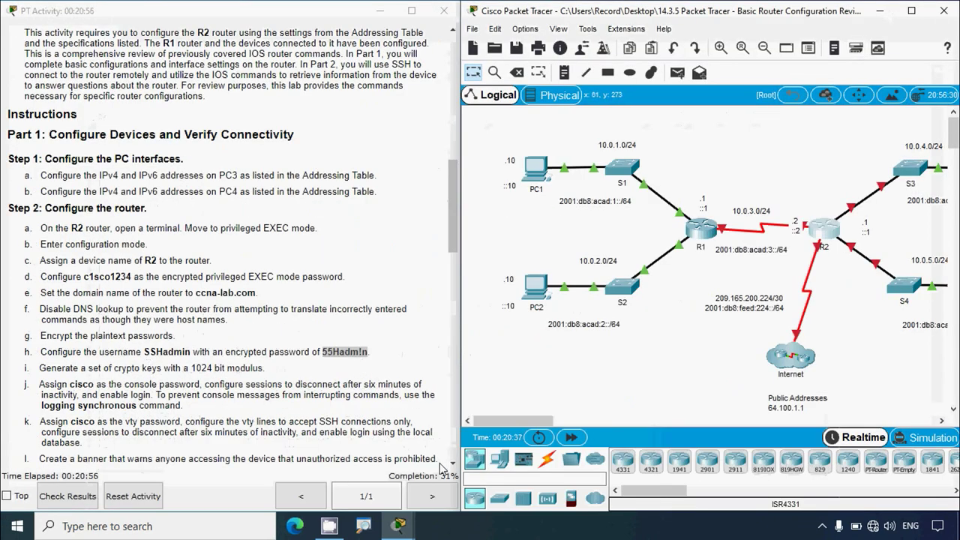
left_click(823, 242)
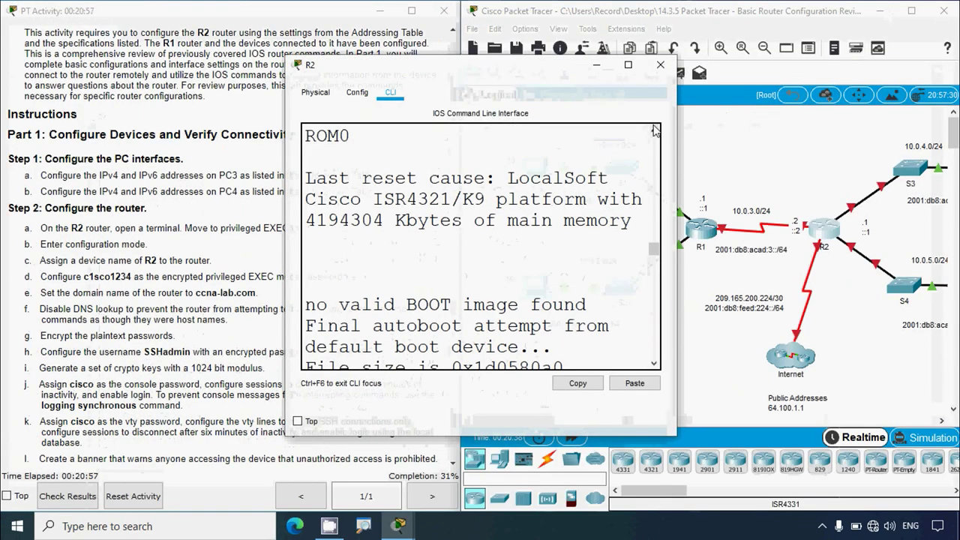
left_click(630, 69)
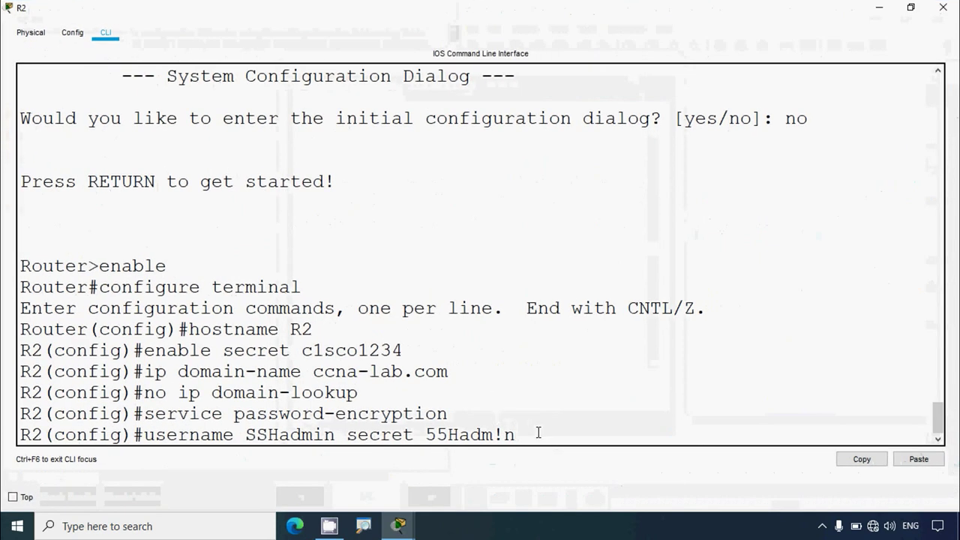
key("Return")
Scroll the activity instructions to the next task, then reopen R2's terminal
left_click(879, 8)
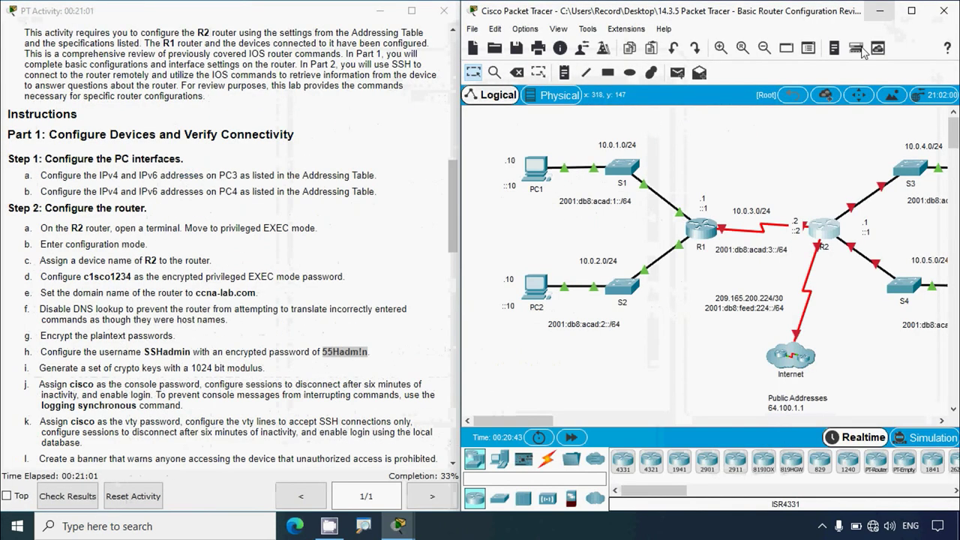
scroll(341, 313, "down", 3)
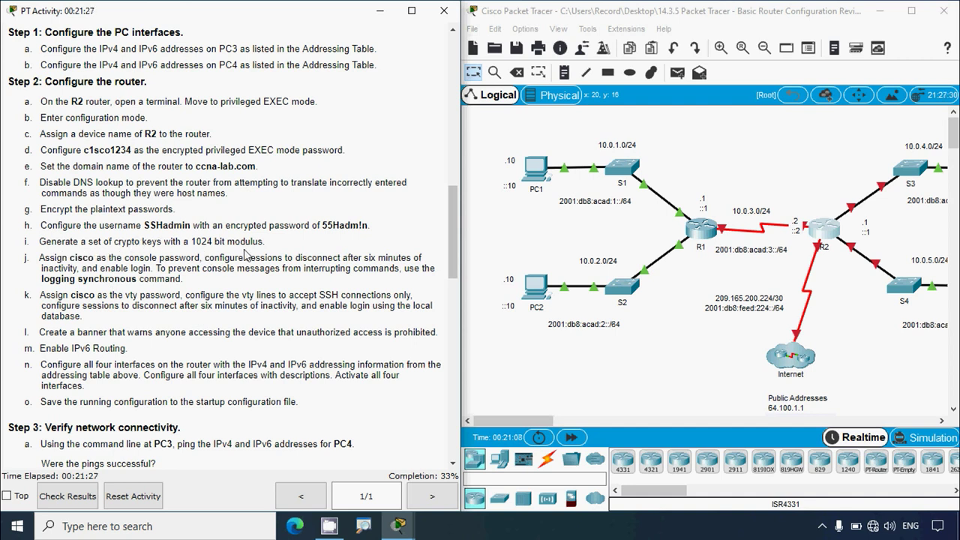
left_click(660, 365)
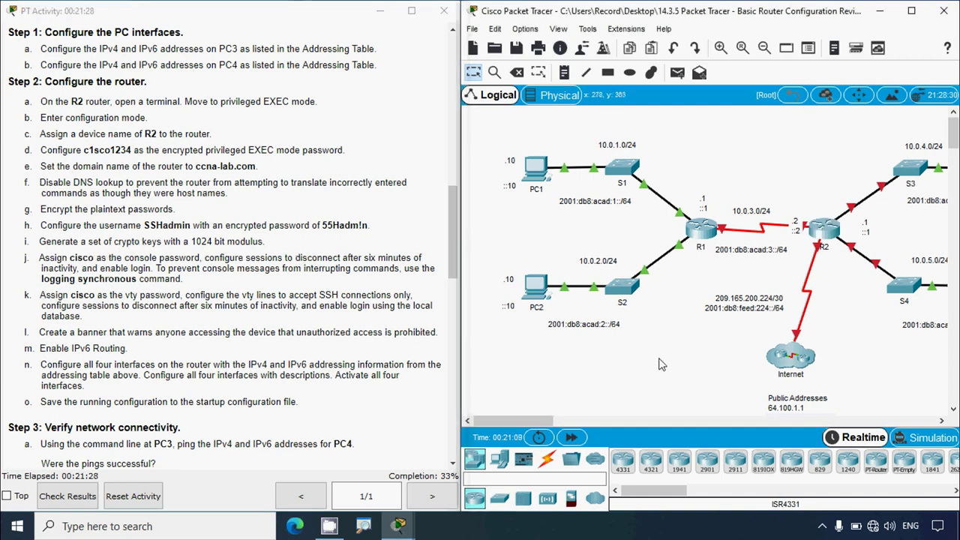
left_click(809, 238)
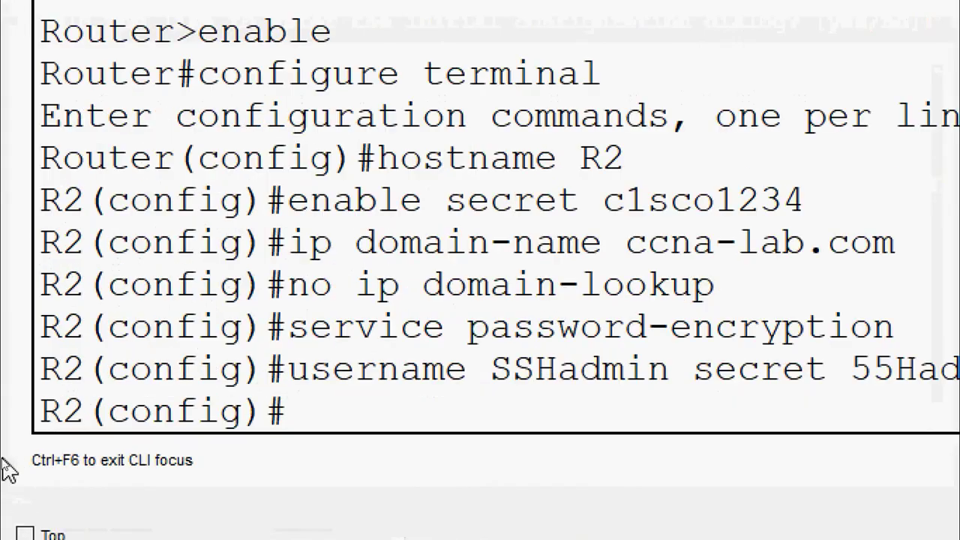
Run 'crypto key generate rsa' on R2 with a 1024-bit modulus
type("crypto")
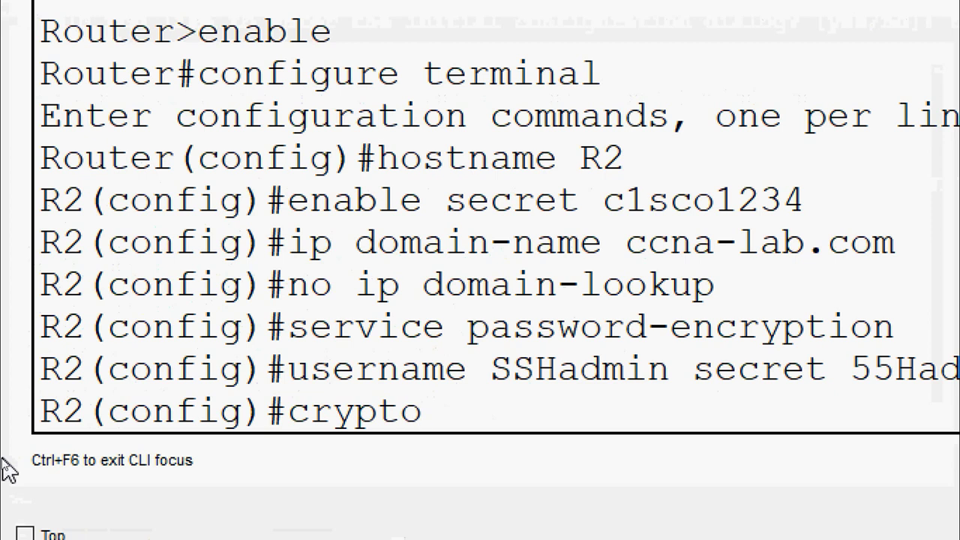
type(" kehy g")
key("BackSpace")
key("BackSpace")
key("BackSpace")
key("BackSpace")
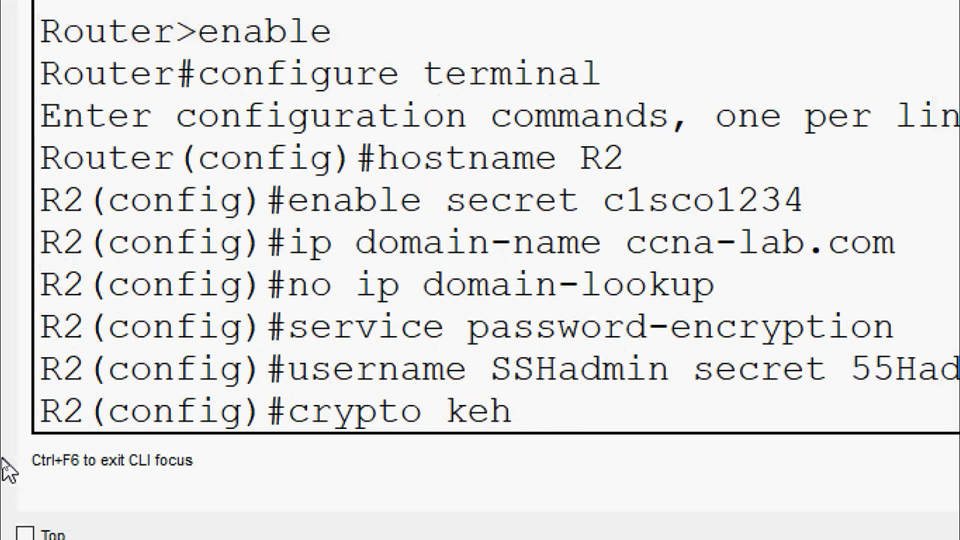
type("y genenr")
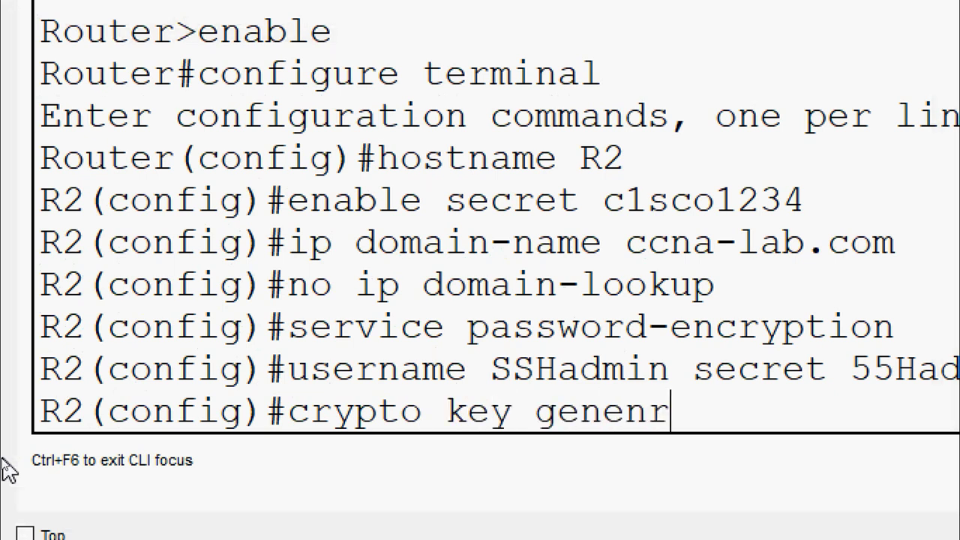
key("BackSpace")
key("BackSpace")
type("ragte")
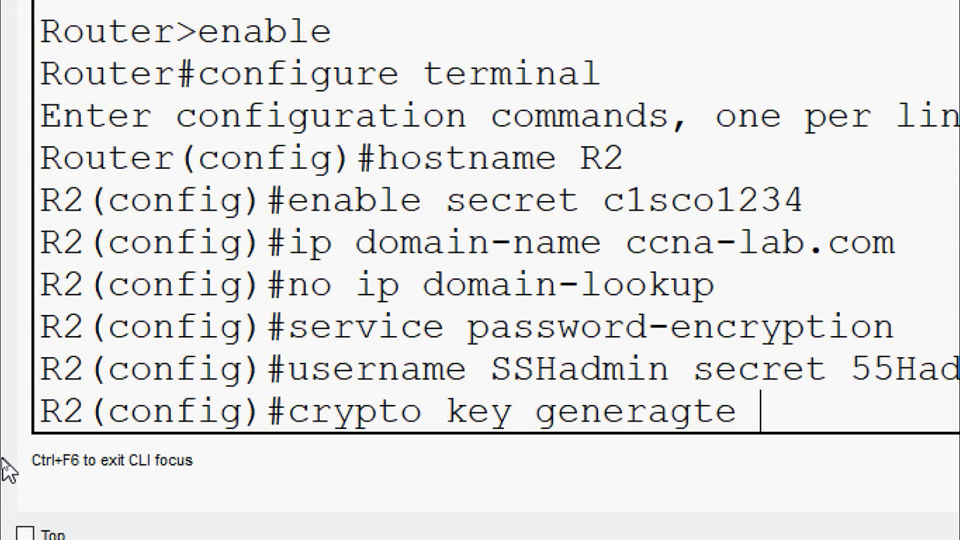
key("BackSpace")
key("BackSpace")
key("BackSpace")
key("BackSpace")
type("te r")
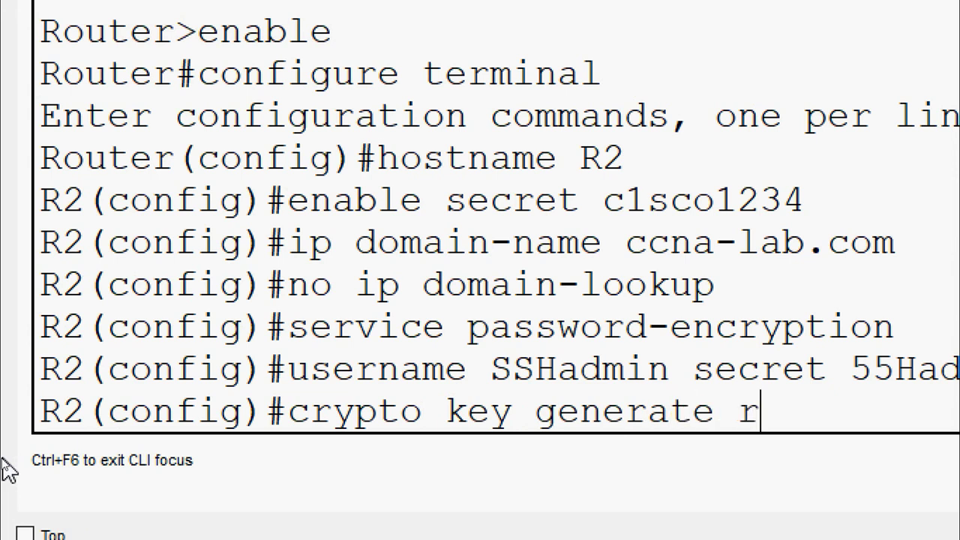
type("sa")
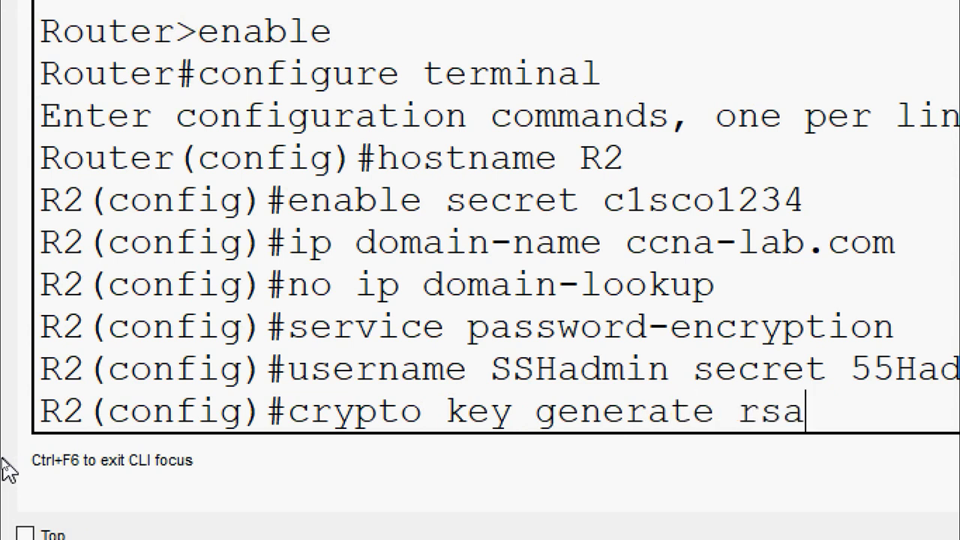
key("Return")
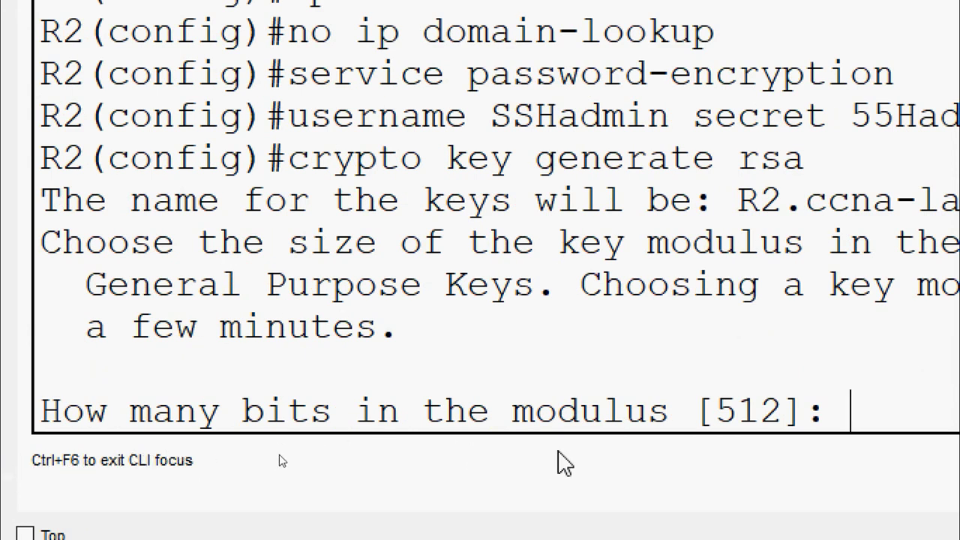
type("1024")
key("Return")
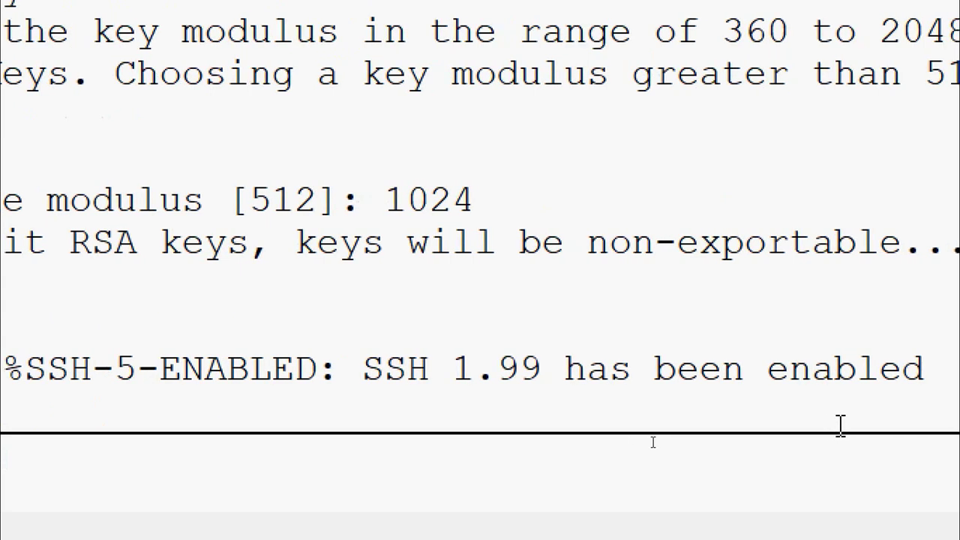
left_click(874, 11)
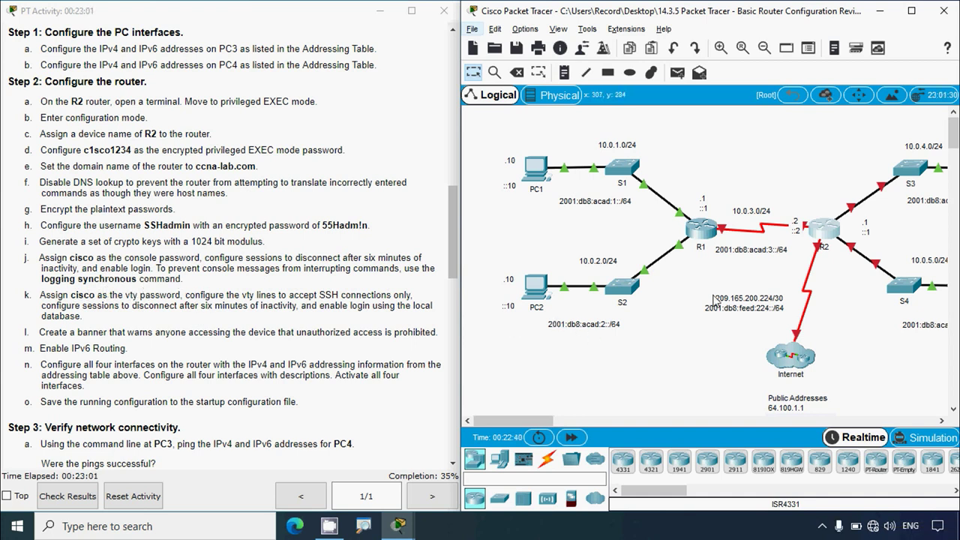
Set a password on R2's console line 0 and require login
left_click(825, 231)
left_click(628, 65)
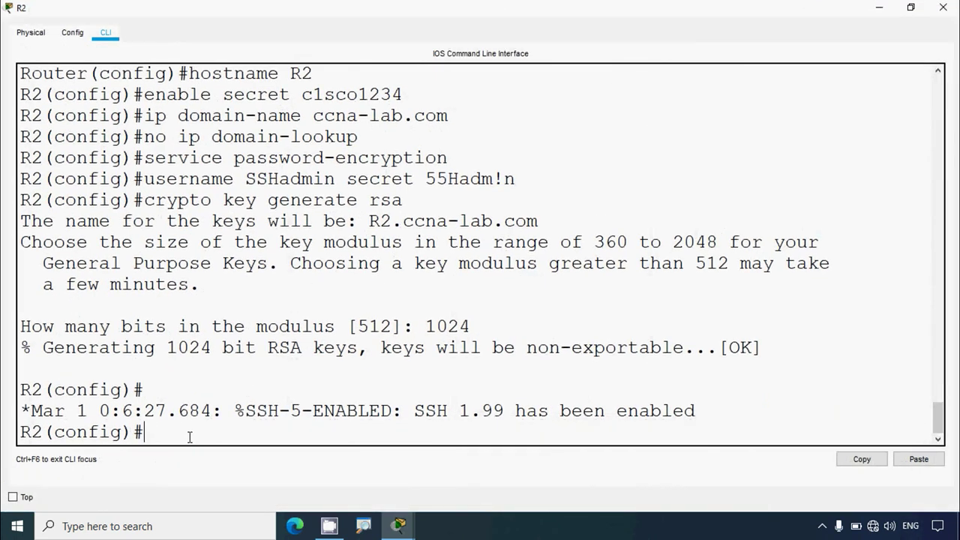
type("lin ")
type(" console")
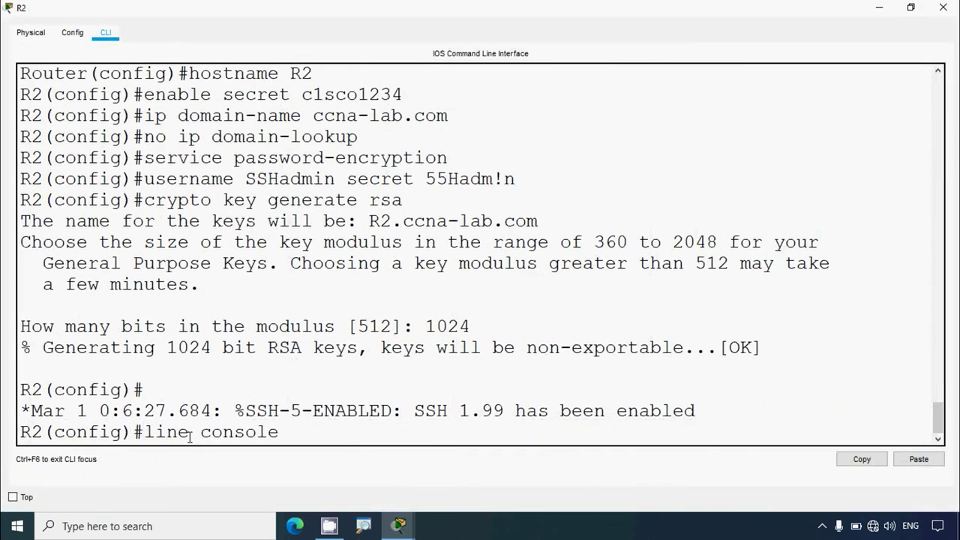
type(" 0")
key("Return")
type("password cisco")
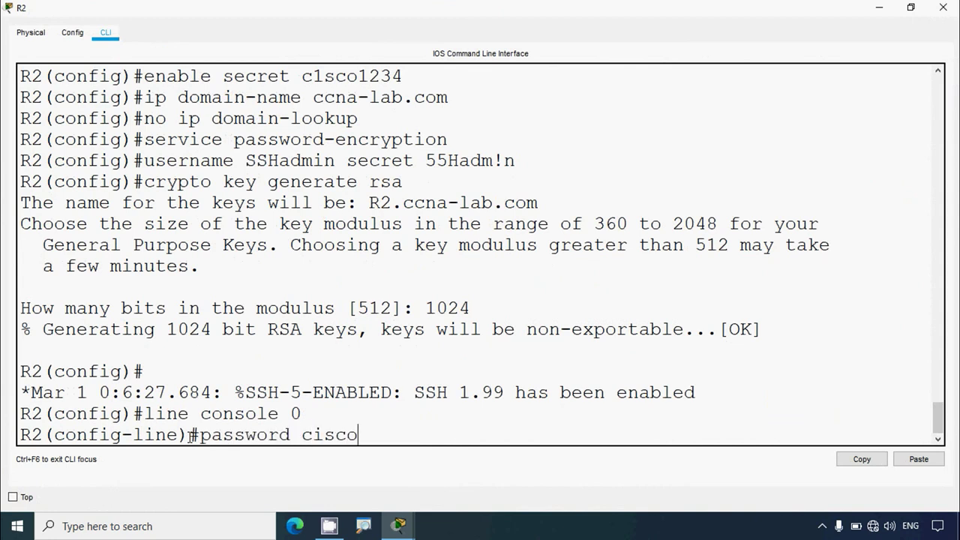
key("Return")
type("login")
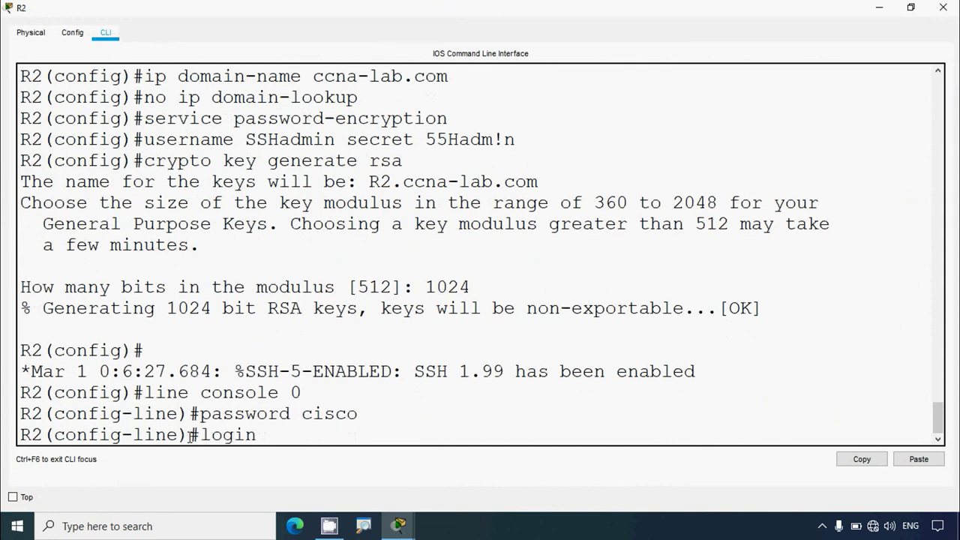
key("Return")
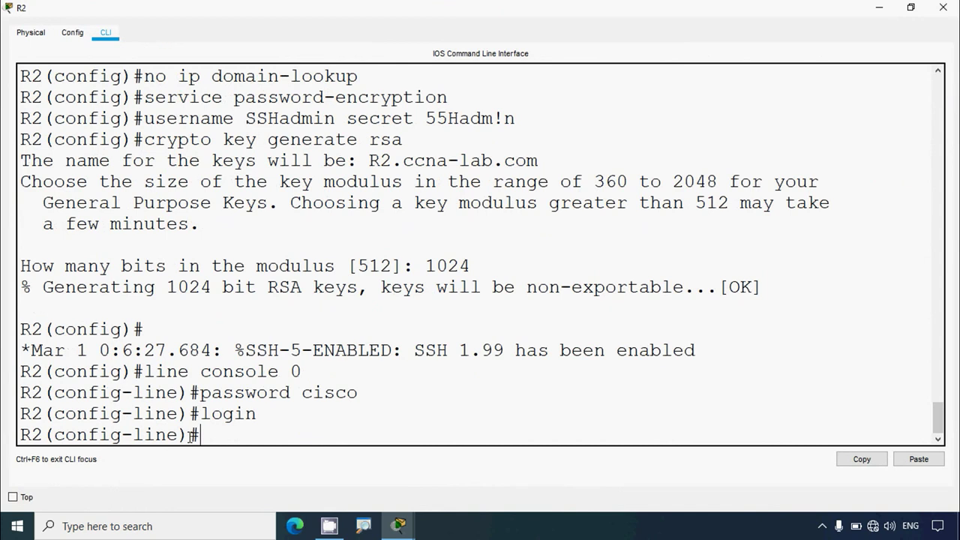
Add a 6-minute exec-timeout and synchronous logging to the console line
type("exec?")
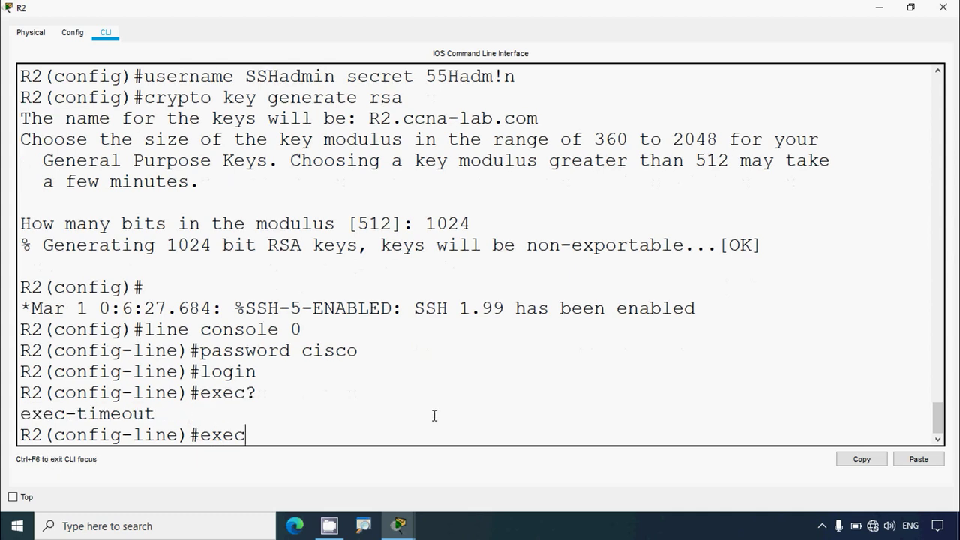
type("-timeout")
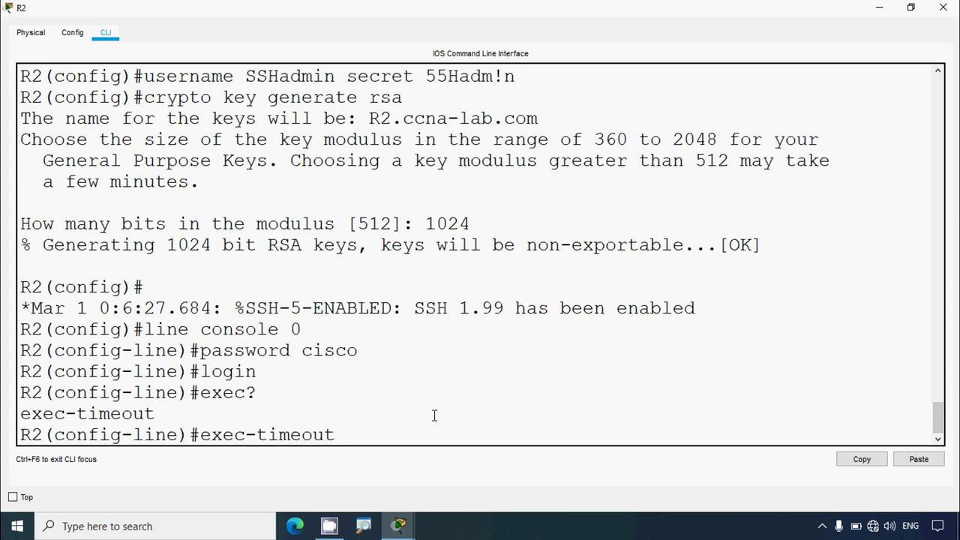
type(" ?")
left_click_drag(166, 413, 242, 415)
left_click(385, 442)
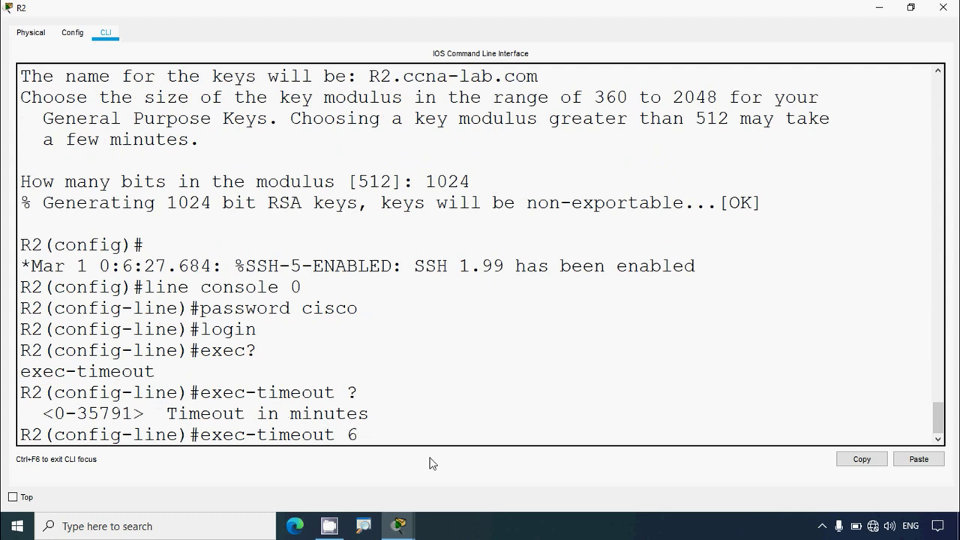
type("6")
key("Return")
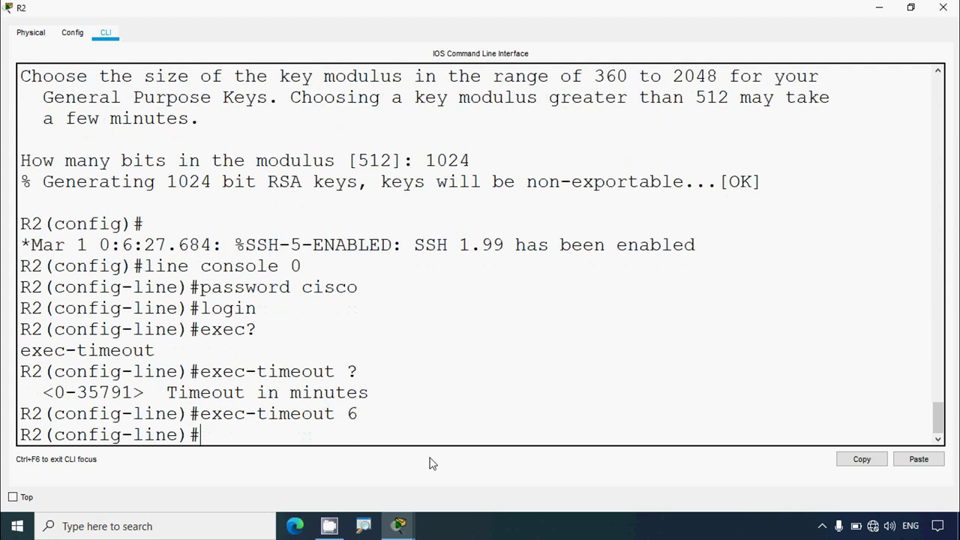
type("logging sync")
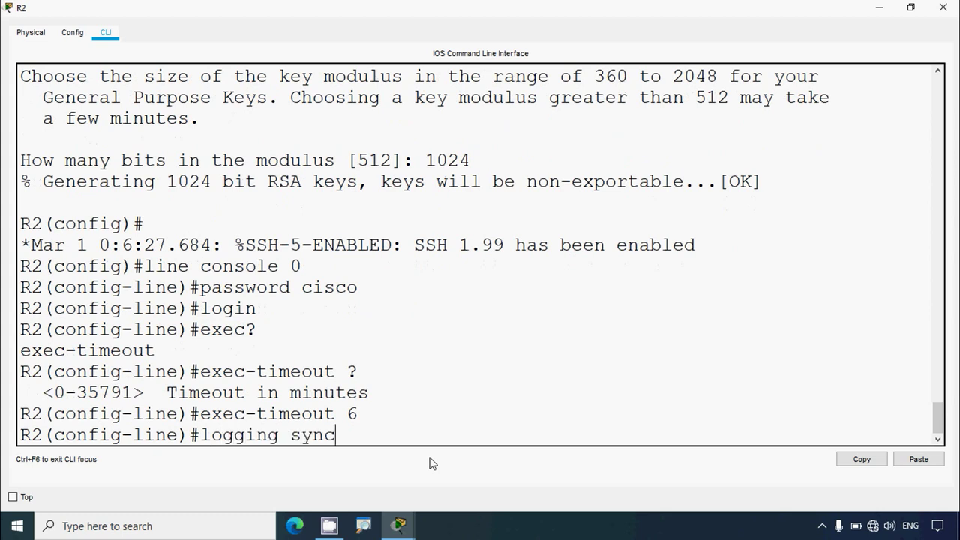
type("hrou")
key("BackSpace")
key("BackSpace")
type("nou")
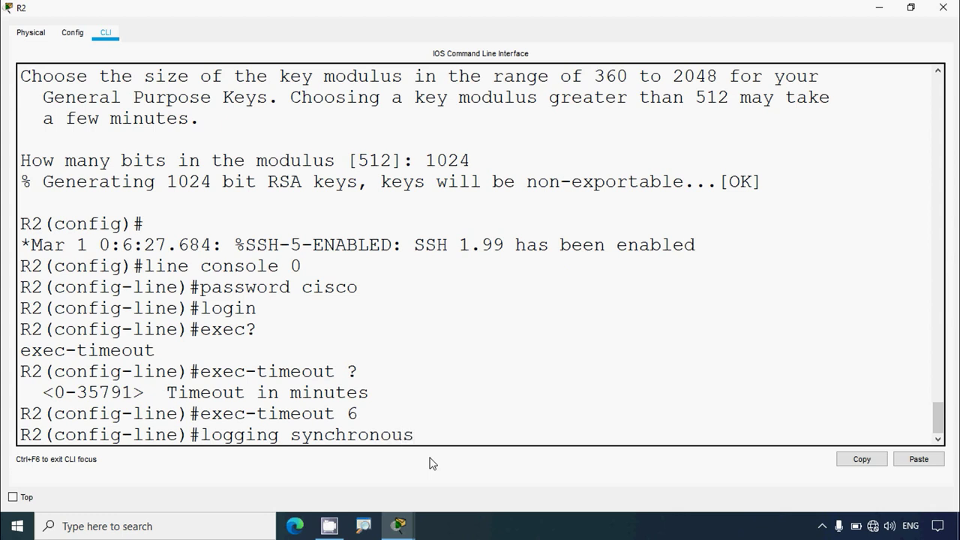
type("s")
key("Return")
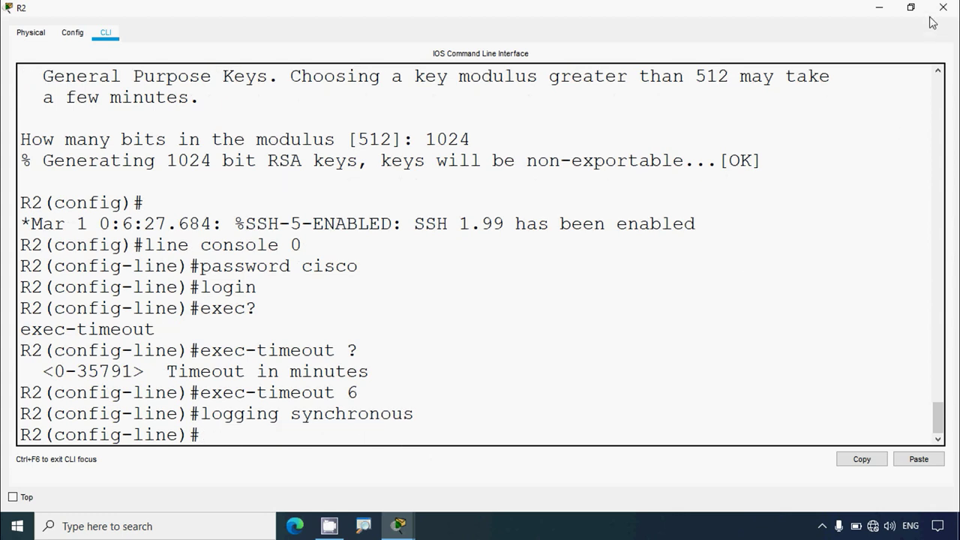
left_click(878, 8)
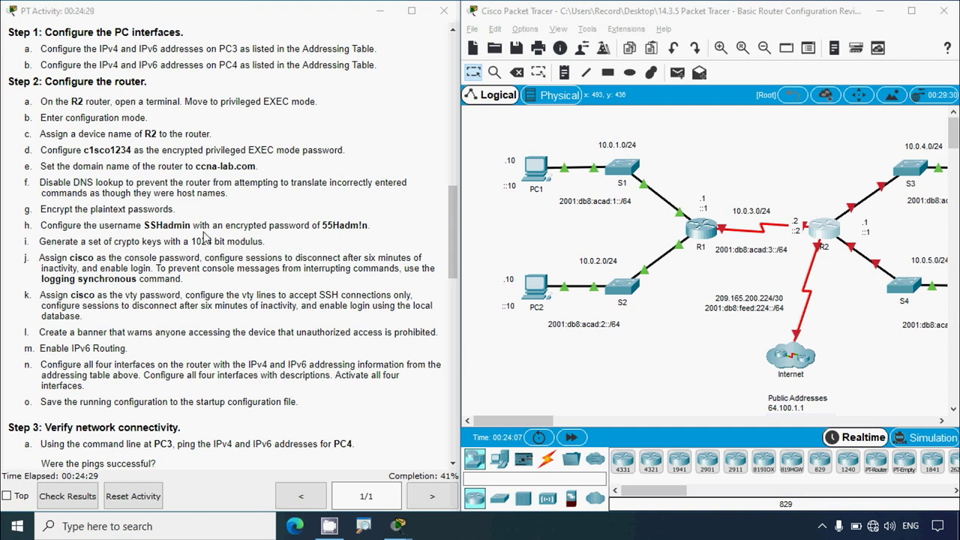
Return to global configuration and enter configuration for vty lines 0 15
left_click_drag(145, 225, 185, 227)
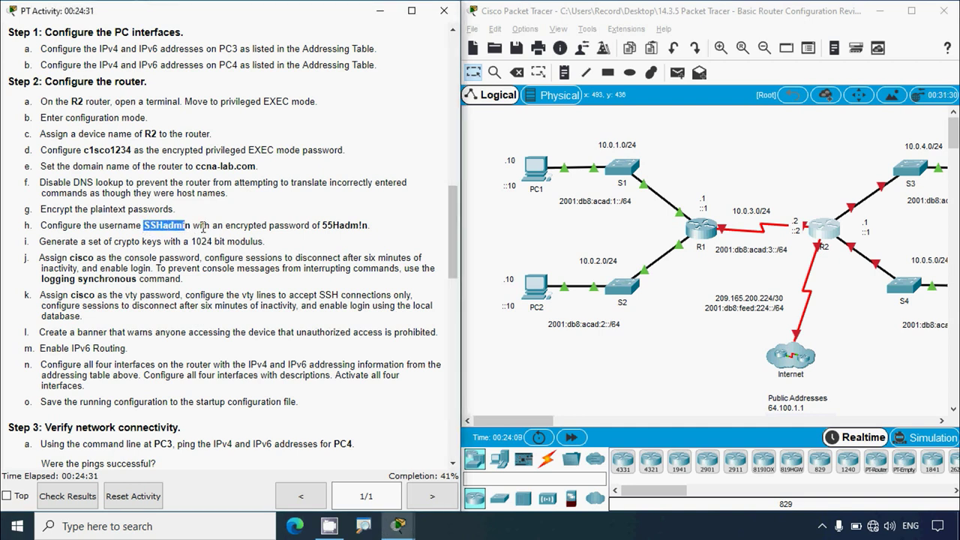
left_click_drag(310, 225, 369, 225)
left_click(351, 268)
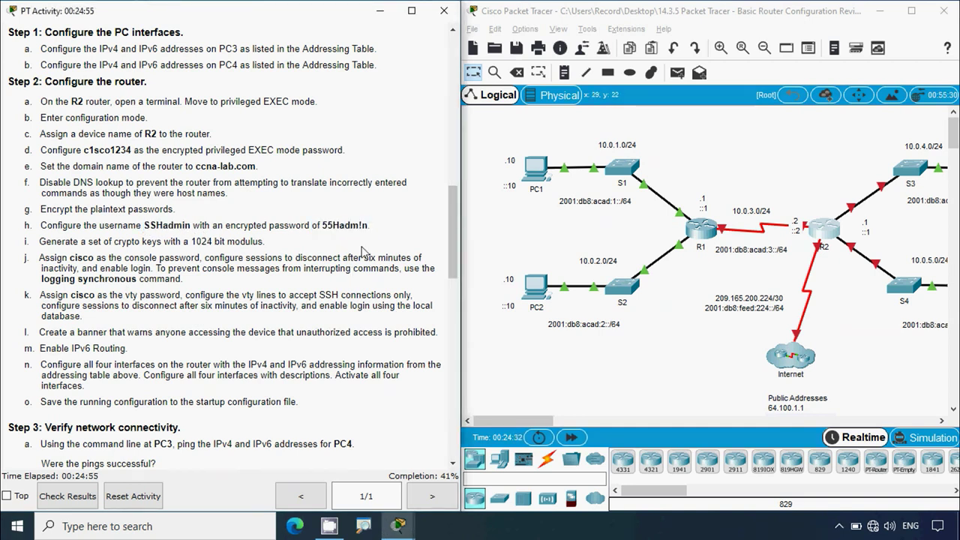
left_click(826, 234)
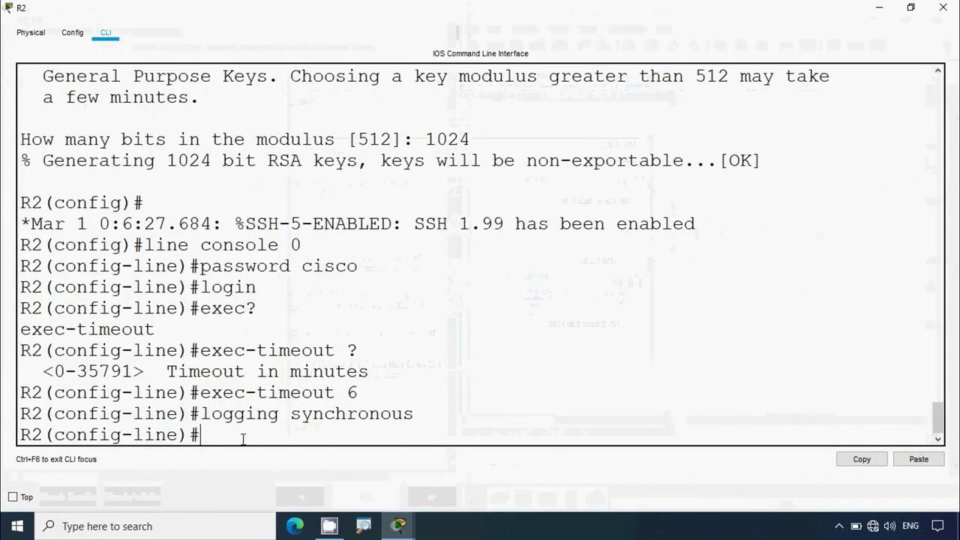
type("xit")
key("Return")
type("line")
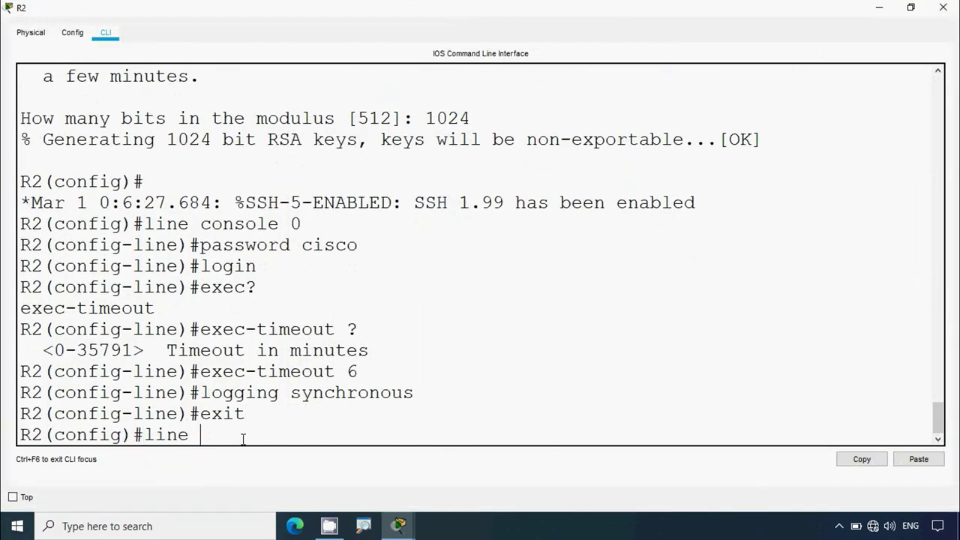
type(" vty 0 15")
key("Return")
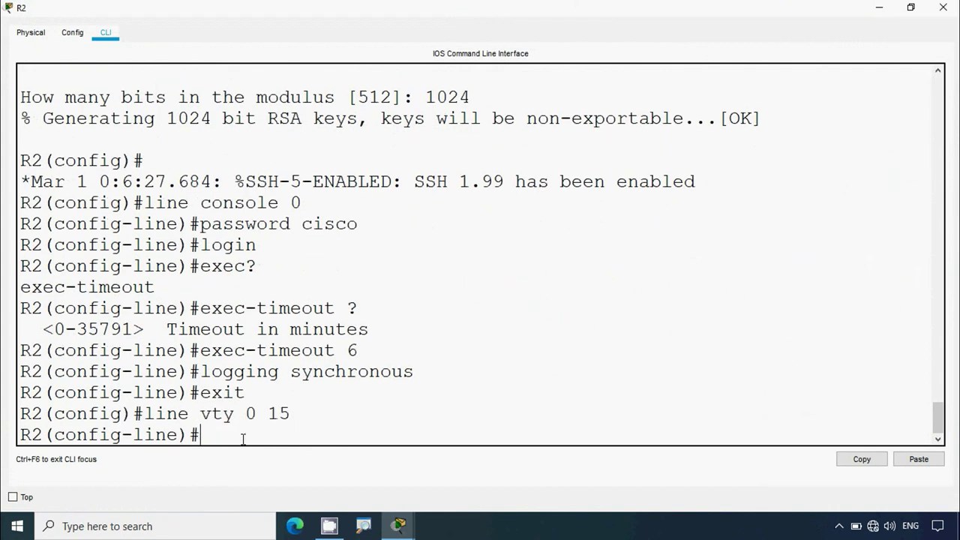
Give the vty lines a password, local login and a 6-minute exec-timeout
type("tr")
key("BackSpace")
key("BackSpace")
type("password cisco")
key("Return")
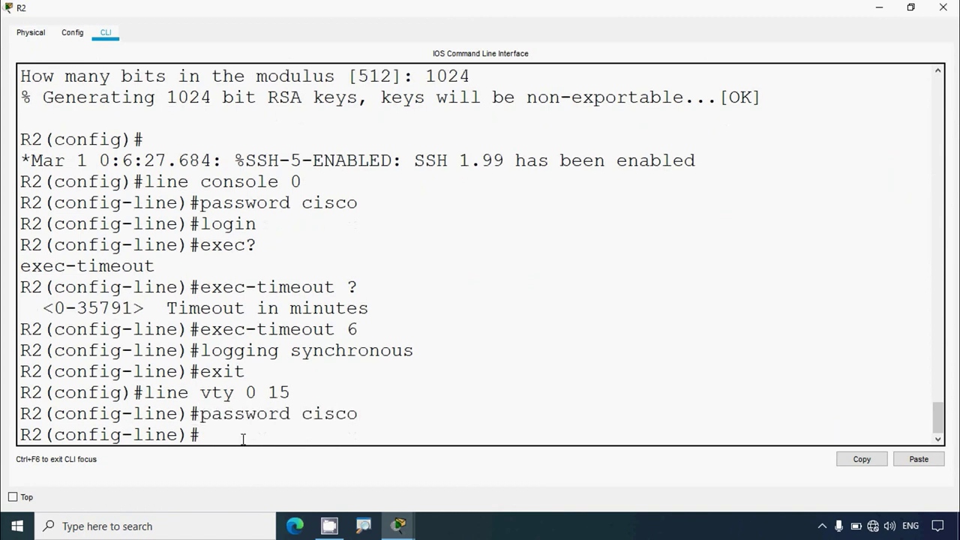
type("login local")
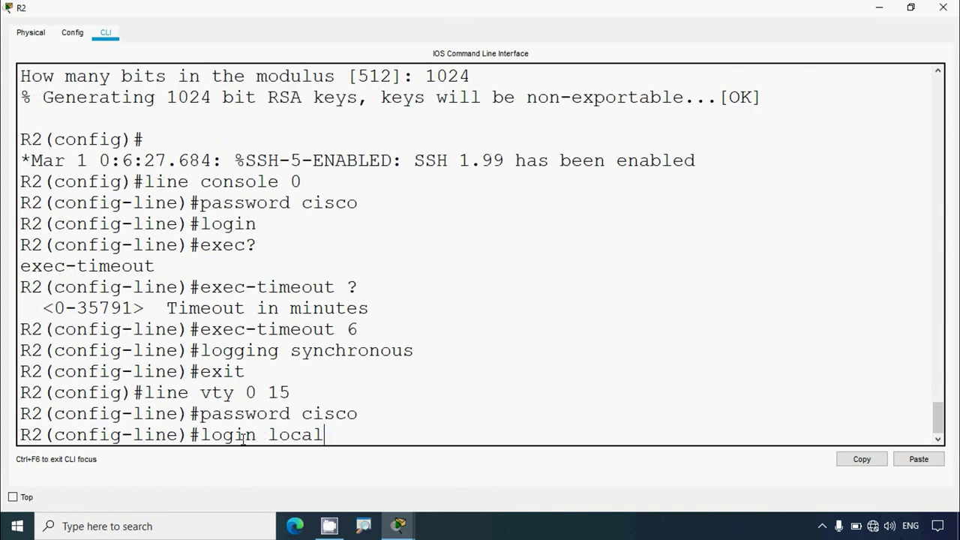
key("Return")
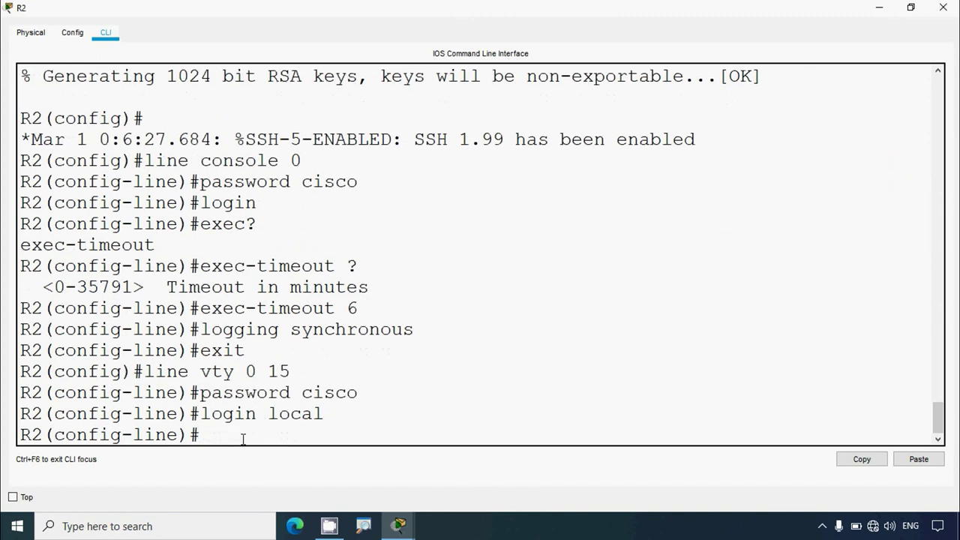
type("exec-timeout")
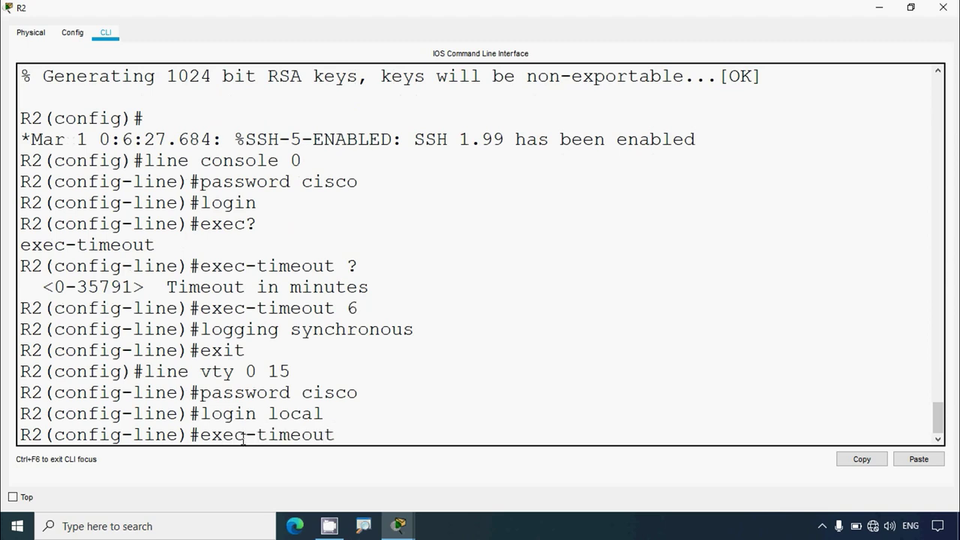
type(" 6")
key("Return")
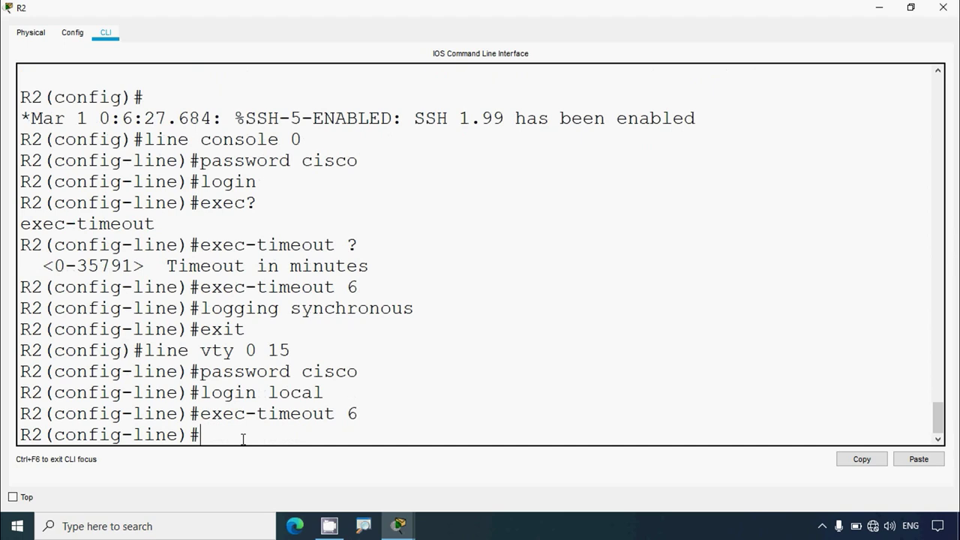
Restrict vty access to SSH only with 'transport input ssh'
left_click(910, 7)
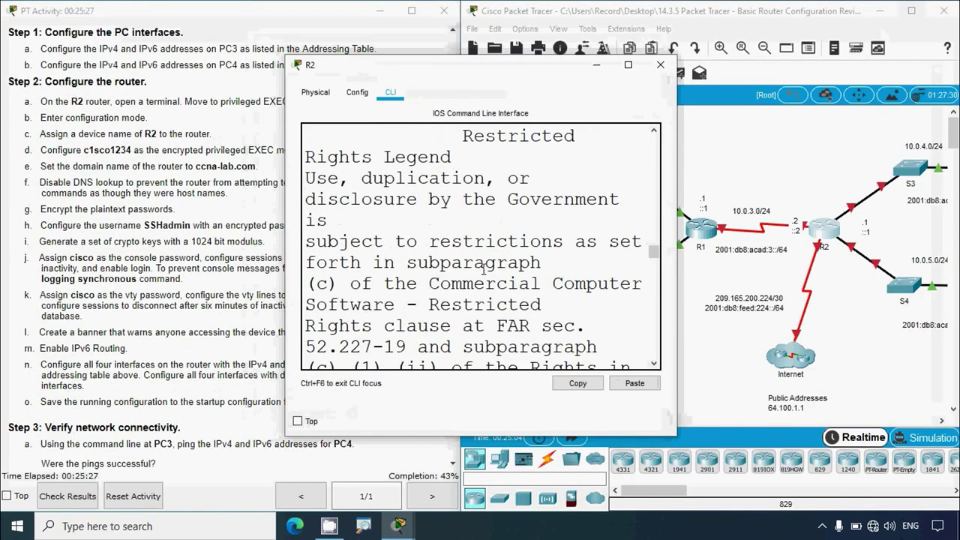
left_click(223, 348)
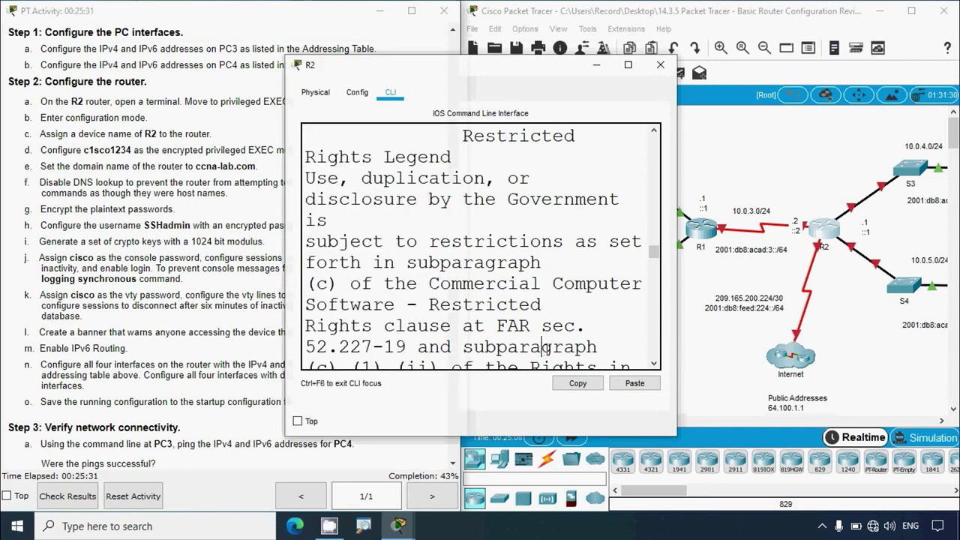
left_click(495, 337)
left_click(628, 65)
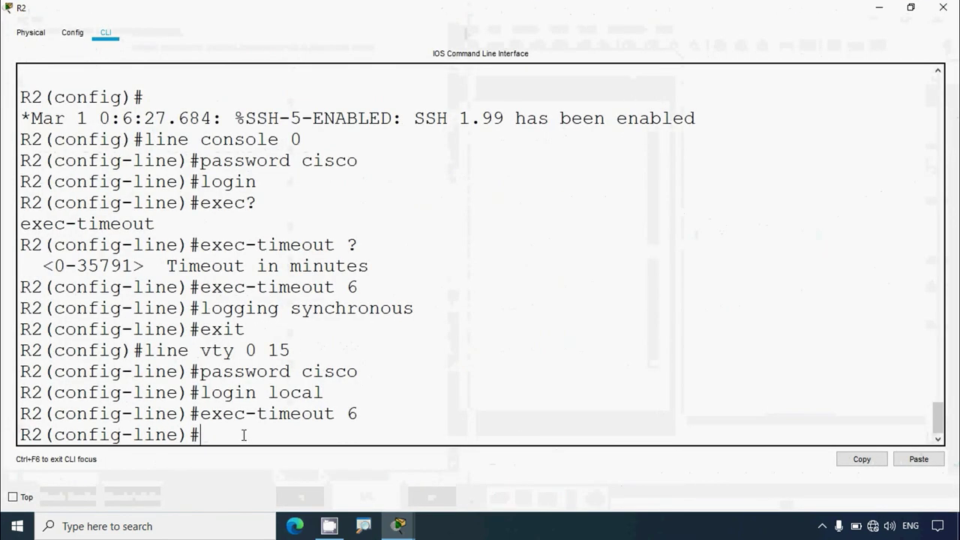
type("transport")
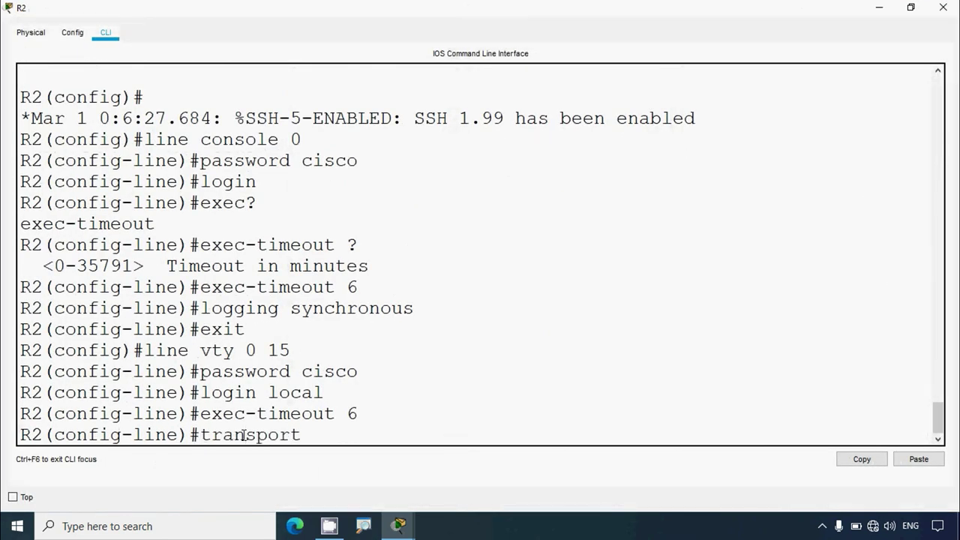
type(" input ssh")
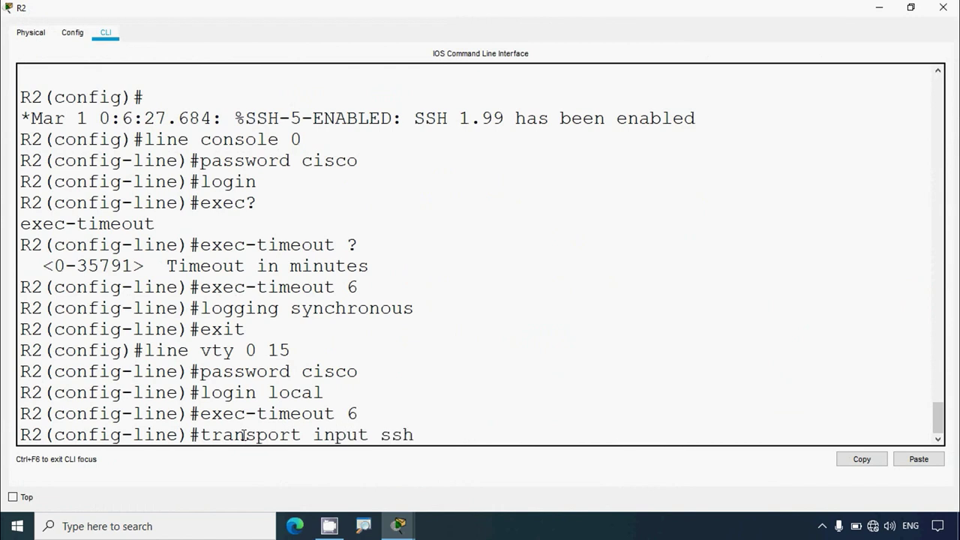
key("Return")
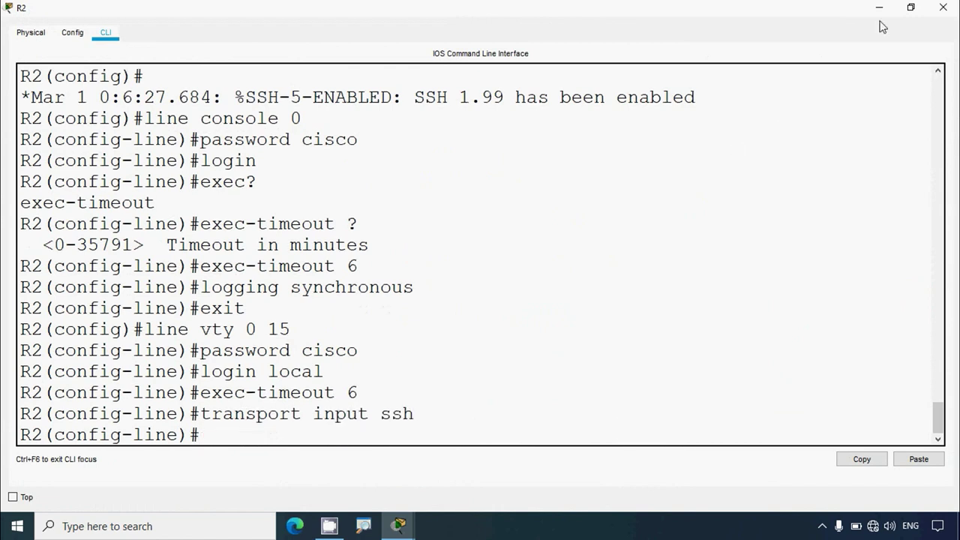
left_click(878, 7)
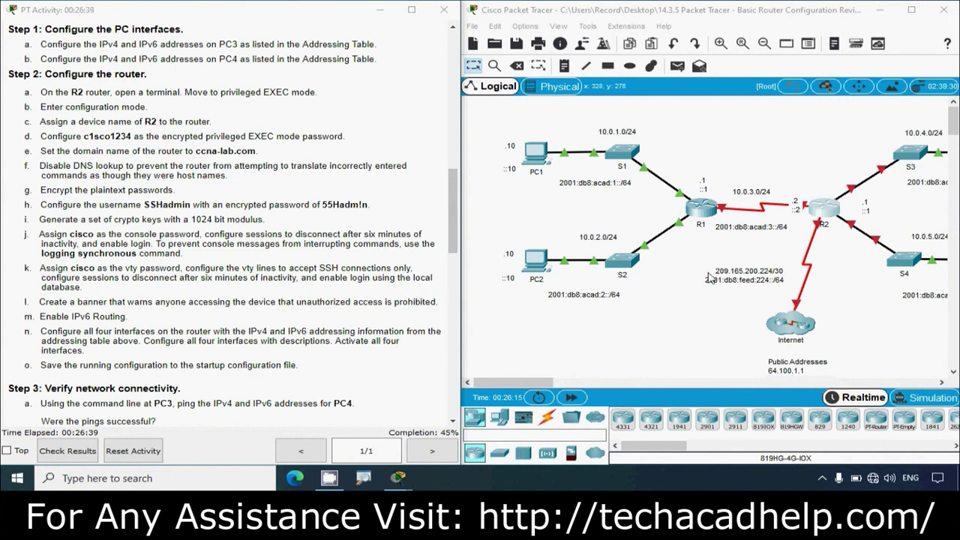
Exit vty line configuration back to R2's global configuration mode
left_click(821, 216)
left_click(628, 58)
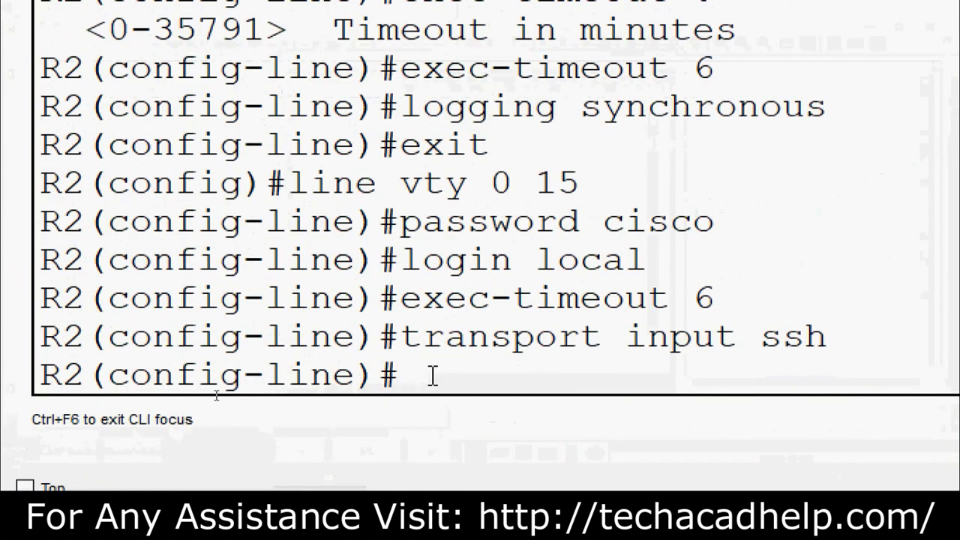
type("exit")
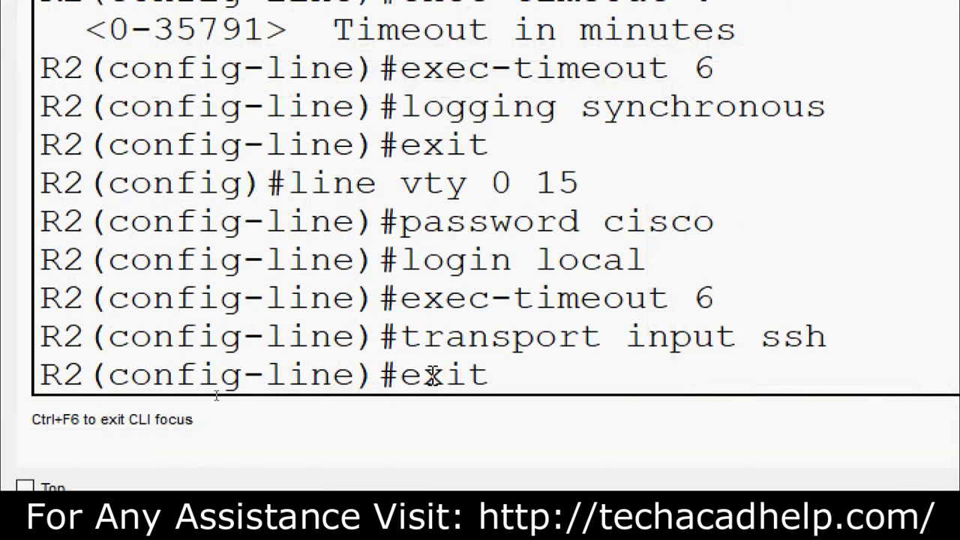
key("Return")
key("Return")
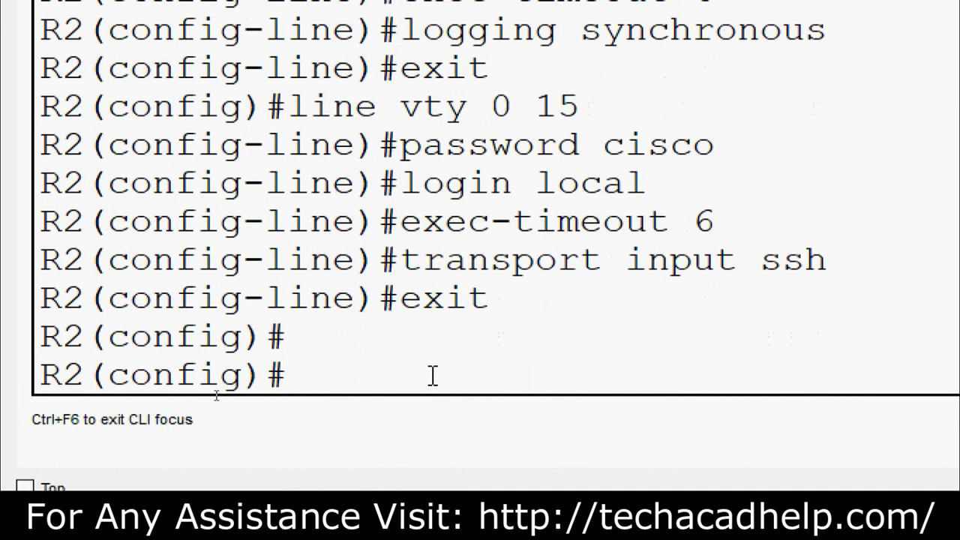
Set the MOTD banner to "Warning! Unauthorized access is prohibited"
type("bannerm")
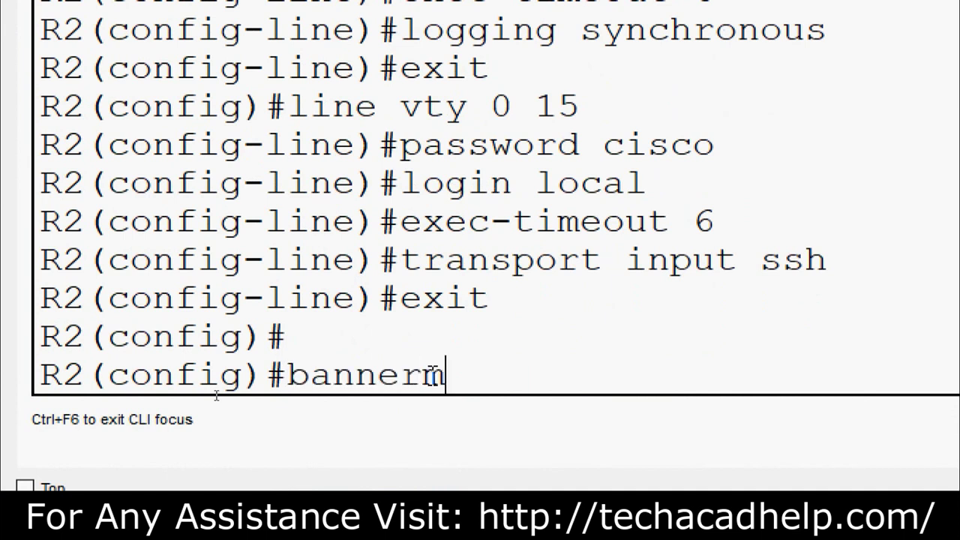
key("BackSpace")
type("motd")
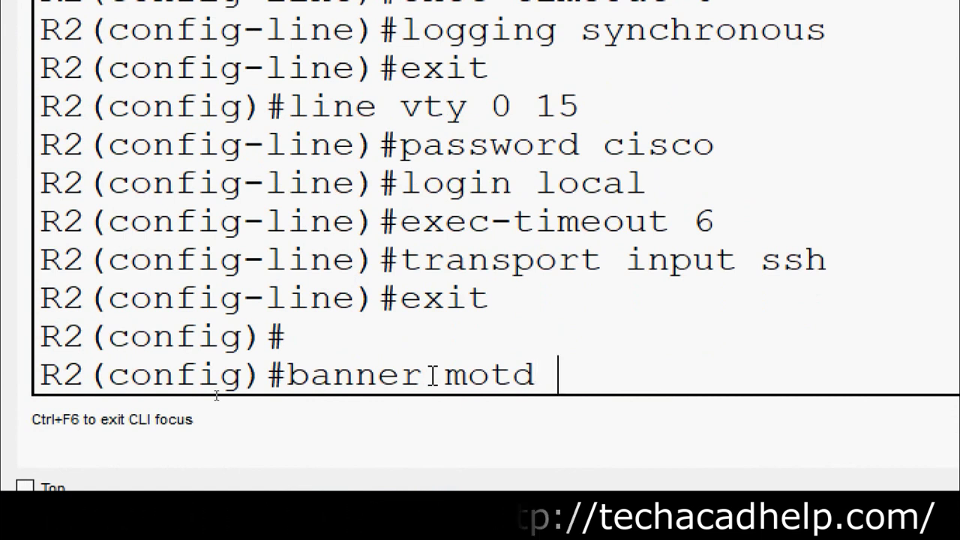
type(" \"Una")
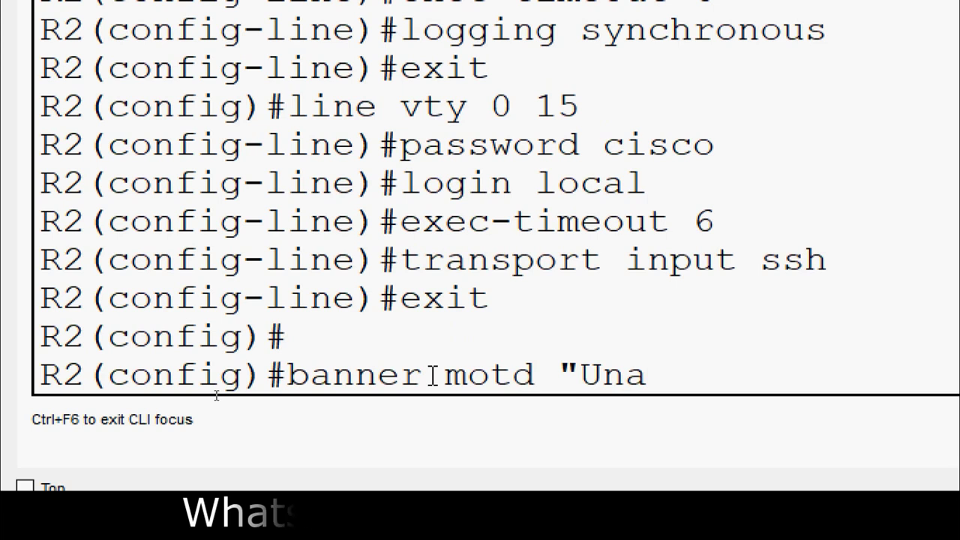
key("BackSpace")
key("BackSpace")
key("BackSpace")
type("Warni")
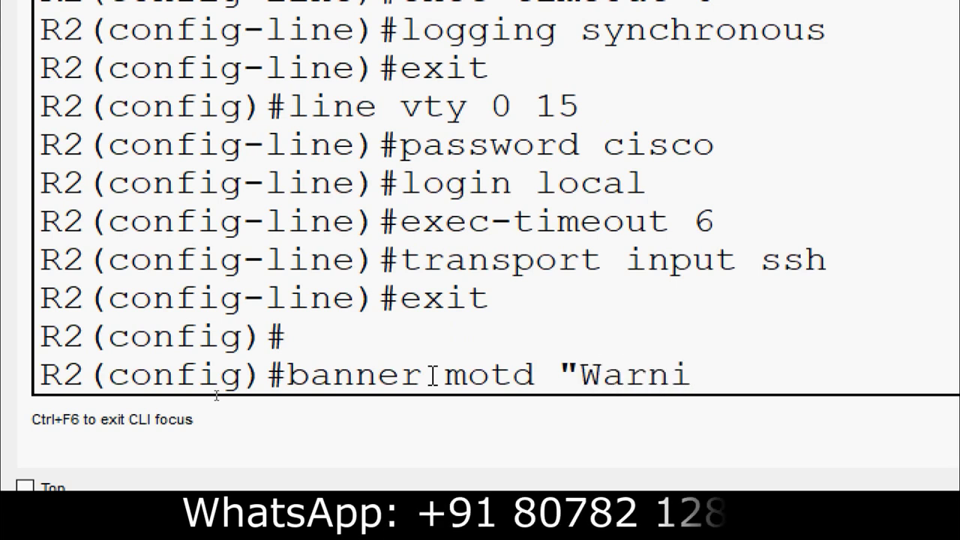
type("ng:")
key("BackSpace")
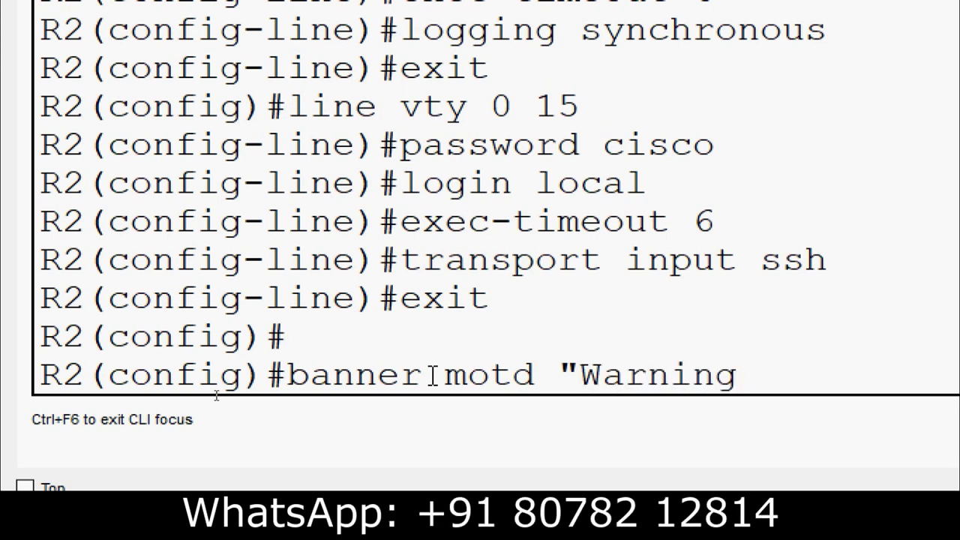
type("! Unauthor")
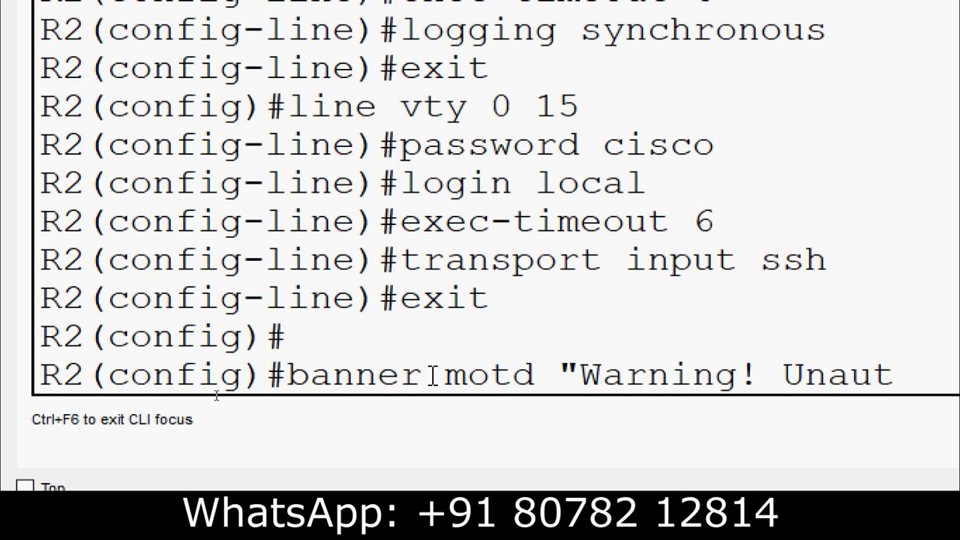
type("ized ")
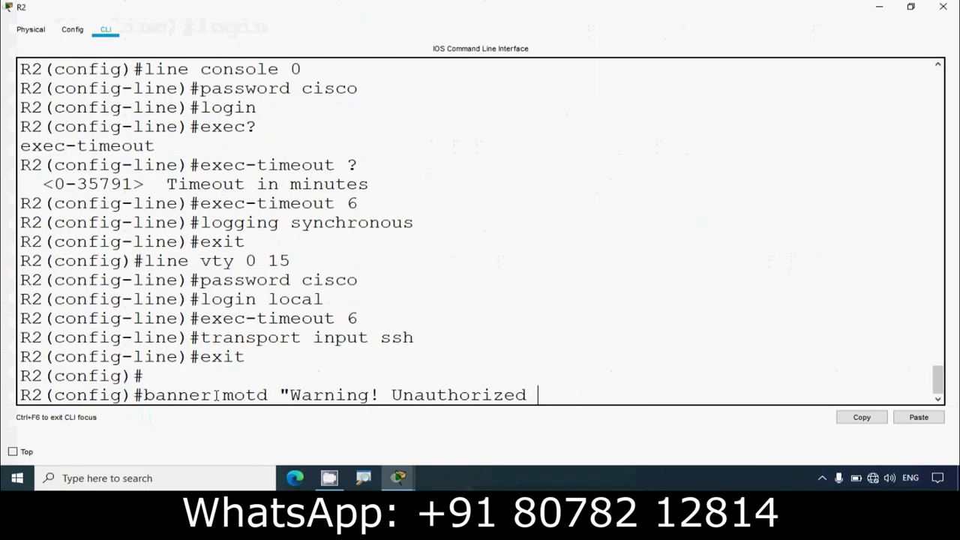
type("access is prohi")
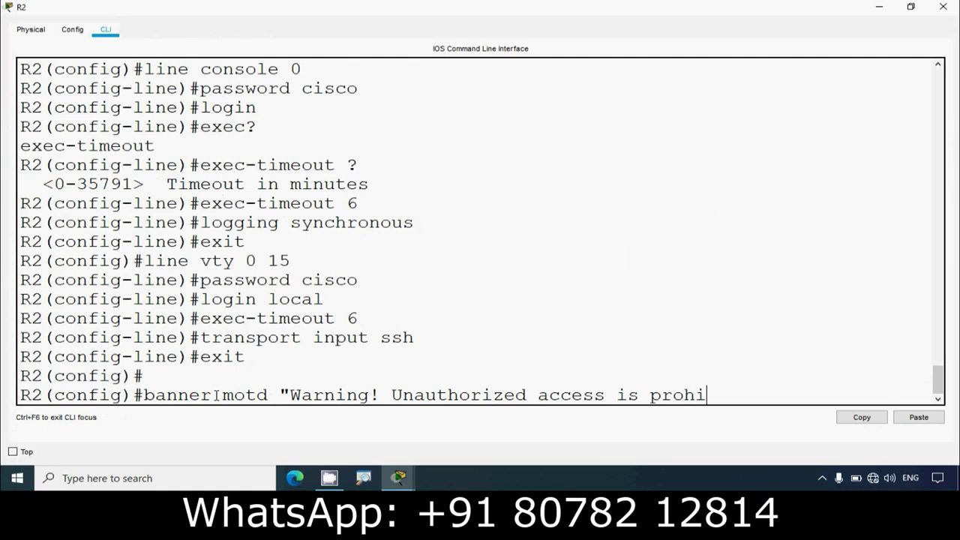
type("bited")
left_click(290, 394)
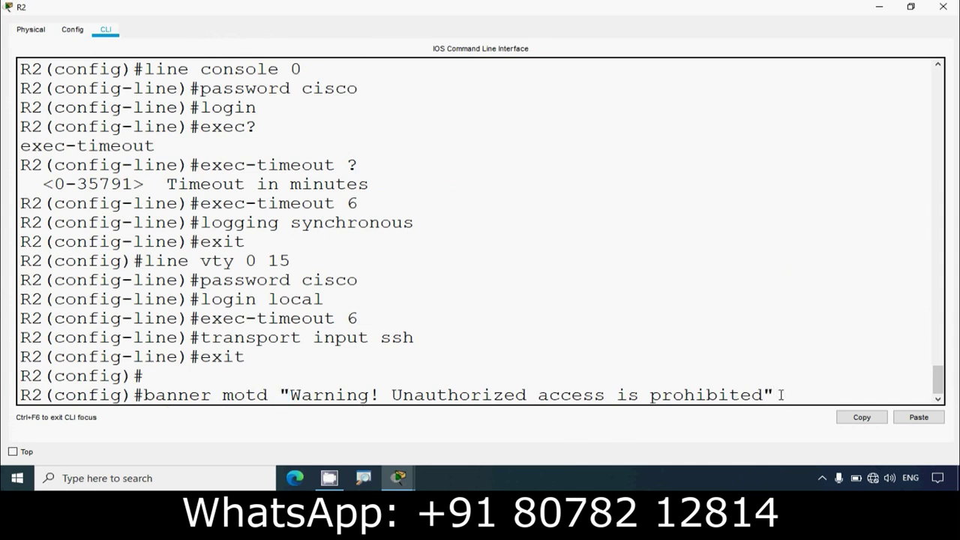
key("Return")
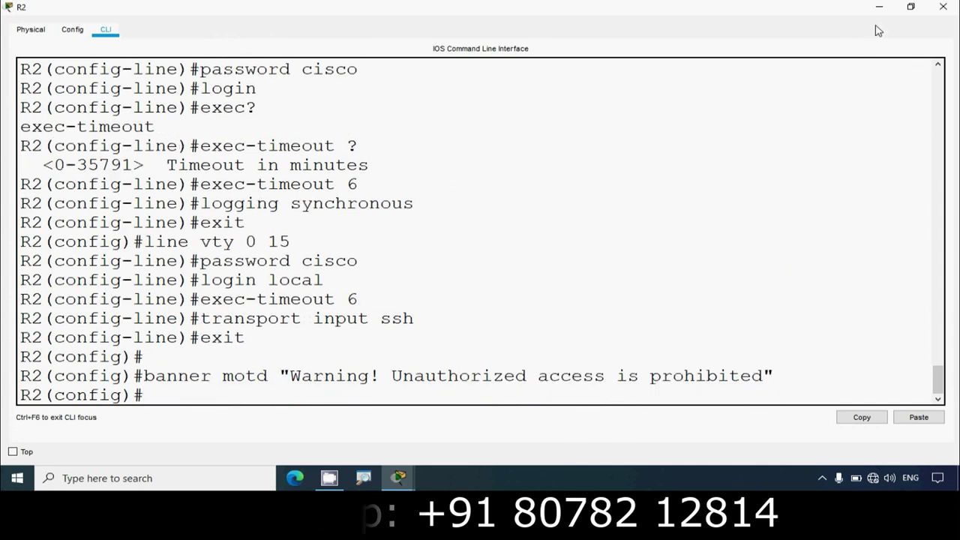
left_click(879, 7)
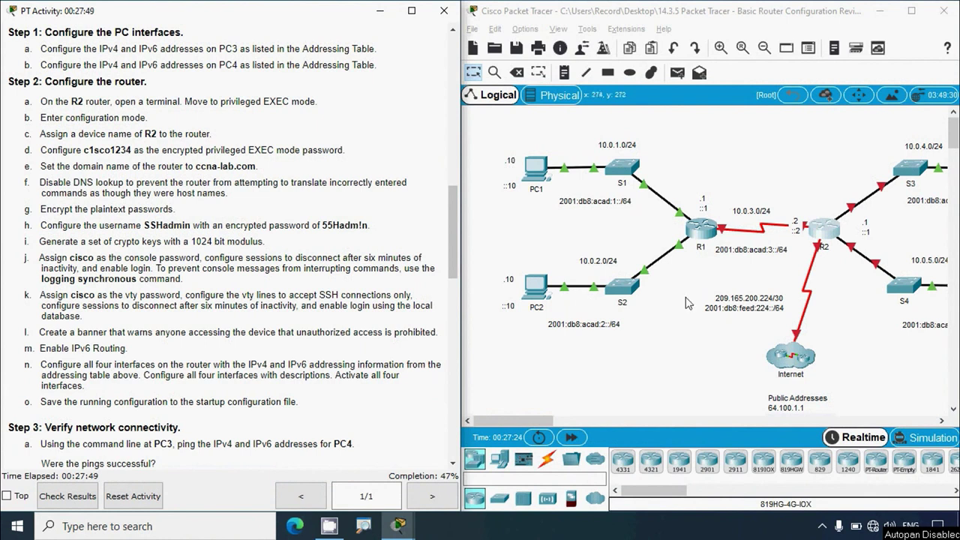
Enter 'ipv6 unicast-routing' in R2's global configuration
left_click(820, 237)
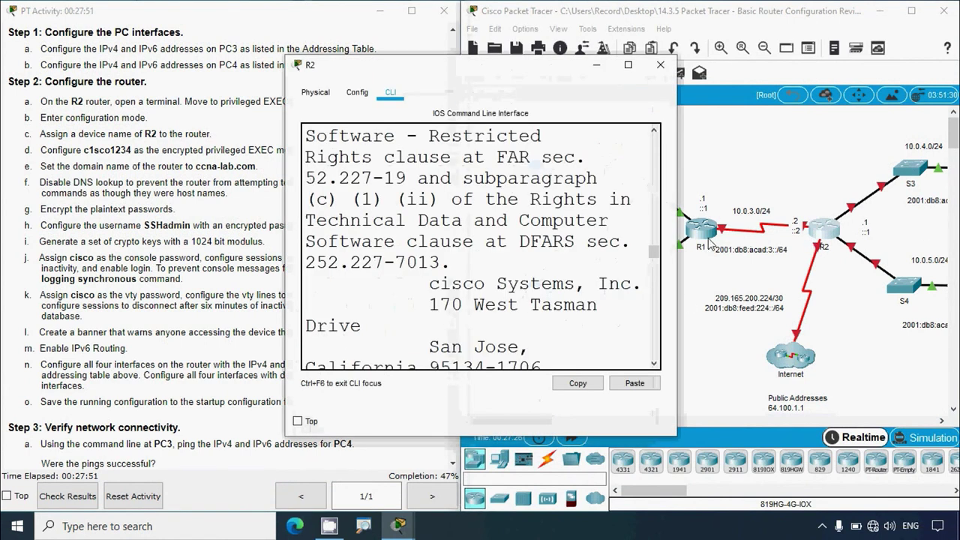
left_click(627, 65)
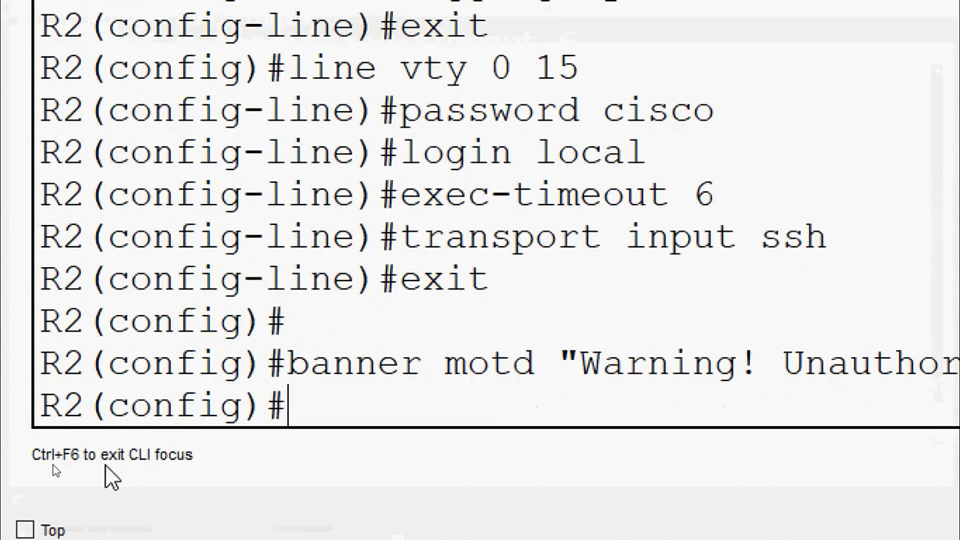
type("ipv6 ")
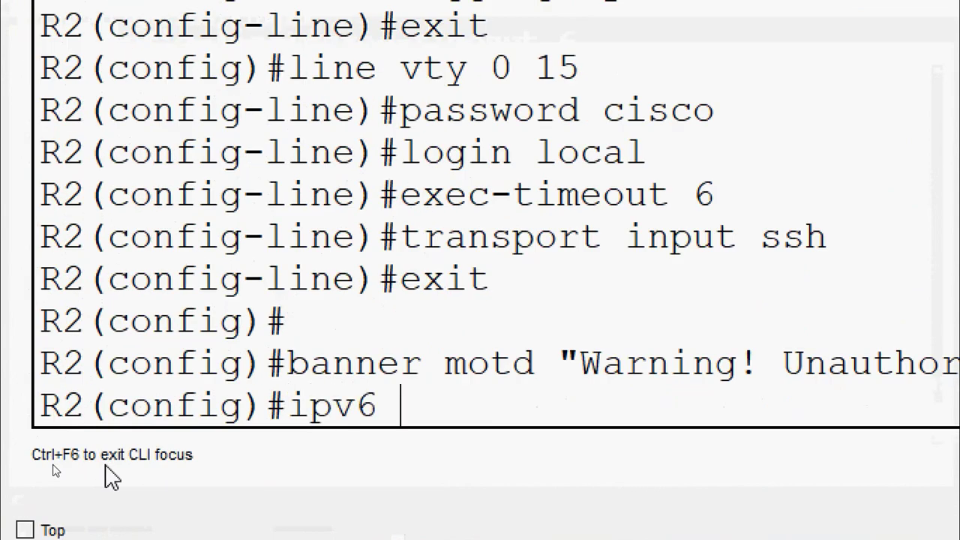
type("unicast-")
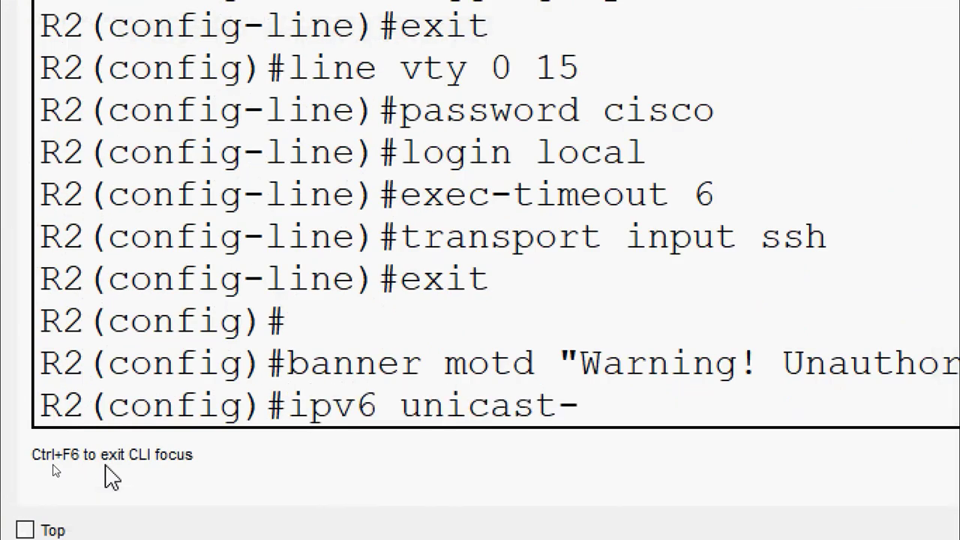
type("routing")
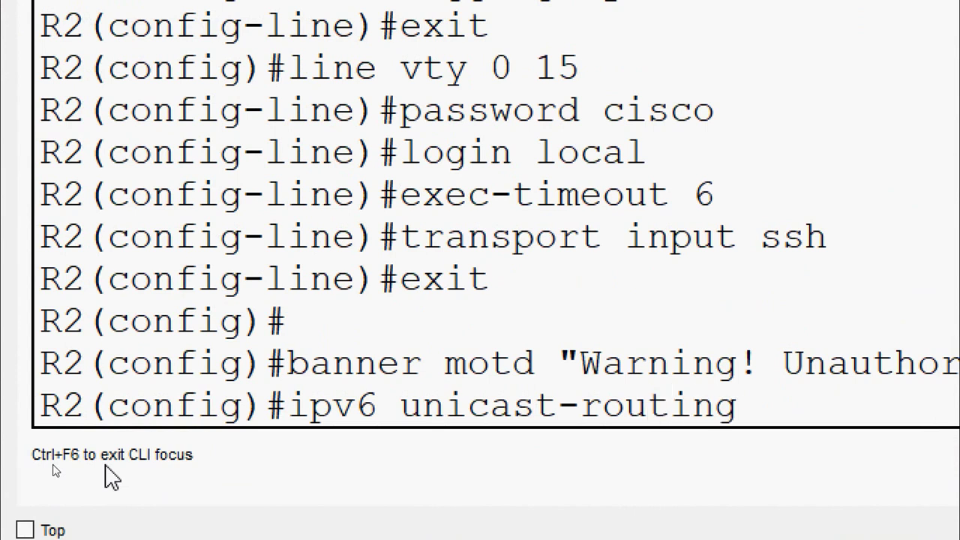
key("Return")
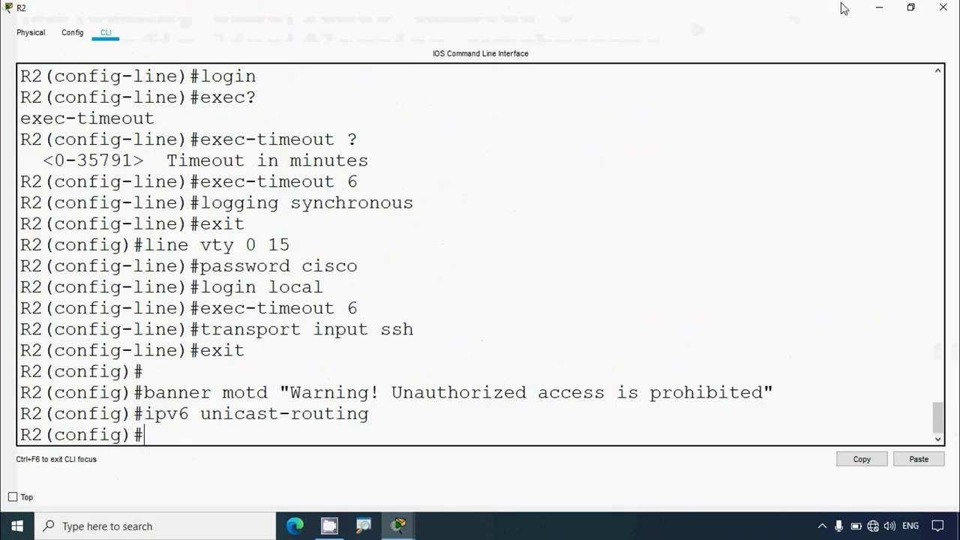
left_click(870, 9)
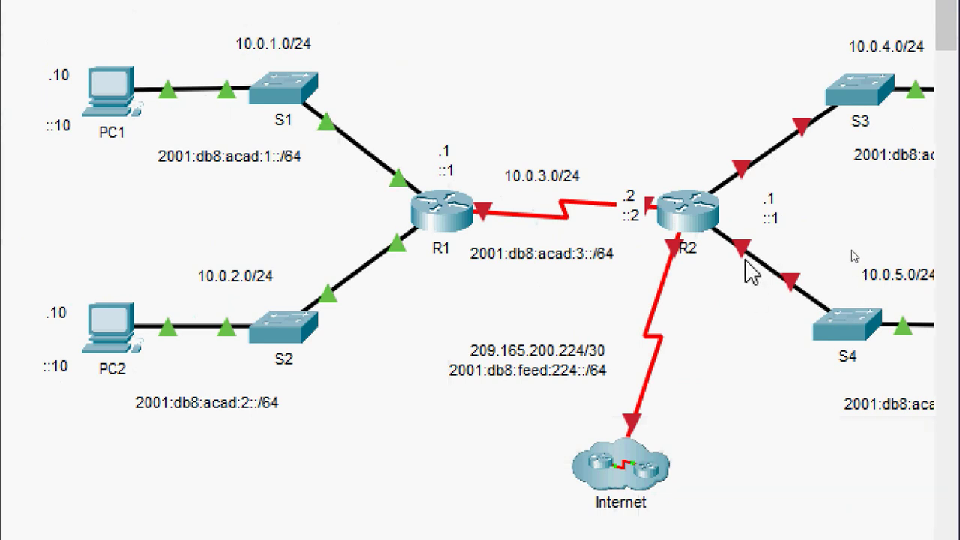
Check the port labels on each of R2's links in the topology
mouse_move(744, 261)
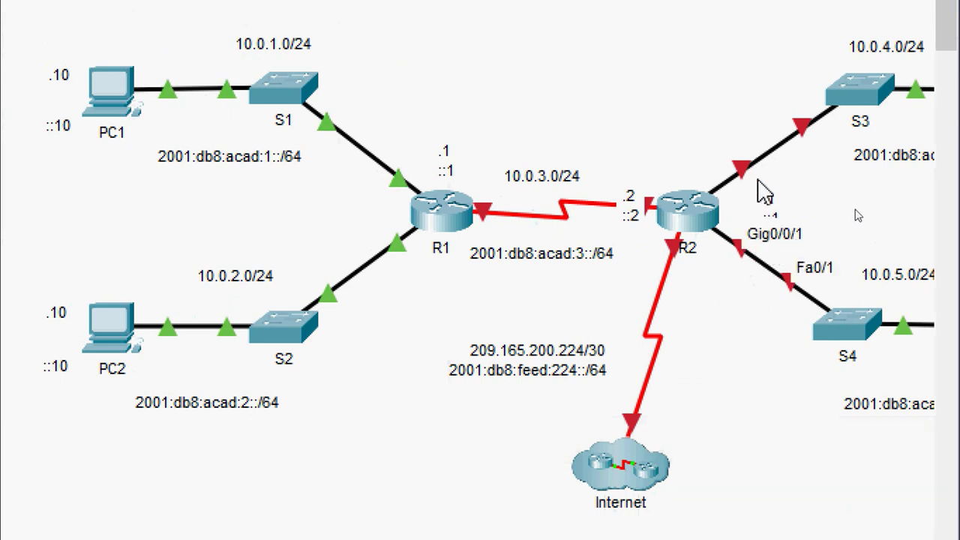
mouse_move(744, 169)
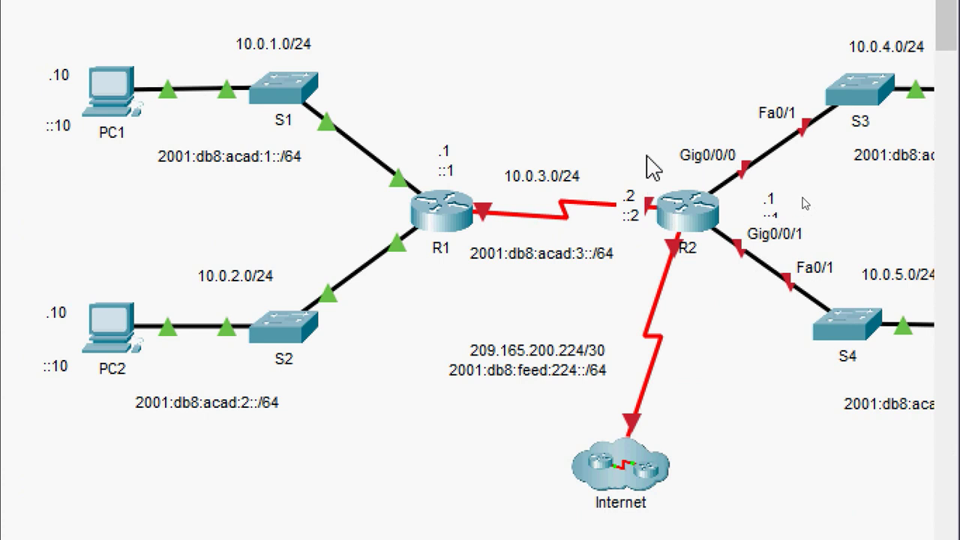
mouse_move(658, 214)
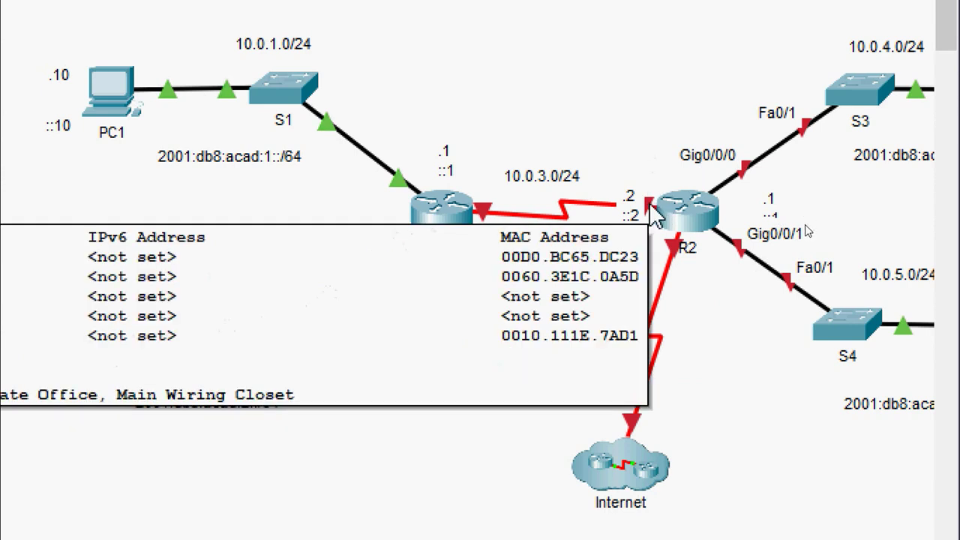
mouse_move(636, 224)
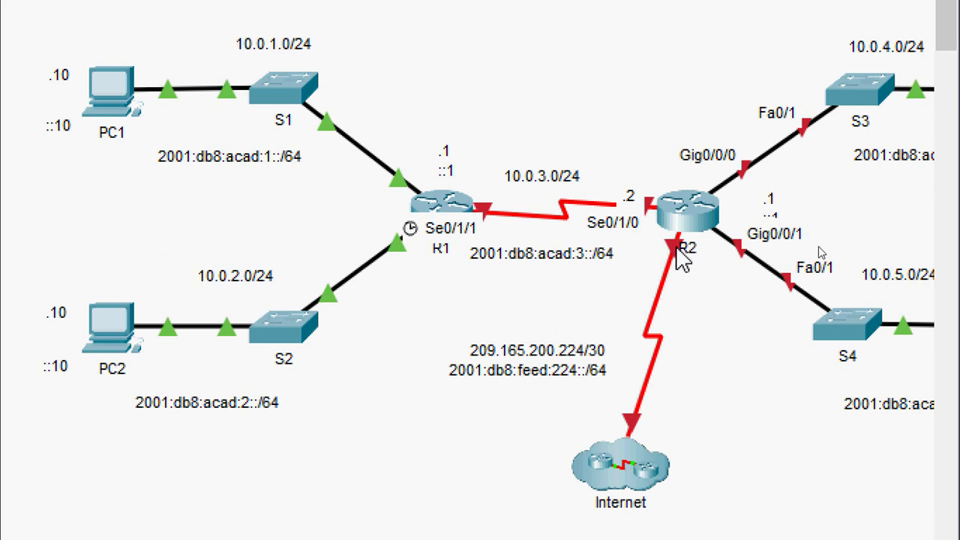
mouse_move(679, 258)
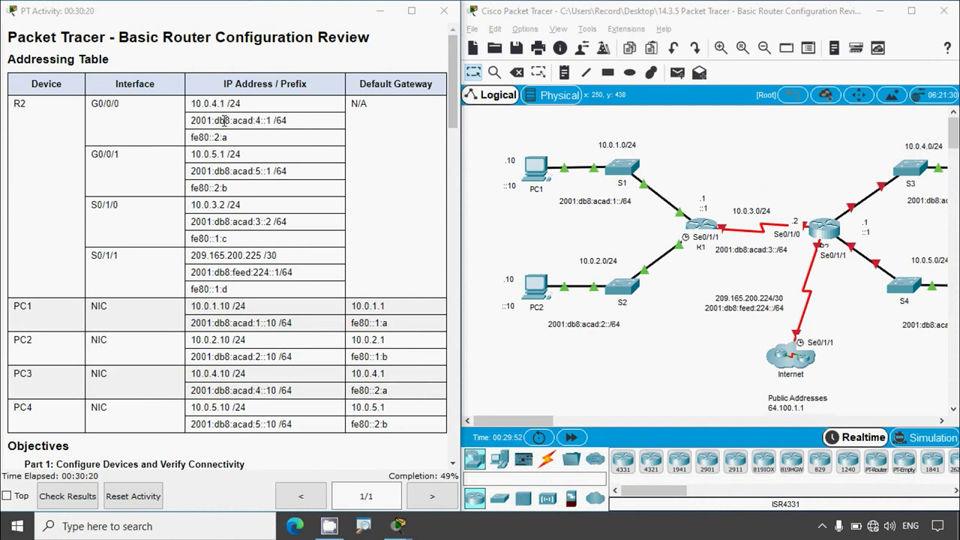
Enter interface g0/0/0 configuration on R2
left_click(817, 225)
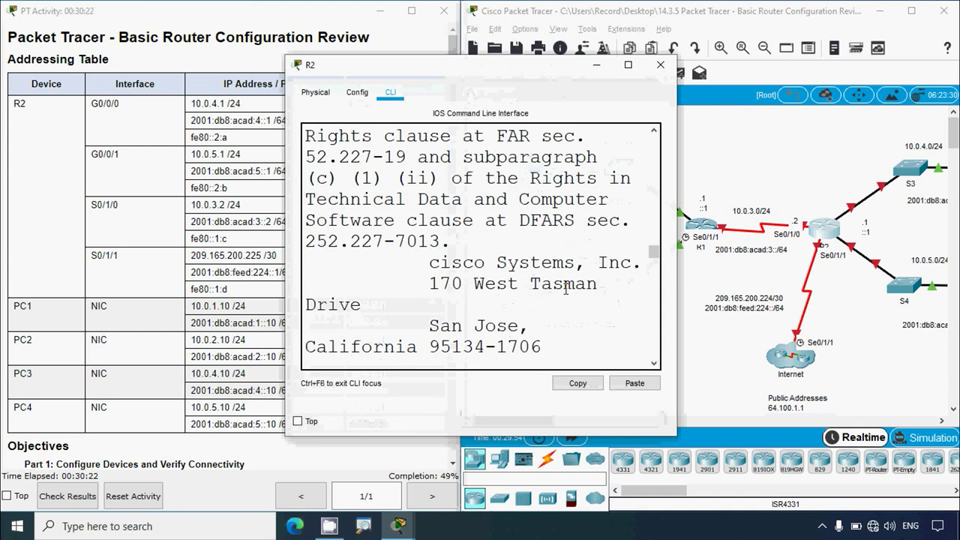
left_click_drag(675, 195, 936, 196)
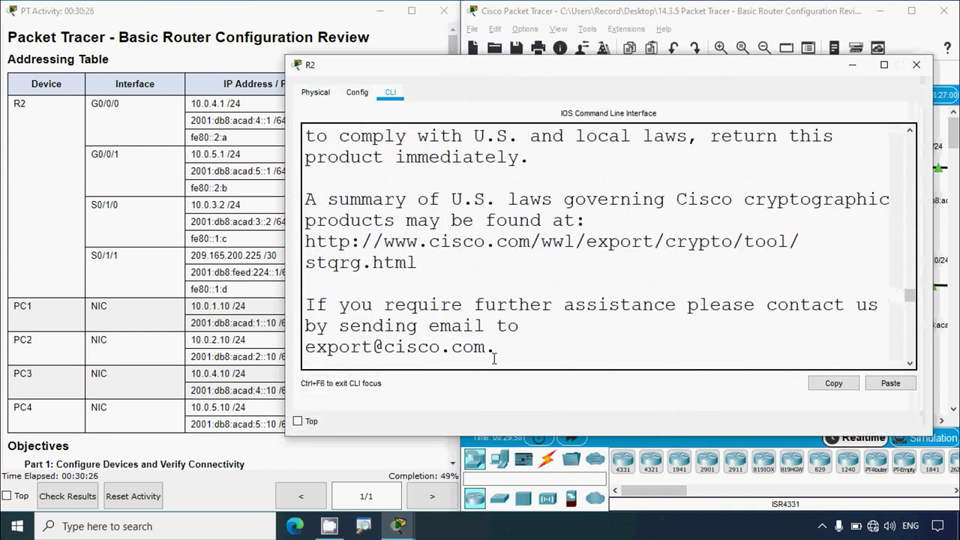
scroll(494, 359, "down", 10)
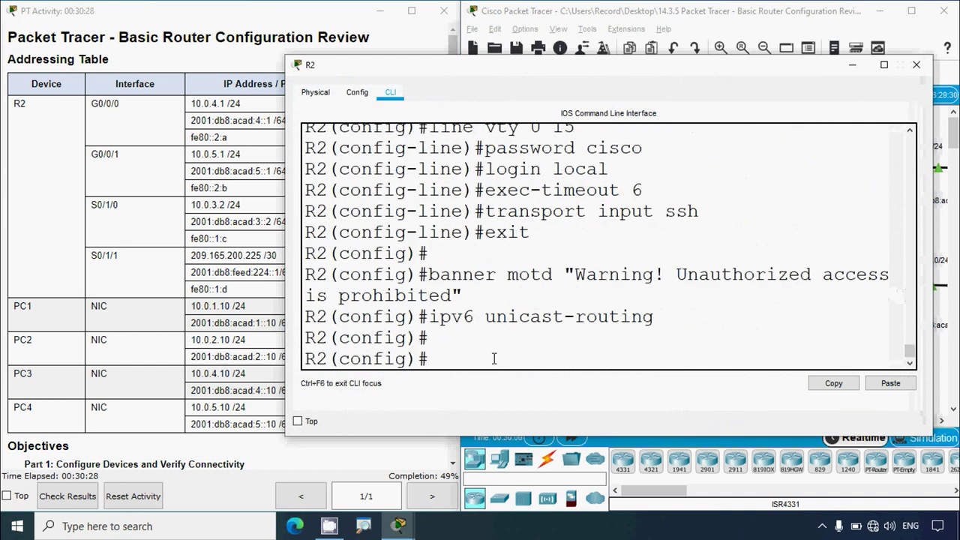
type("interface g")
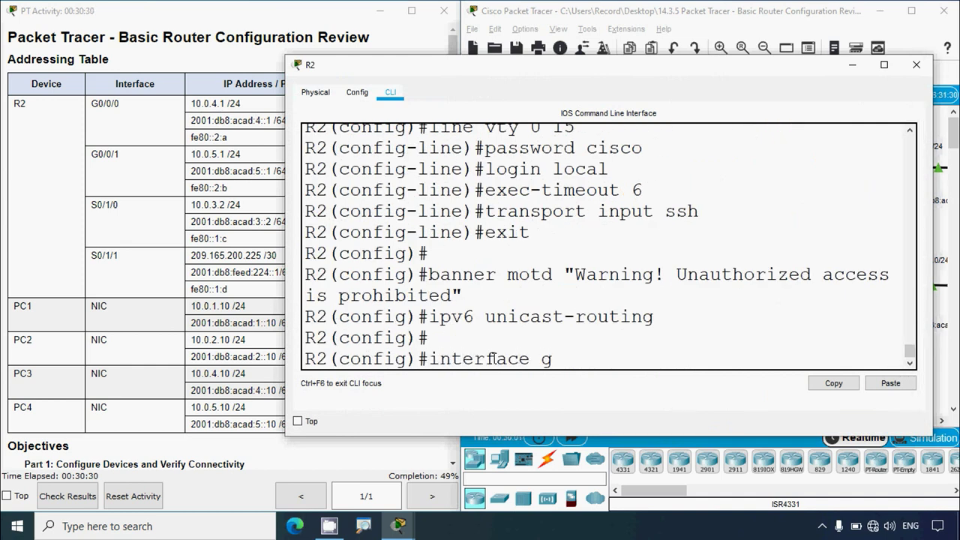
type("0/0/0")
key("Return")
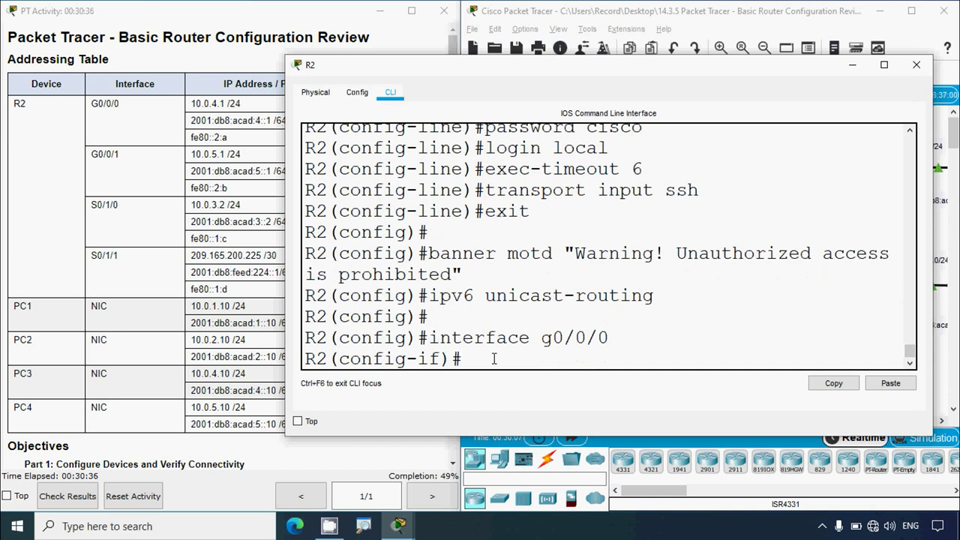
Give G0/0/0 the description 'Connecting to S3'
type("description")
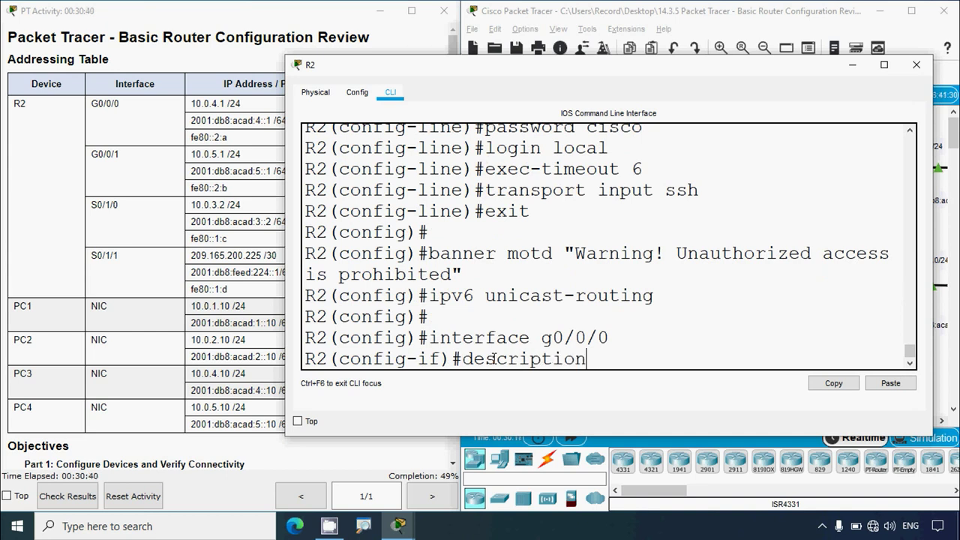
left_click(705, 15)
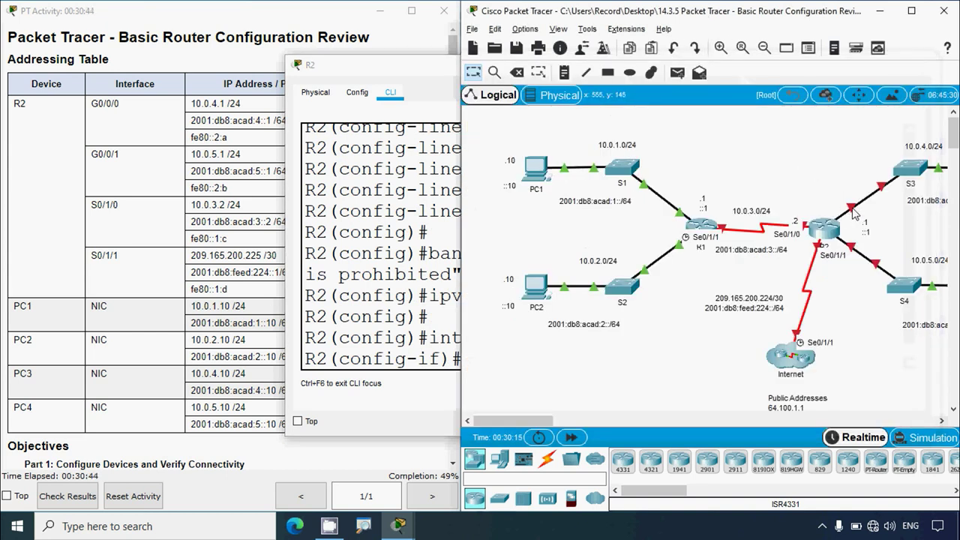
mouse_move(852, 213)
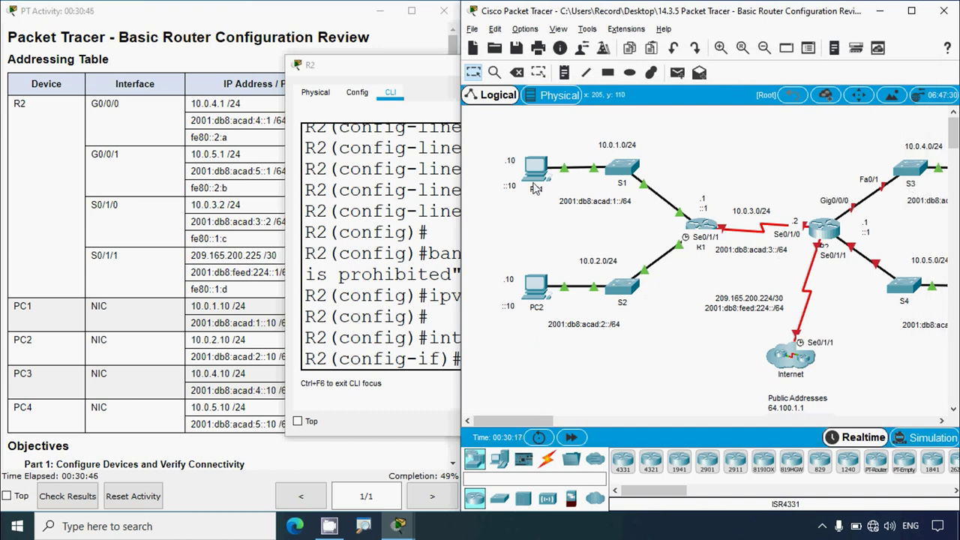
left_click(434, 245)
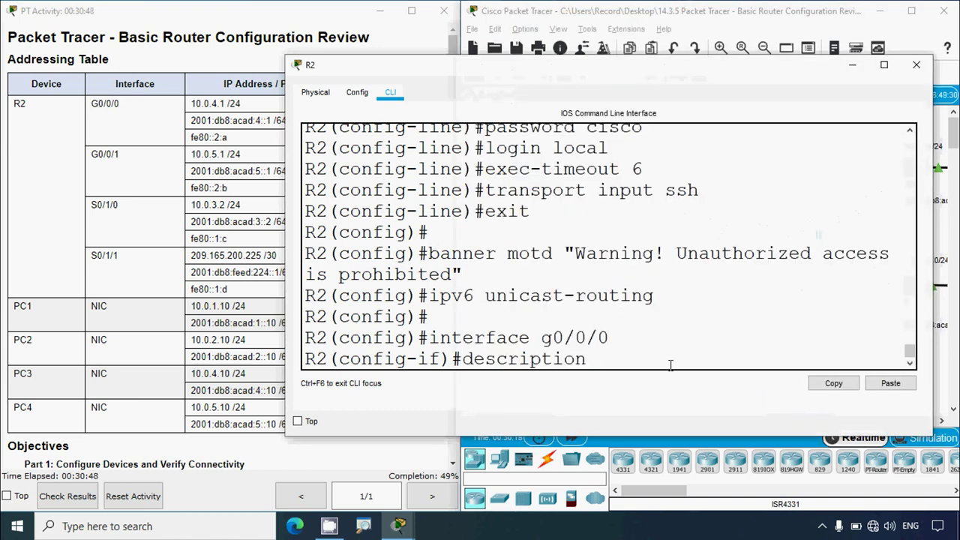
type("LAN")
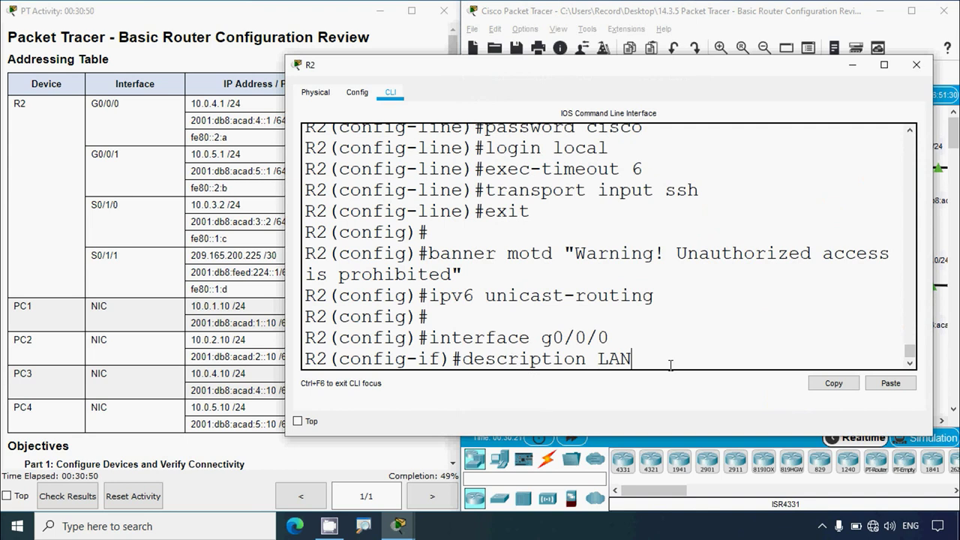
type(" to S")
key("BackSpace")
key("BackSpace")
key("BackSpace")
key("BackSpace")
type("Connecting to S3")
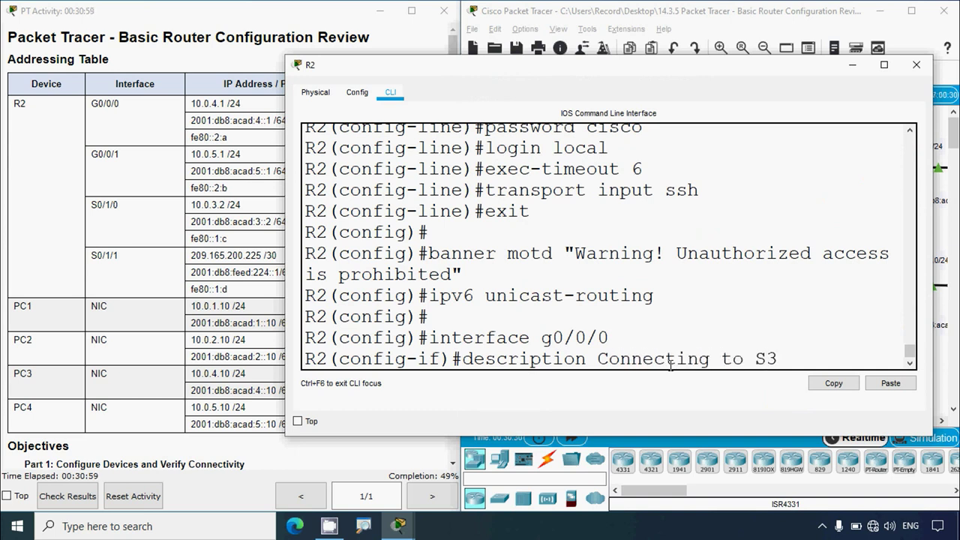
key("Return")
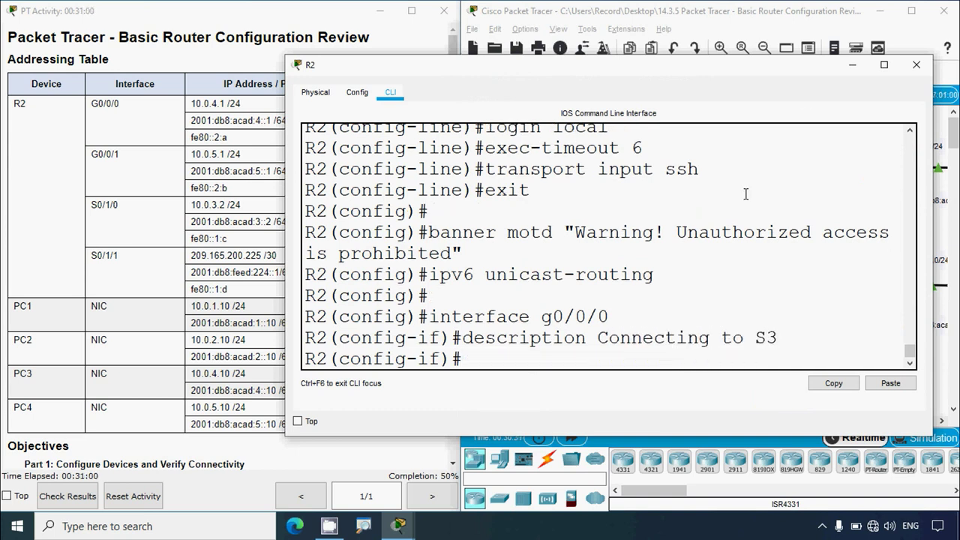
Type 'ip address 10.0.4.1 255.255.255.0' for G0/0/0, copying the address from the table
left_click(787, 16)
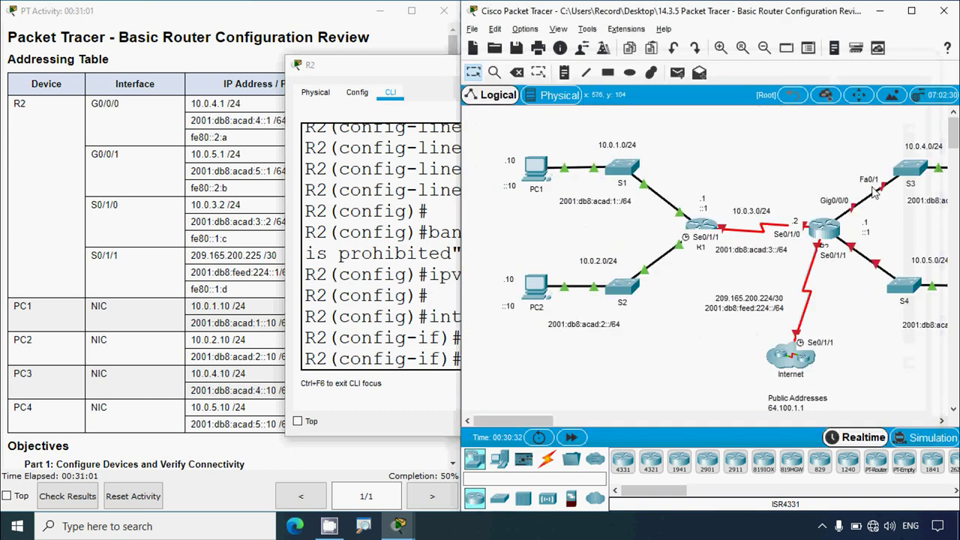
left_click(818, 240)
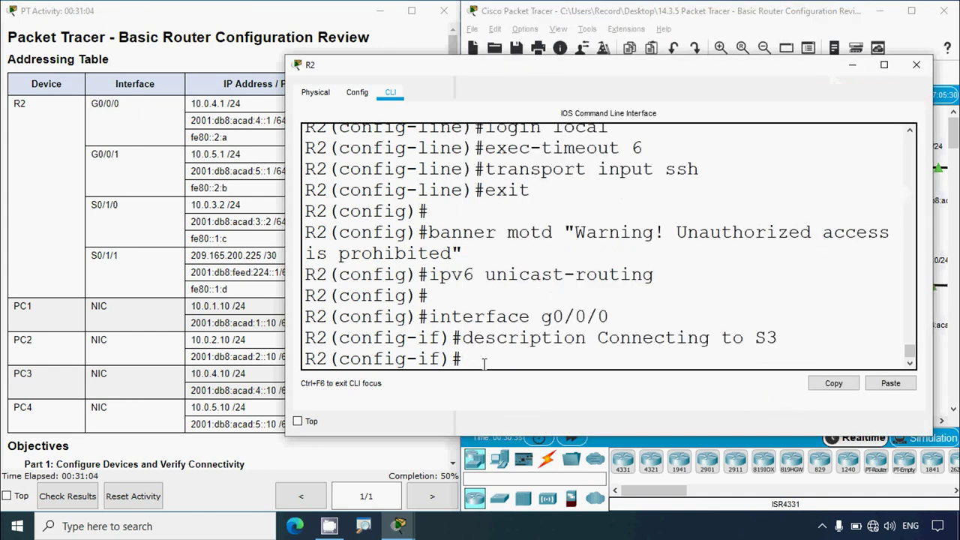
type("ip address")
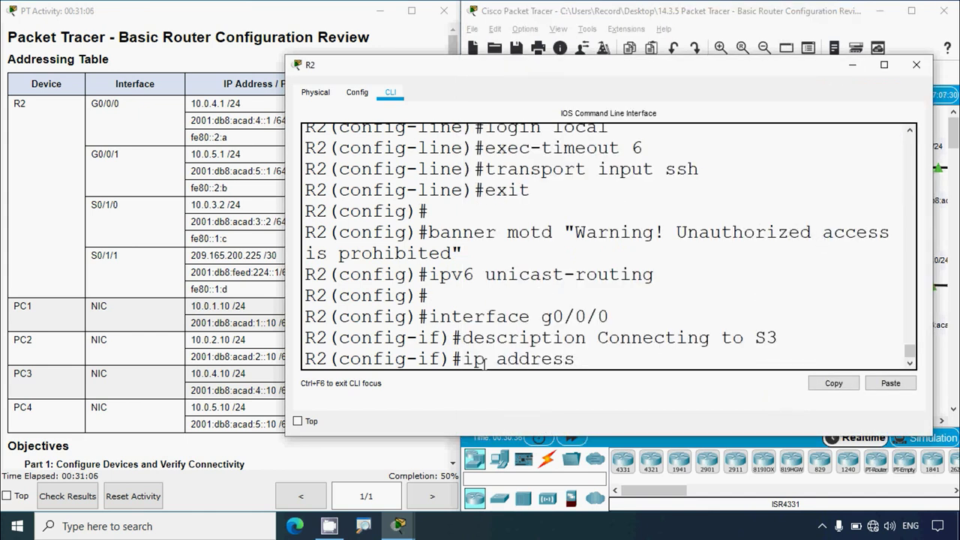
left_click(199, 117)
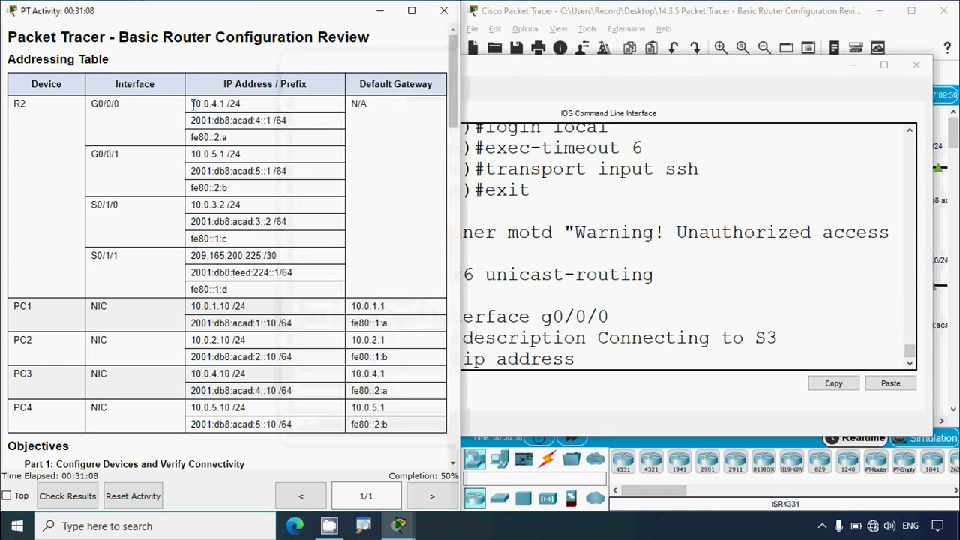
left_click_drag(191, 103, 224, 104)
key("ctrl+c")
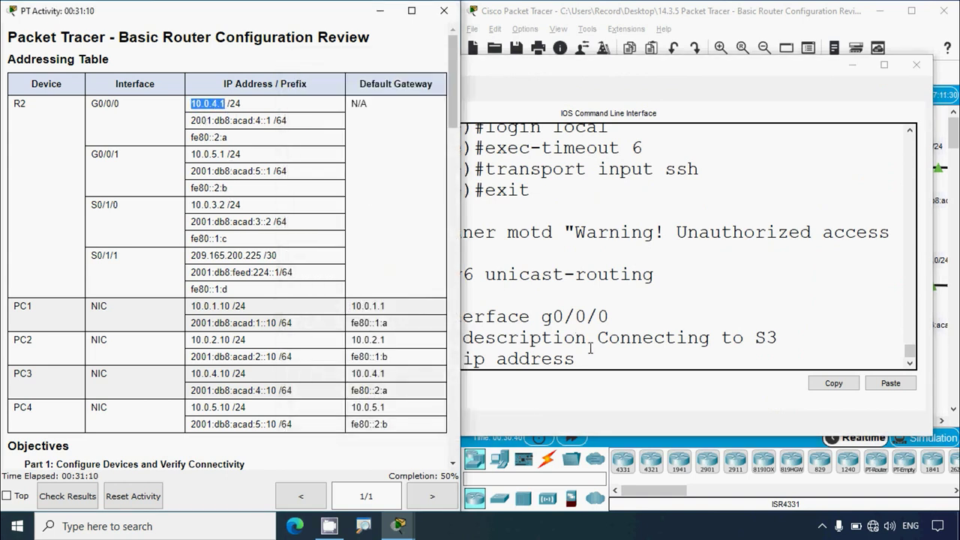
left_click(590, 359)
right_click(587, 358)
left_click(608, 383)
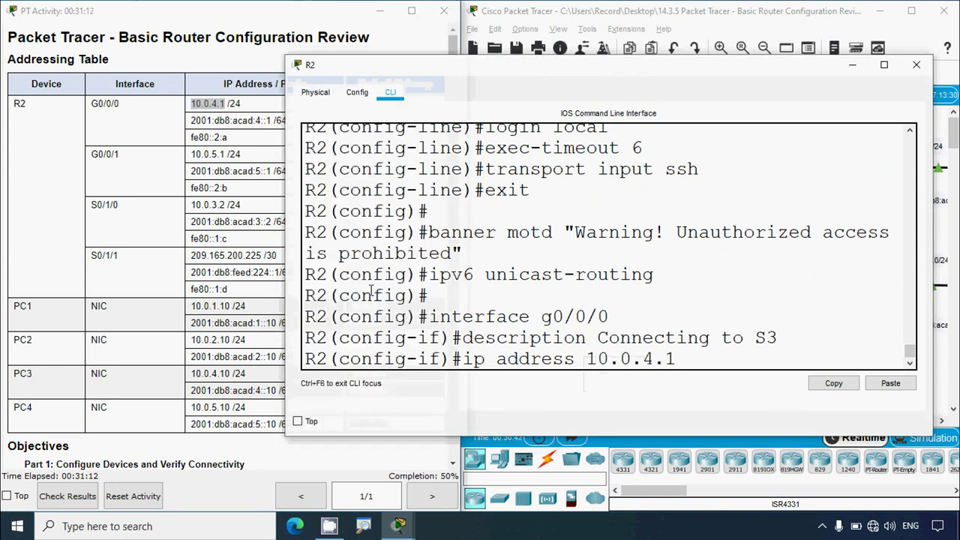
left_click(234, 127)
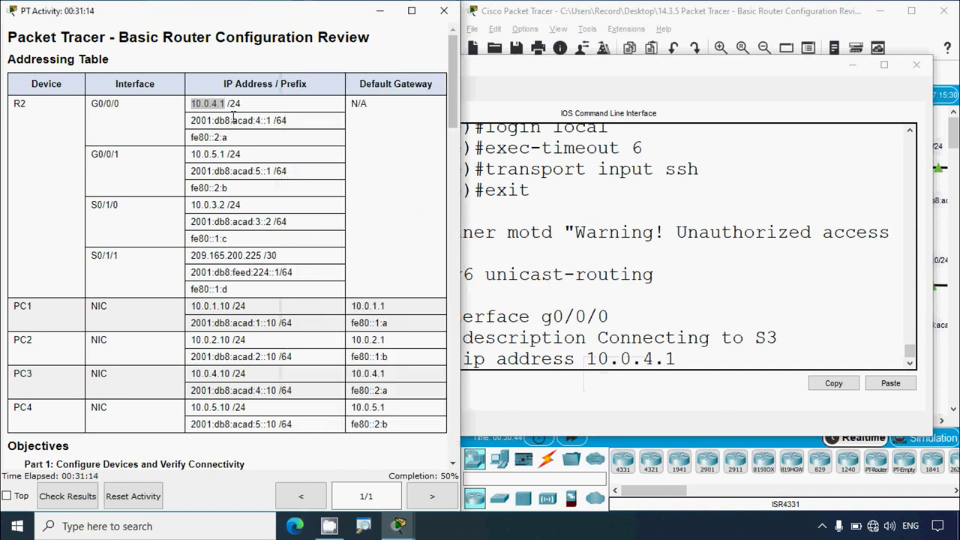
left_click(701, 355)
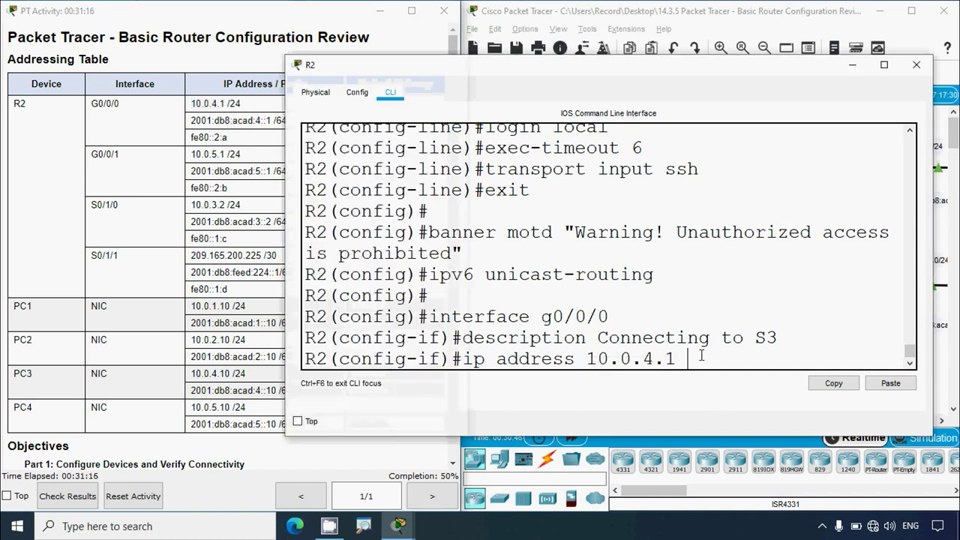
type("255.2")
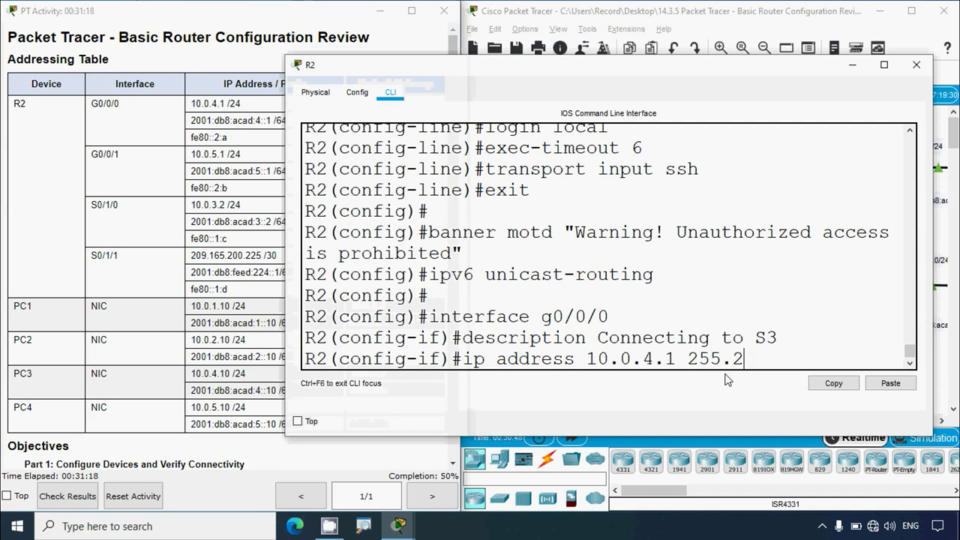
type("55.25")
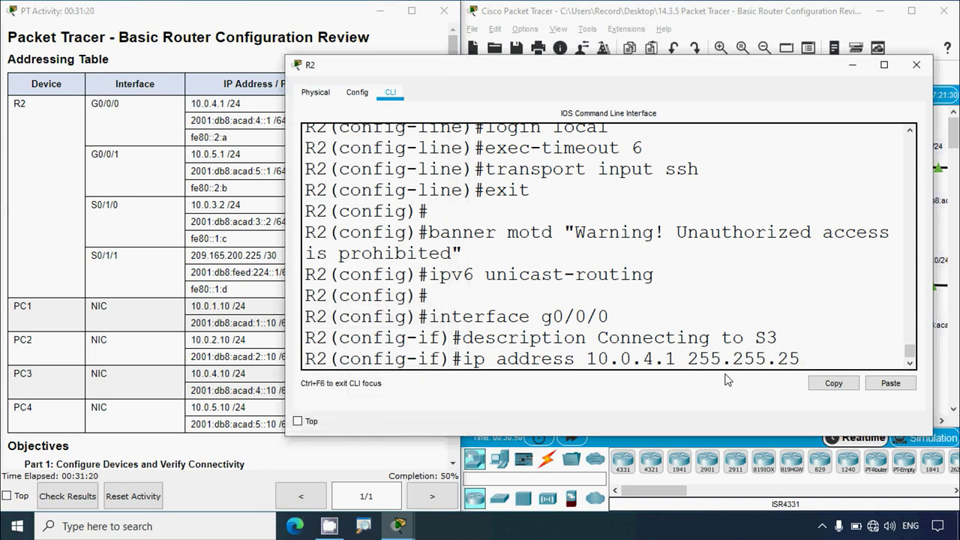
type("5.0")
Apply 10.0.4.1/24 and add IPv6 address 2001:db8:acad:4::1/64 to G0/0/0
key("Return")
type("ipv")
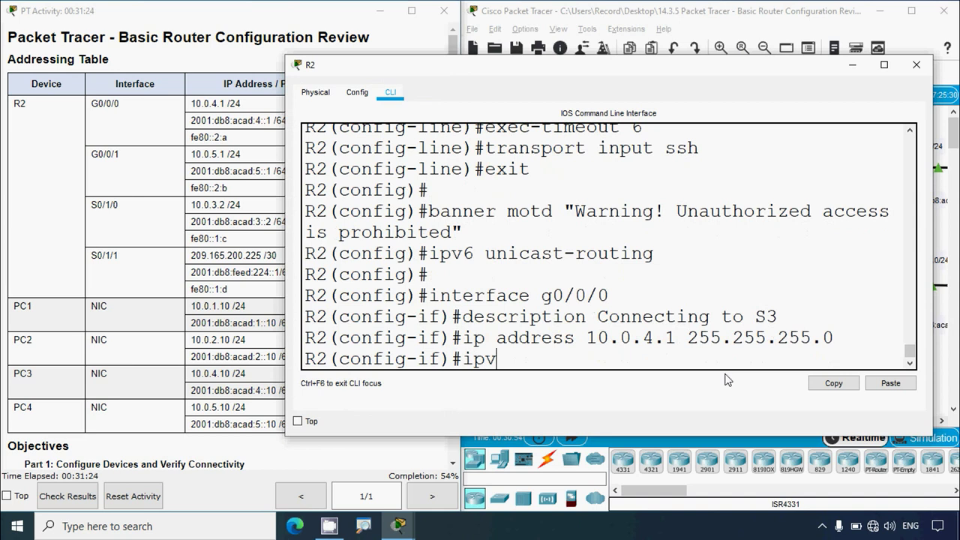
type("6 address")
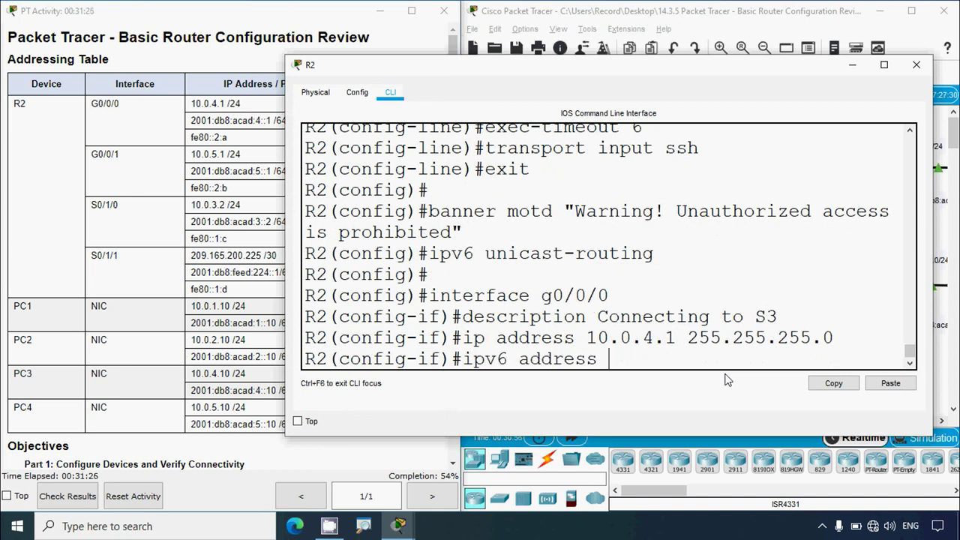
left_click(240, 134)
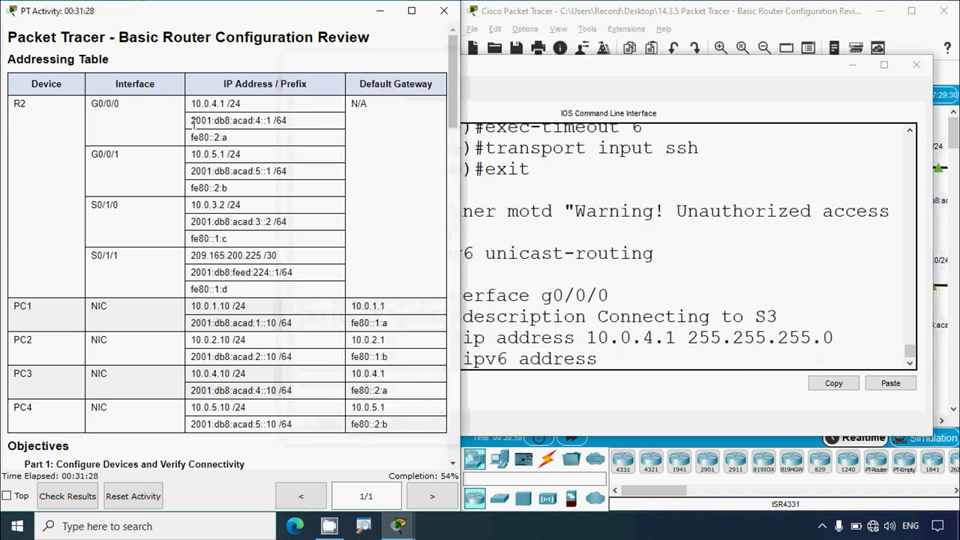
left_click_drag(191, 120, 288, 122)
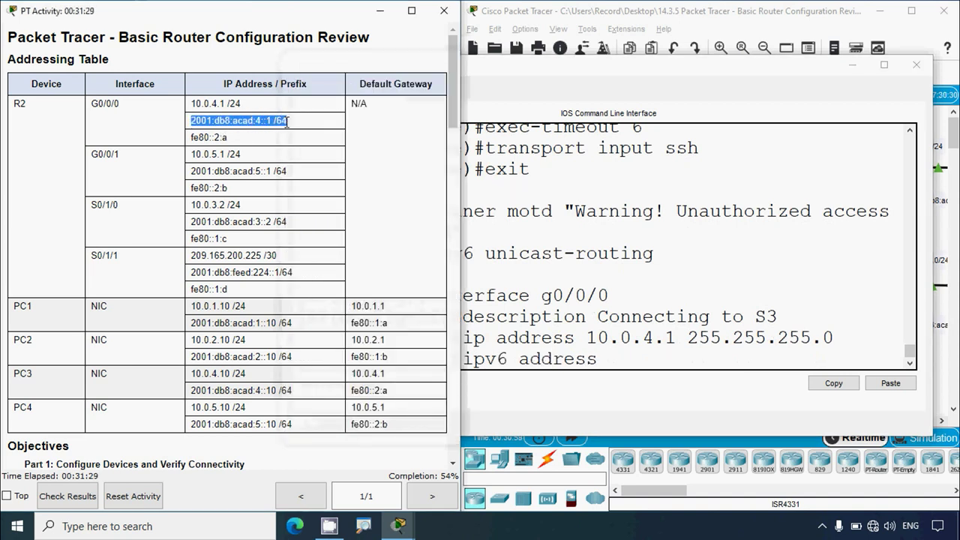
left_click(610, 360)
right_click(611, 360)
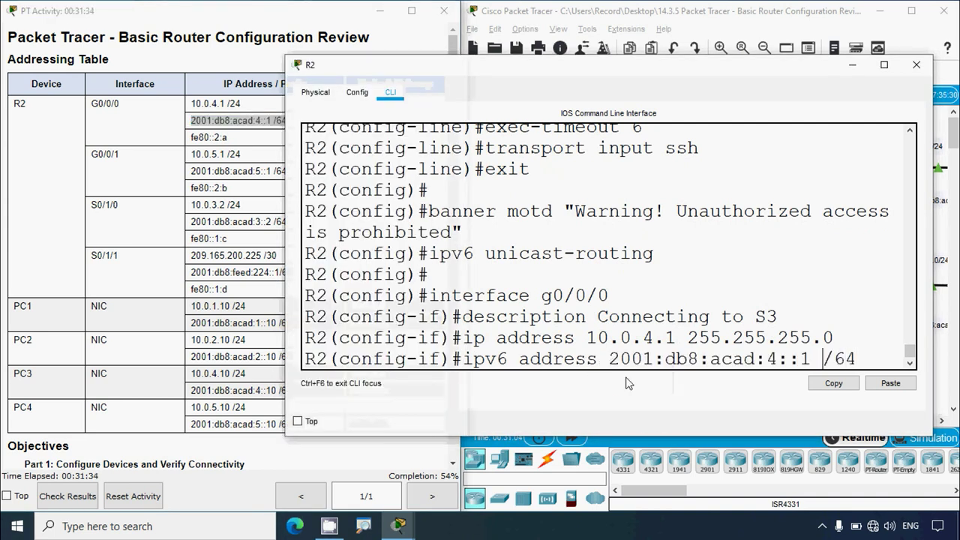
key("BackSpace")
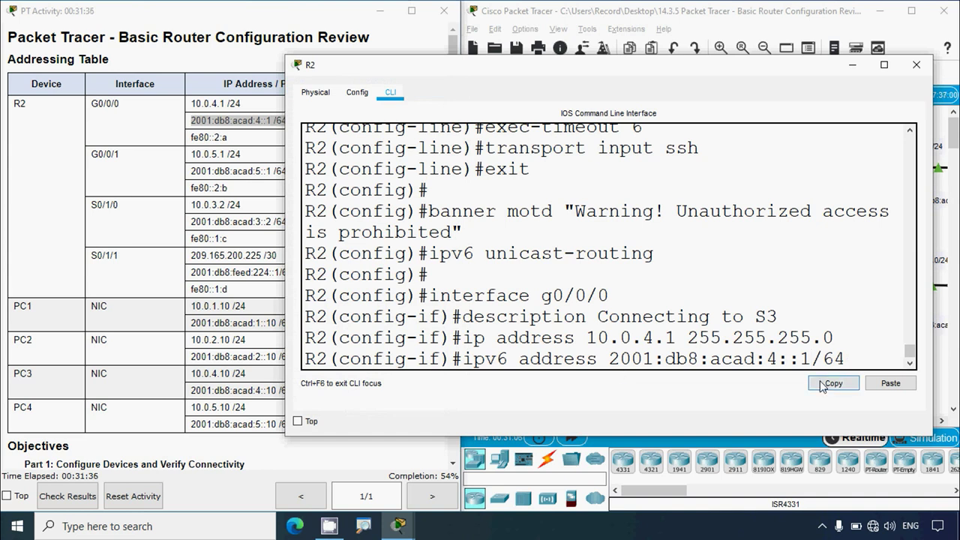
key("Return")
Add link-local address fe80::2:a and bring G0/0/0 up with 'no shutdown'
type("ip")
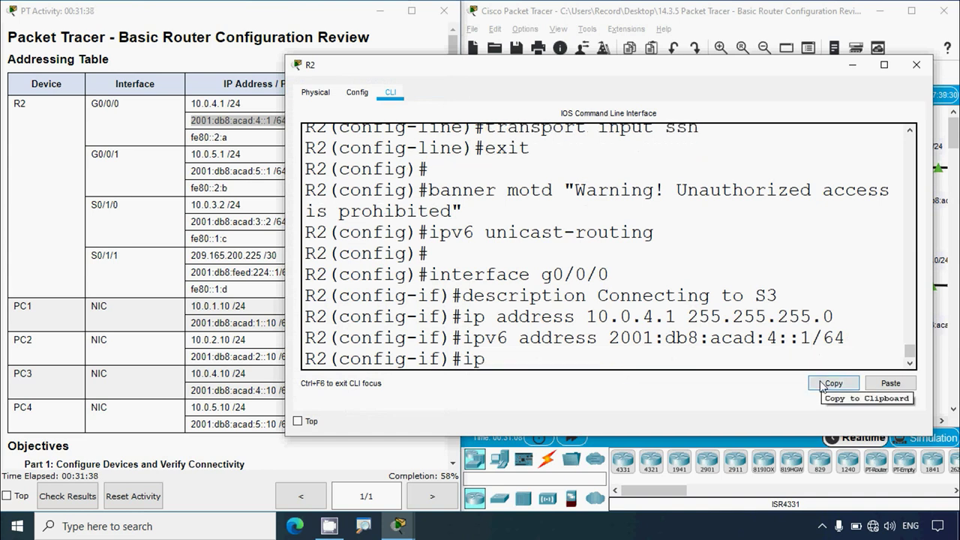
type("v6 address")
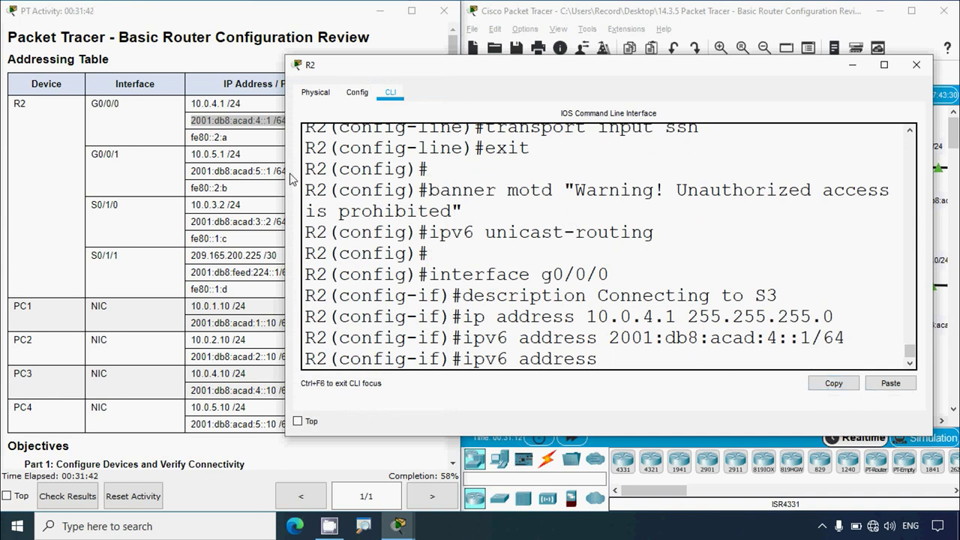
left_click(194, 150)
left_click_drag(192, 137, 231, 137)
left_click(651, 377)
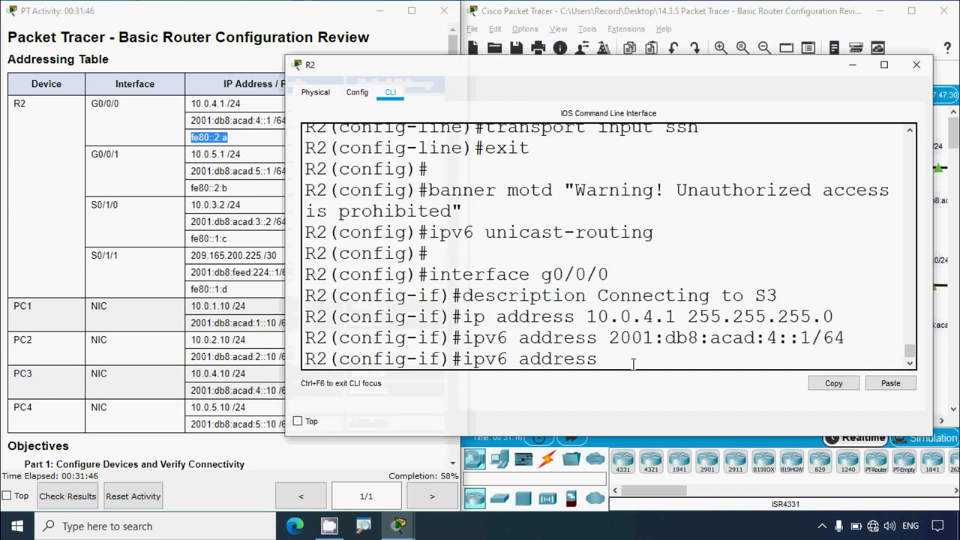
right_click(612, 359)
left_click(646, 381)
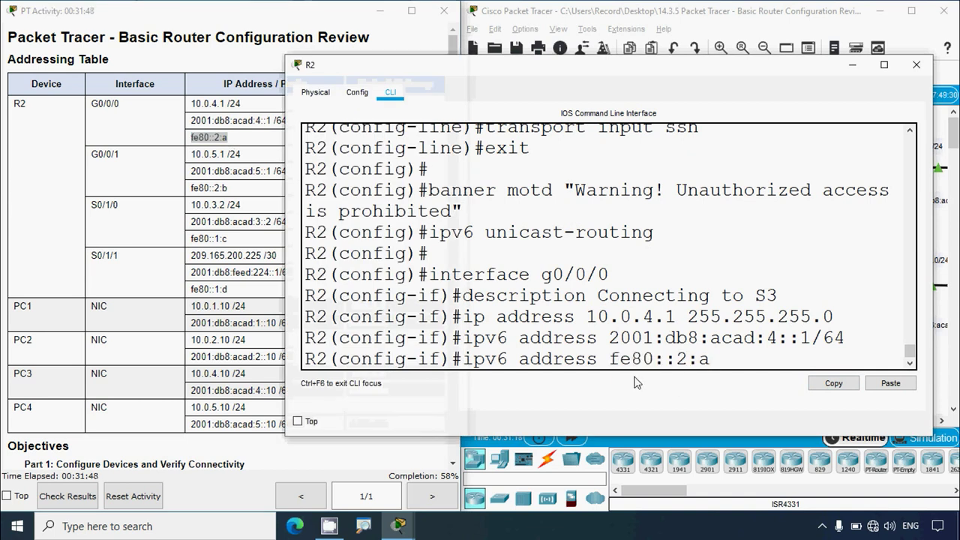
type("link-local")
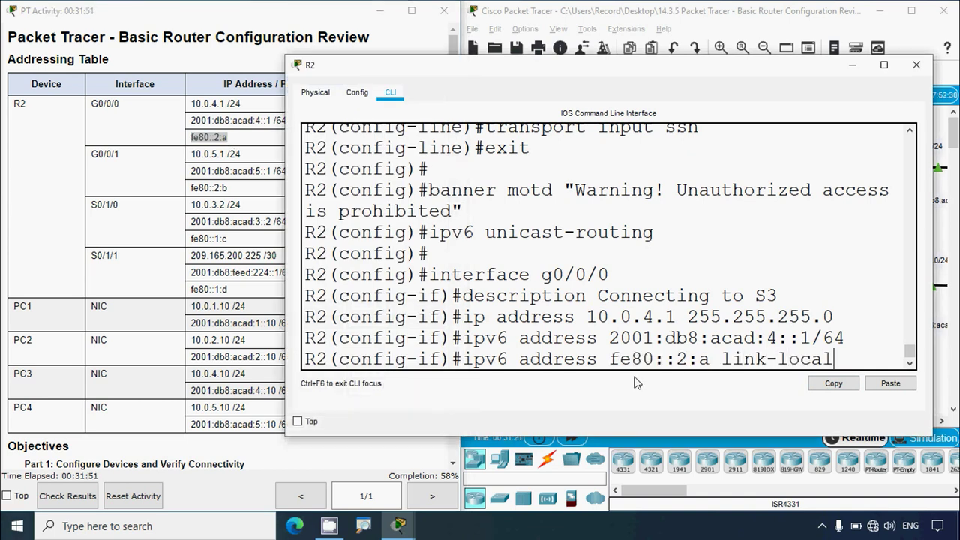
key("Return")
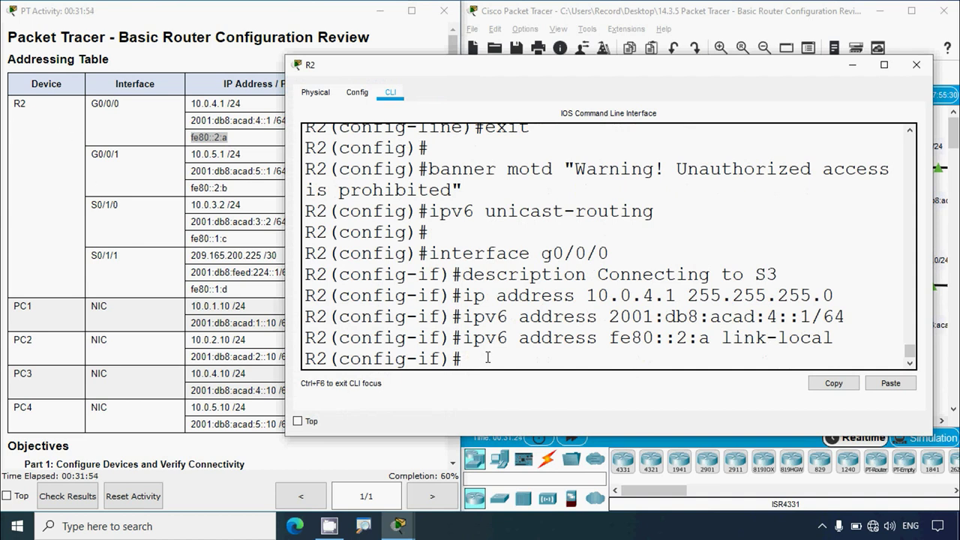
type("no shutdown")
key("Return")
key("Return")
key("Return")
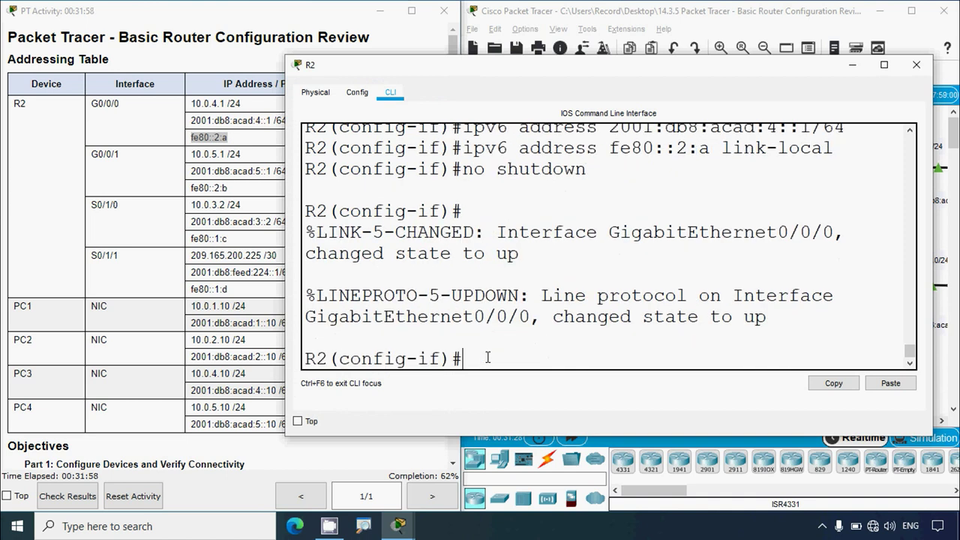
Reopen R2's CLI and exit G0/0/0 back to global configuration mode
left_click(851, 65)
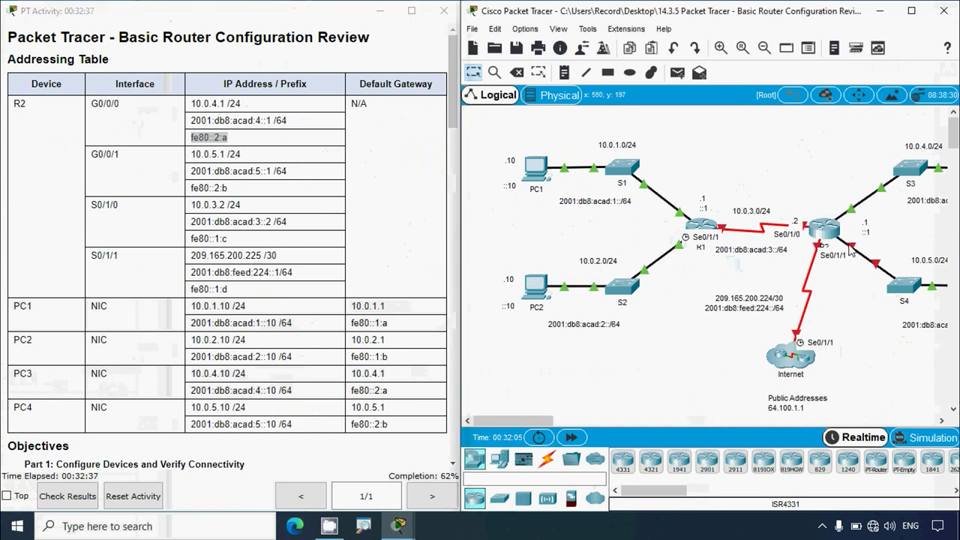
mouse_move(850, 252)
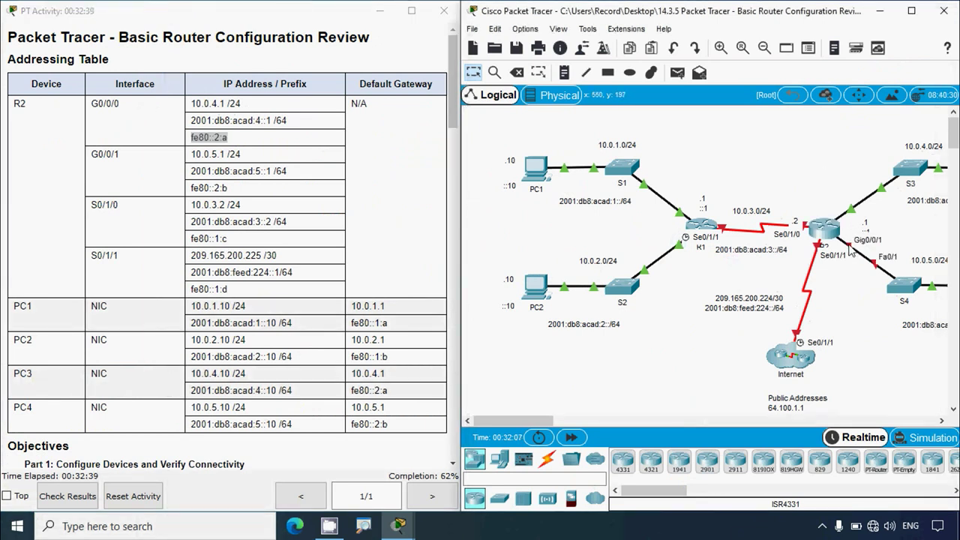
left_click(826, 237)
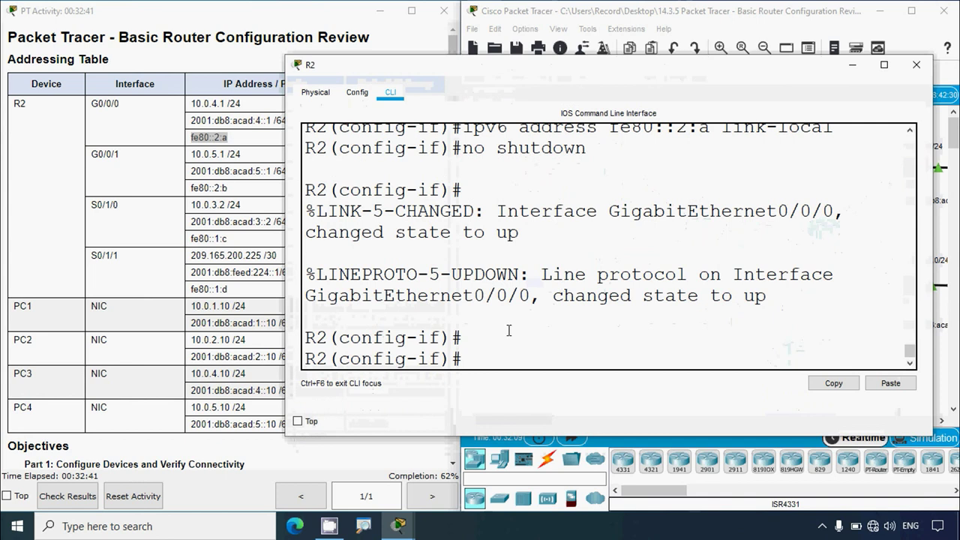
type("exit")
key("Return")
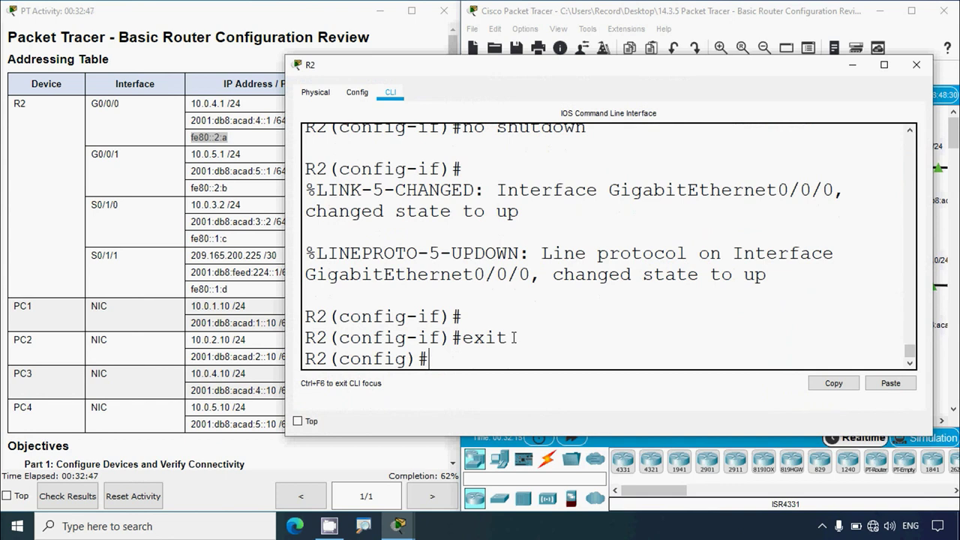
Enter R2's interface G0/0/1 and give it the description 'Connecting to S4'
type("interface g")
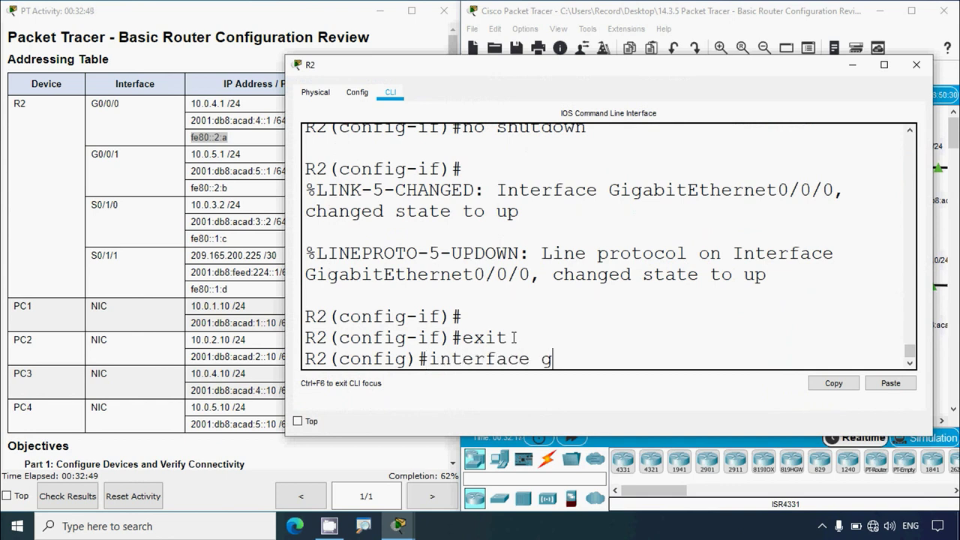
type("0/0/1")
key("Return")
type("des")
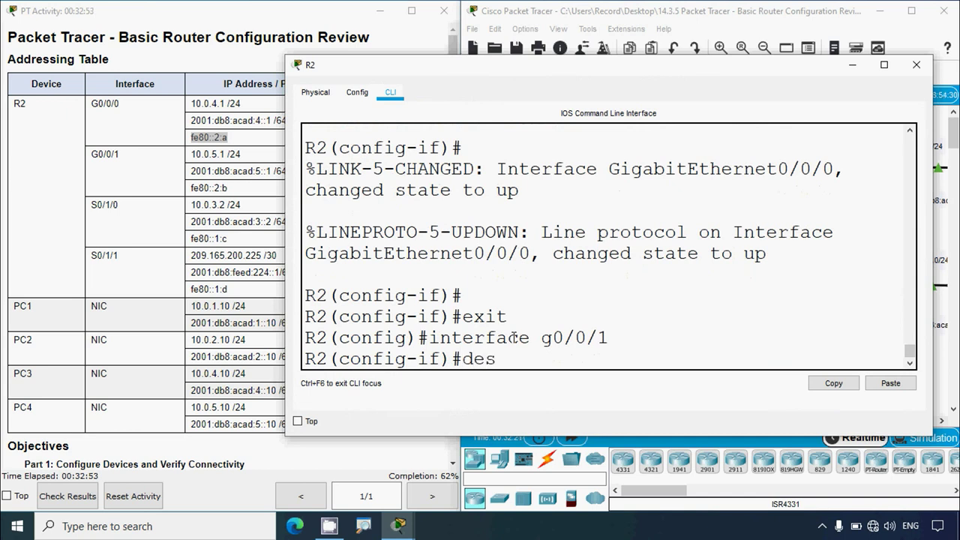
type("cription")
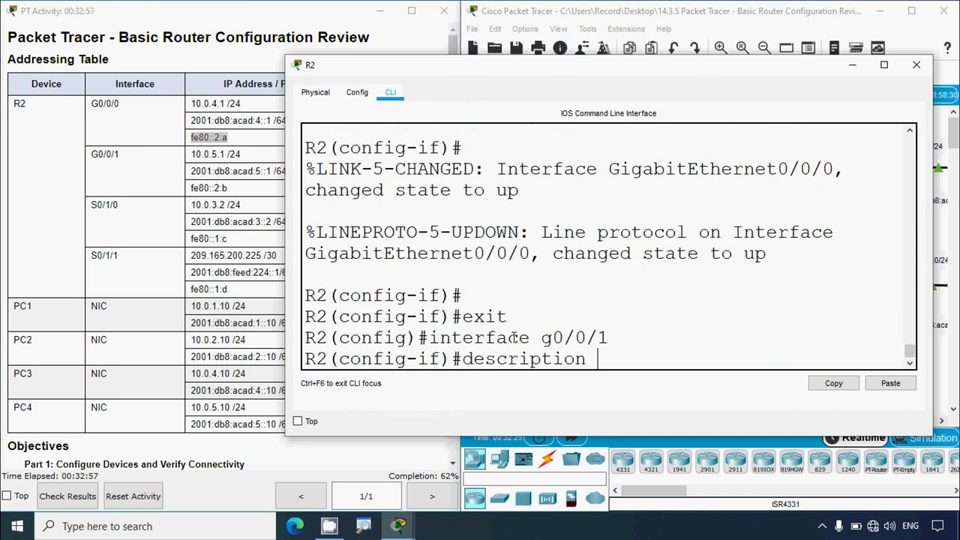
type(" Connecting to")
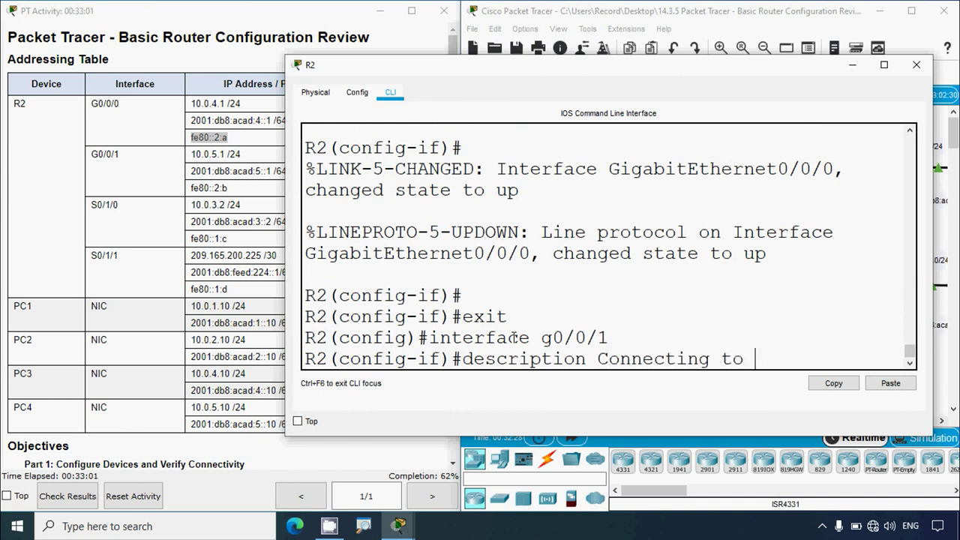
type(" S4")
key("Return")
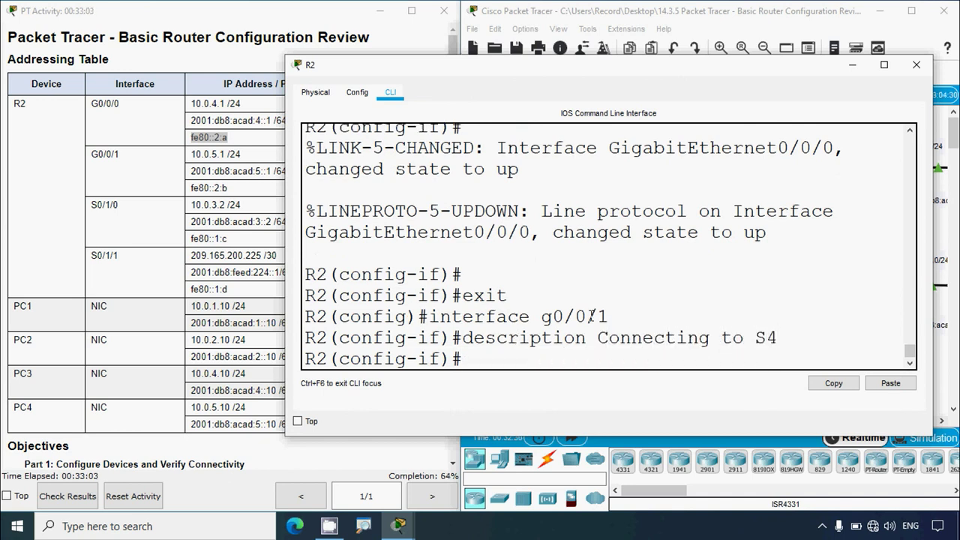
Assign G0/0/1 the IPv4 address 10.0.5.1 with mask 255.255.255.0
left_click(855, 13)
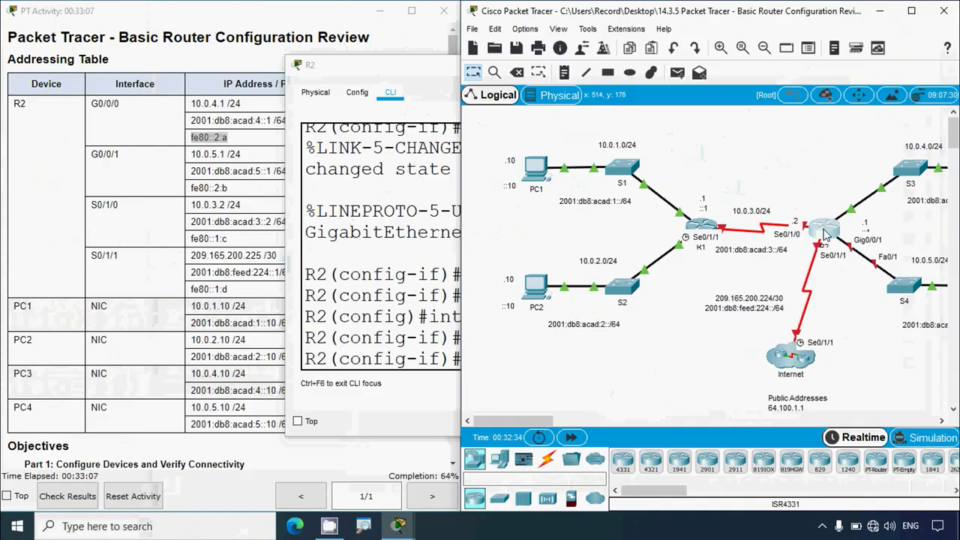
key("alt+Tab")
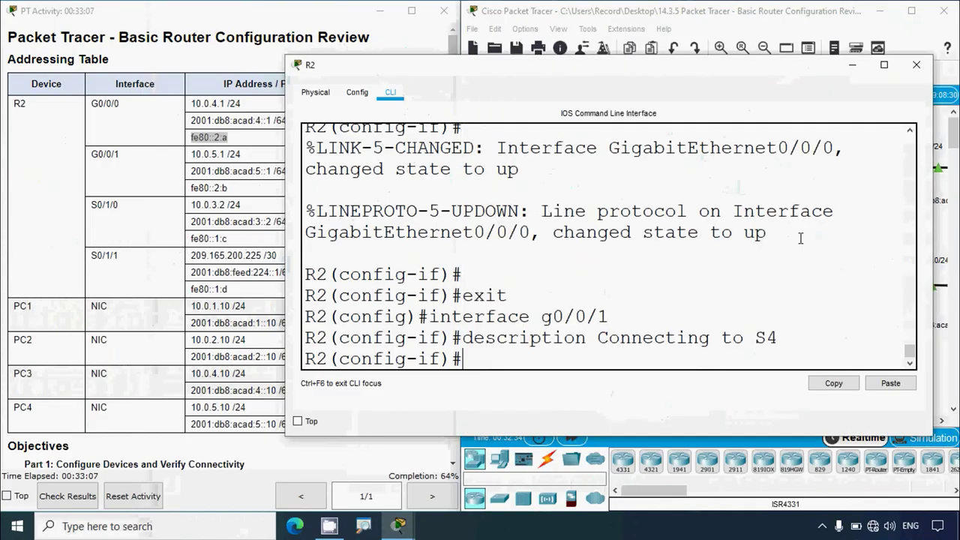
type("ip a")
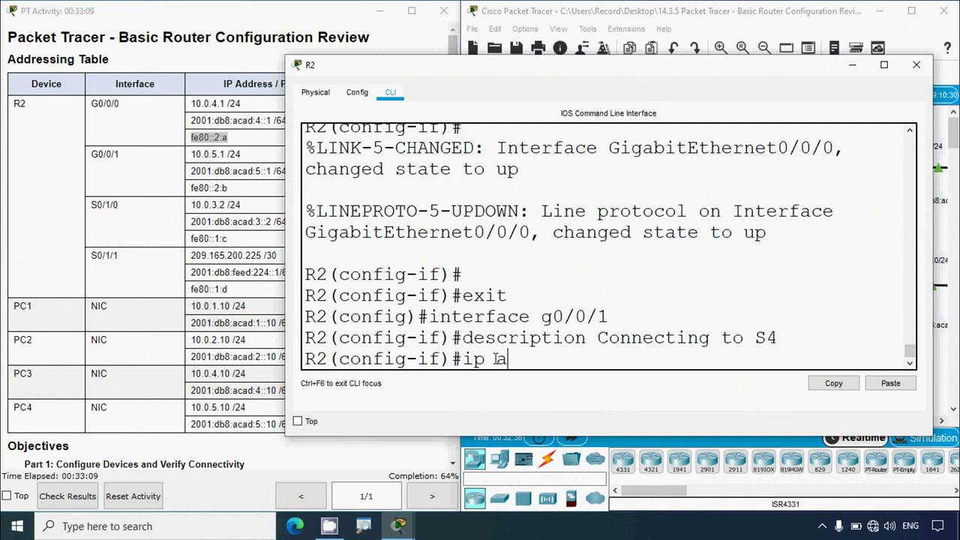
type("ddress")
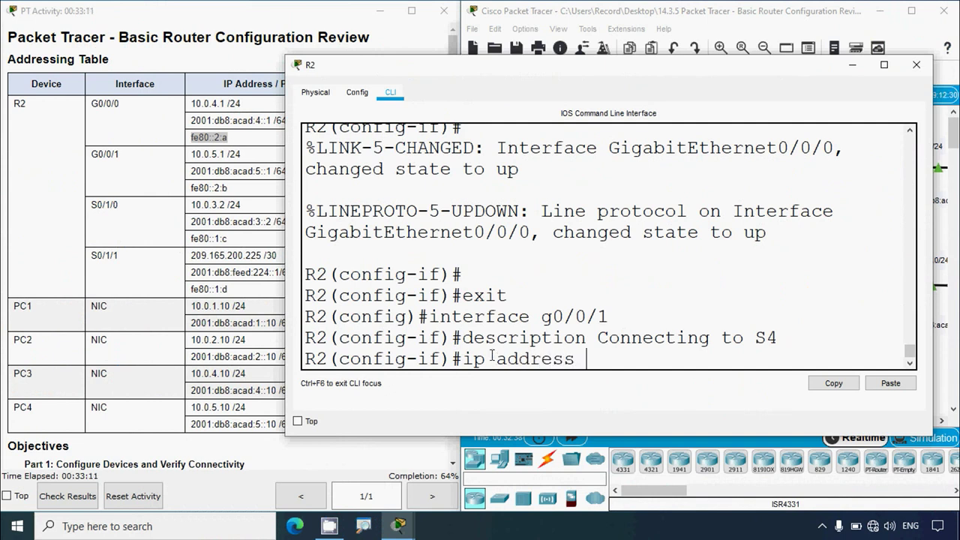
left_click_drag(189, 154, 224, 154)
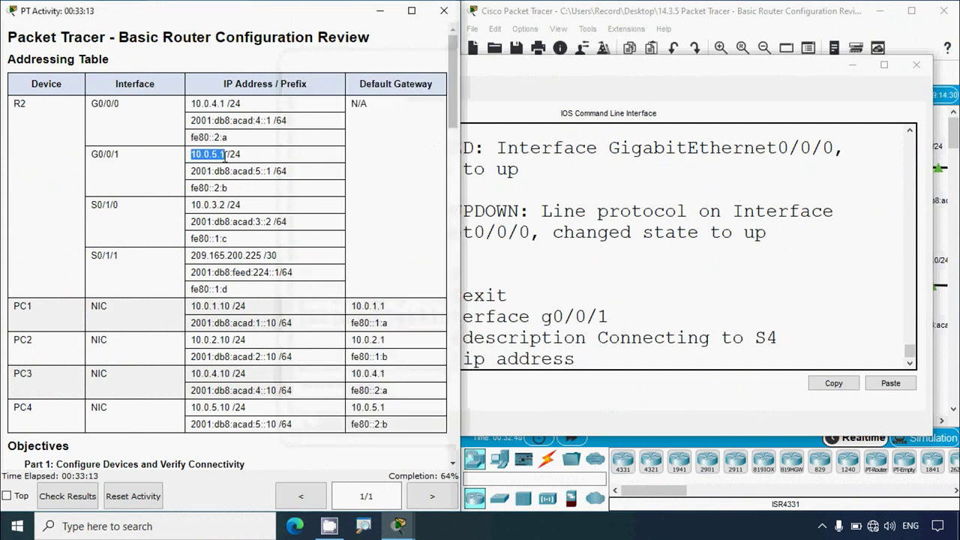
right_click(590, 360)
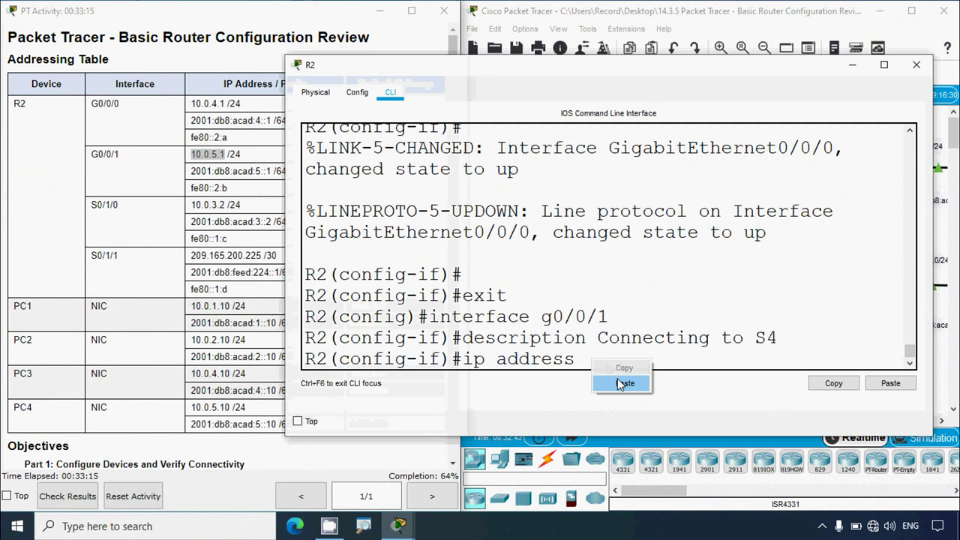
left_click(621, 383)
type("255.")
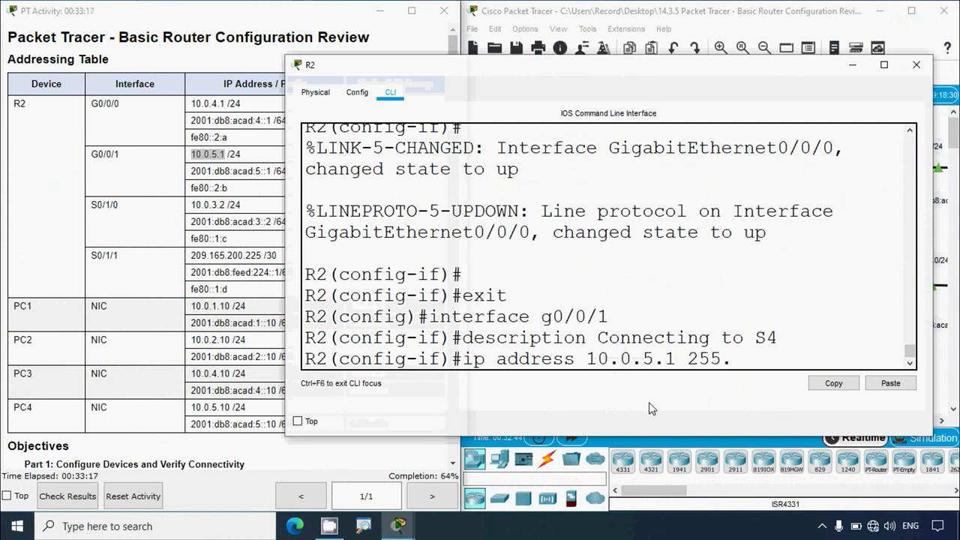
type("255.255.0")
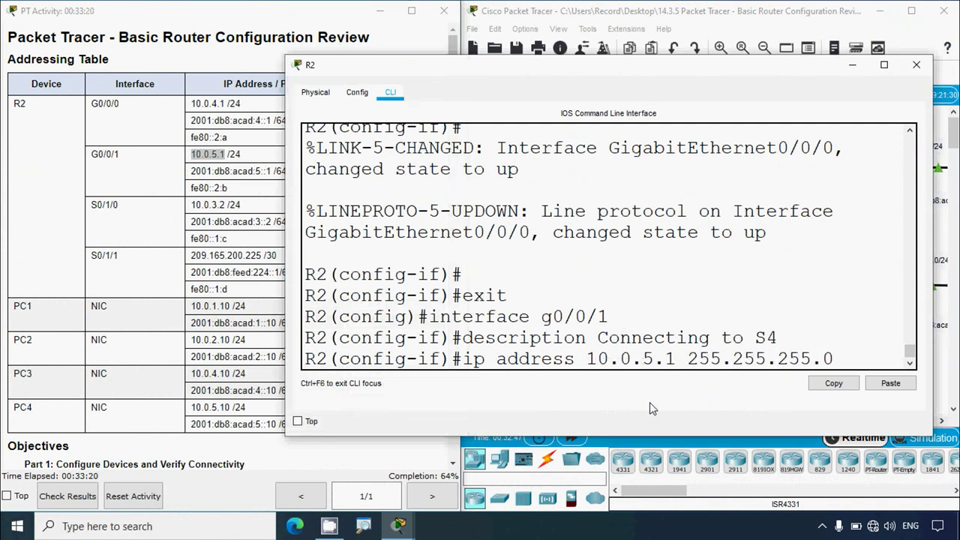
key("Return")
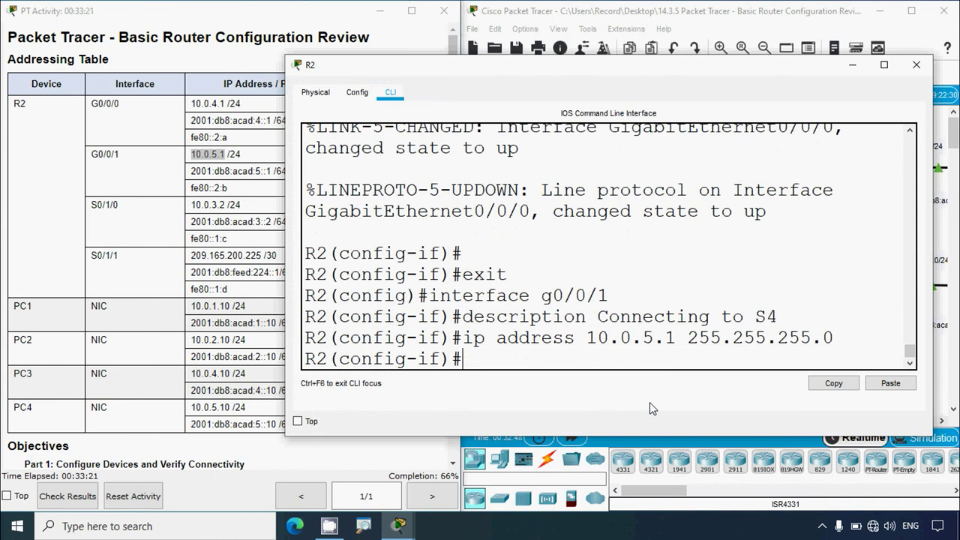
Assign G0/0/1 the IPv6 address 2001:db8:acad:5::1/64, copied from the addressing table
type("ipv6 address")
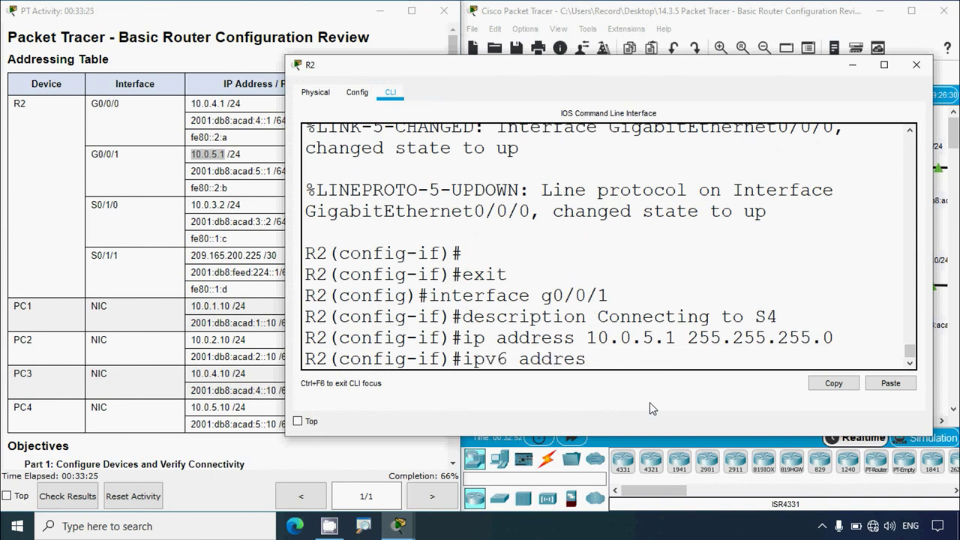
left_click(217, 171)
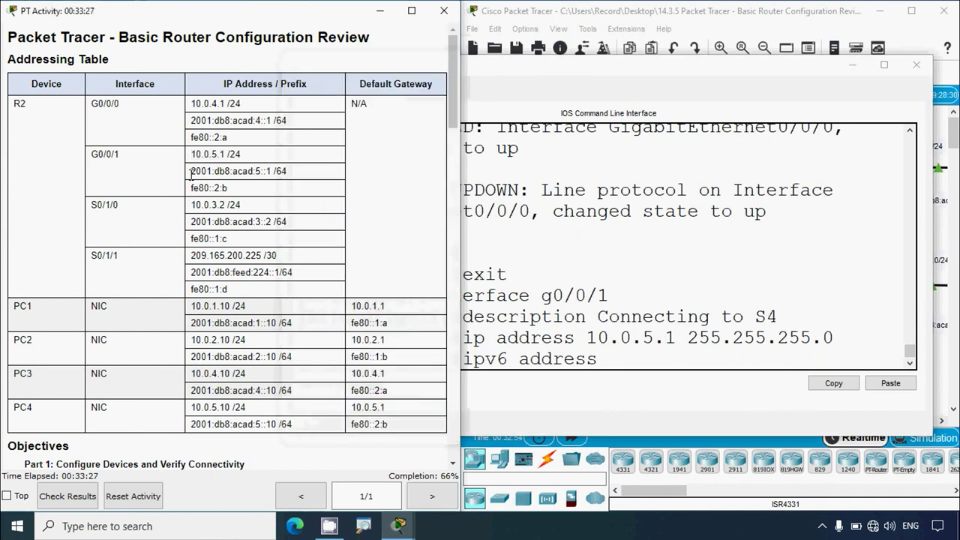
left_click_drag(191, 171, 271, 171)
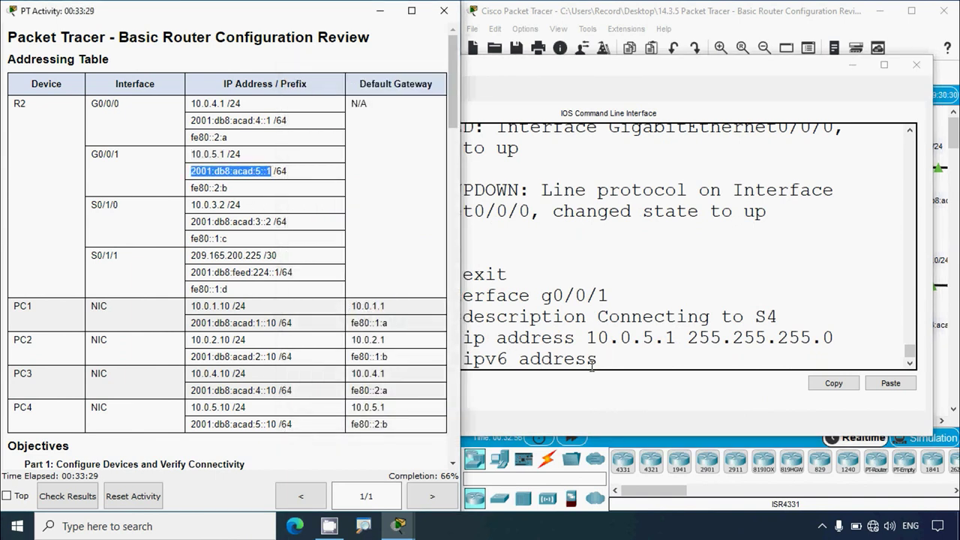
left_click(287, 171, "shift")
key("ctrl+c")
left_click(626, 359)
right_click(629, 361)
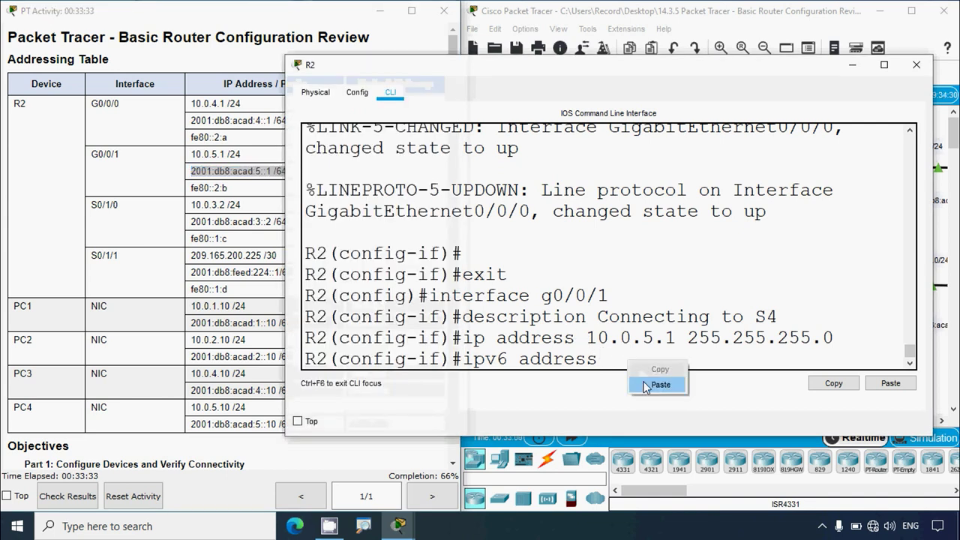
left_click(657, 385)
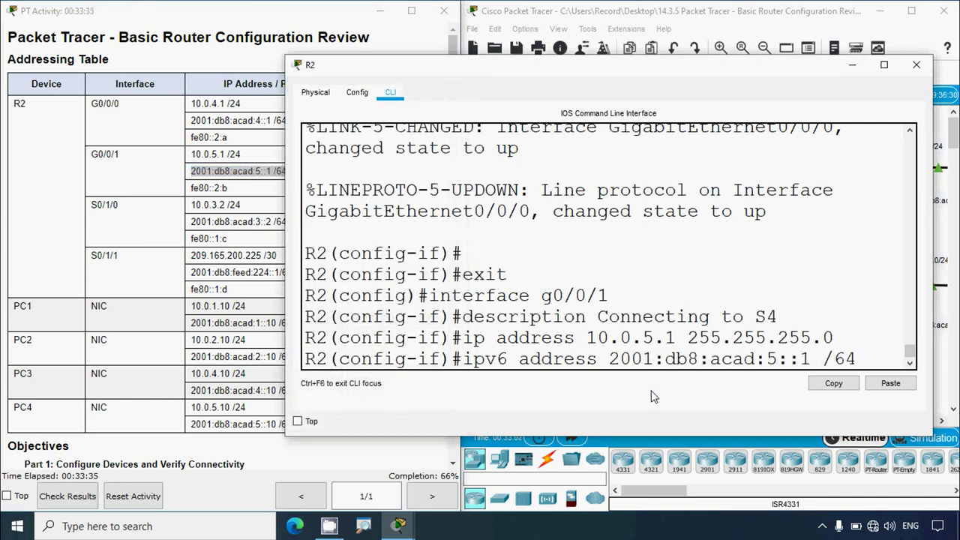
key("Left")
key("Left")
key("Left")
key("BackSpace")
key("Return")
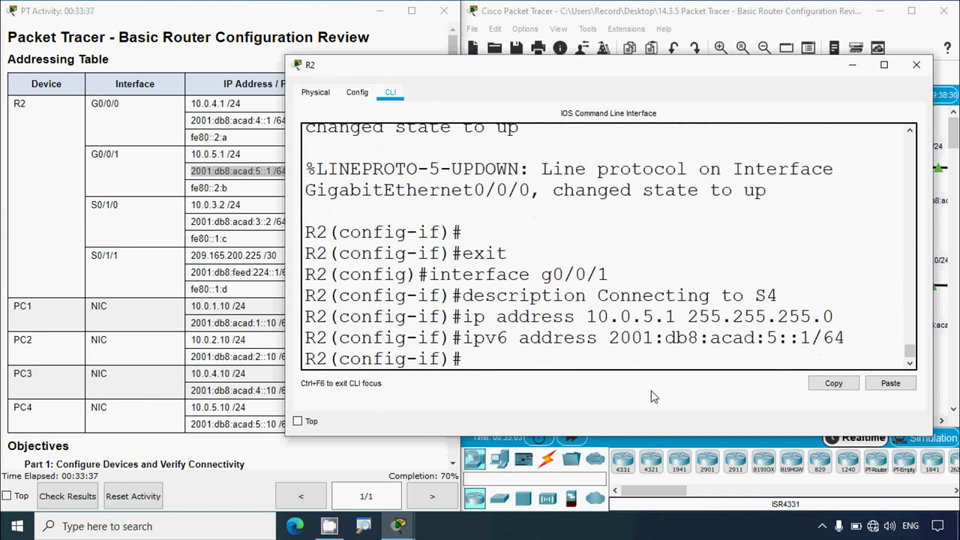
Add link-local address fe80::2:b to G0/0/1 and enable it with no shutdown
type("ipv6 address")
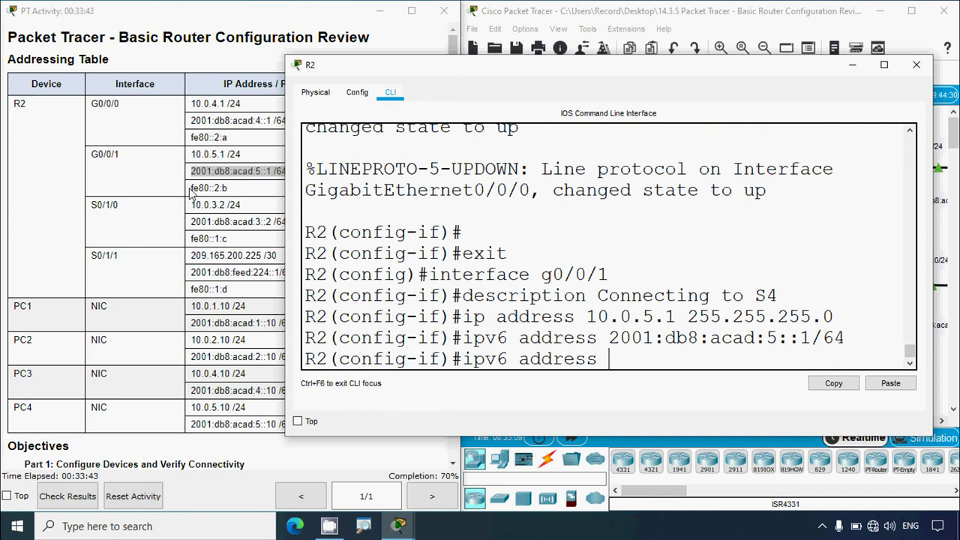
left_click_drag(192, 188, 224, 188)
key("ctrl+c")
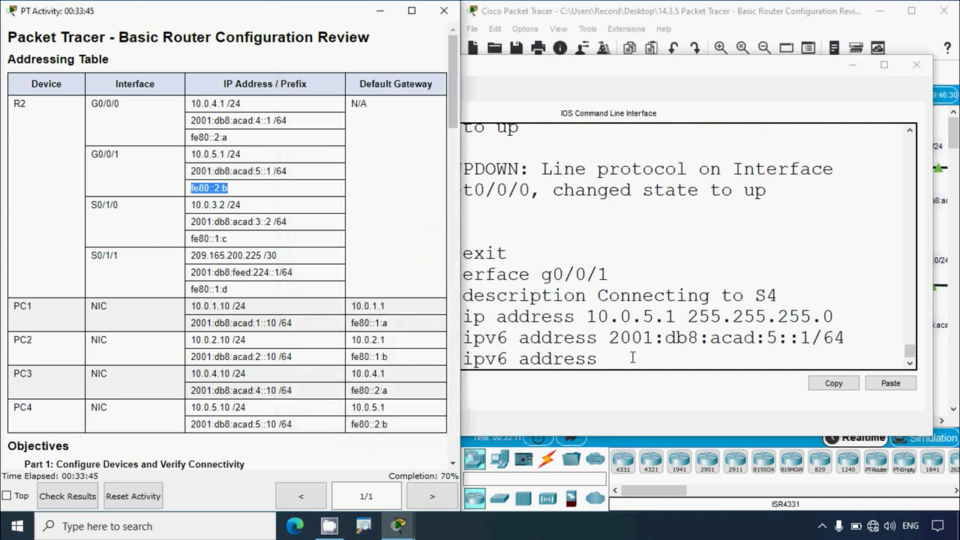
right_click(632, 357)
left_click(660, 383)
key("Return")
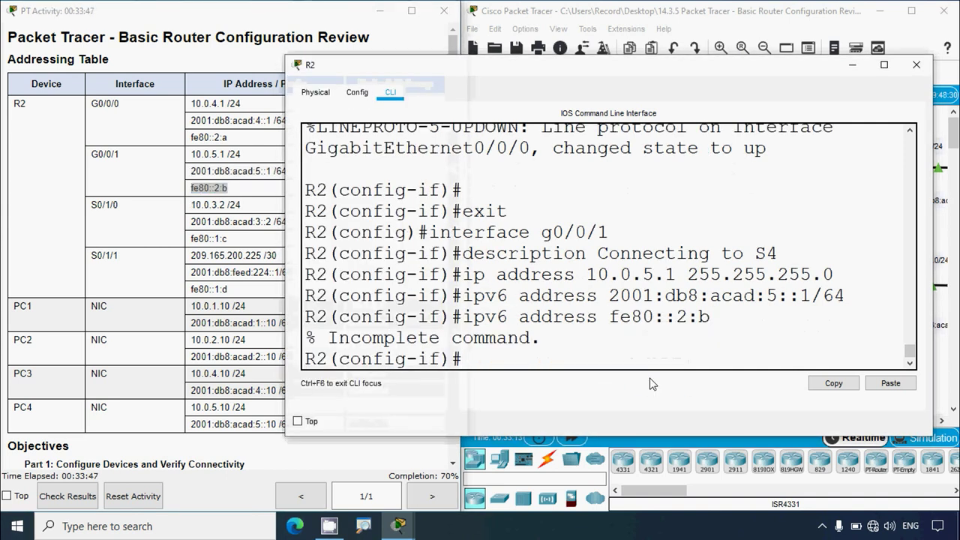
key("Up")
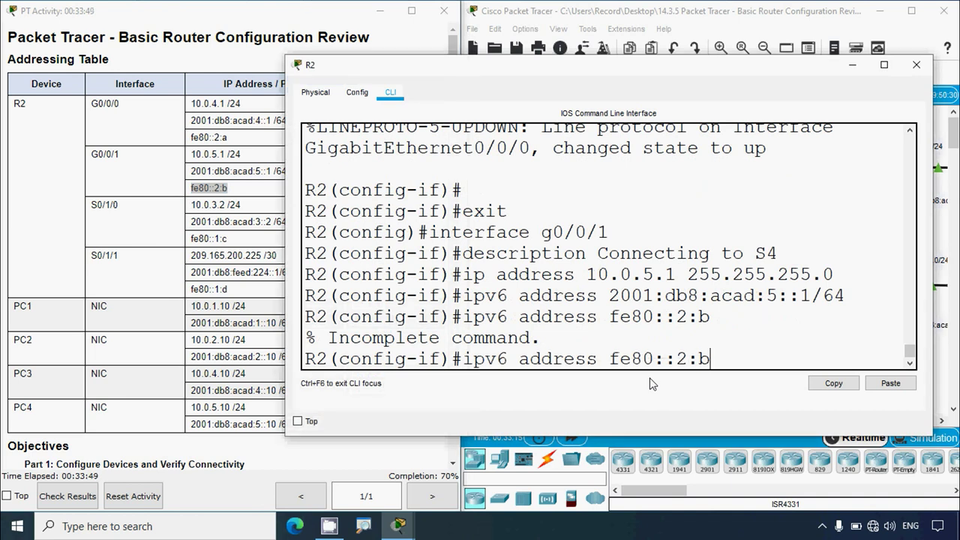
type("link-local")
key("Return")
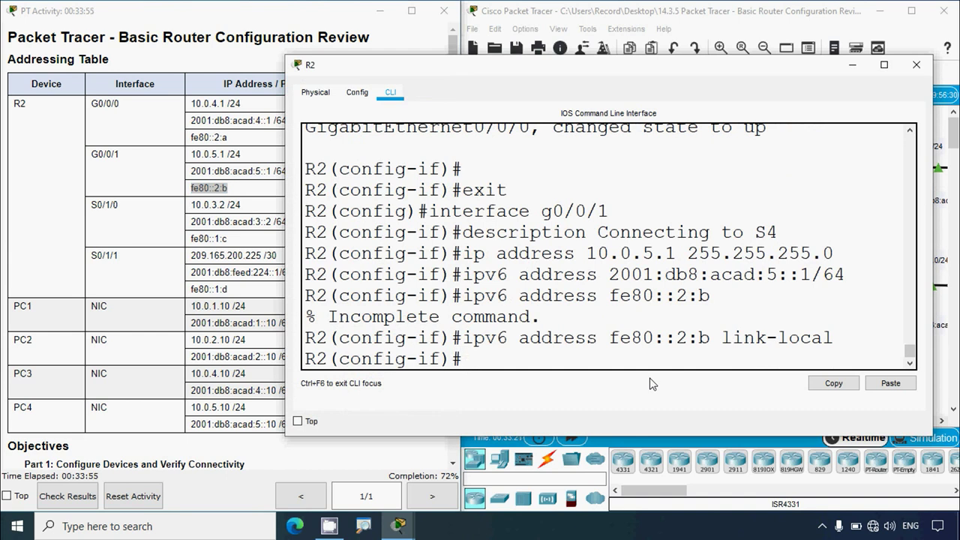
type("no shutdown")
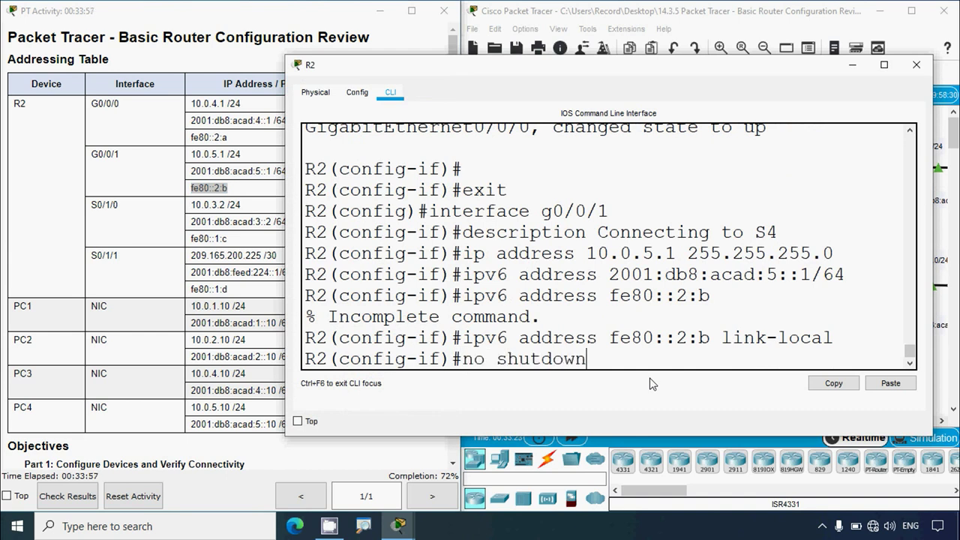
key("Return")
key("Return")
key("Return")
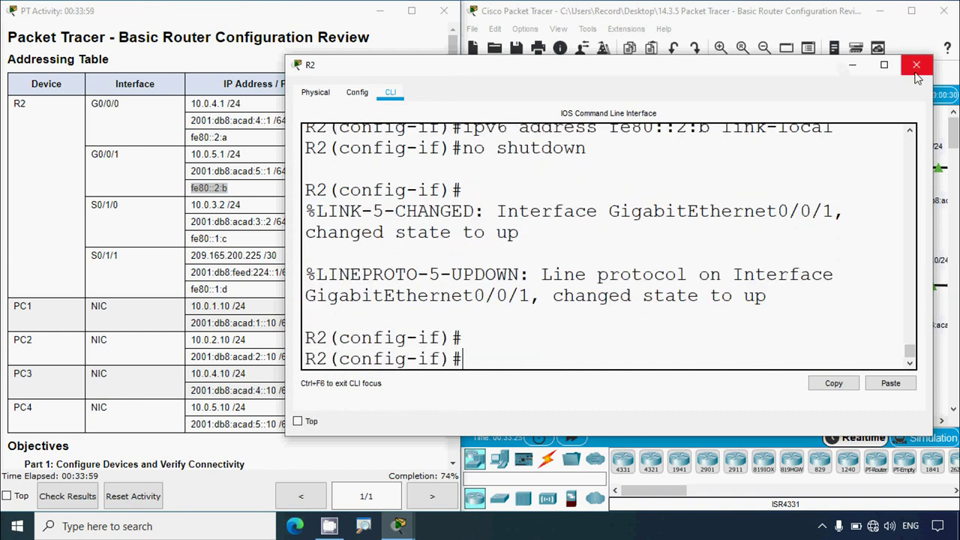
left_click(917, 66)
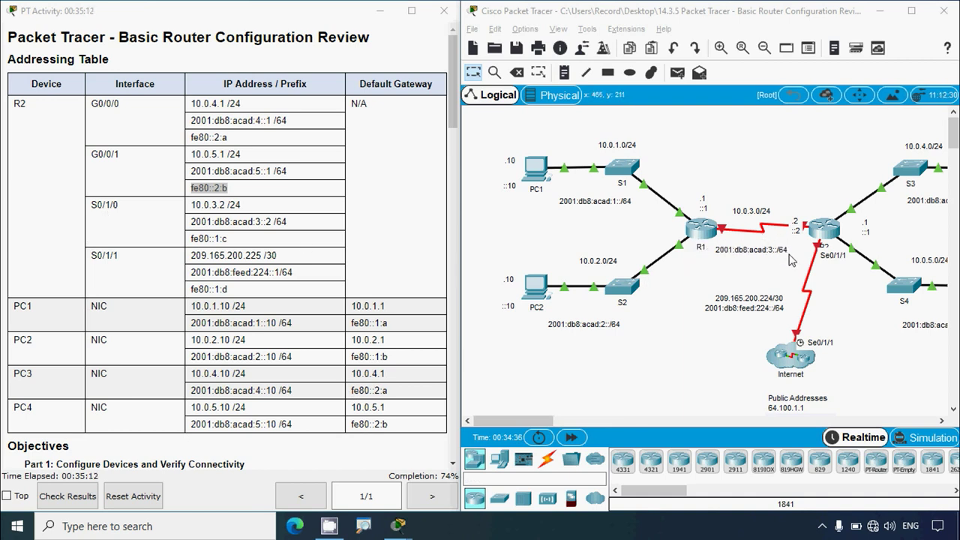
left_click(814, 238)
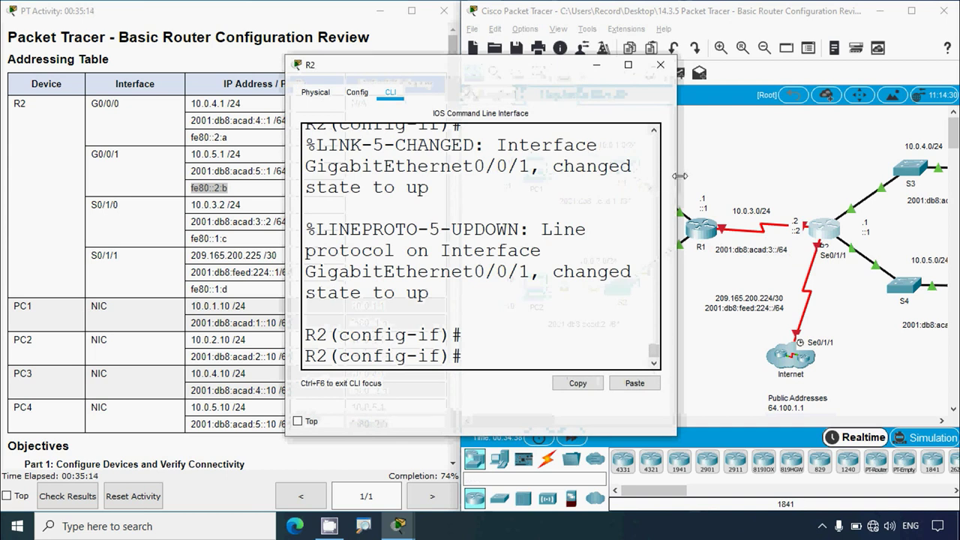
Widen R2's window, exit G0/0/1 and enter interface serial0/1/0
left_click_drag(679, 176, 937, 176)
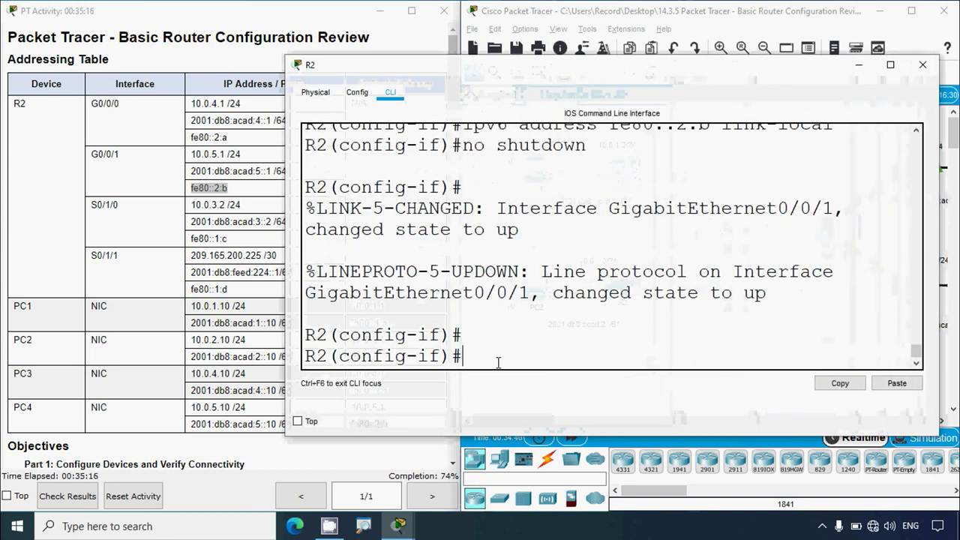
type("exit")
key("Return")
type("inte")
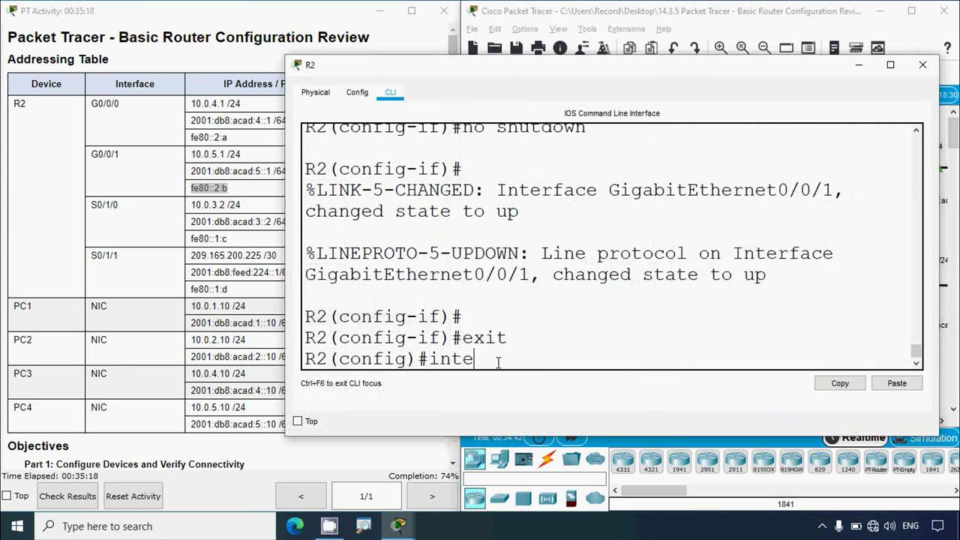
type("rface serial0")
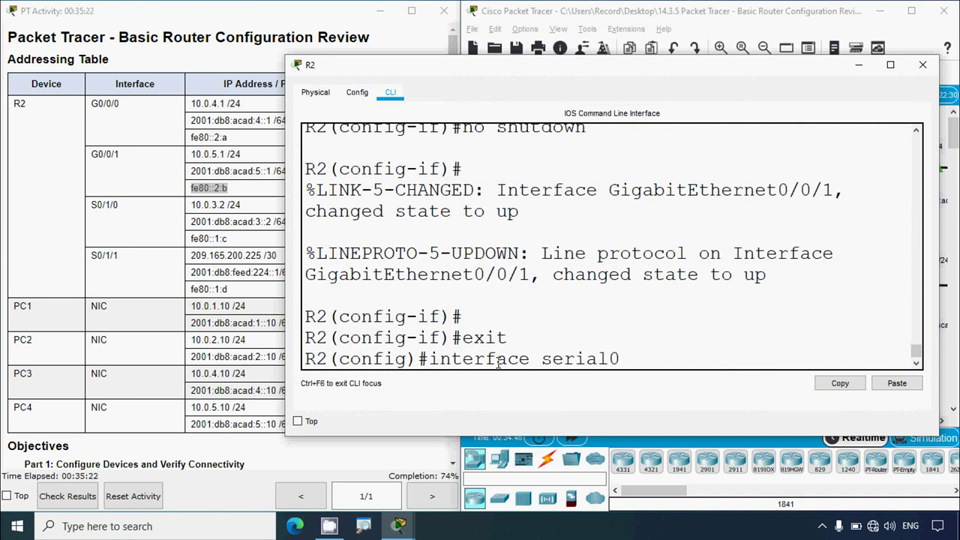
type("/1/0")
key("Return")
Assign S0/1/0 the IPv4 address 10.0.3.2 with mask 255.255.255.0
type("ip address")
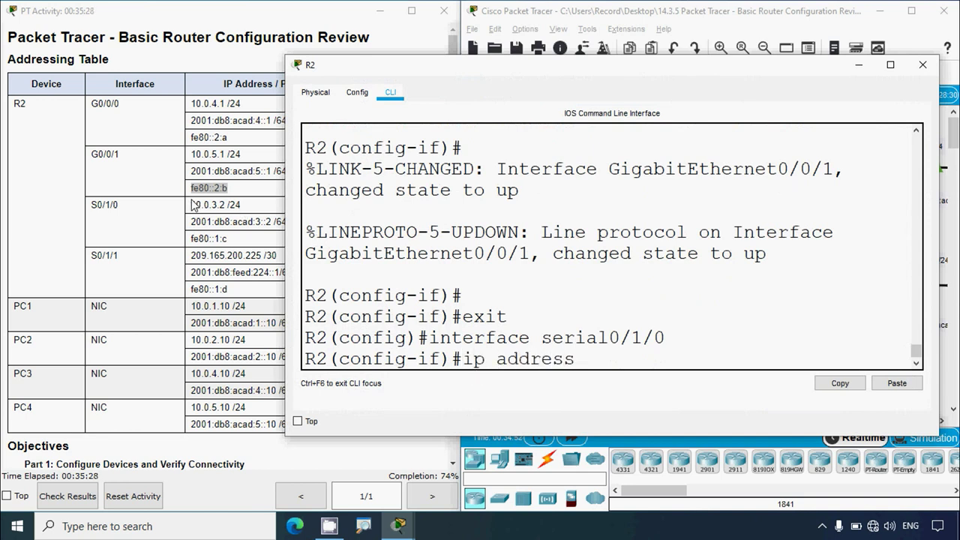
left_click_drag(191, 204, 227, 207)
key("ctrl+c")
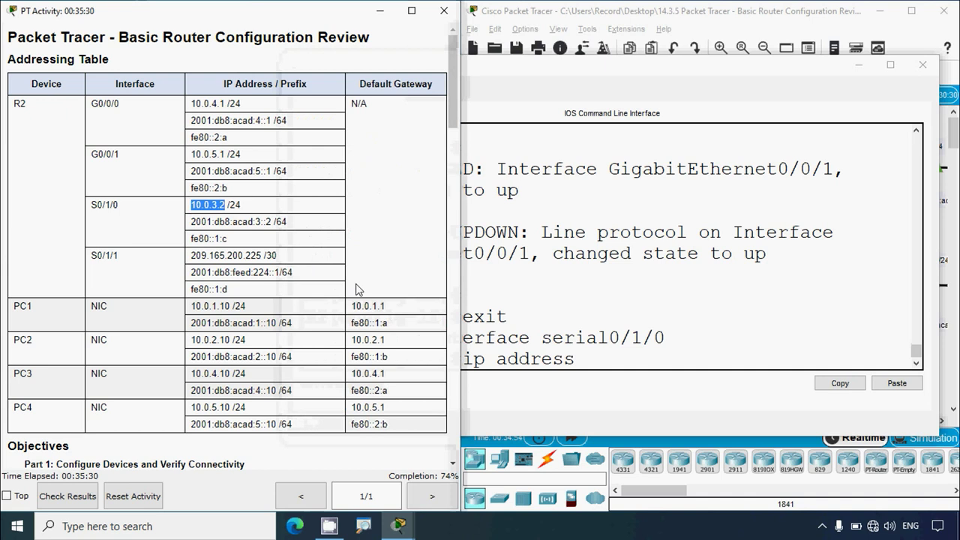
left_click(592, 361)
right_click(592, 360)
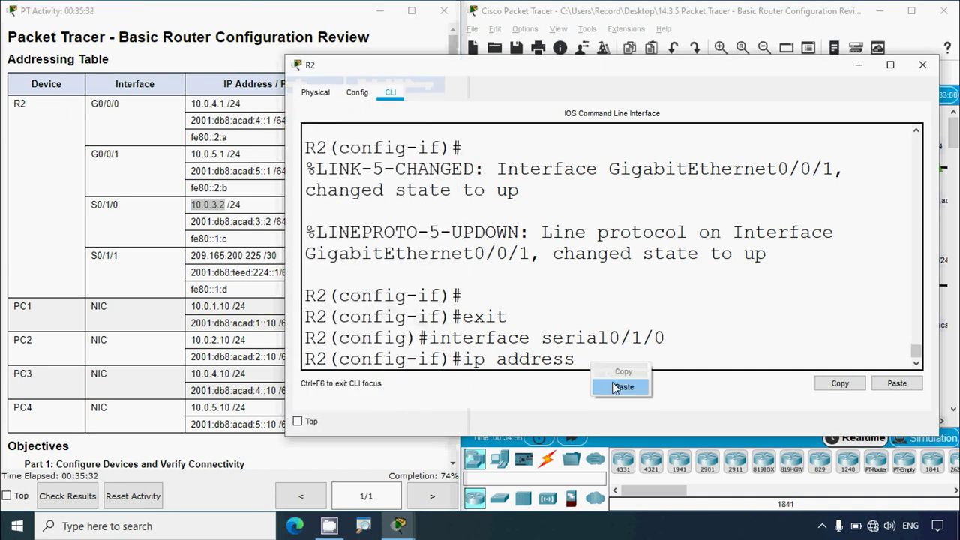
left_click(616, 387)
type("2 255.")
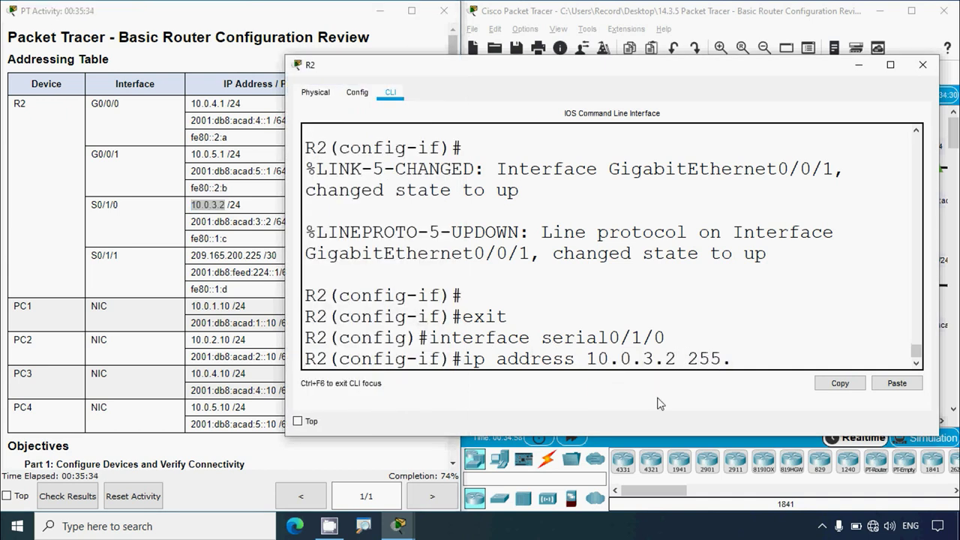
type("255.255.0")
key("Return")
Assign S0/1/0 the IPv6 address 2001:db8:acad:3::2/64, pasted from the addressing table
type("ig-if)#i")
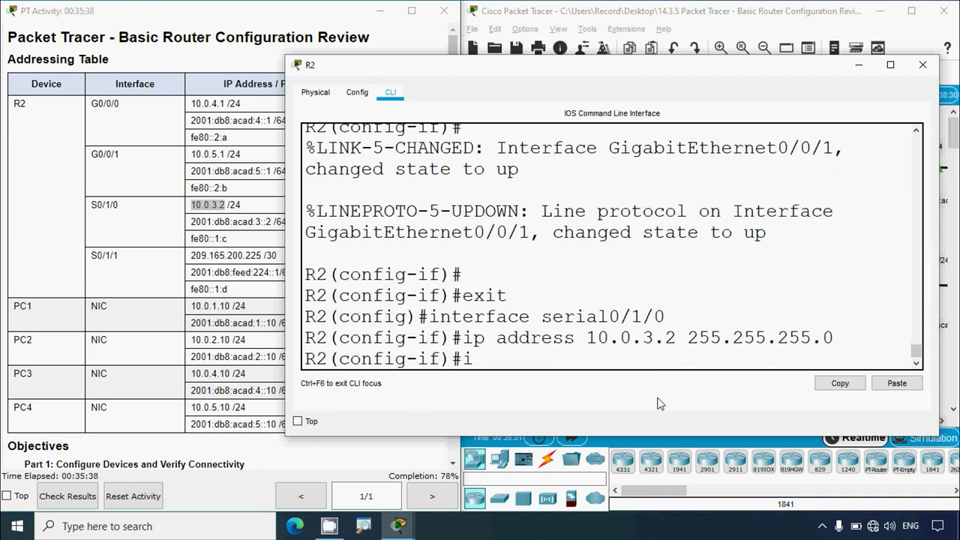
type("pv6 address")
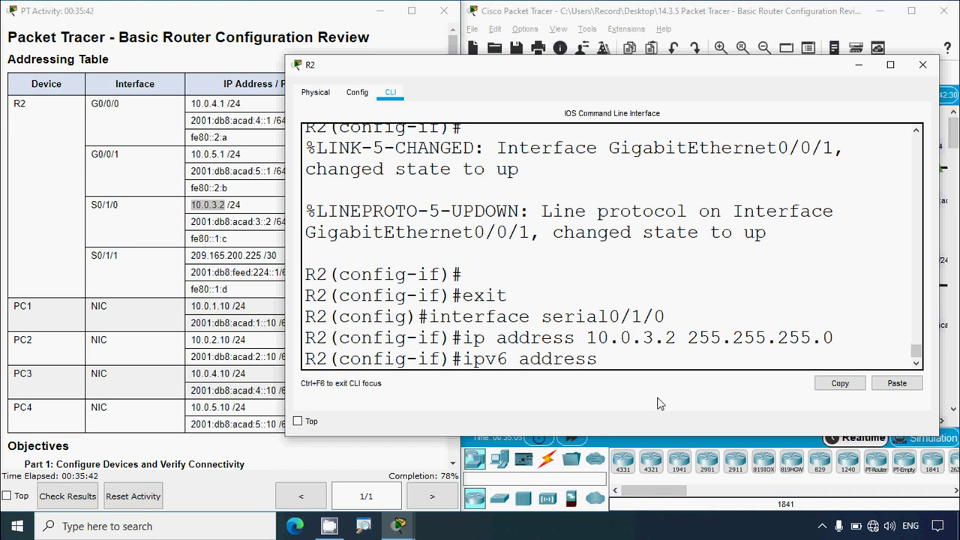
left_click(206, 227)
left_click_drag(192, 223, 293, 223)
key("ctrl+c")
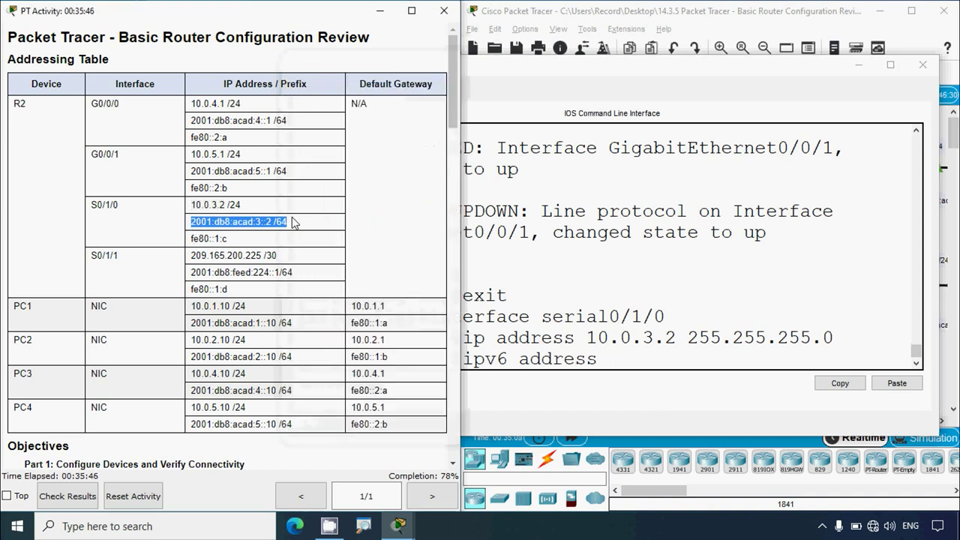
left_click(592, 367)
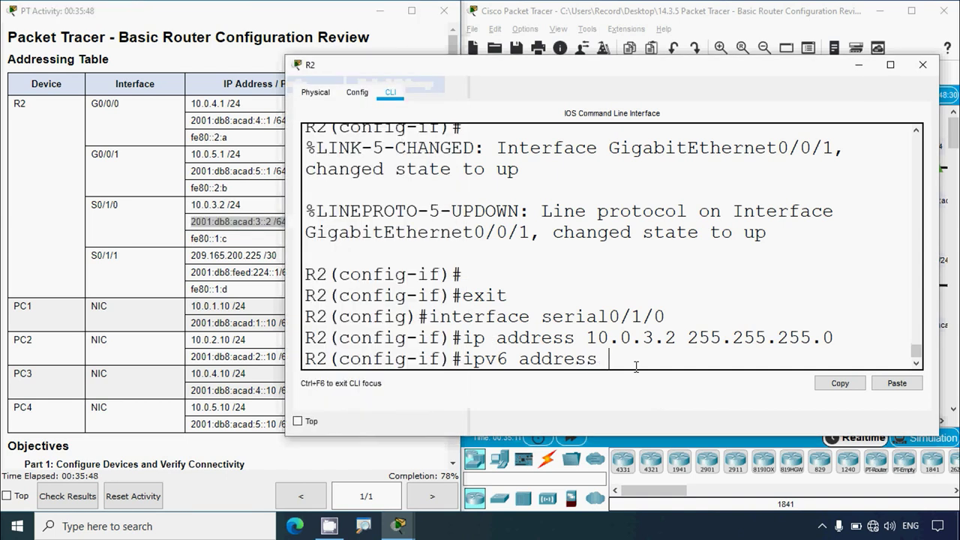
right_click(635, 369)
left_click(657, 386)
key("Left")
key("Left")
key("Left")
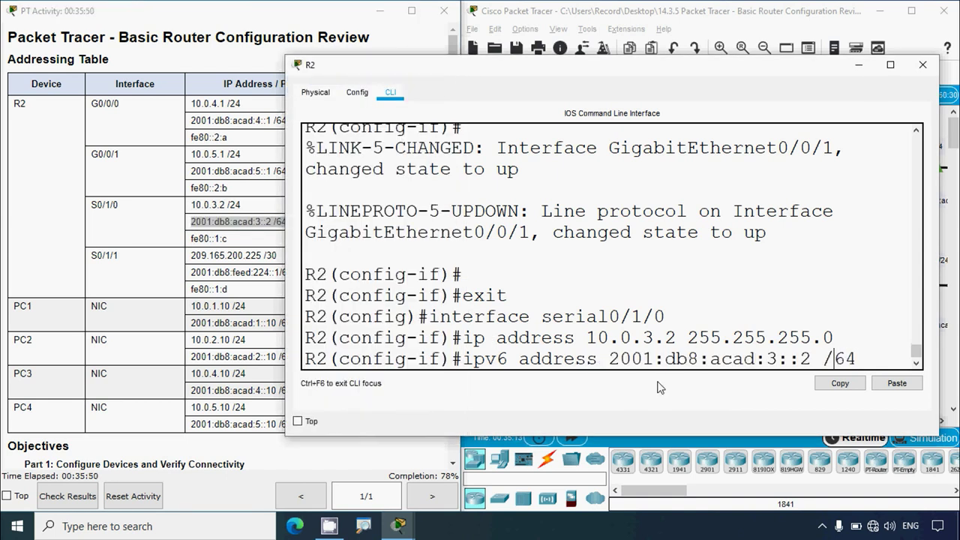
key("BackSpace")
key("Return")
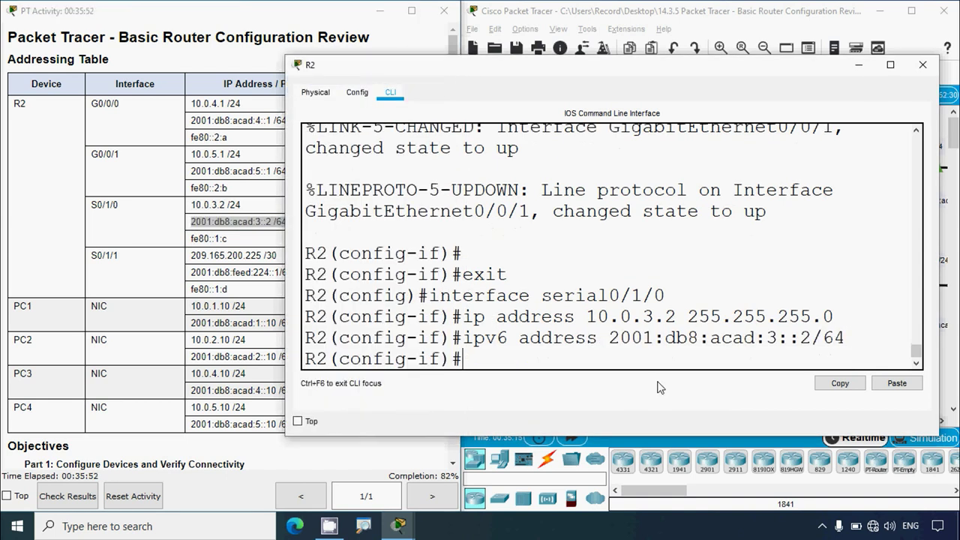
Add link-local address fe80::1:c to S0/1/0 and enable it with no shutdown
type("ipv6 address")
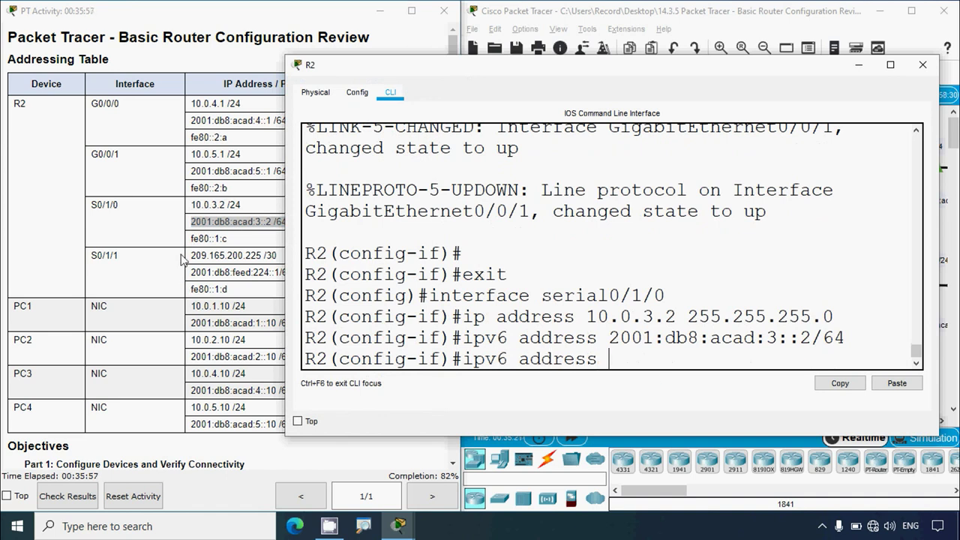
left_click_drag(191, 239, 229, 240)
key("ctrl+c")
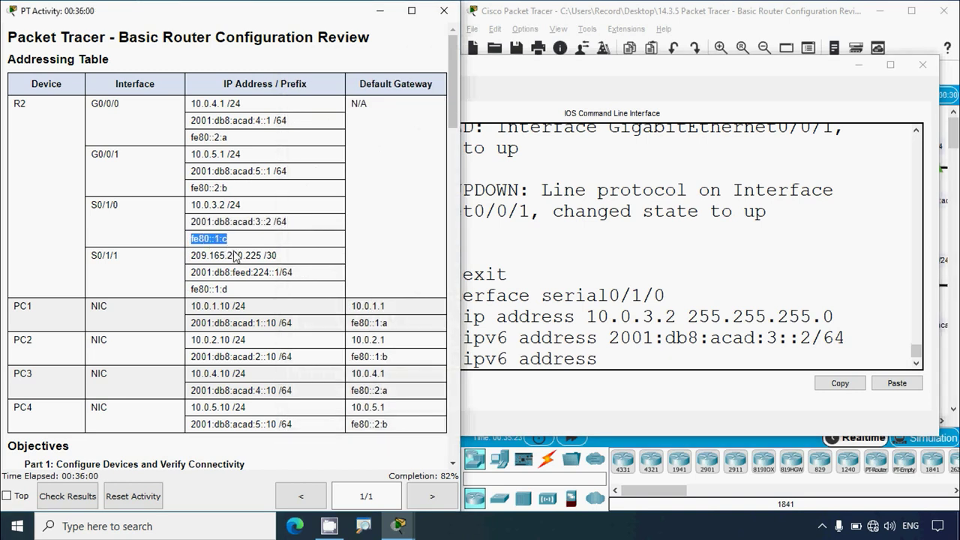
left_click(604, 362)
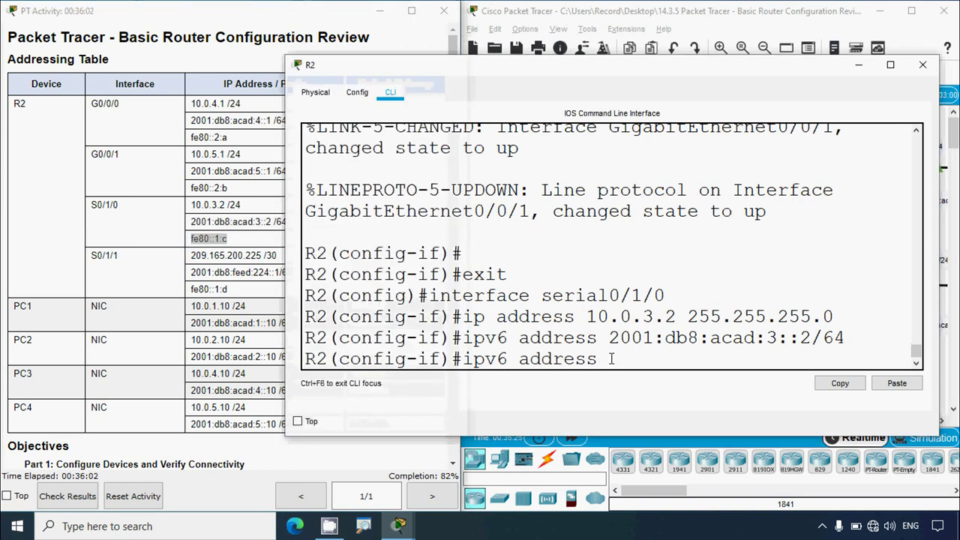
right_click(611, 359)
left_click(637, 383)
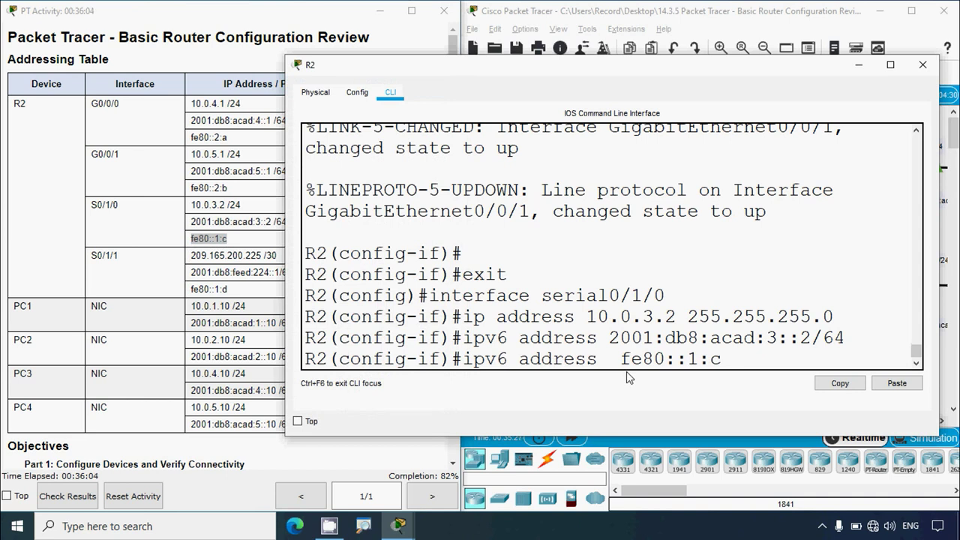
type("link-local")
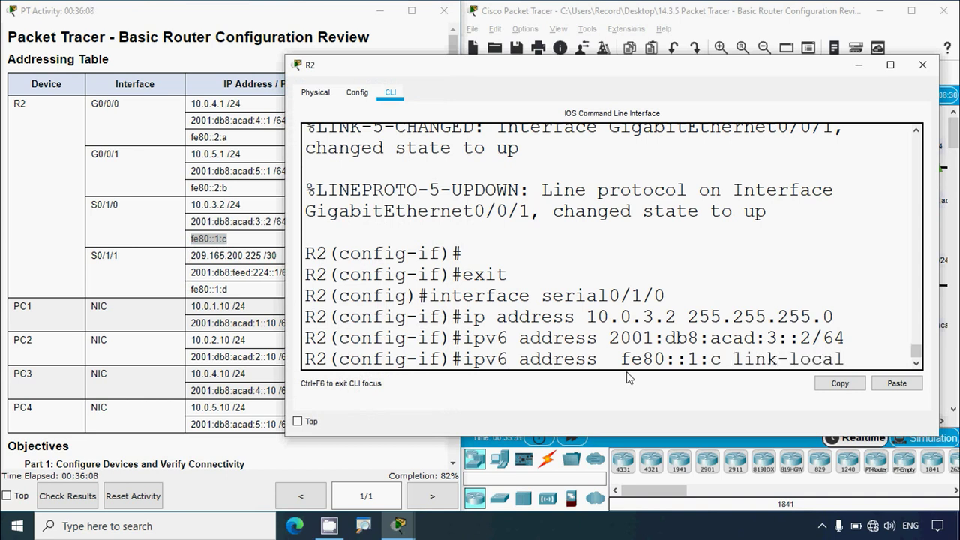
key("Return")
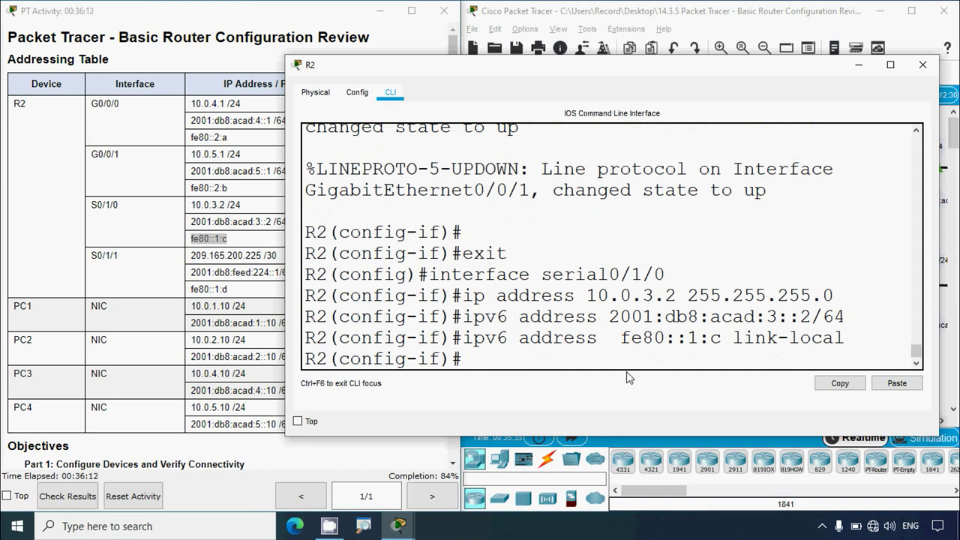
type("no shutd")
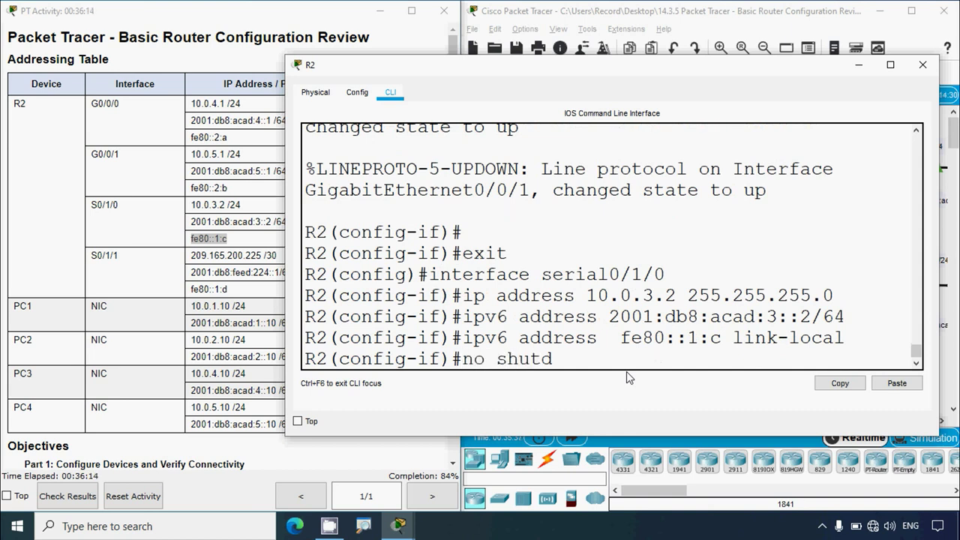
type("own")
key("Return")
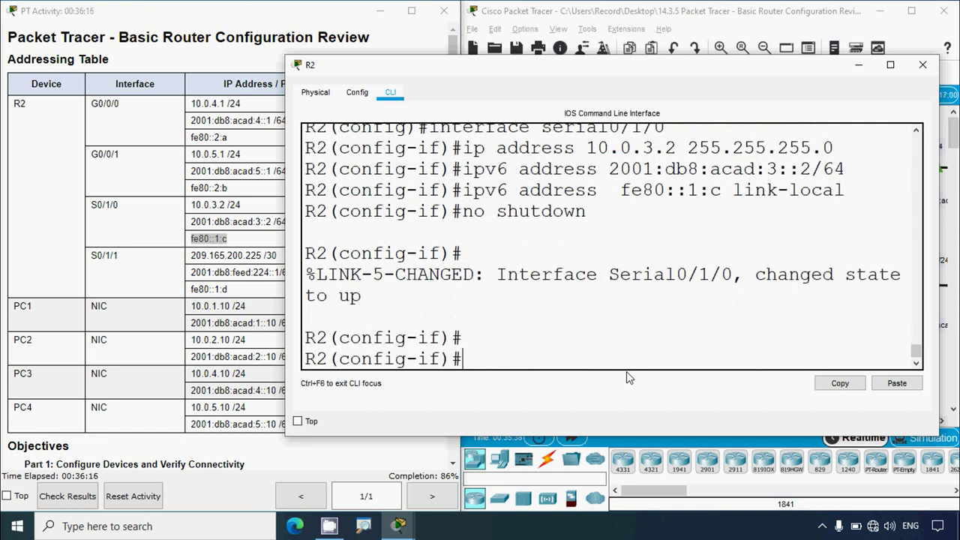
Describe S0/1/0 as 'Connecting to R1' and exit interface configuration
type("description")
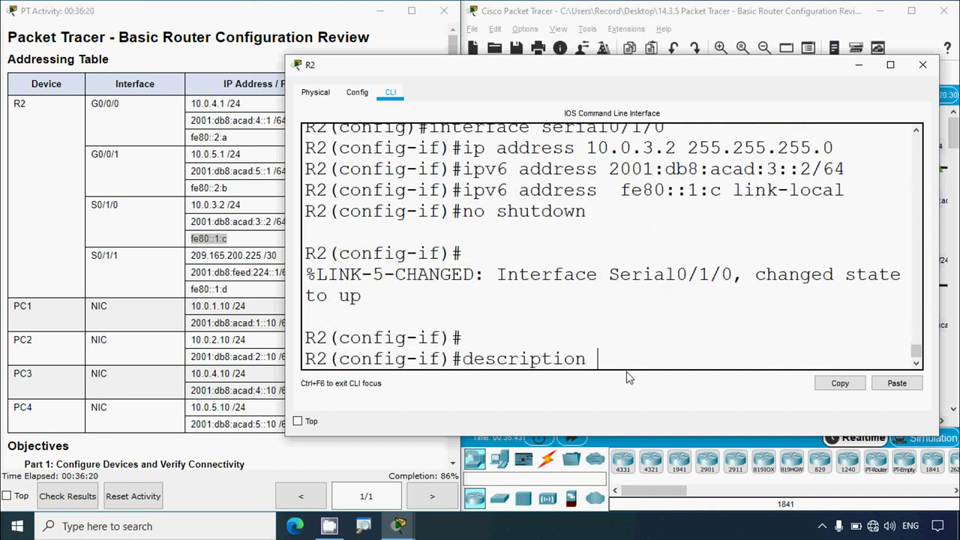
type(" Connec")
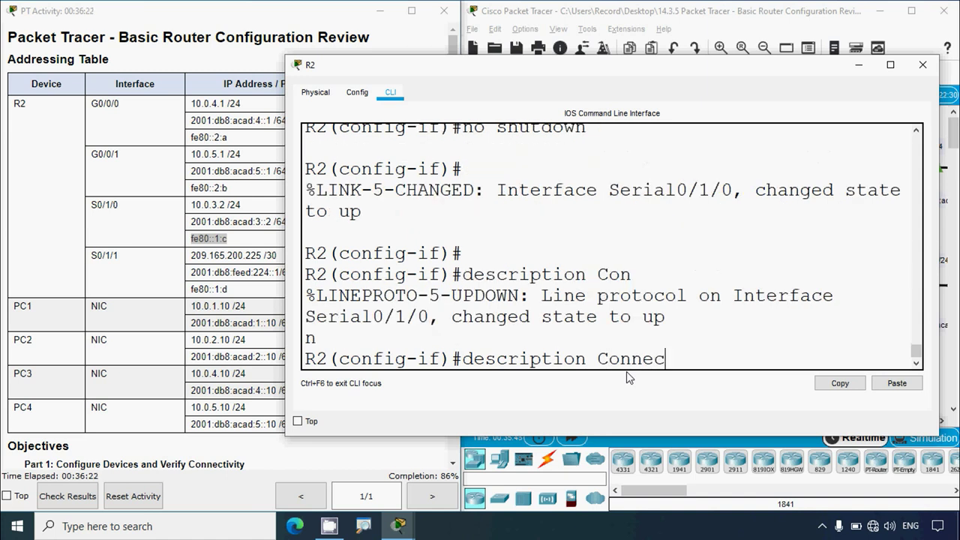
type("ting to R")
left_click(680, 21)
left_click(420, 327)
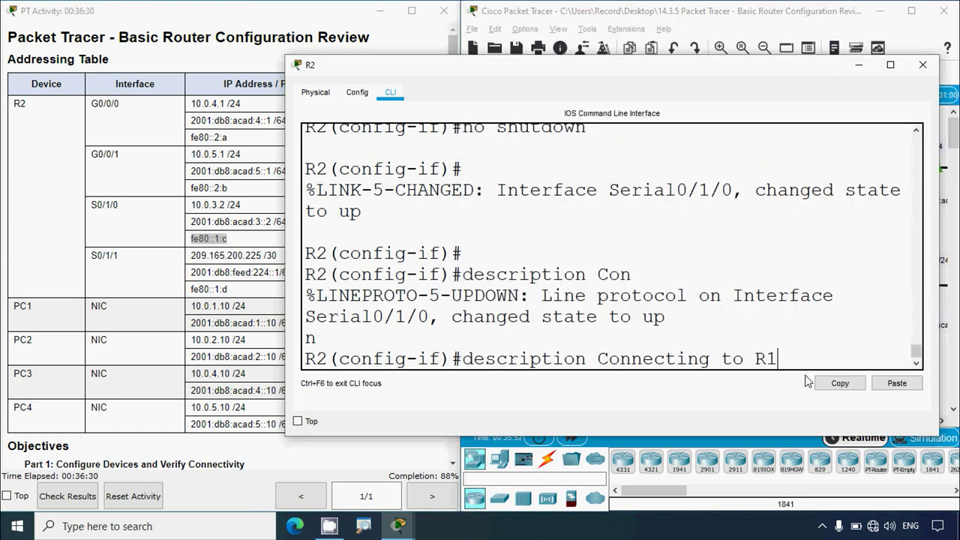
type("1")
key("Return")
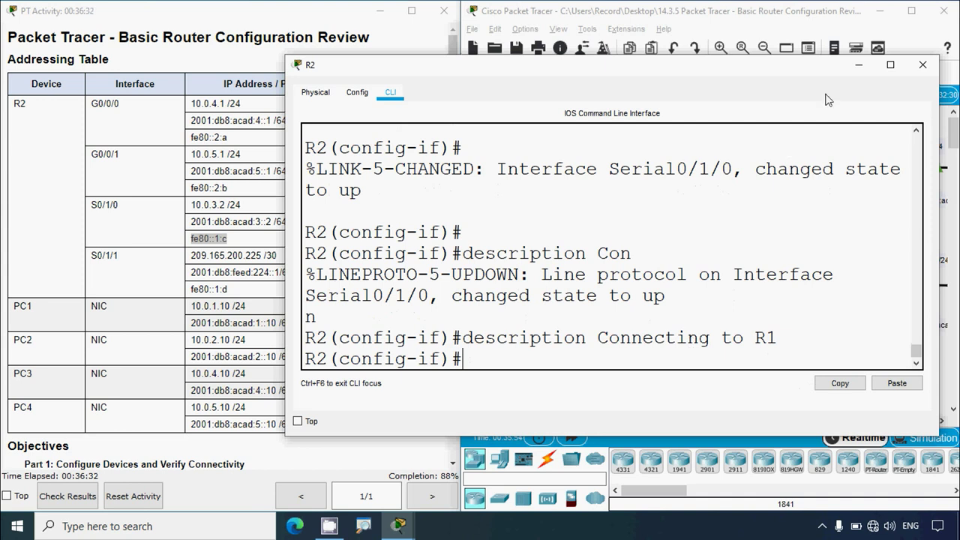
left_click(859, 64)
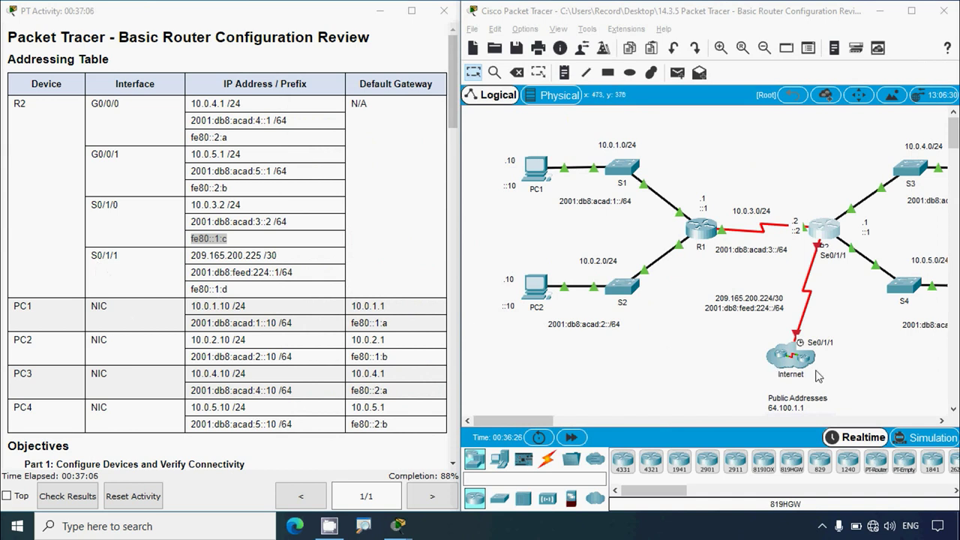
left_click(822, 239)
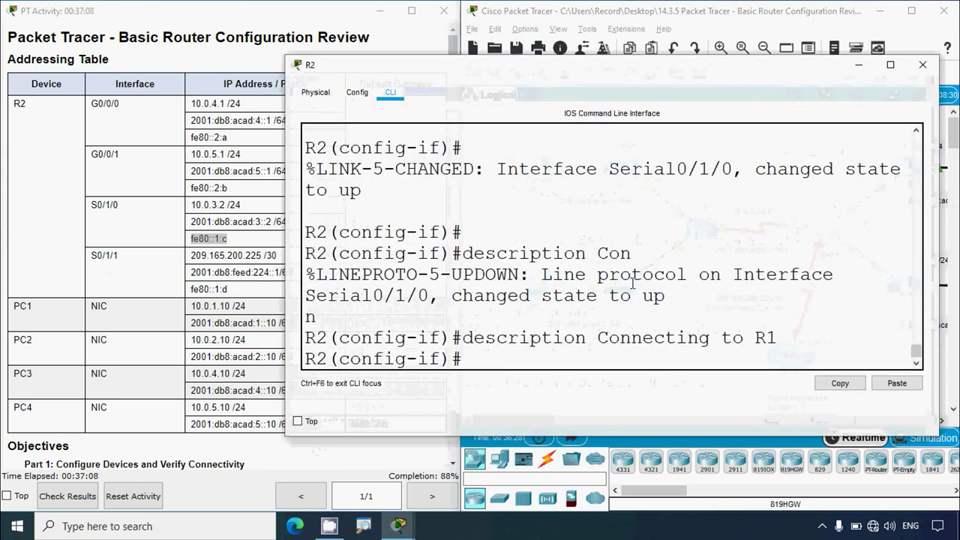
type("exit")
key("Return")
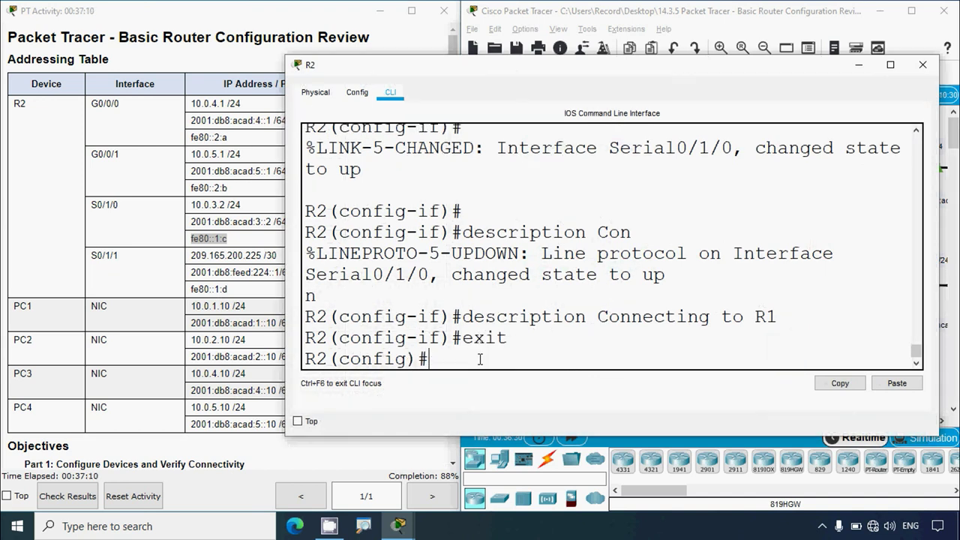
Enter interface serial 0/1/1 and describe it as 'Connecting to Internet'
type("interface ")
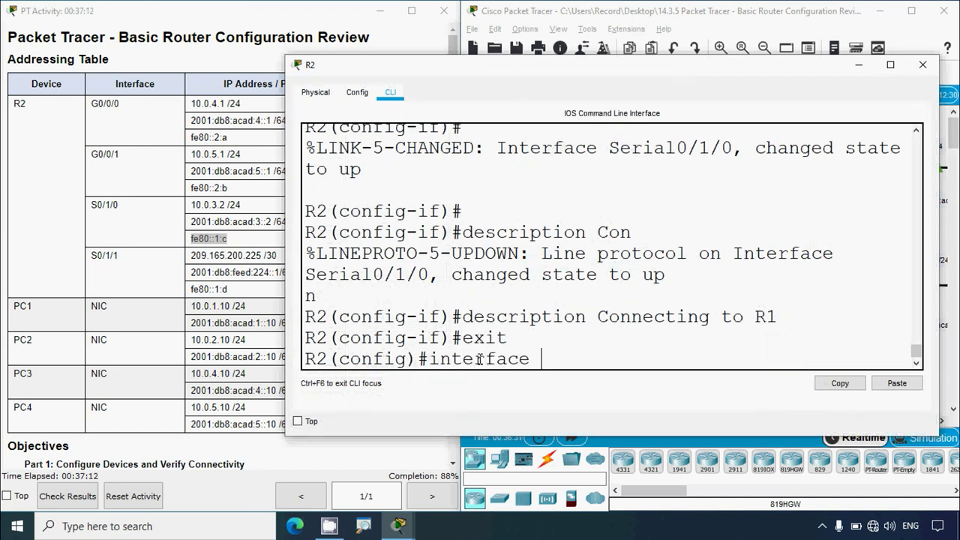
type("serial 0")
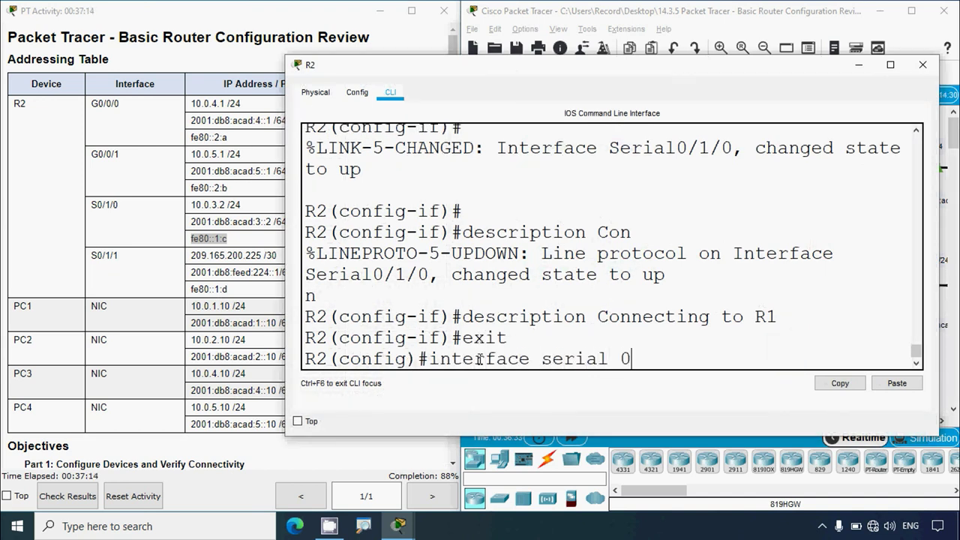
type("/1/1")
key("Return")
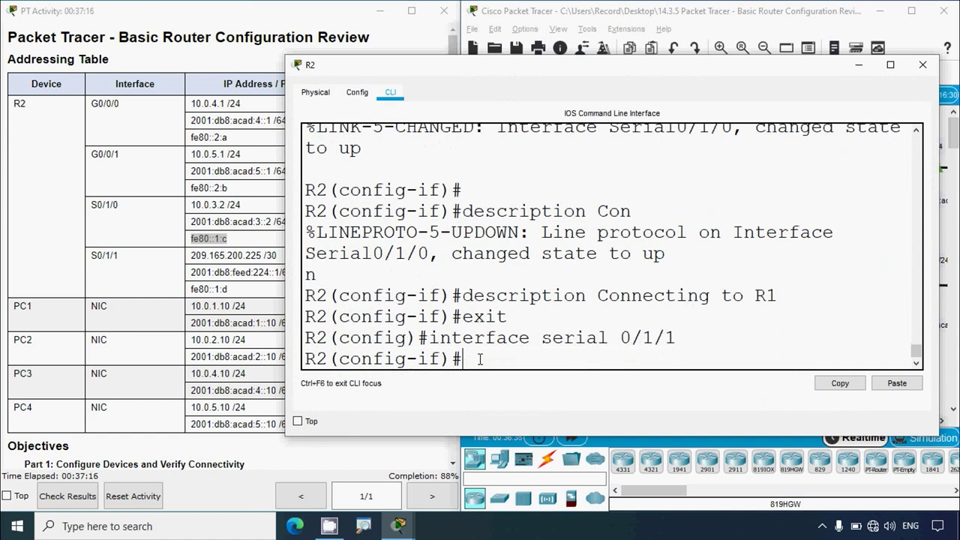
type("description C")
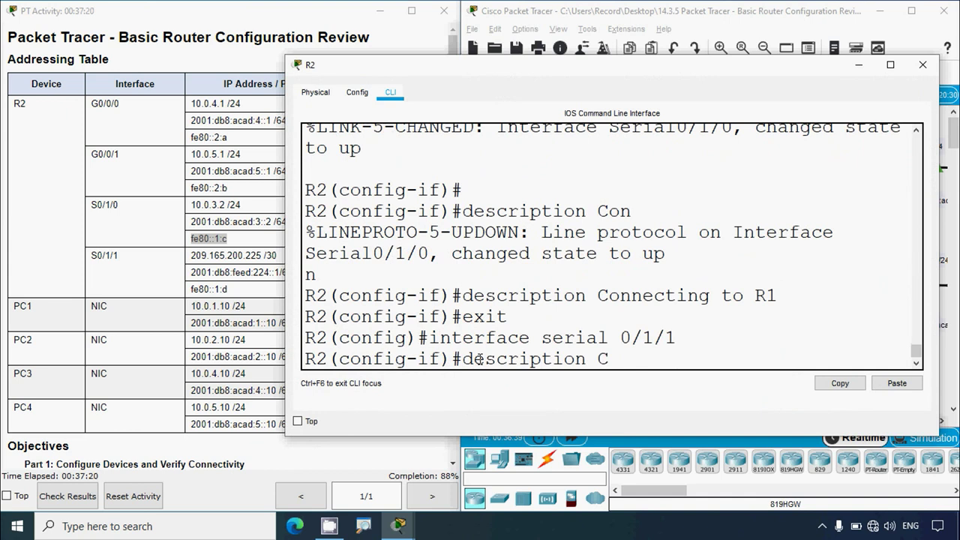
type("onnecting to In")
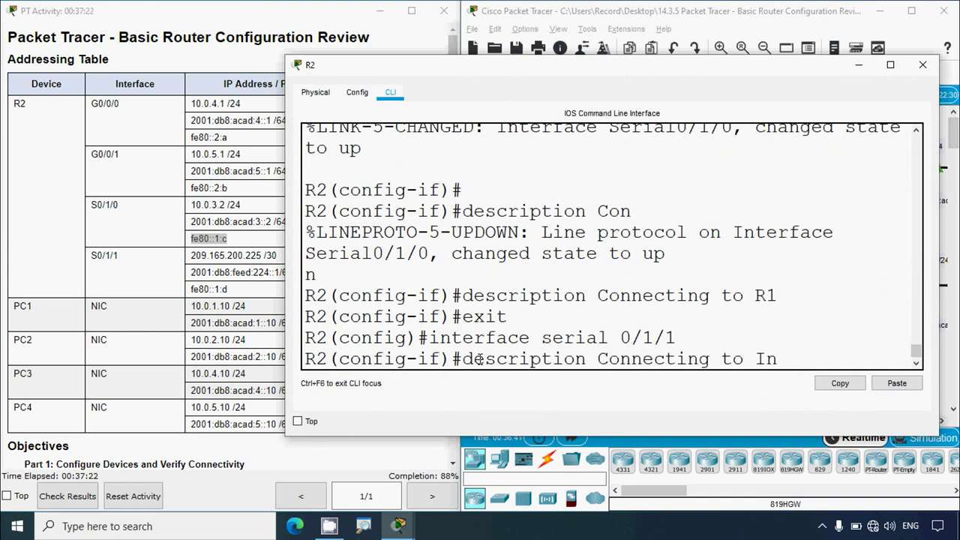
type("ternet")
key("Return")
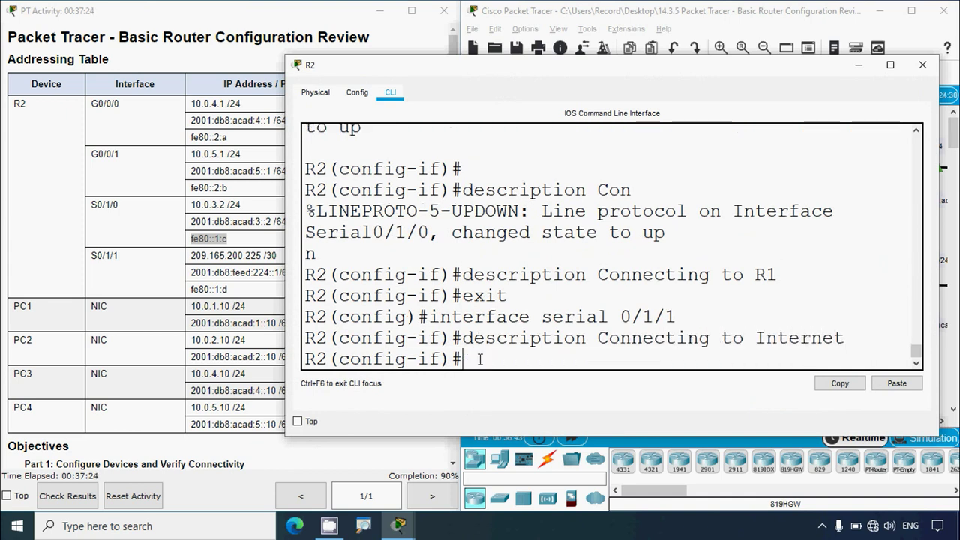
Assign S0/1/1 the IPv4 address 209.165.200.225 with mask 255.255.255.252
type("ip address")
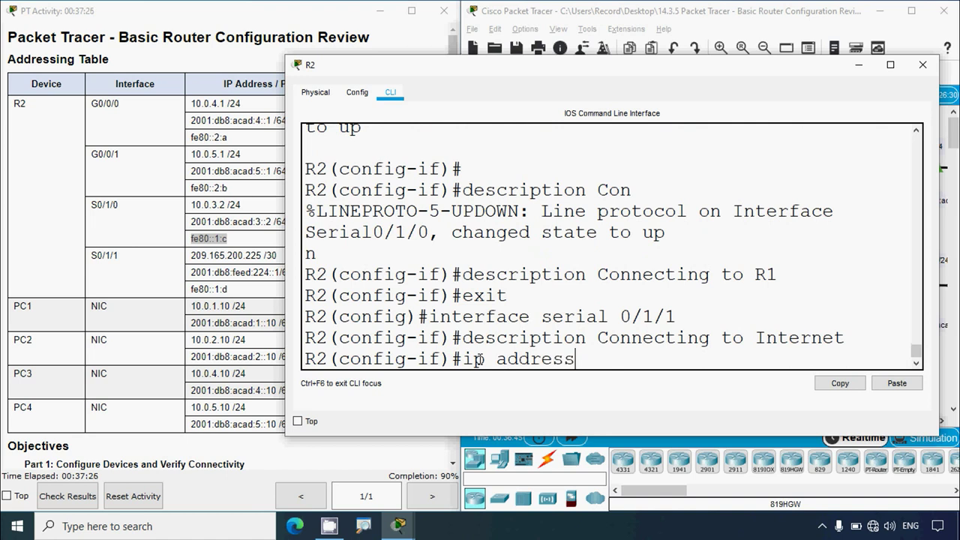
left_click(233, 268)
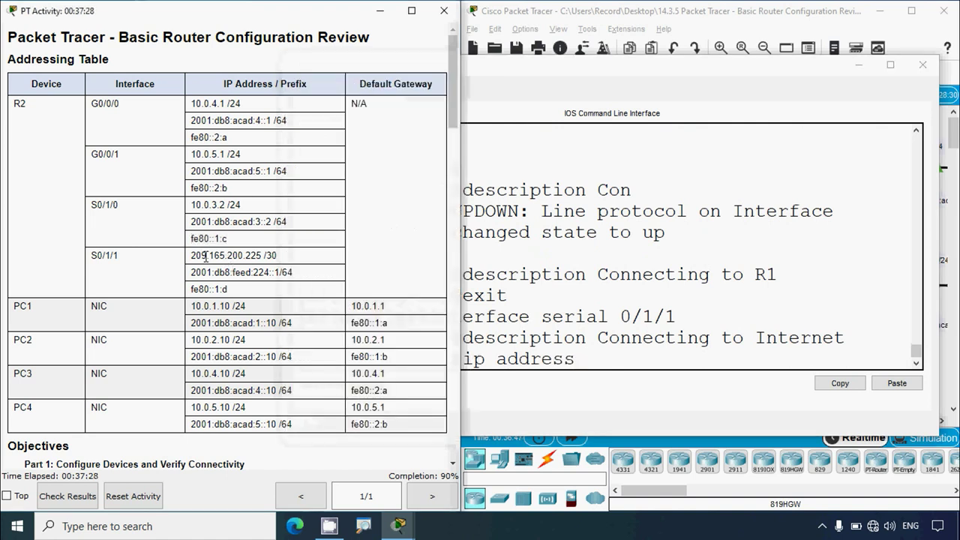
left_click_drag(193, 255, 263, 256)
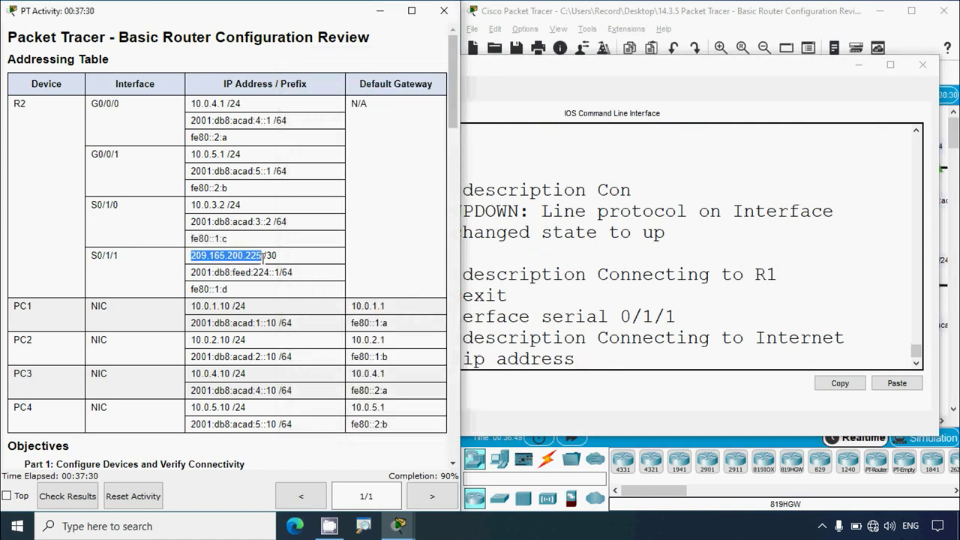
key("ctrl+c")
left_click(609, 365)
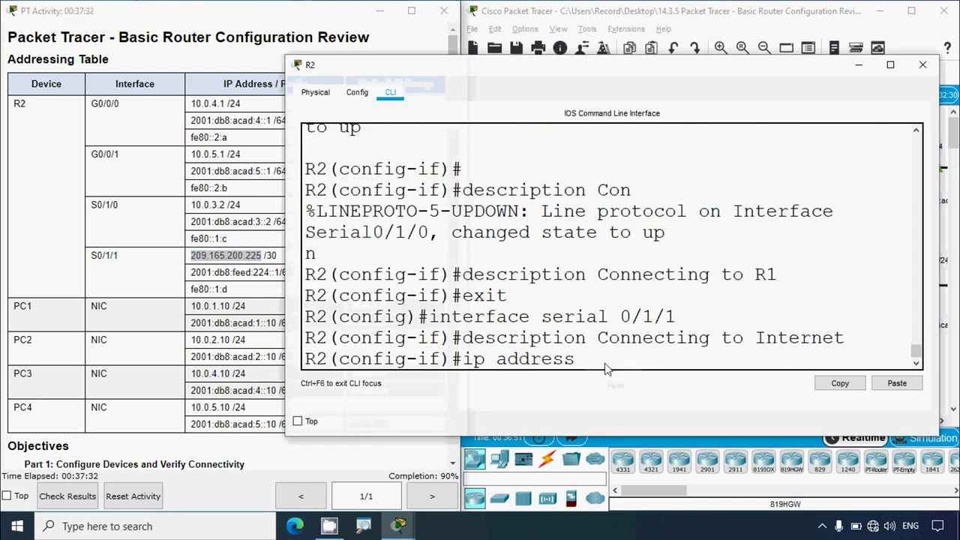
key("ctrl+v")
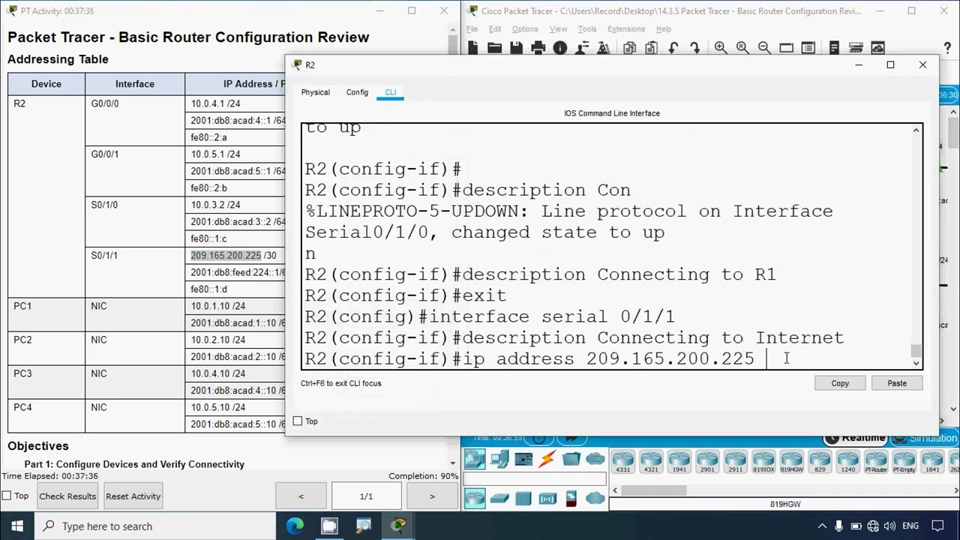
type("255.255.255.")
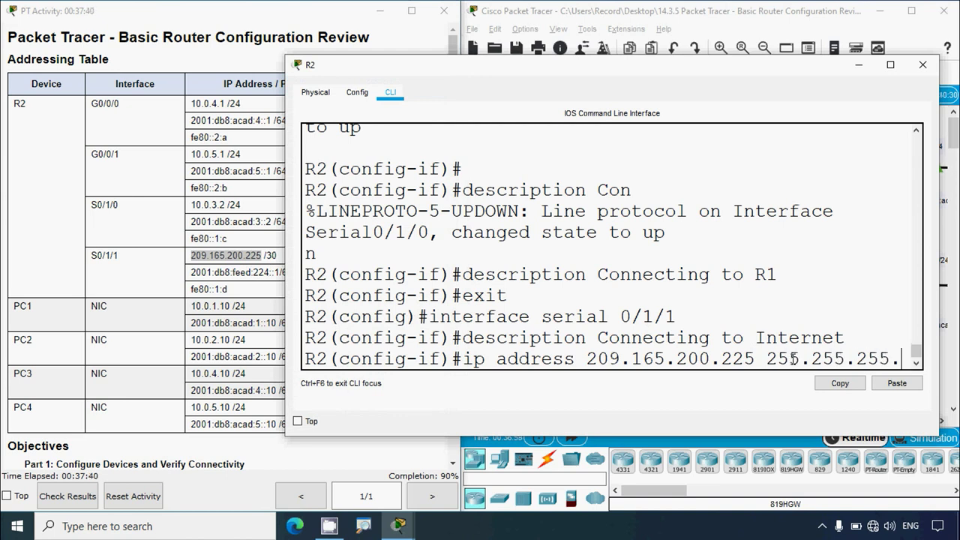
type("25")
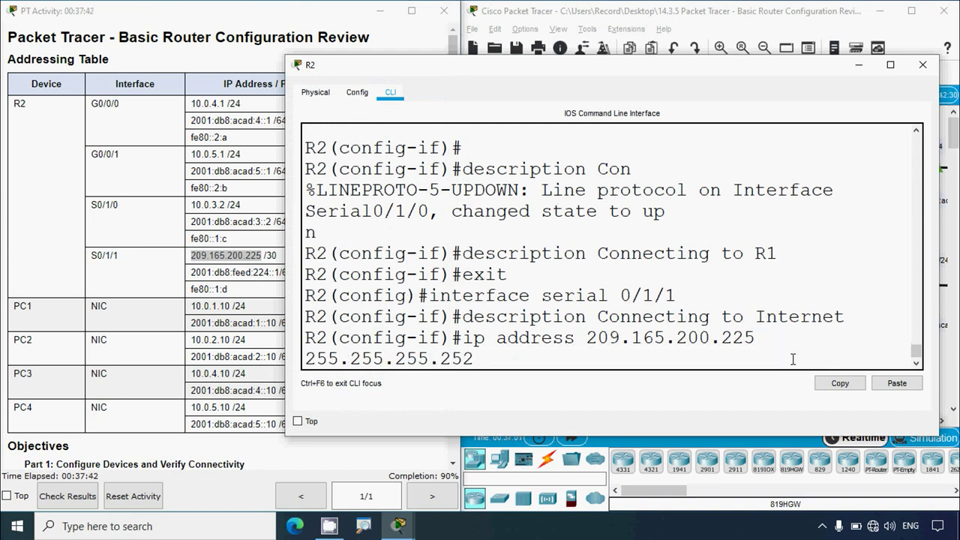
type("2")
key("Return")
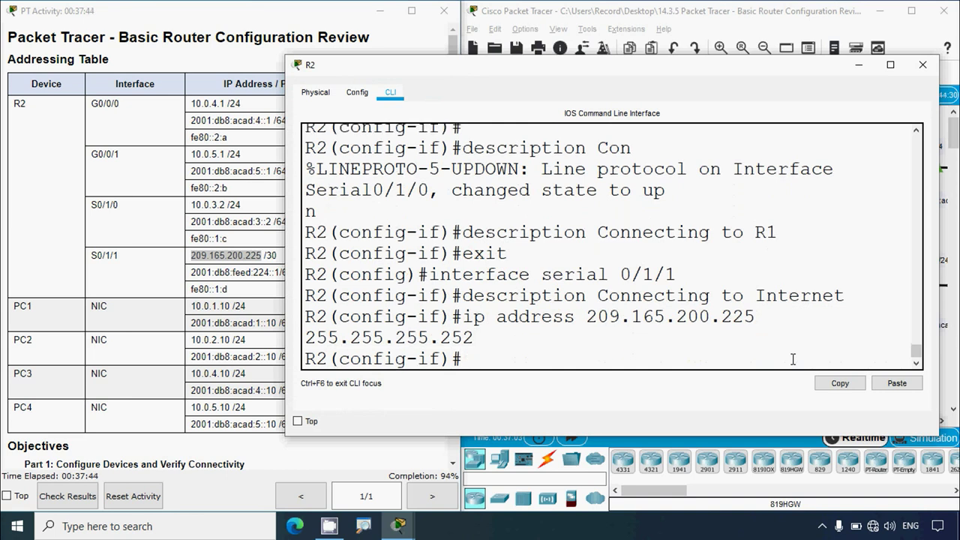
Assign S0/1/1 the IPv6 address 2001:db8:feed:224::1/64, copied from the addressing table
left_click(225, 274)
left_click_drag(194, 275, 290, 275)
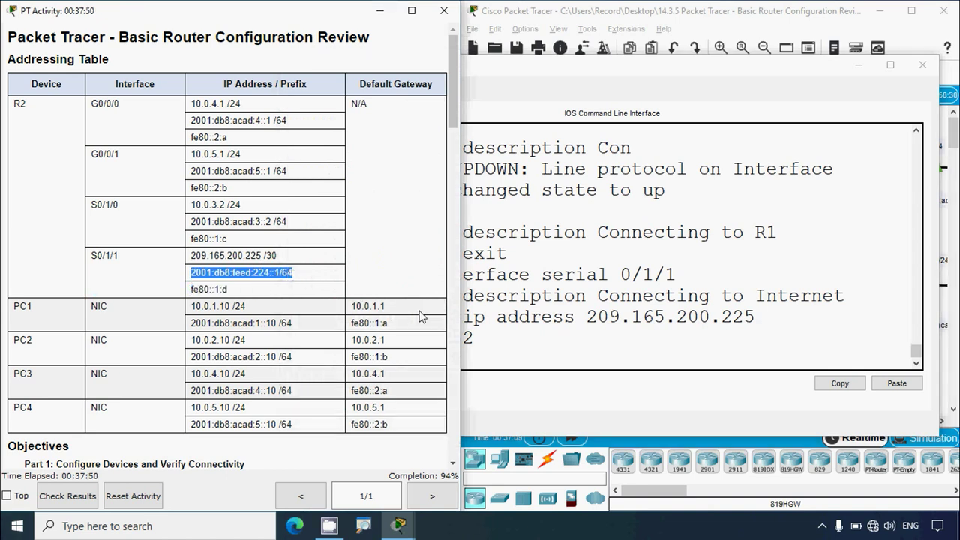
left_click(472, 357)
type("ipv")
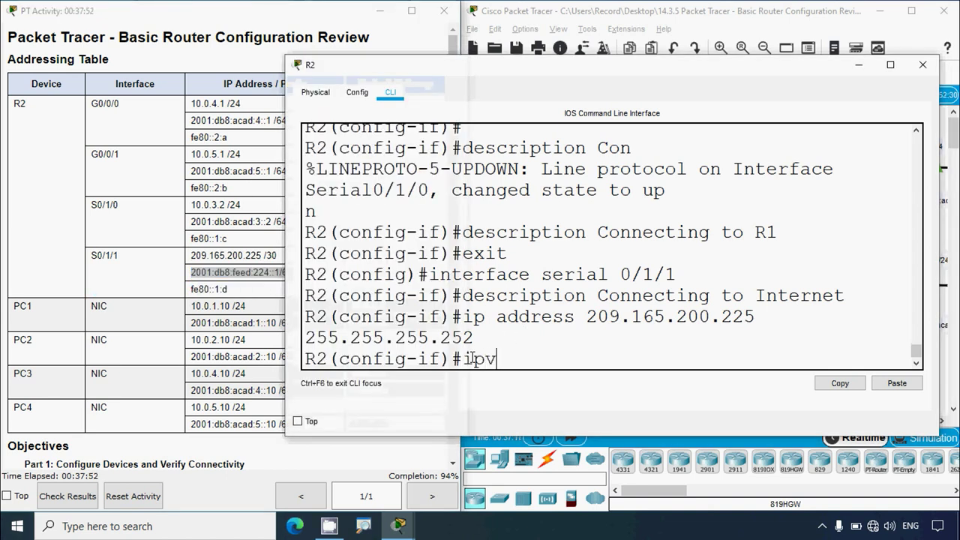
type("6 address")
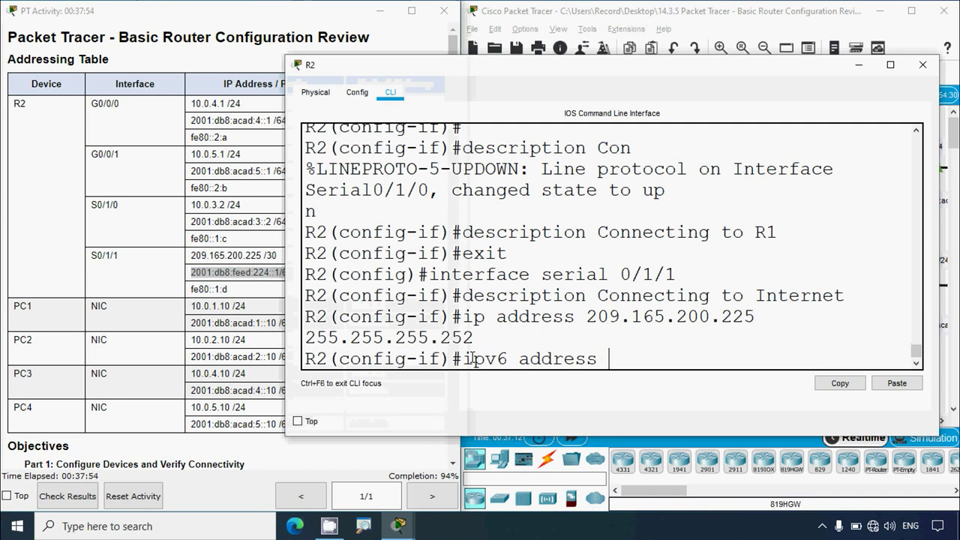
right_click(625, 360)
left_click(650, 382)
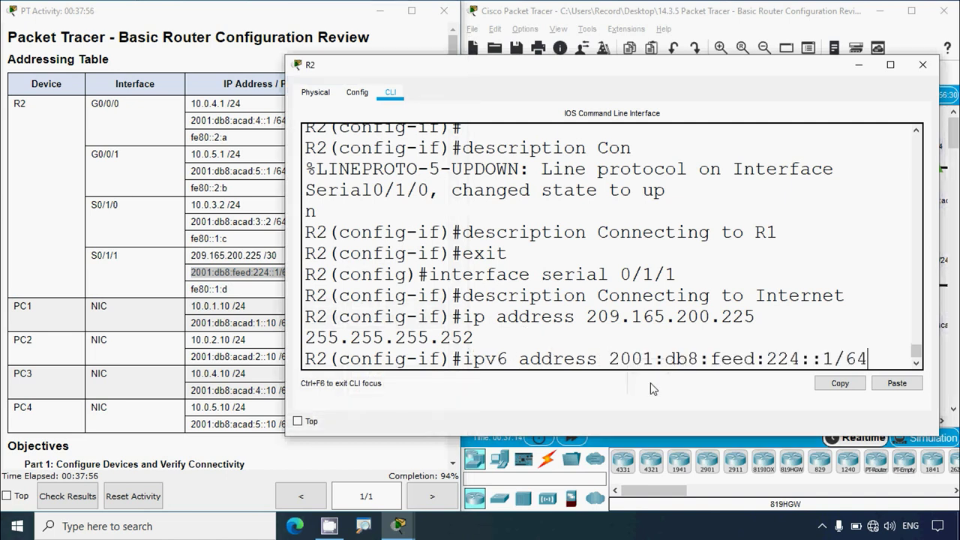
key("Return")
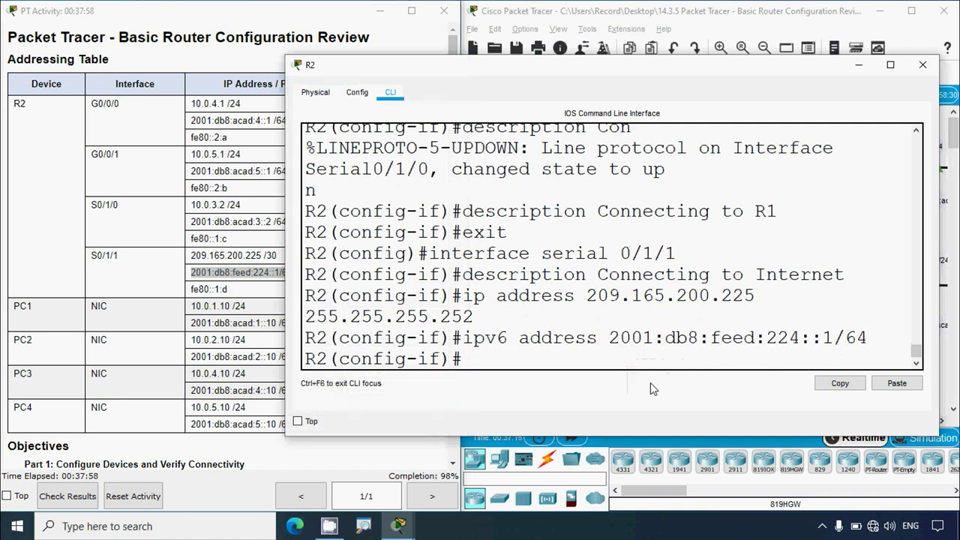
Add link-local address fe80::1:d to S0/1/1 and enable it with no shutdown
type("ipv6 address")
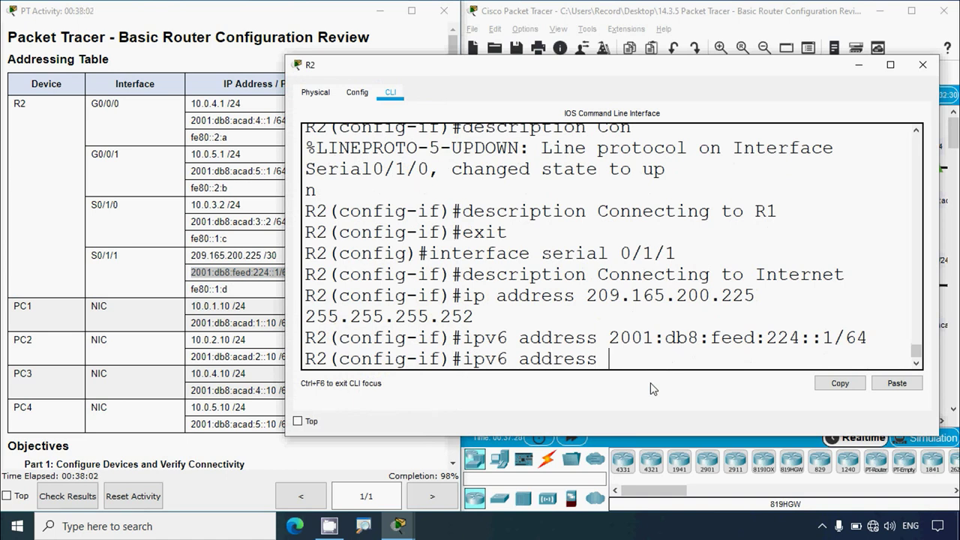
left_click_drag(228, 290, 191, 295)
key("ctrl+c")
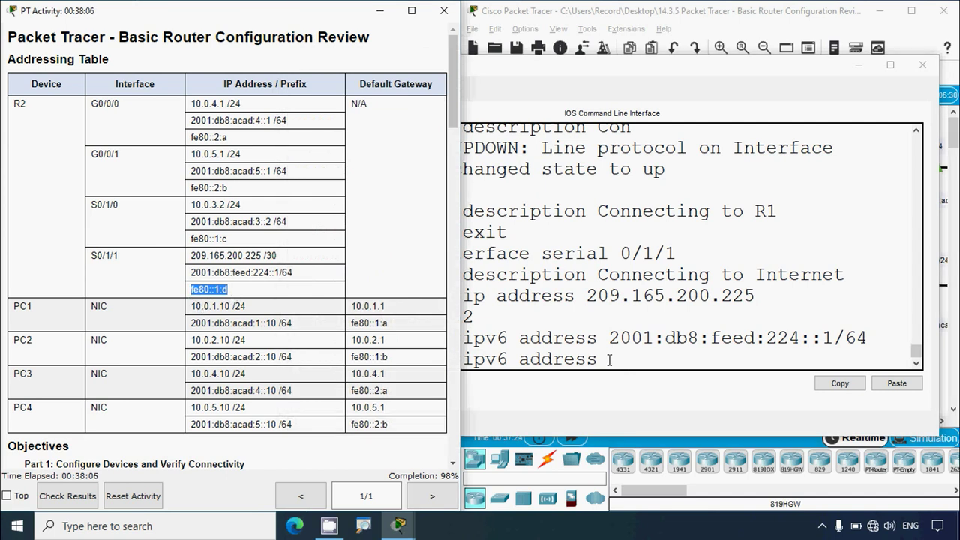
right_click(609, 361)
left_click(630, 384)
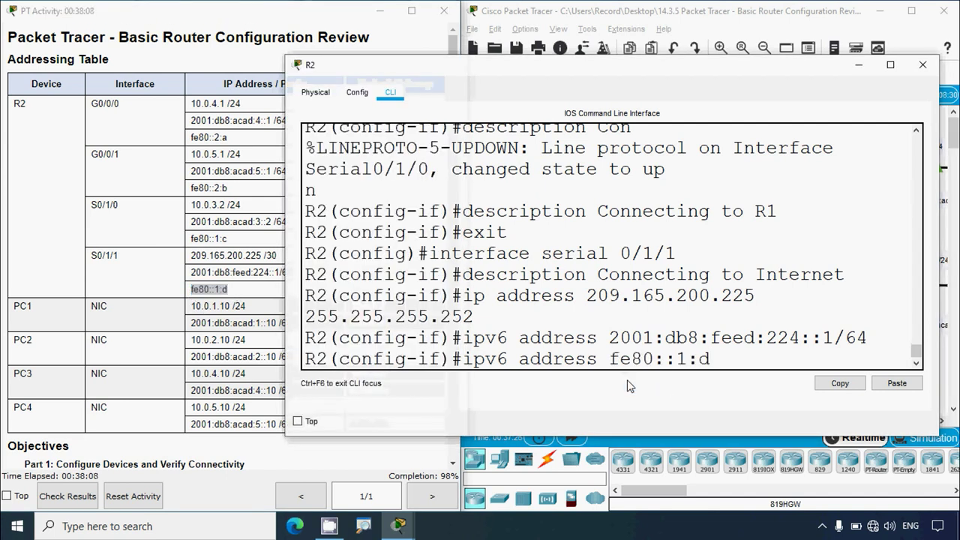
type("link-local")
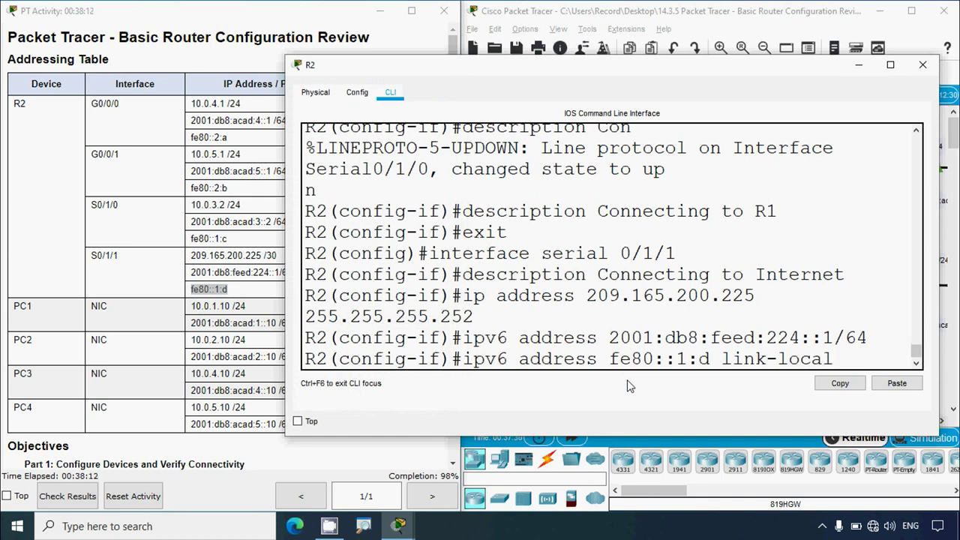
key("Return")
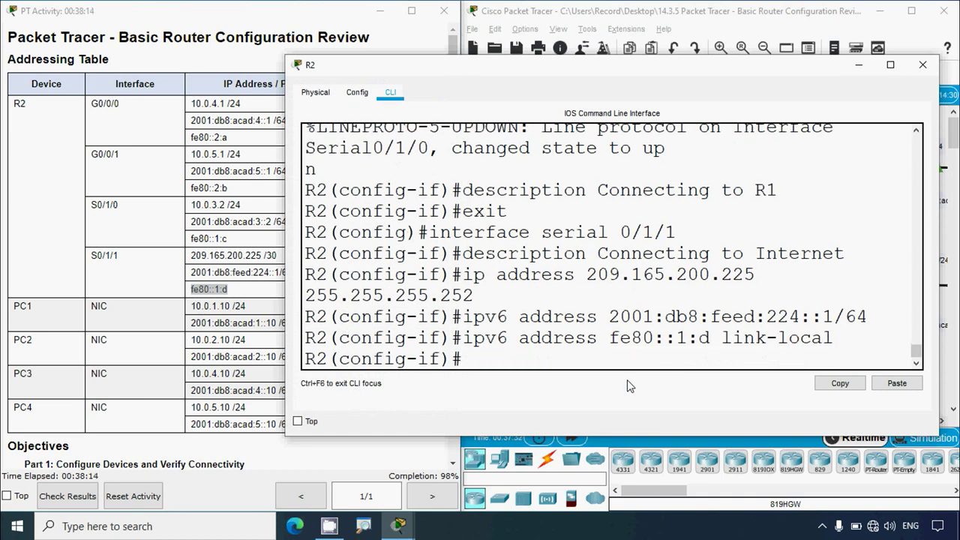
type("no shutdown")
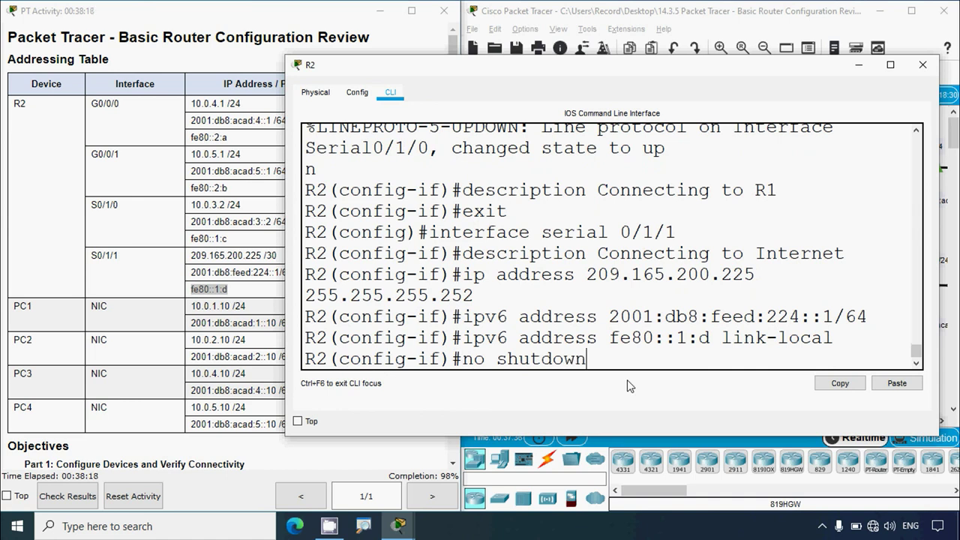
key("Return")
key("Return")
key("Return")
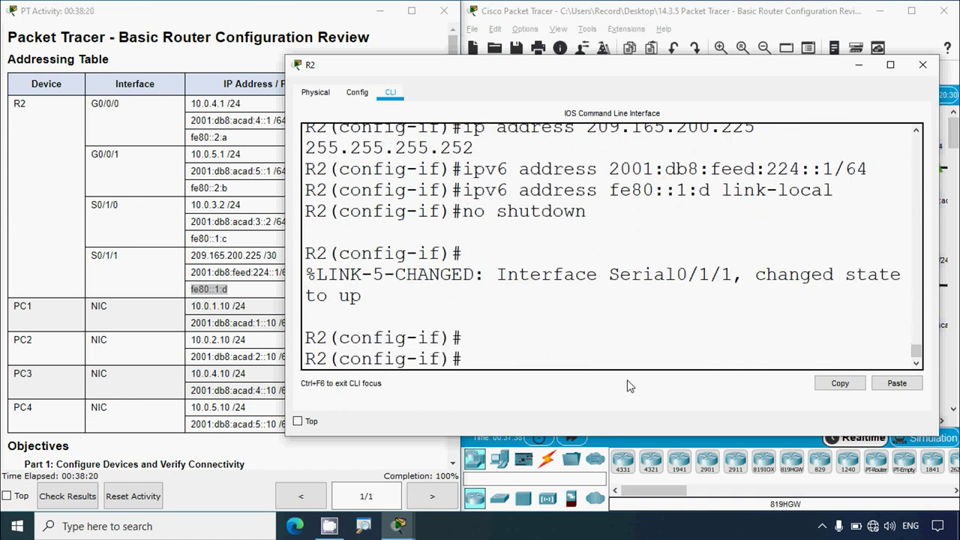
left_click(684, 20)
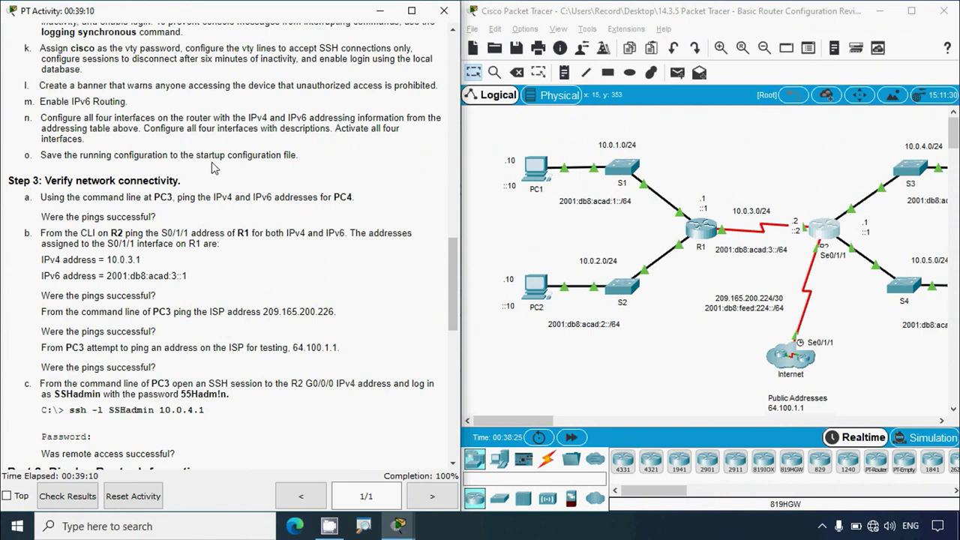
left_click(822, 232)
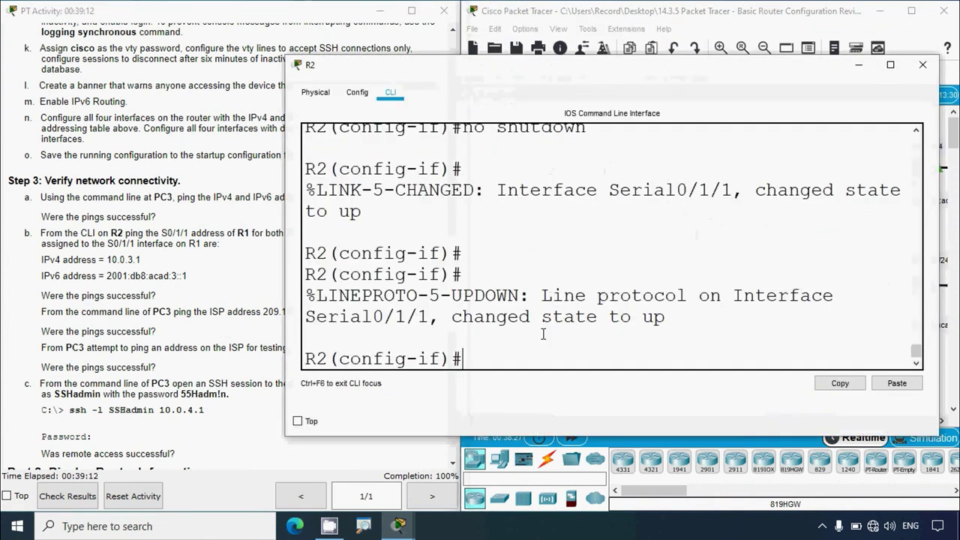
Return to privileged mode and save R2's running configuration to startup-config with copy run start
type("end")
key("Return")
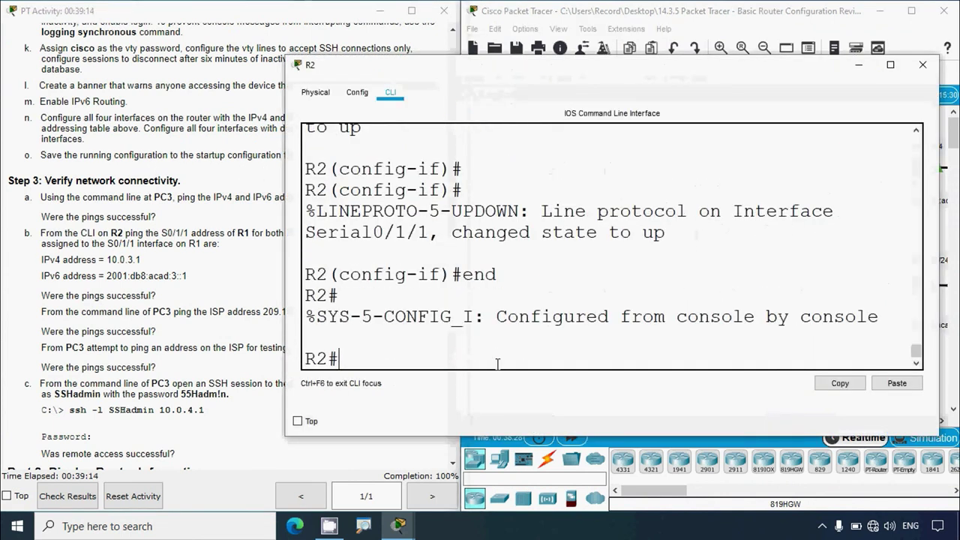
key("Return")
type("copy run")
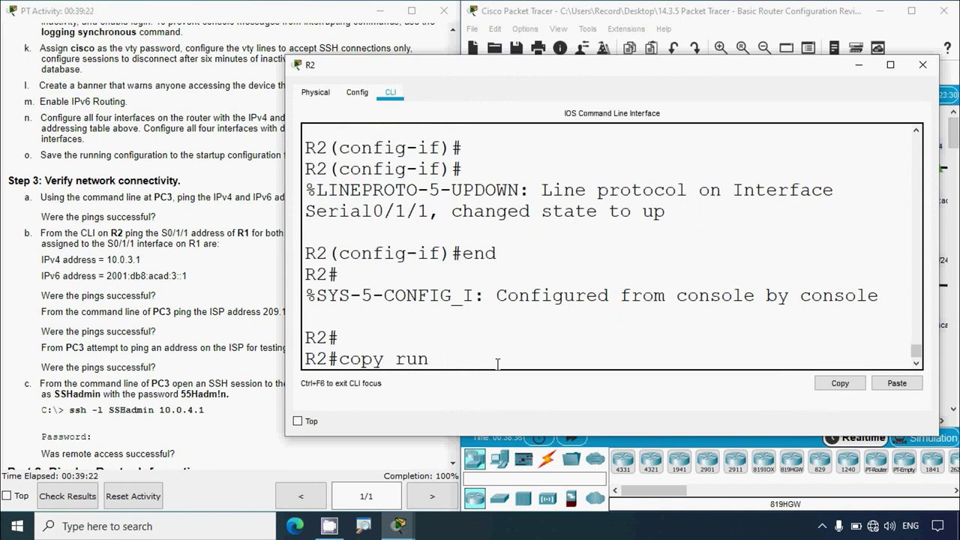
type("start")
key("Return")
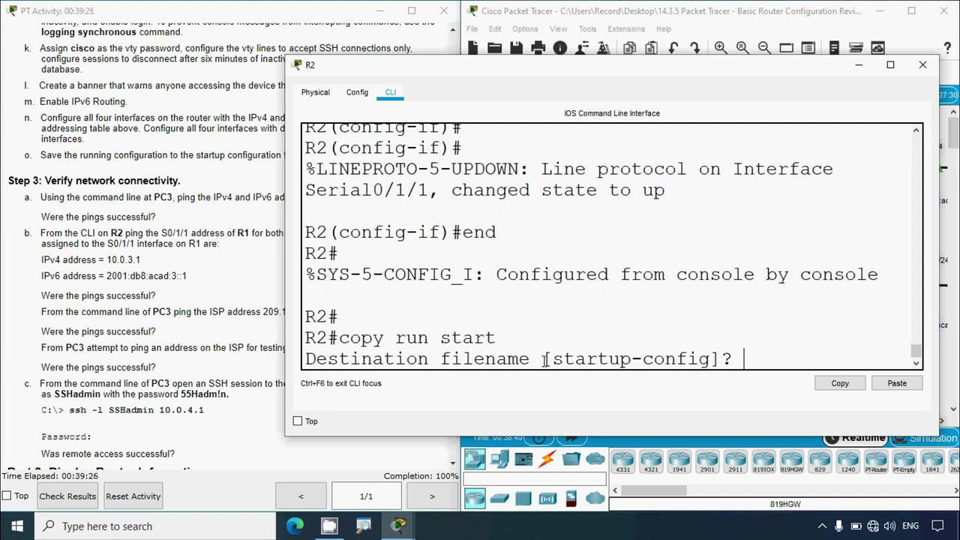
left_click_drag(711, 359, 553, 359)
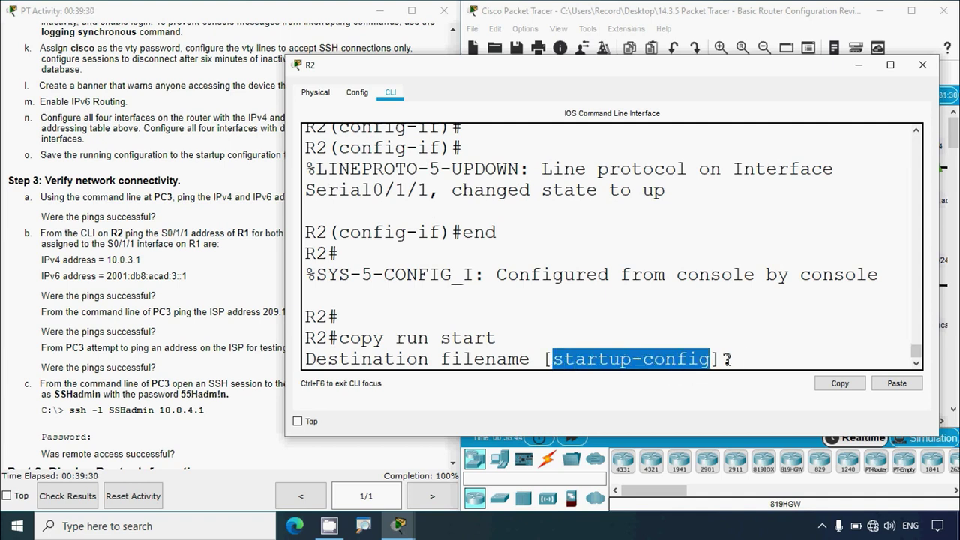
left_click(746, 358)
key("Return")
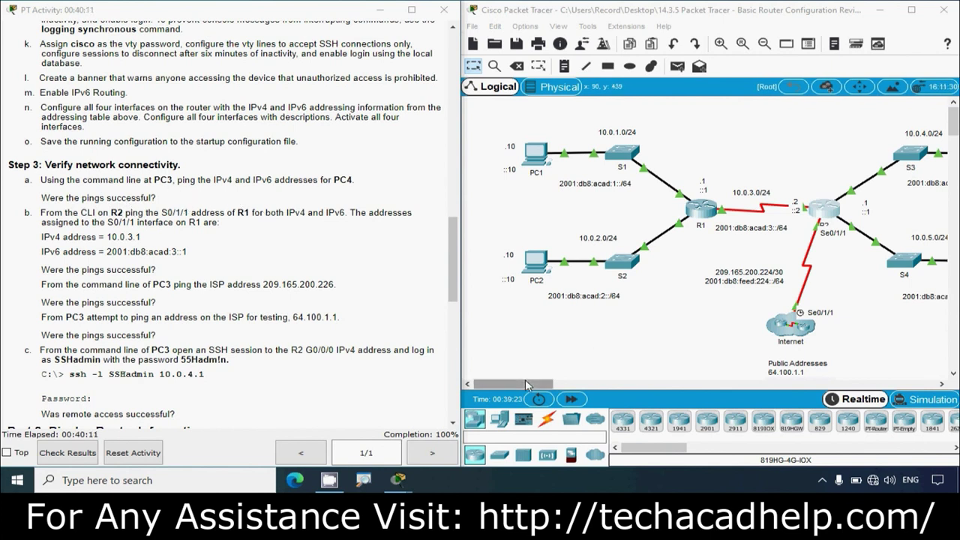
Scroll the topology workspace right to show S3, PC3, S4 and PC4
left_click_drag(527, 385, 561, 378)
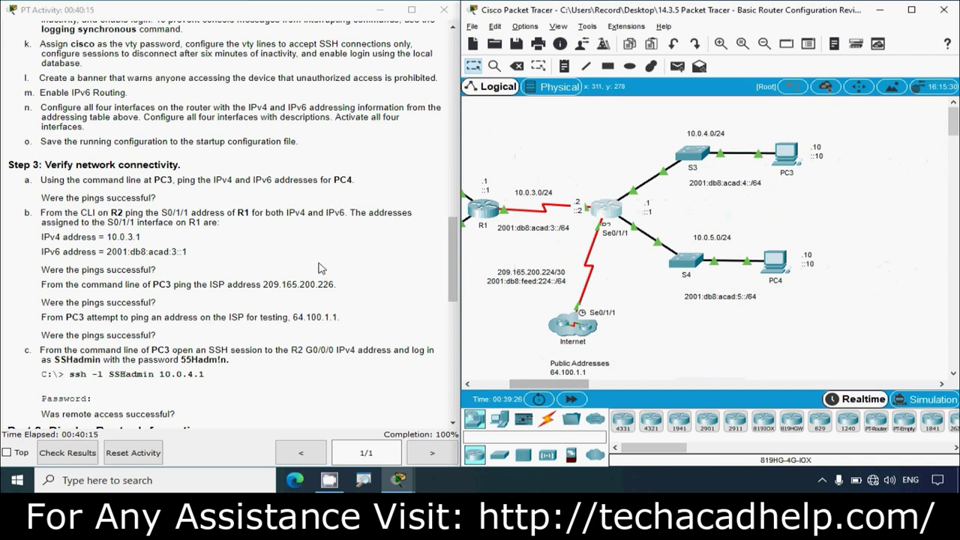
Ping PC4's IPv4 address 10.0.5.10 from PC3's Command Prompt and check the replies
scroll(276, 251, "up", 10)
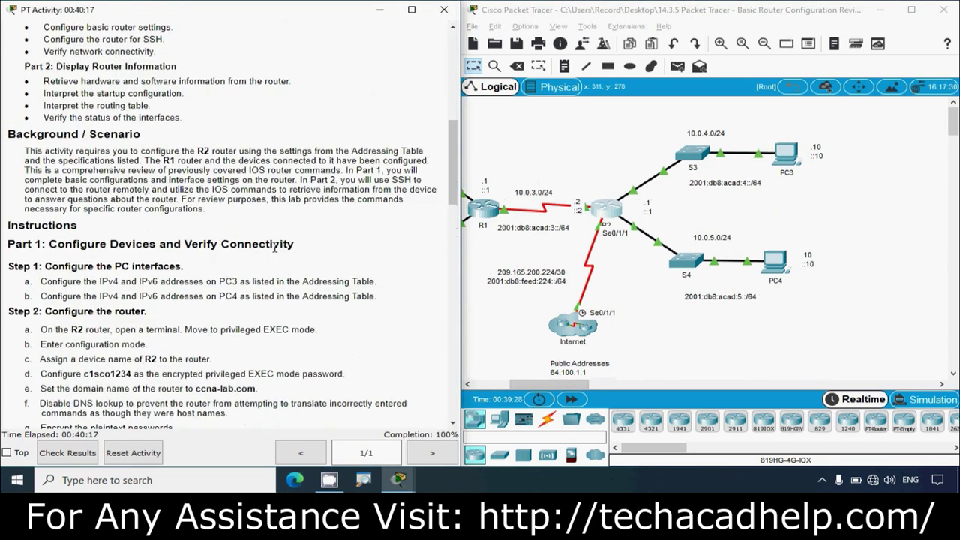
scroll(276, 248, "up", 10)
scroll(206, 283, "down", 4)
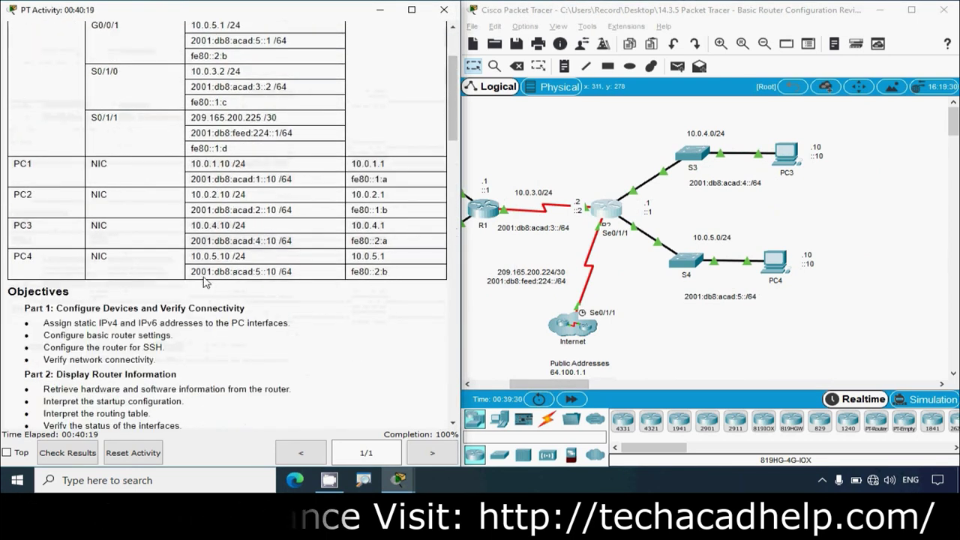
left_click_drag(192, 256, 232, 257)
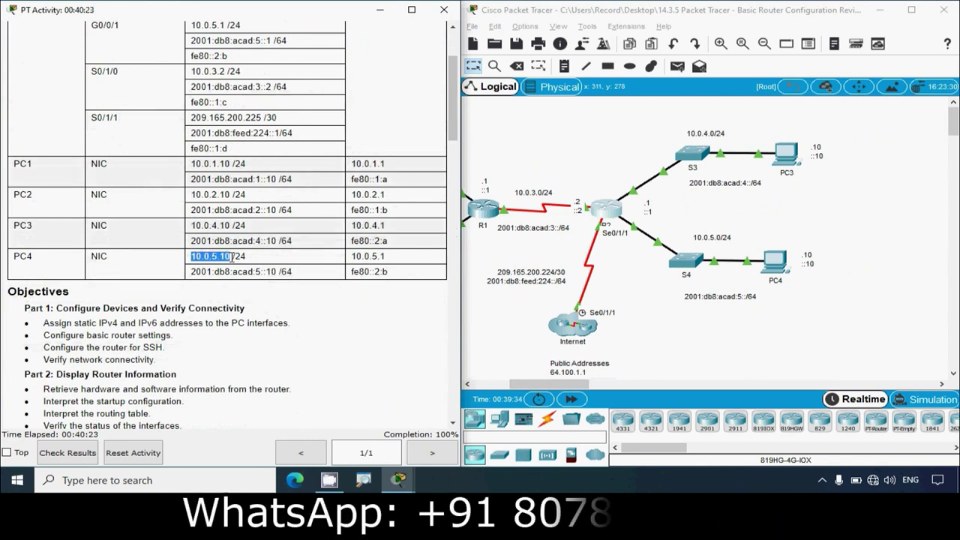
left_click(782, 156)
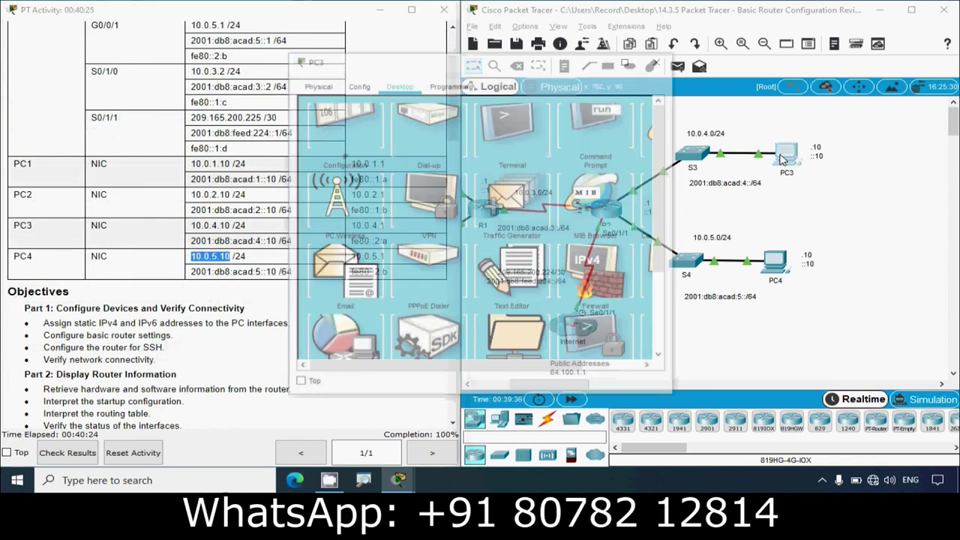
left_click(599, 161)
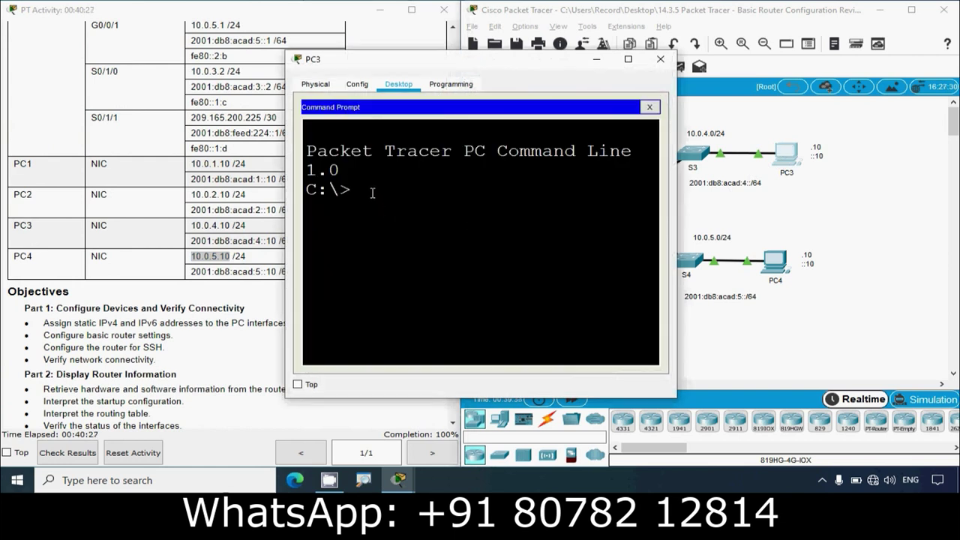
left_click(628, 58)
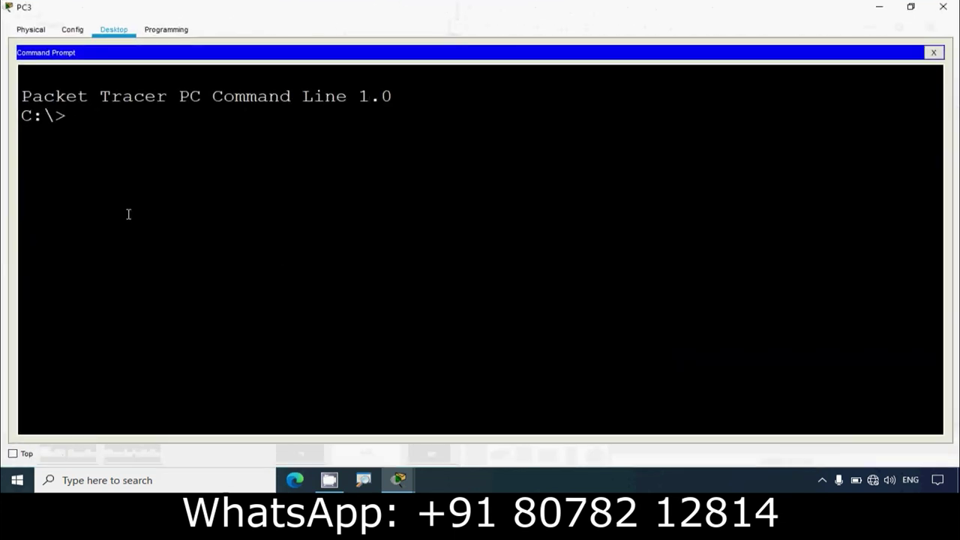
type("ping")
right_click(116, 115)
left_click(132, 136)
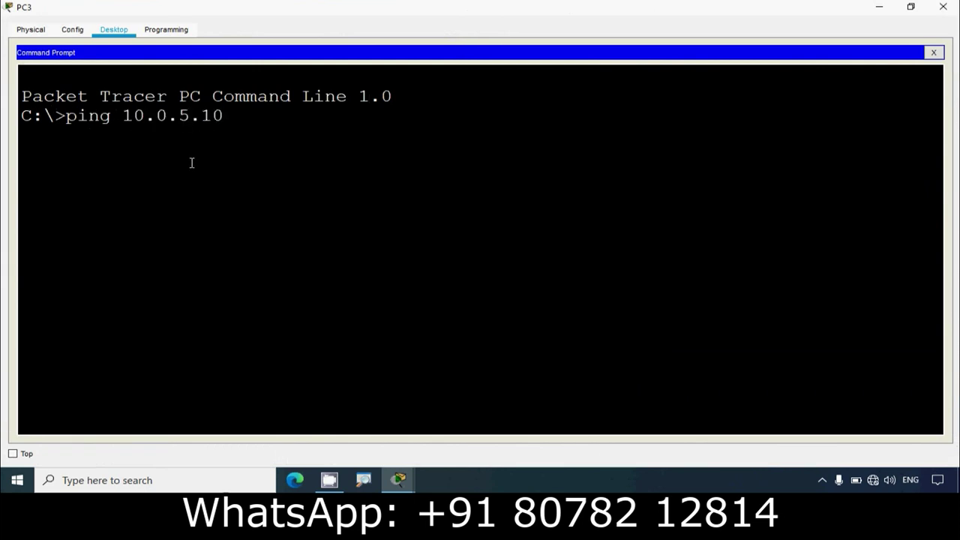
key("Return")
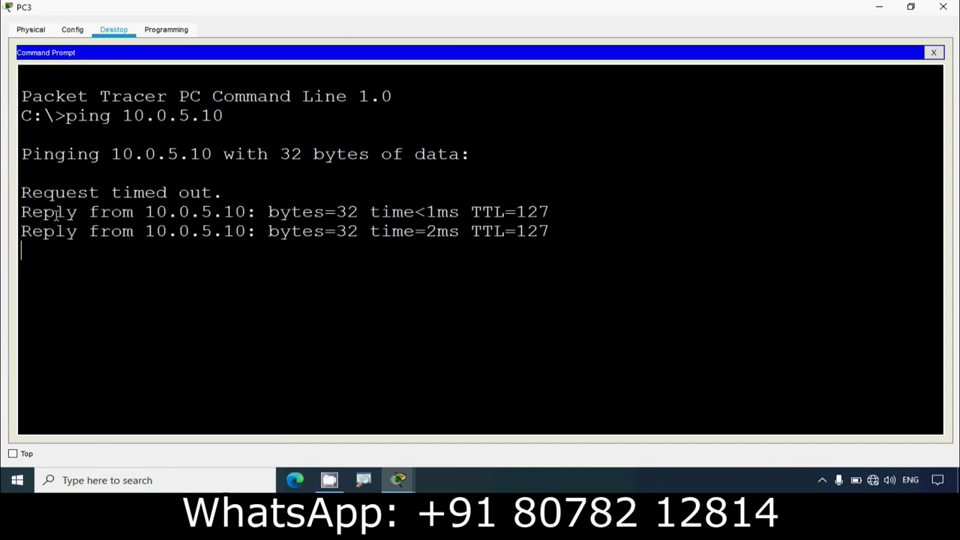
left_click_drag(43, 212, 190, 213)
left_click_drag(106, 233, 326, 232)
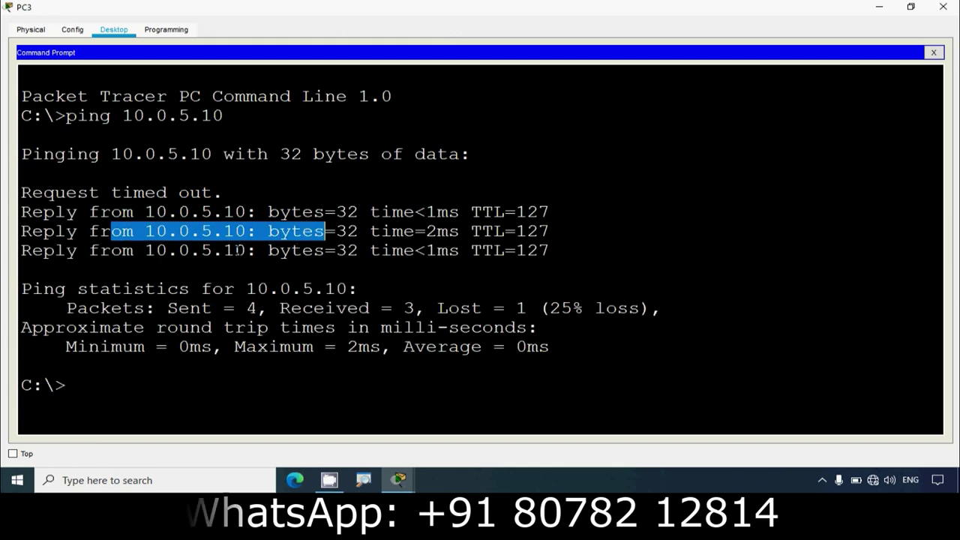
left_click_drag(247, 250, 381, 251)
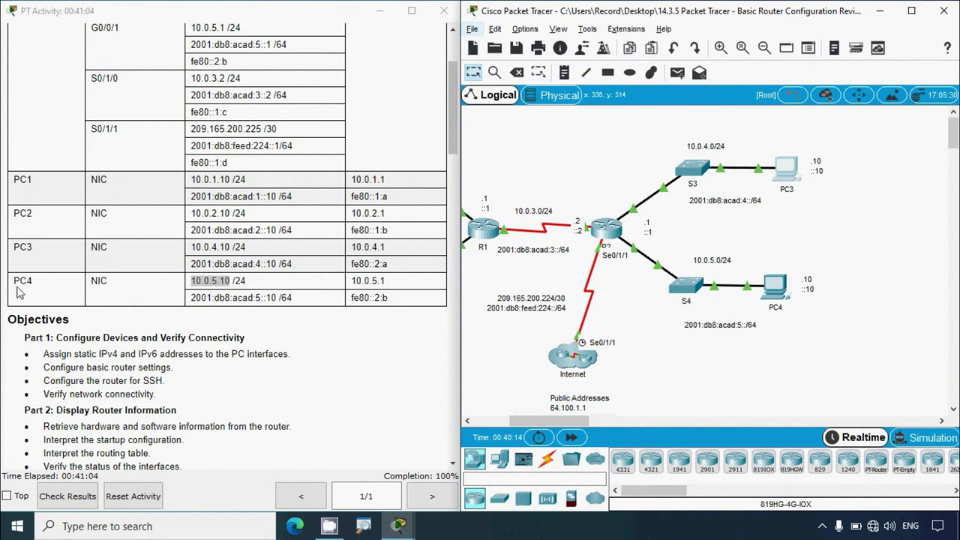
Ping PC4's IPv6 address 2001:db8:acad:5::10 from PC3, then close PC3's window
left_click_drag(190, 298, 278, 297)
key("ctrl+c")
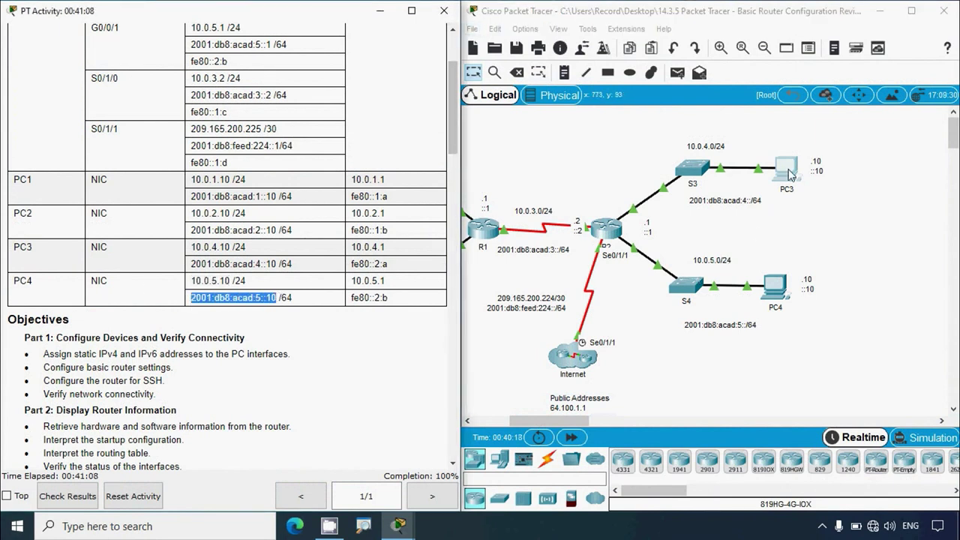
left_click(786, 170)
left_click(629, 65)
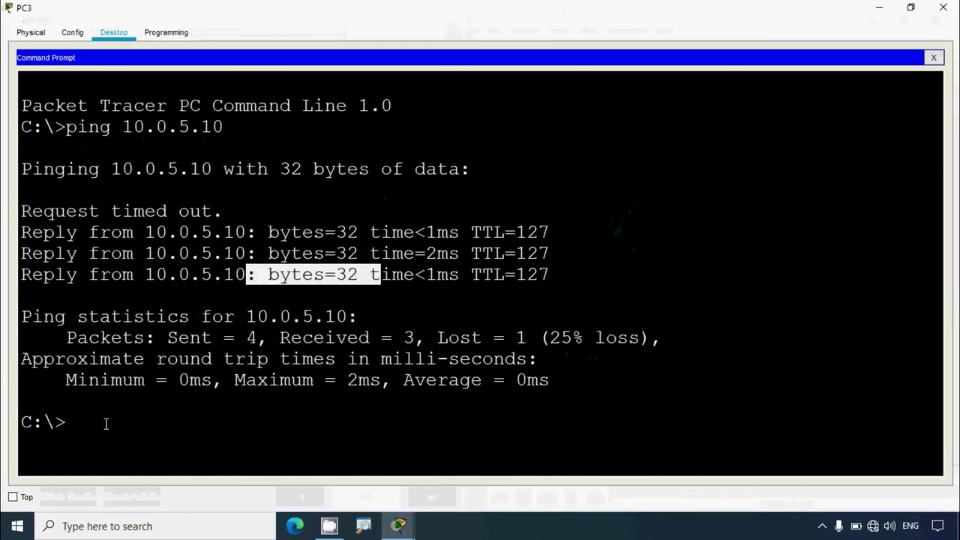
left_click(105, 423)
type("ping")
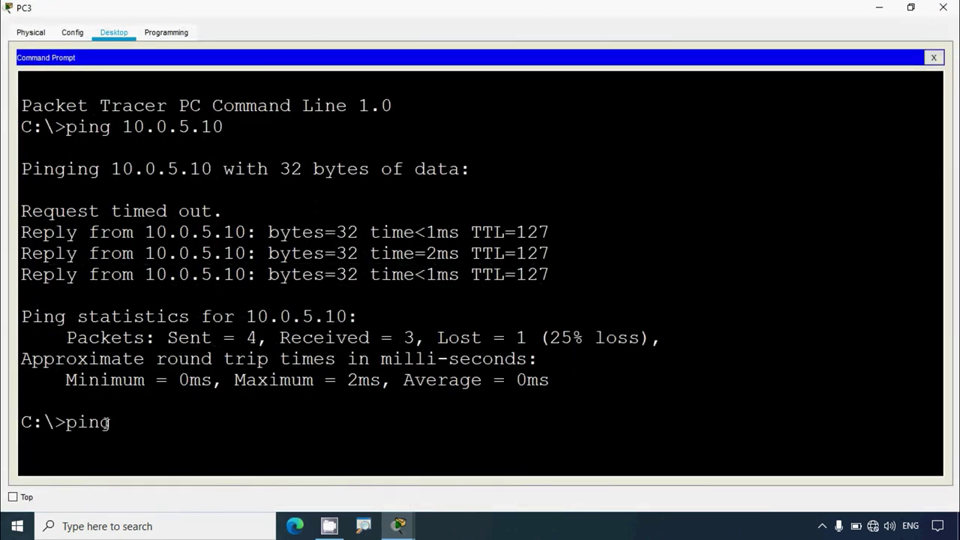
right_click(135, 421)
left_click(146, 444)
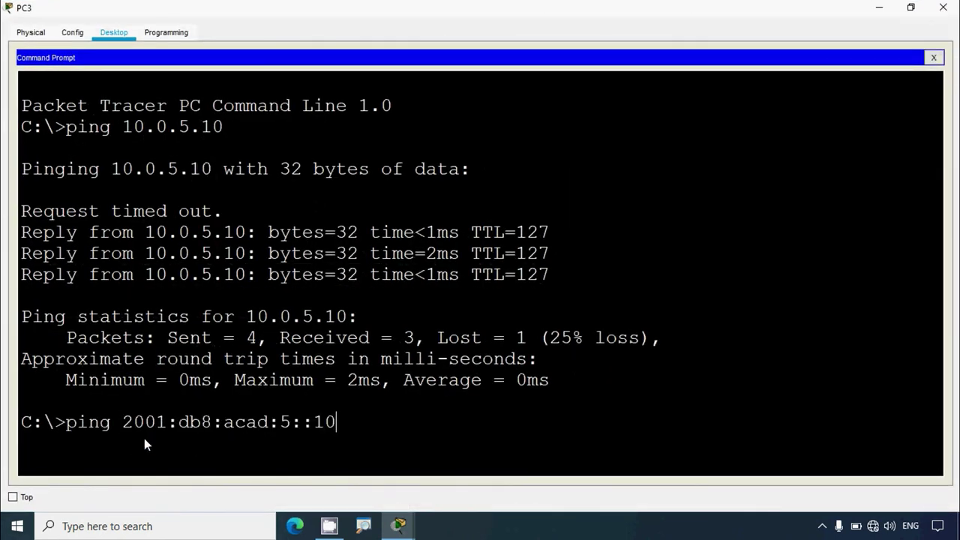
key("Return")
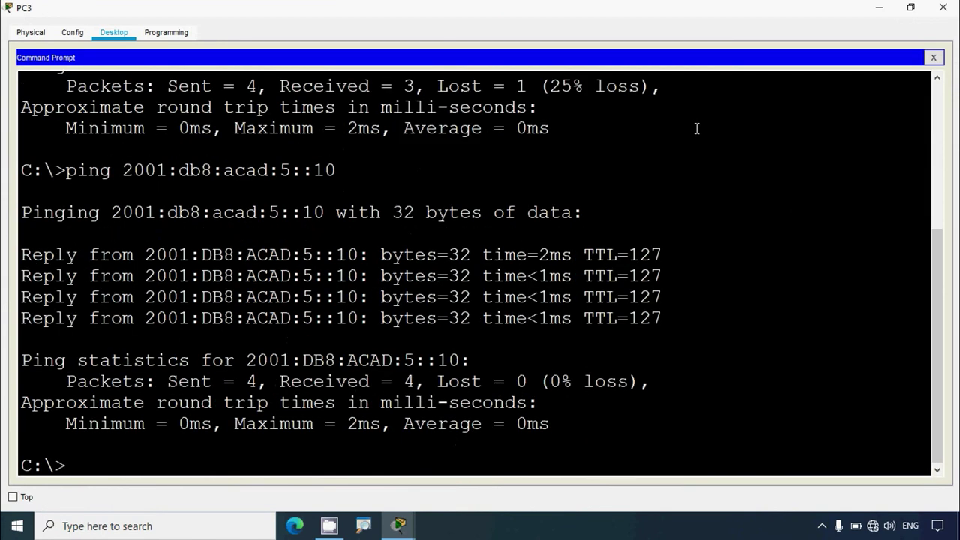
left_click(942, 7)
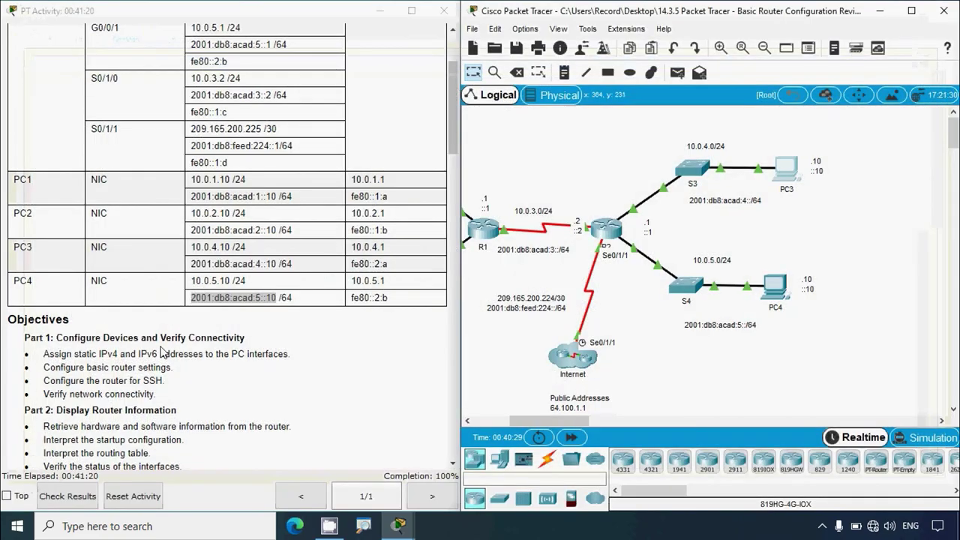
Scroll the activity instructions to Part 1 Step 3 and select R1's IPv4 address 10.0.3.1
left_click(120, 368)
scroll(261, 380, "down", 10)
scroll(261, 380, "down", 12)
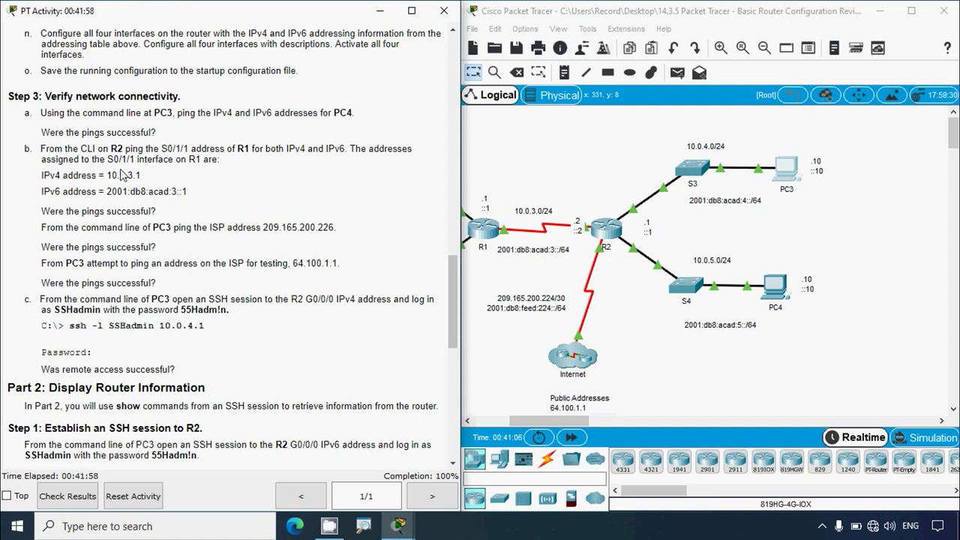
left_click_drag(42, 175, 141, 176)
left_click_drag(42, 192, 184, 193)
left_click(189, 192)
left_click_drag(107, 177, 142, 175)
key("ctrl+c")
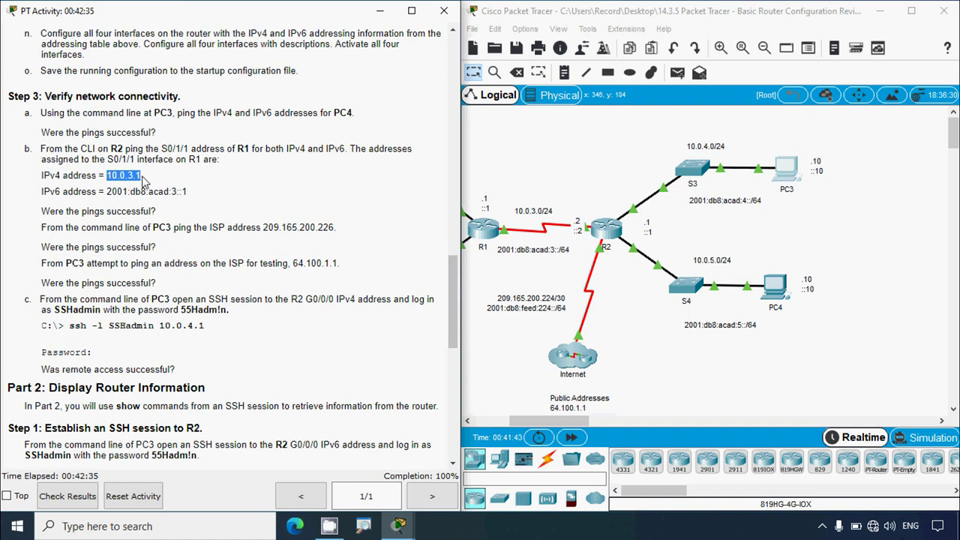
From R2's CLI, ping R1 at 10.0.3.1 and confirm the 100 percent success rate
left_click(600, 228)
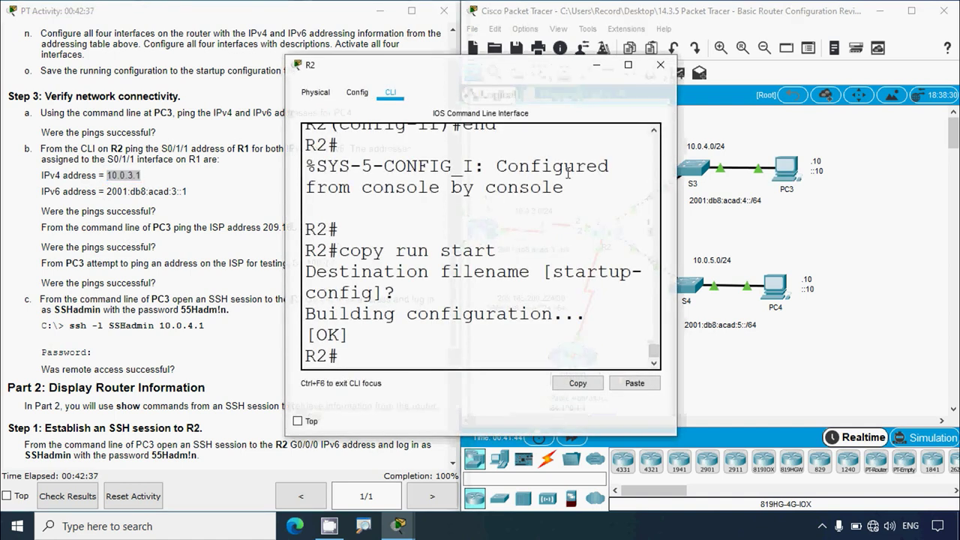
left_click(627, 65)
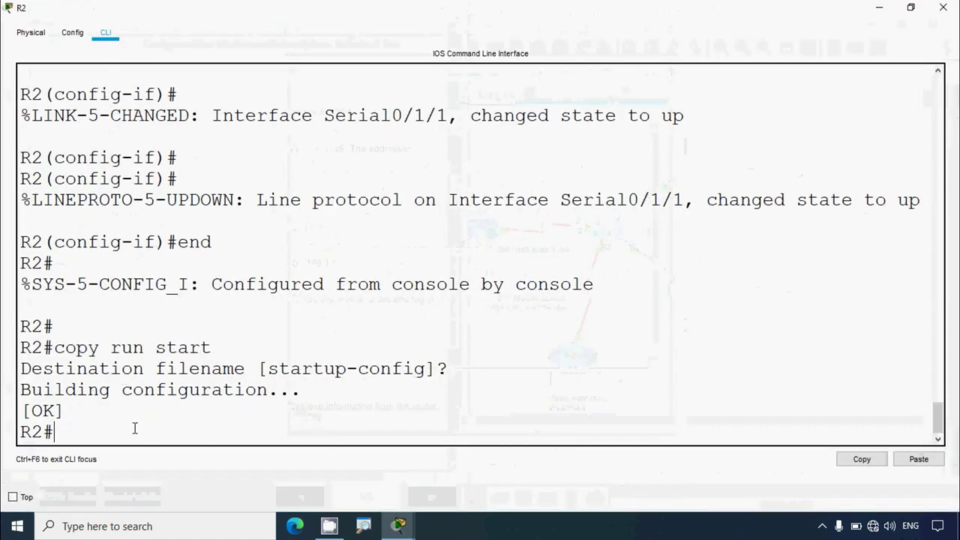
type("pin")
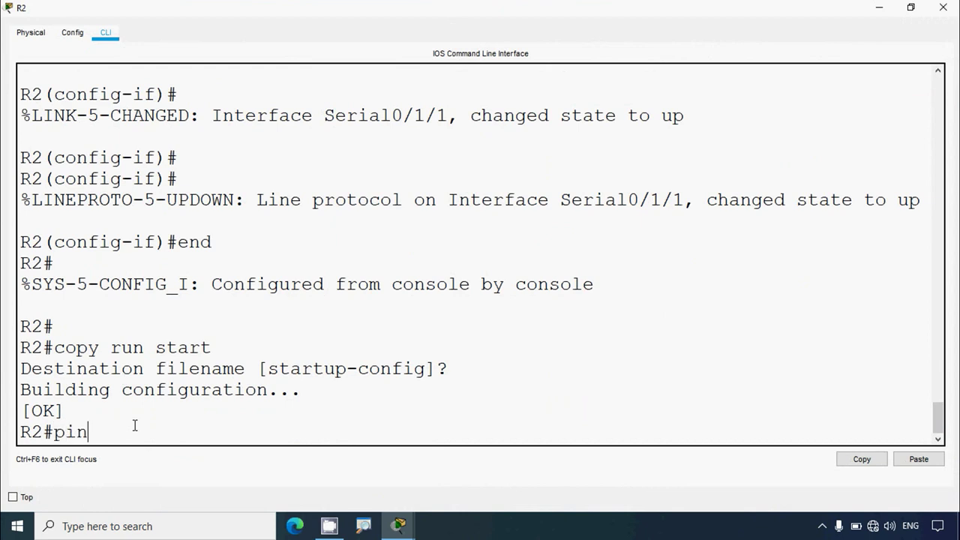
type("g")
right_click(135, 438)
left_click(146, 464)
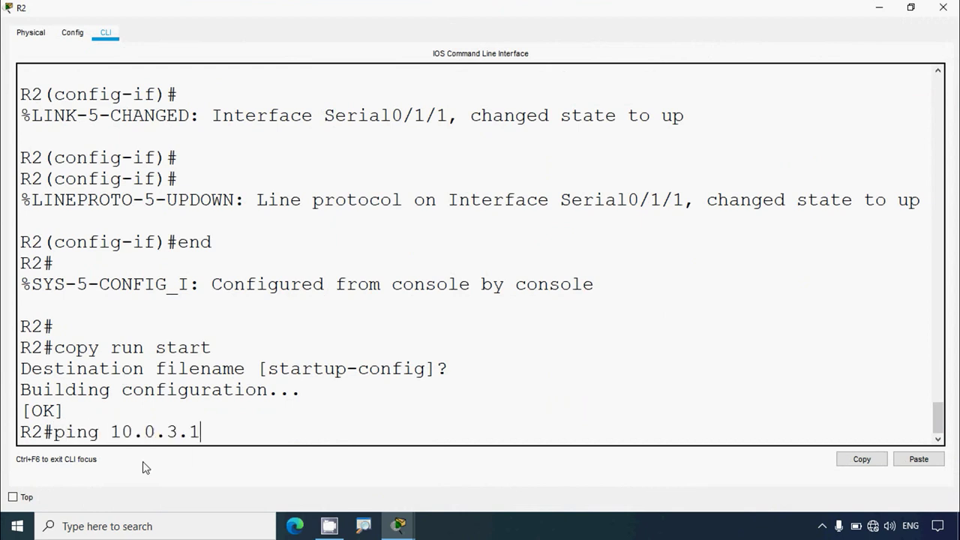
key("Return")
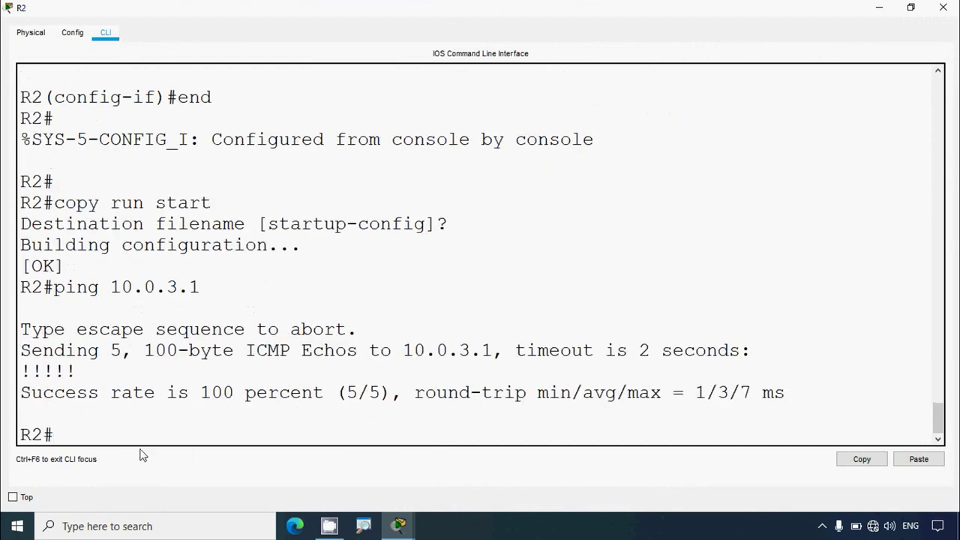
left_click_drag(21, 392, 326, 392)
left_click(877, 8)
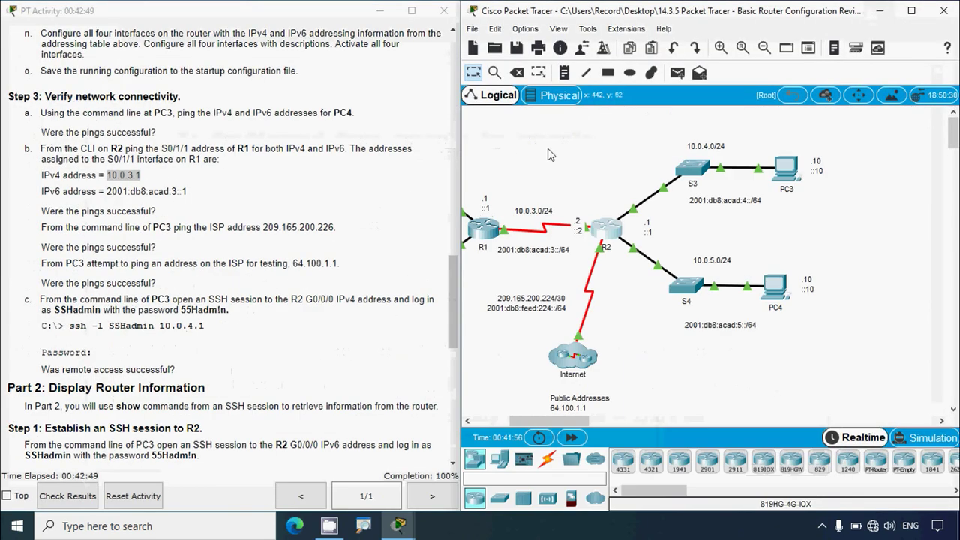
Copy R1's IPv6 address 2001:db8:acad:3::1 and ping it from R2, confirming 100 percent success
left_click_drag(107, 191, 188, 193)
key("ctrl+c")
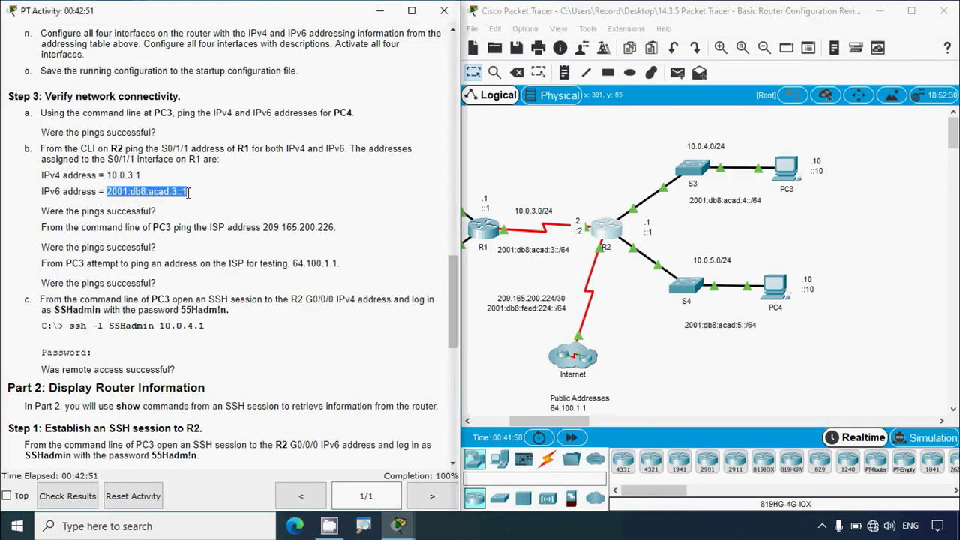
left_click(597, 232)
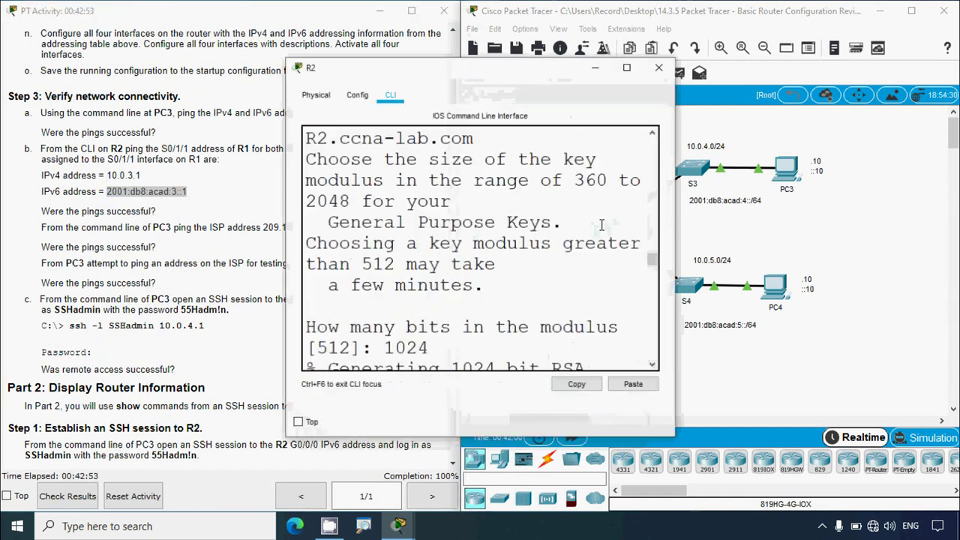
left_click(628, 65)
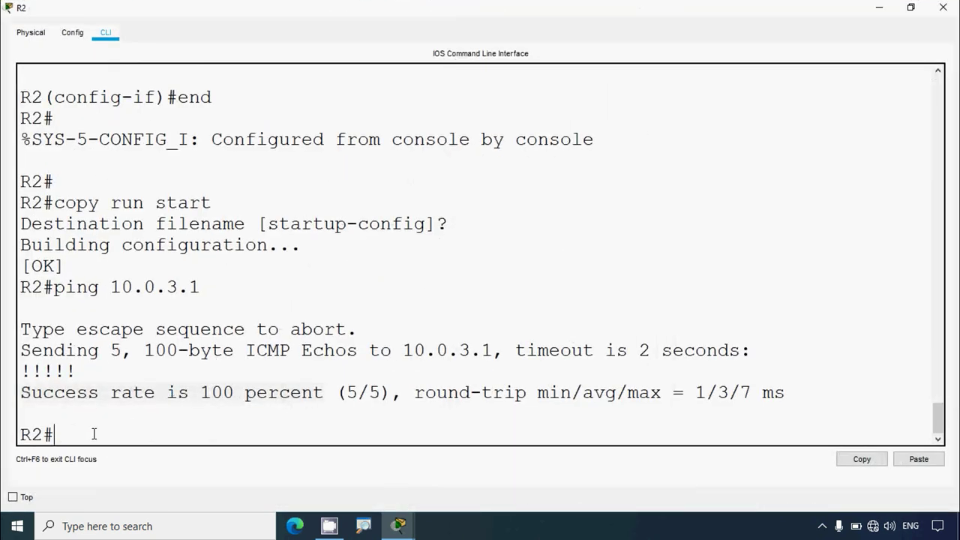
type("ping")
right_click(120, 434)
left_click(131, 459)
key("Return")
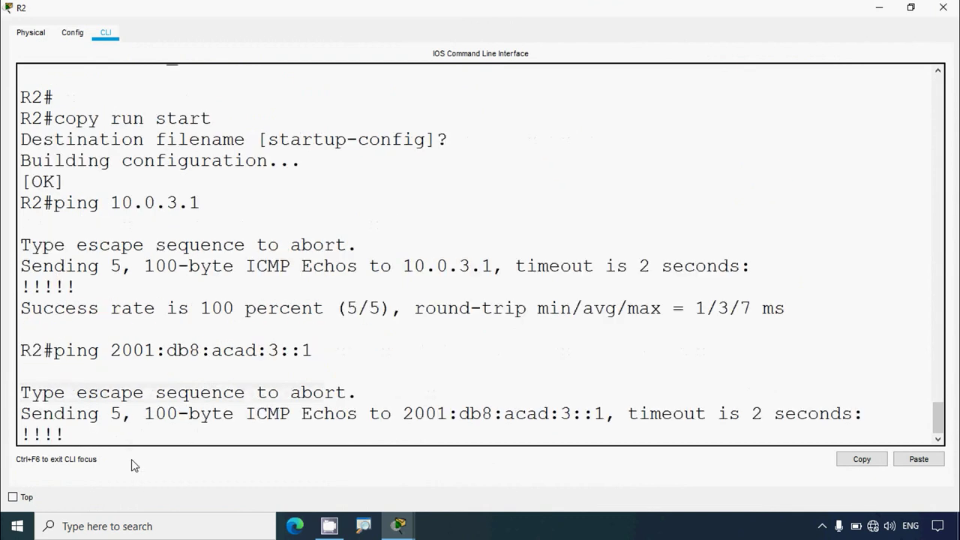
left_click_drag(25, 393, 323, 399)
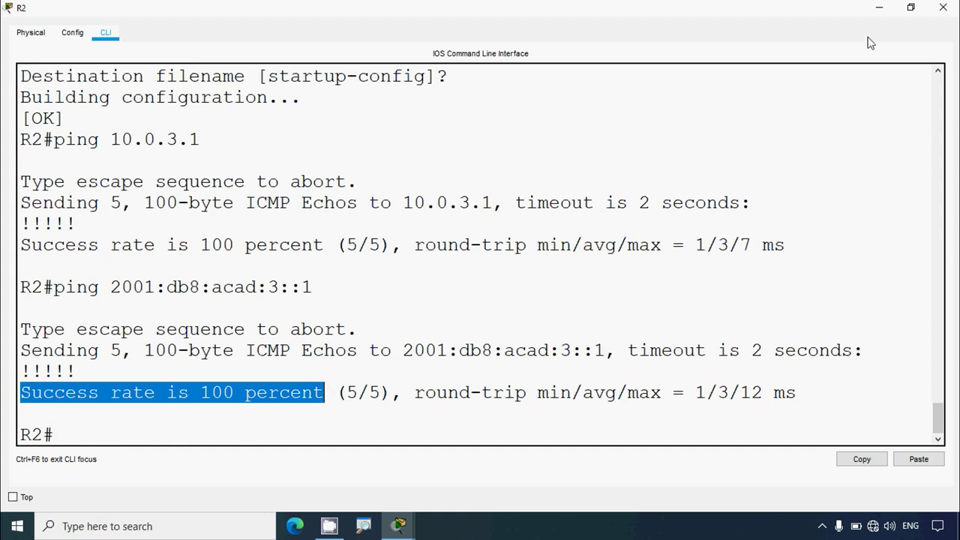
left_click(878, 8)
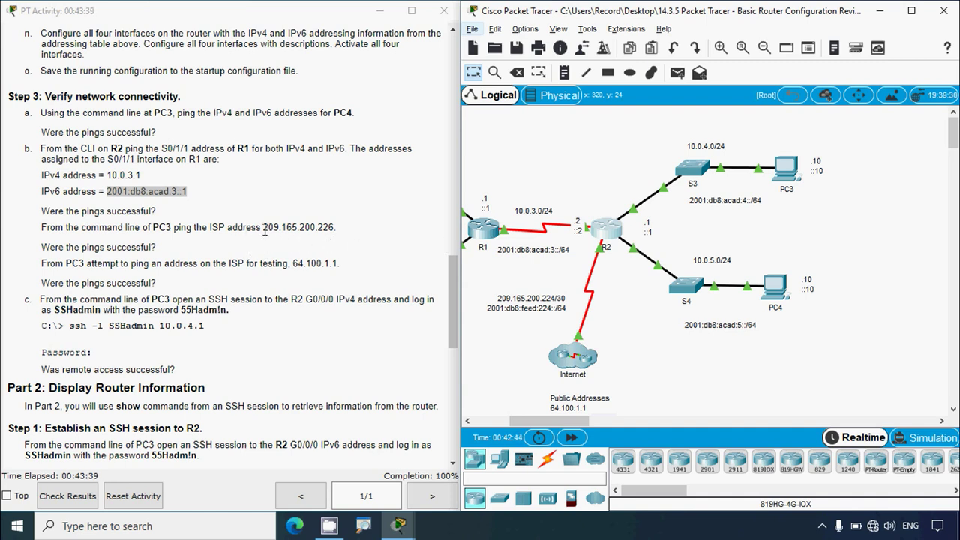
Ping the ISP at 209.165.200.226 from PC3's command prompt, getting 4 of 4 replies
left_click_drag(264, 232, 333, 230)
key("ctrl+c")
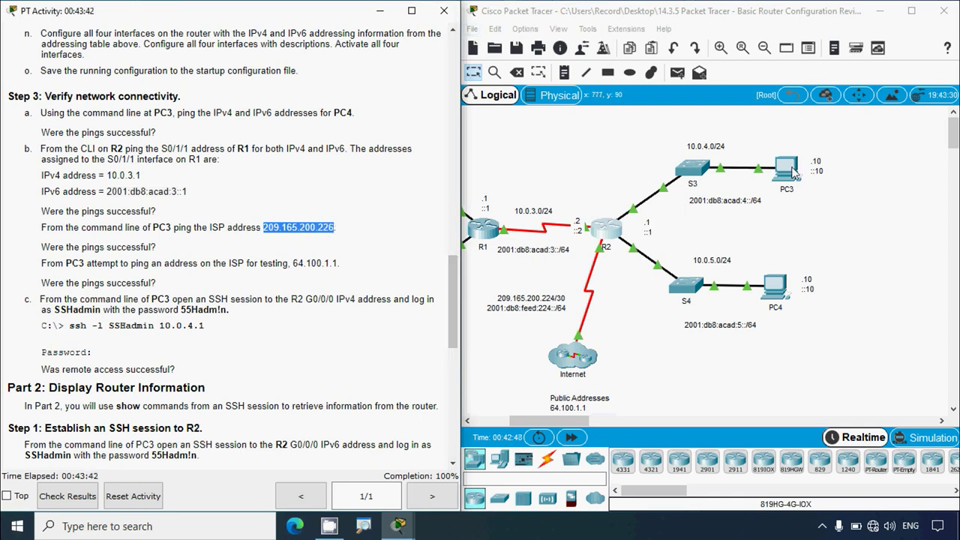
left_click(786, 169)
left_click(600, 153)
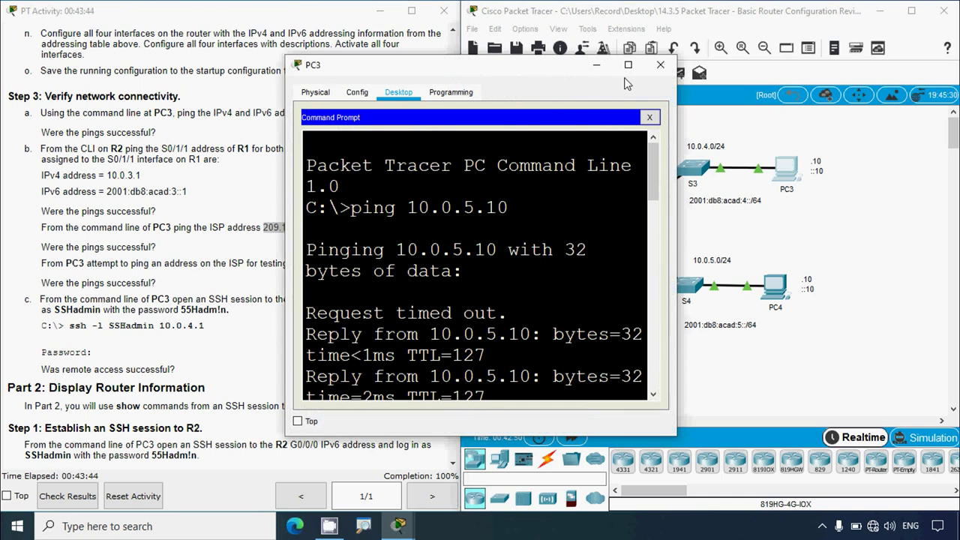
left_click(628, 65)
left_click_drag(940, 289, 222, 467)
type("ping")
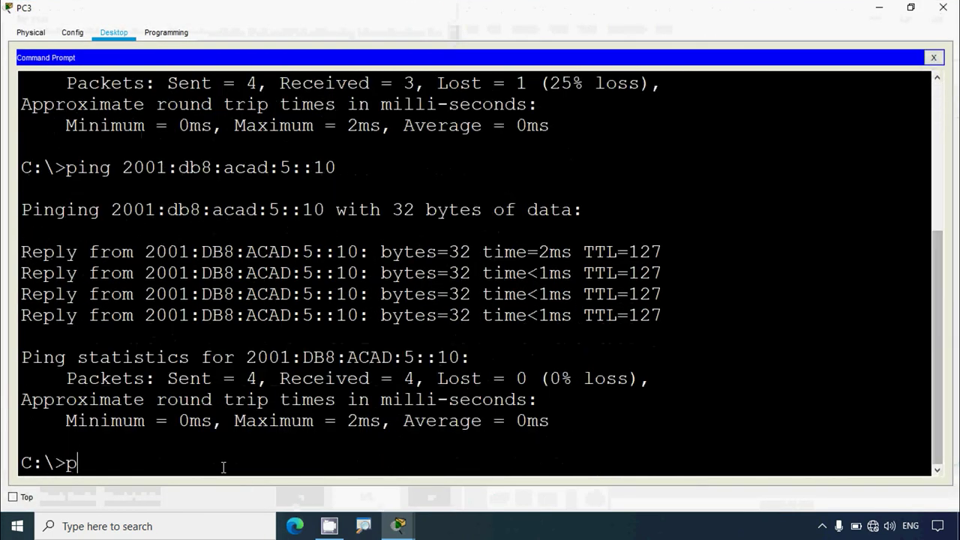
right_click(183, 465)
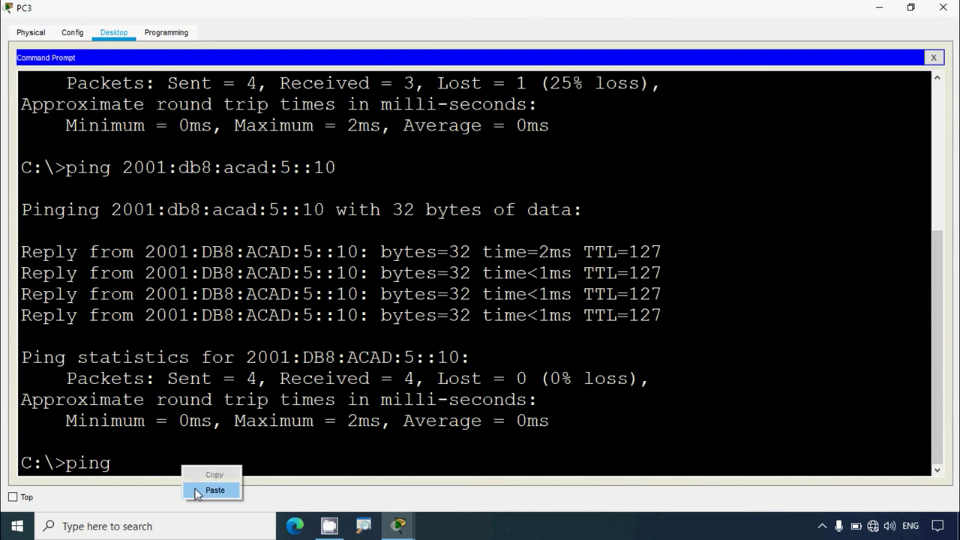
left_click(199, 491)
key("Return")
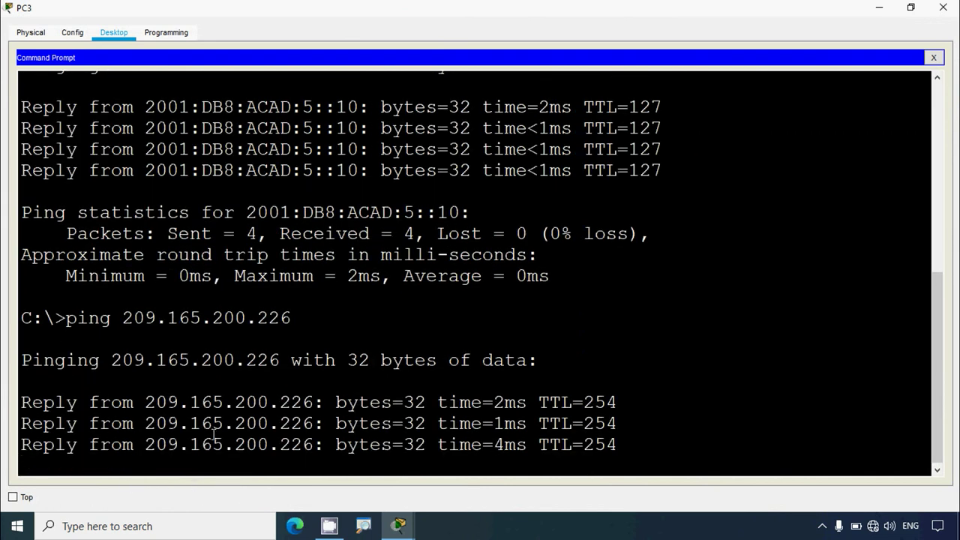
left_click(880, 9)
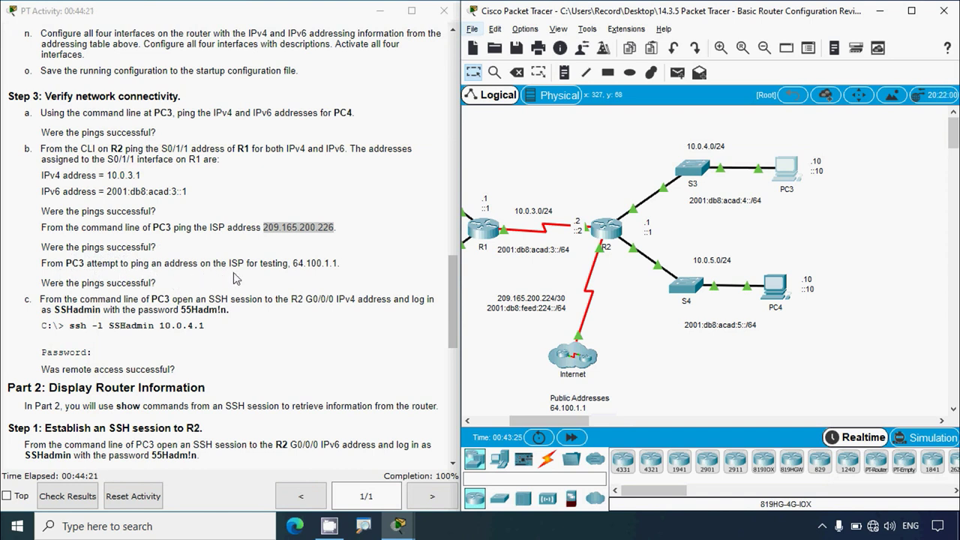
Ping 64.100.1.1 from PC3, which returns destination host unreachable
left_click_drag(290, 263, 340, 263)
key("ctrl+c")
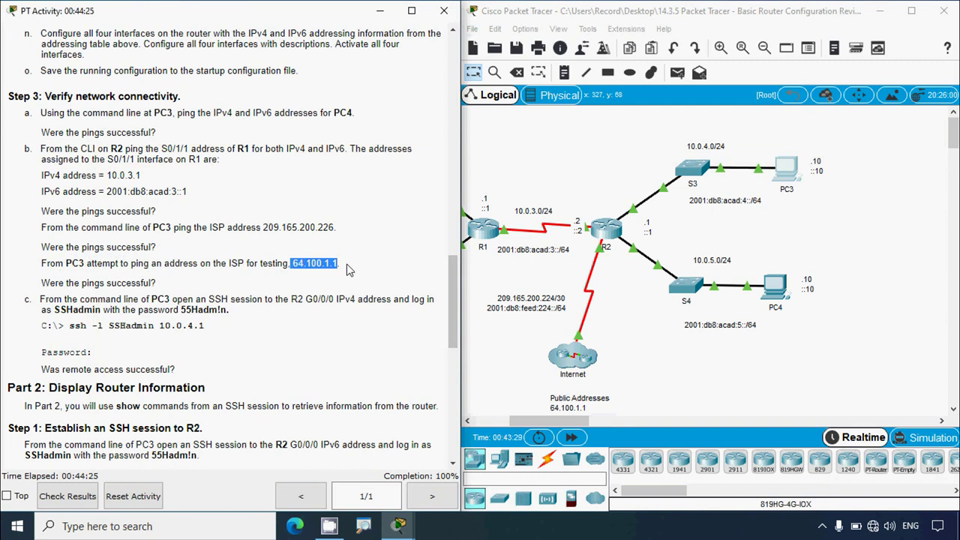
left_click(786, 192)
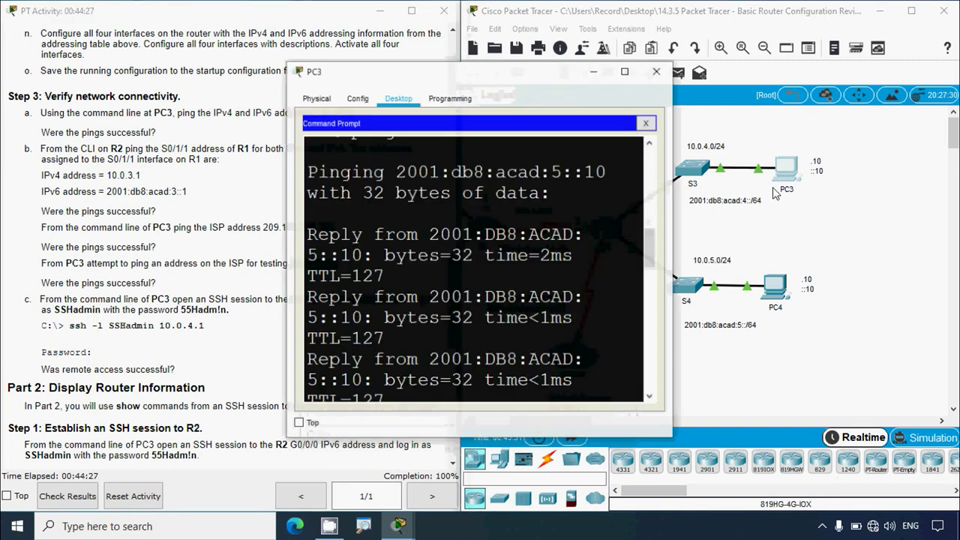
left_click(648, 60)
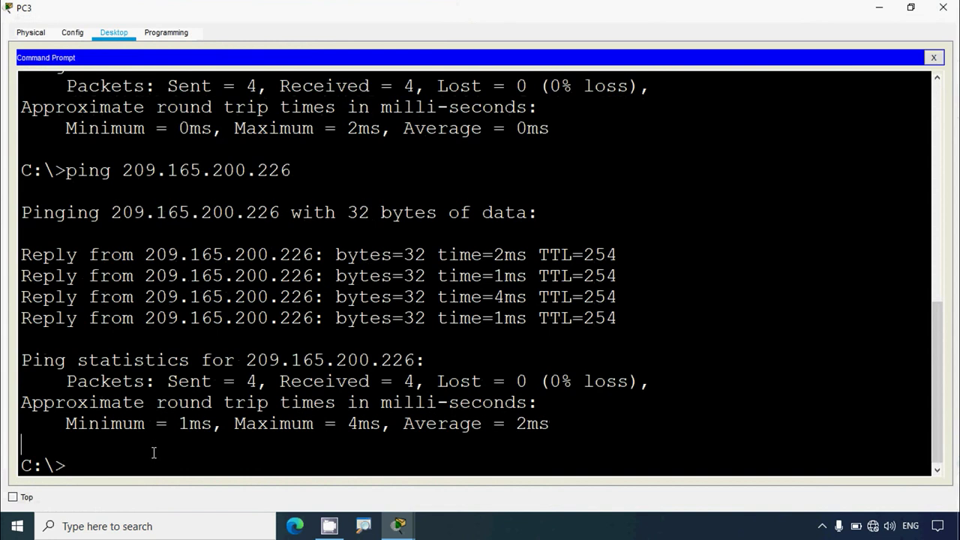
type("ping")
right_click(148, 459)
left_click(176, 484)
key("Return")
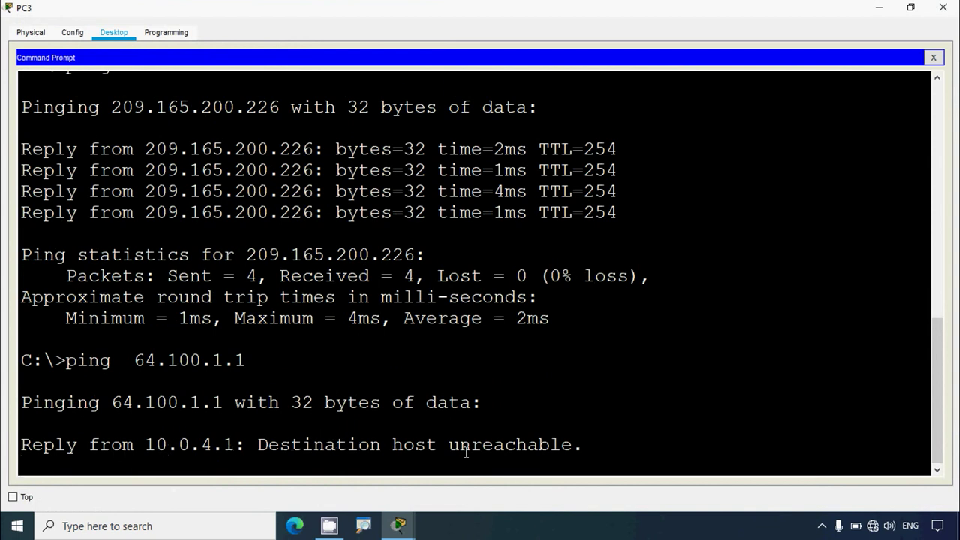
left_click(878, 9)
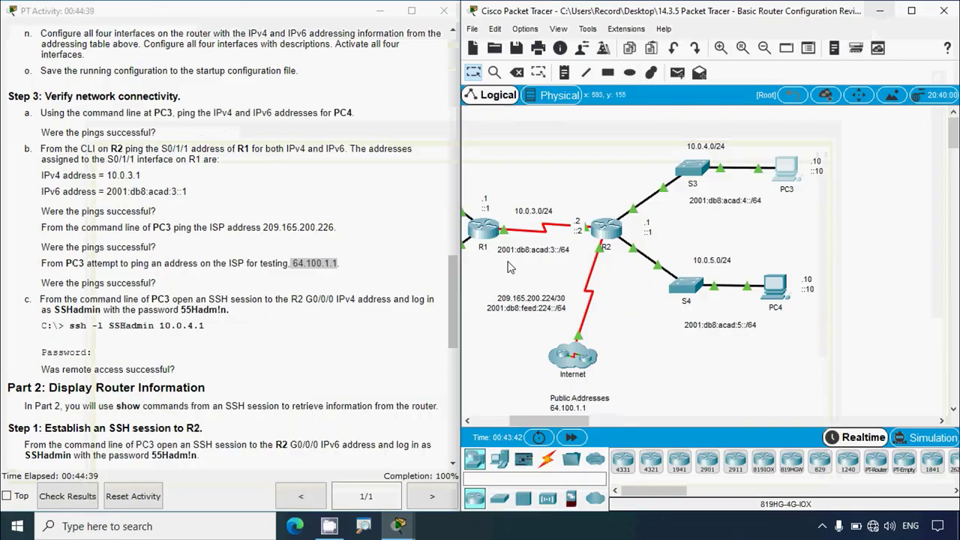
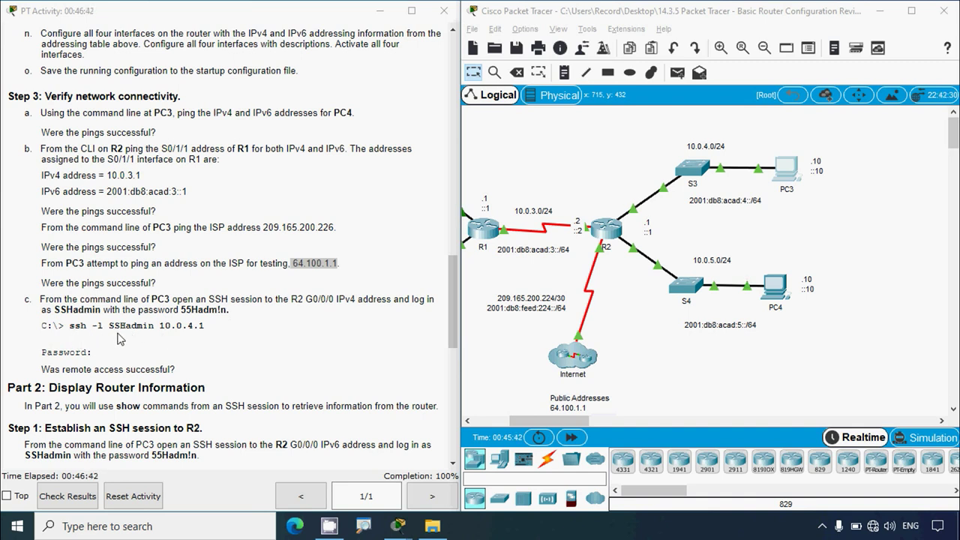
Copy R2's address 10.0.4.1 from the instructions and open PC3's full-screen command prompt
left_click_drag(160, 326, 207, 328)
key("ctrl+c")
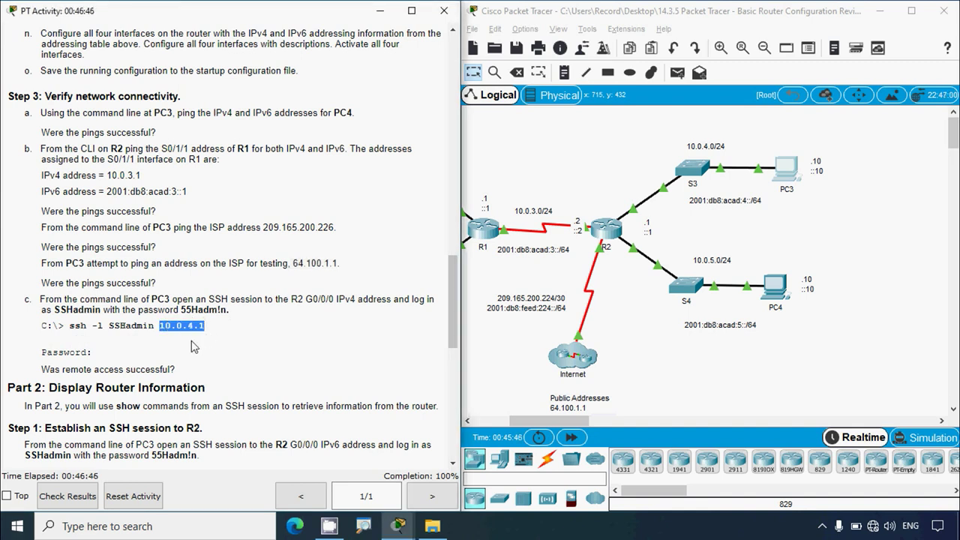
left_click(787, 174)
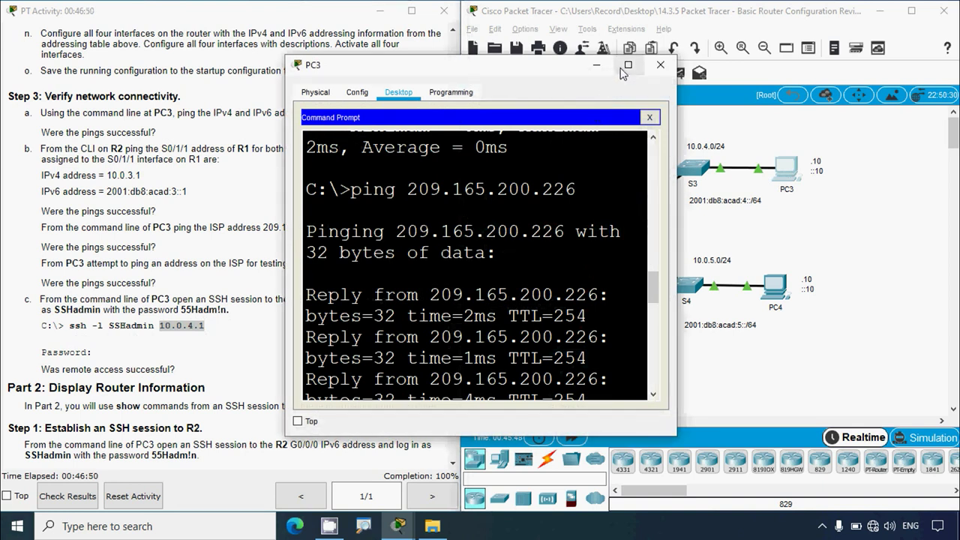
left_click(627, 64)
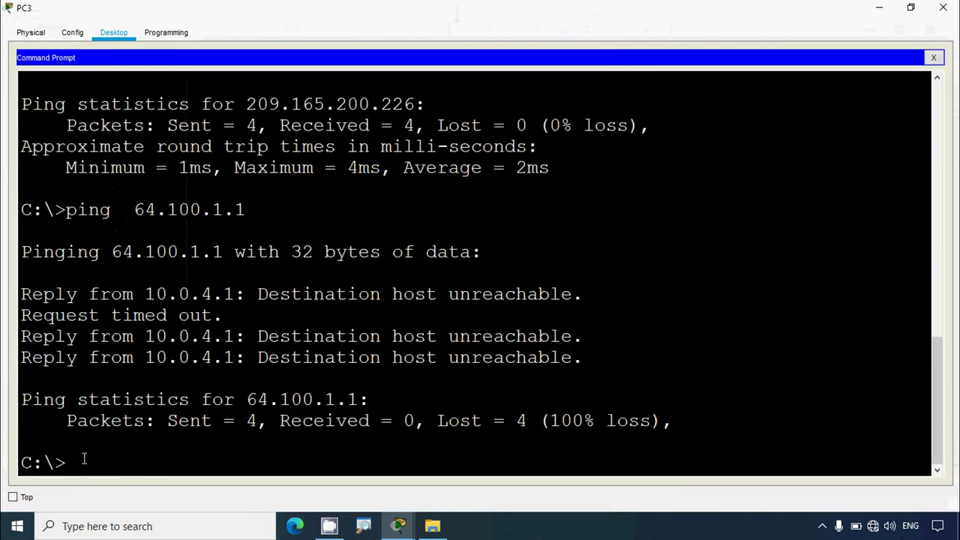
Run ssh to 10.0.4.1 with the SSH admin username, reaching the password prompt
type("ssh")
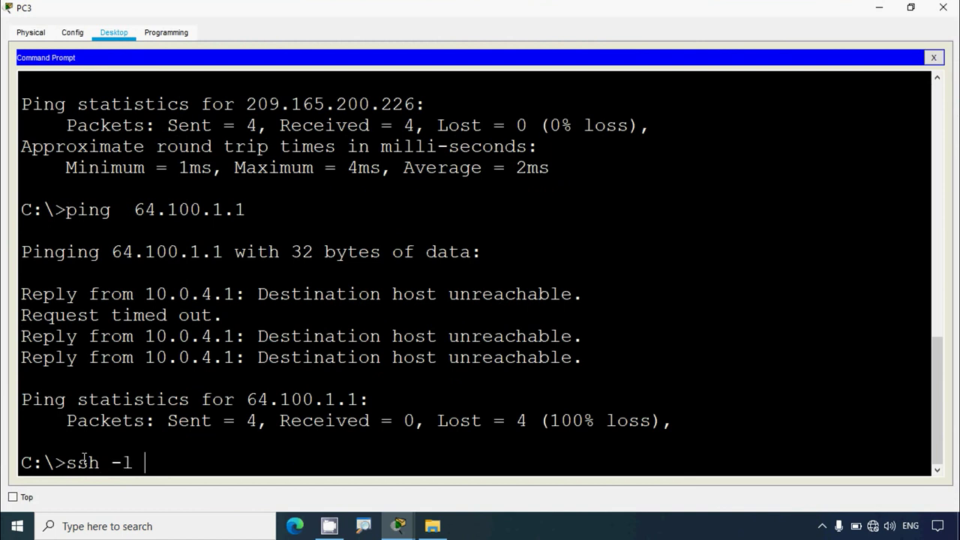
type(" -l SSHadmin")
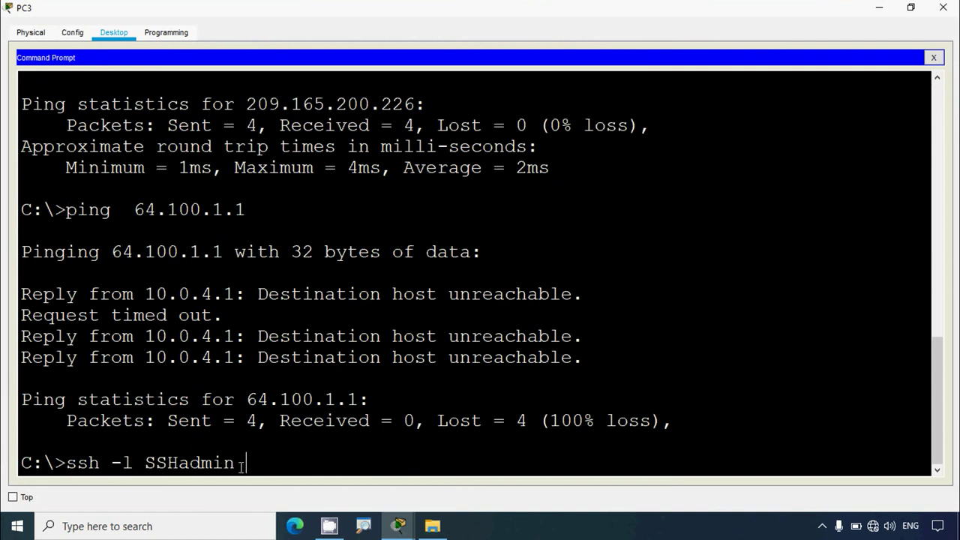
right_click(251, 464)
left_click(282, 486)
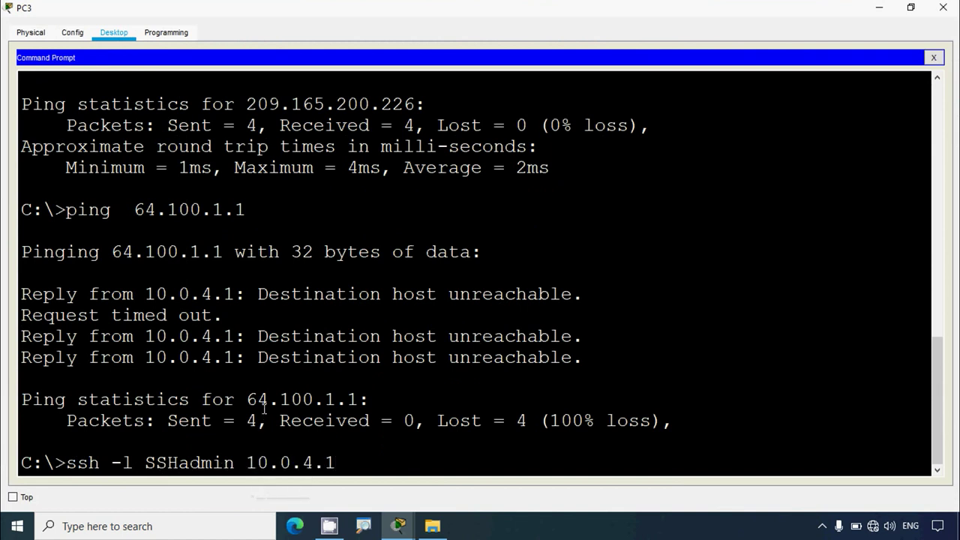
key("Return")
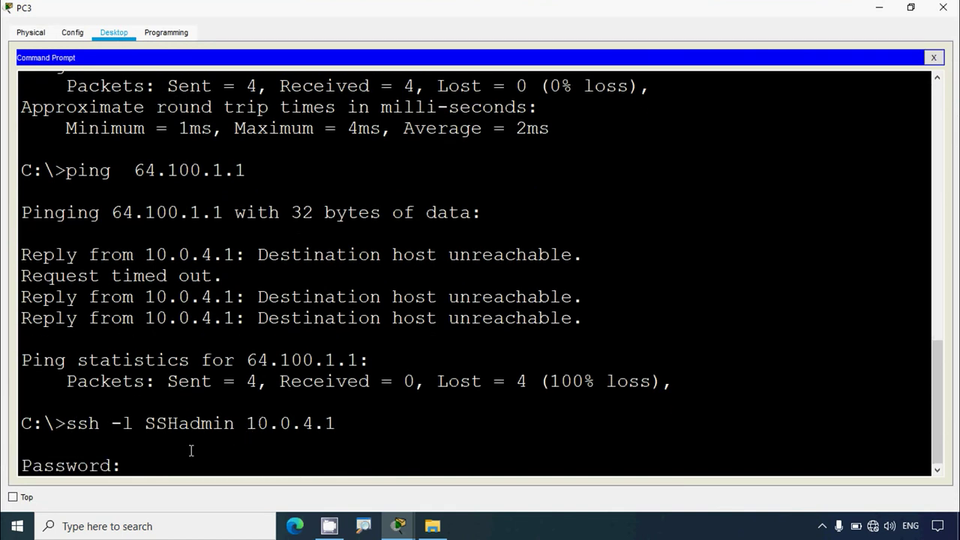
left_click(879, 7)
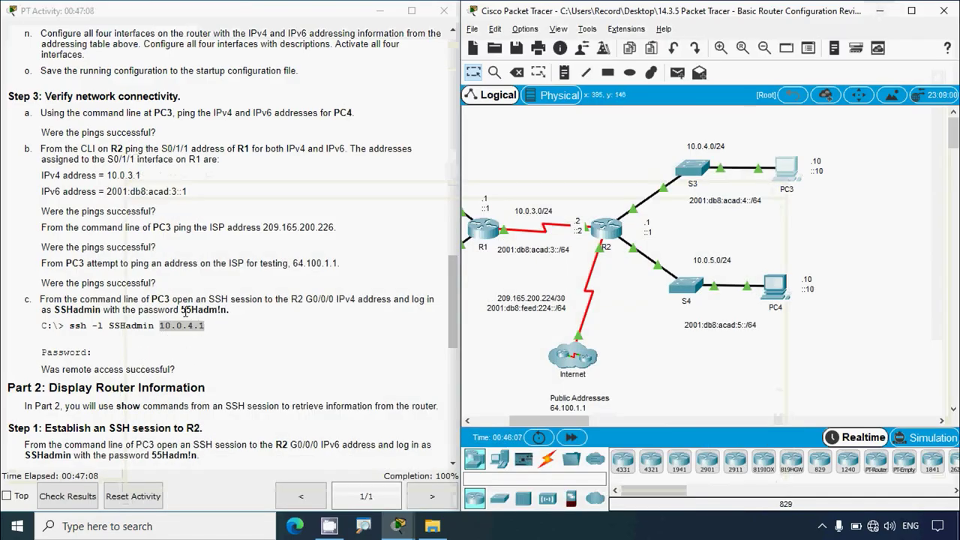
Copy the lab password and paste it at PC3's SSH password prompt to log in to R2
left_click_drag(181, 309, 223, 311)
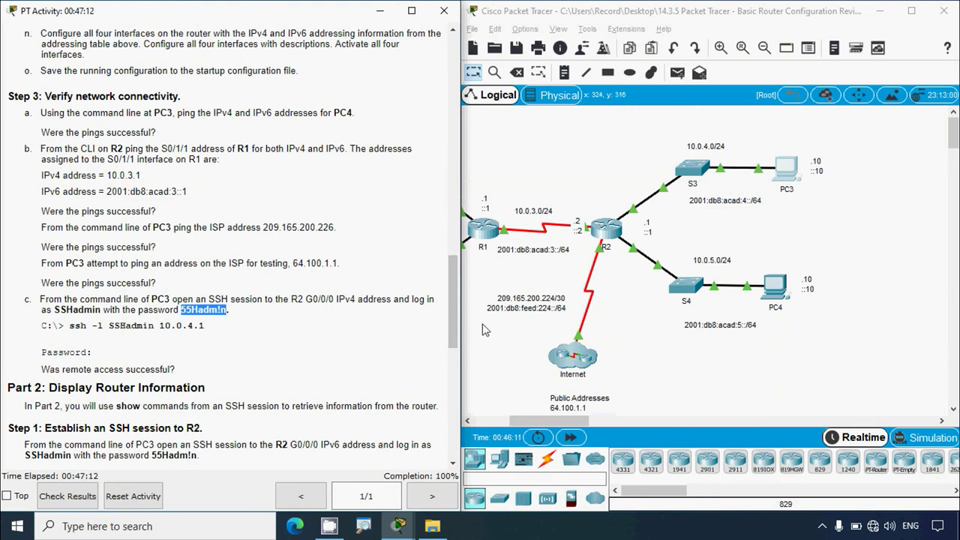
left_click(785, 169)
left_click(630, 66)
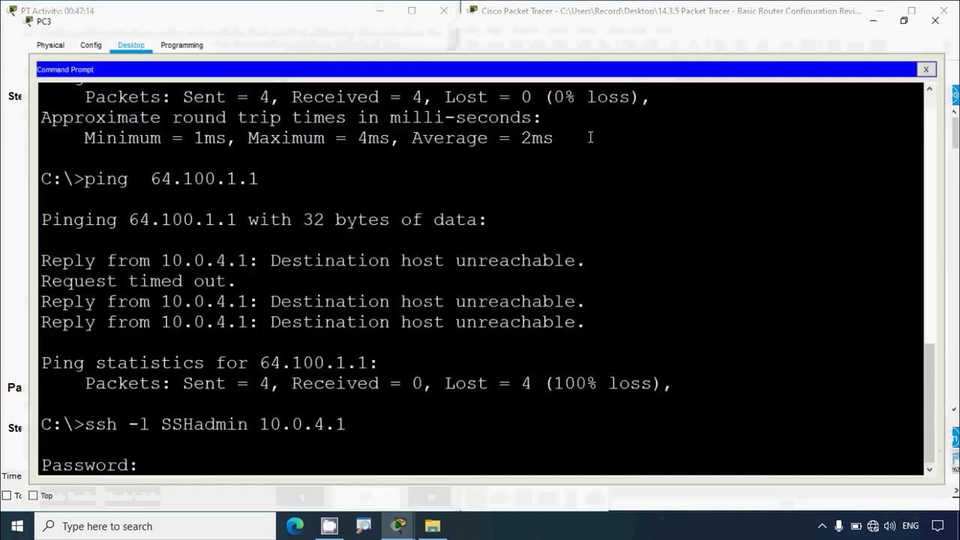
right_click(143, 467)
left_click(173, 492)
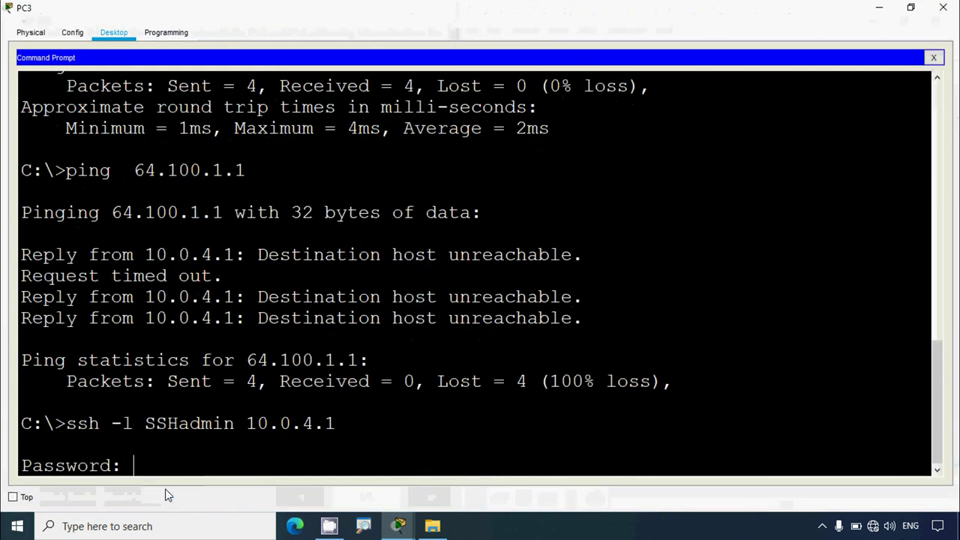
key("Return")
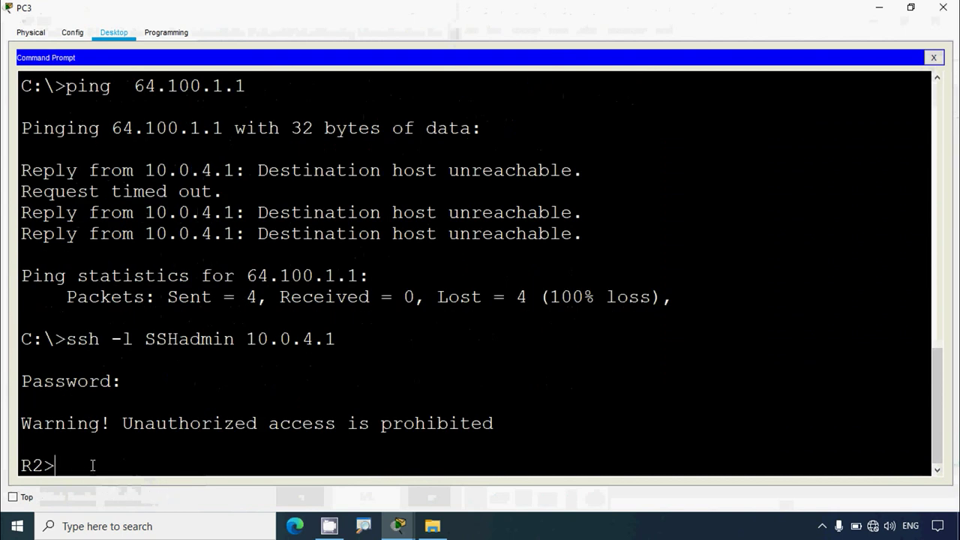
Check the R2> prompt and the 'Unauthorized access is prohibited' warning banner, then minimize PC3
left_click_drag(43, 465, 22, 465)
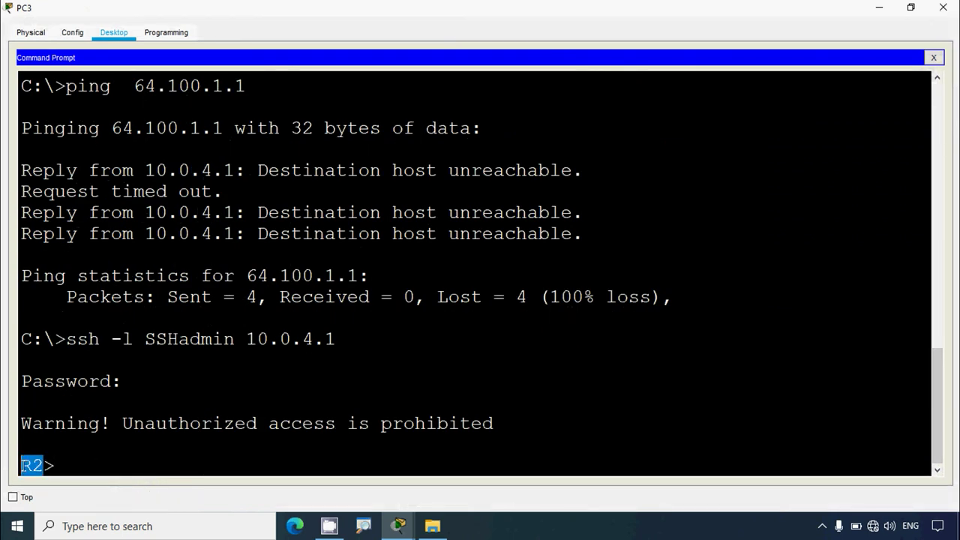
left_click_drag(21, 424, 112, 424)
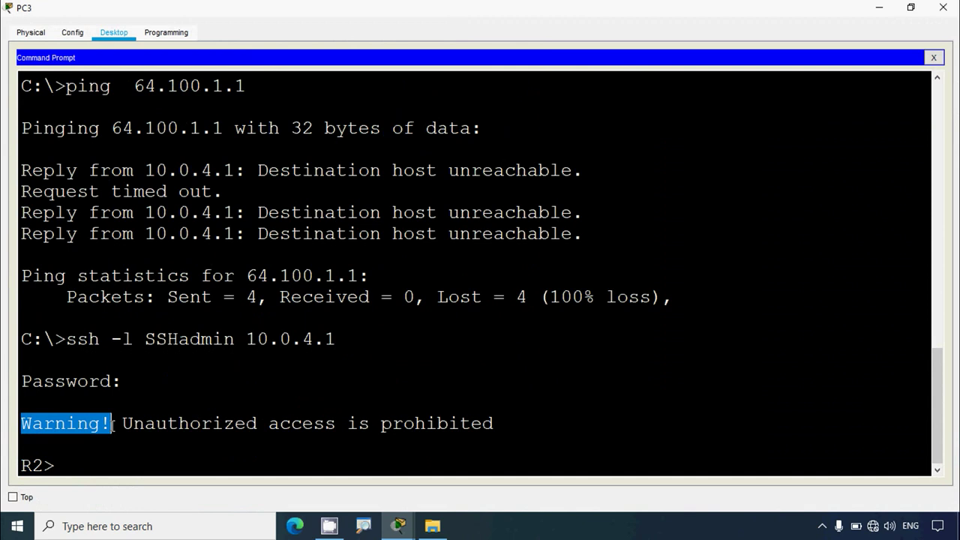
left_click(153, 425)
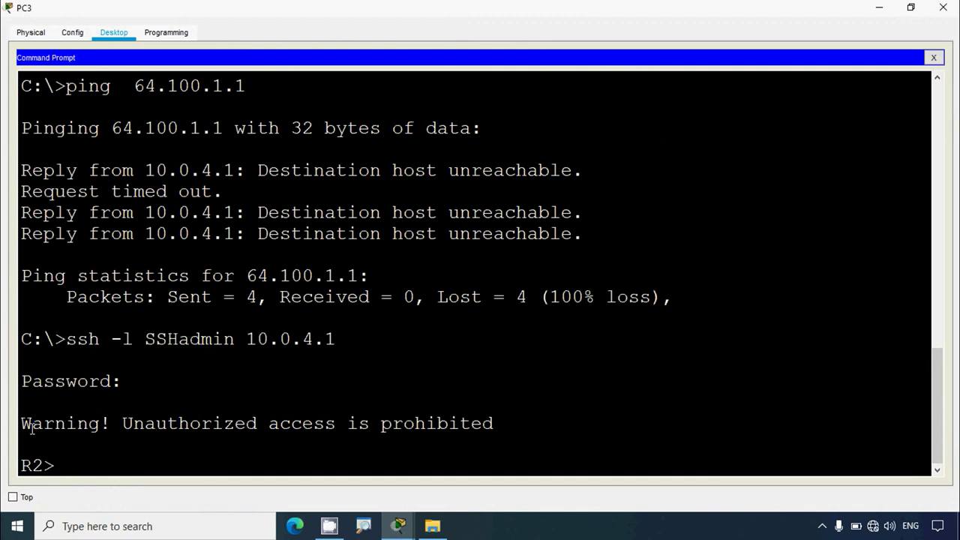
left_click_drag(31, 426, 495, 422)
left_click(85, 459)
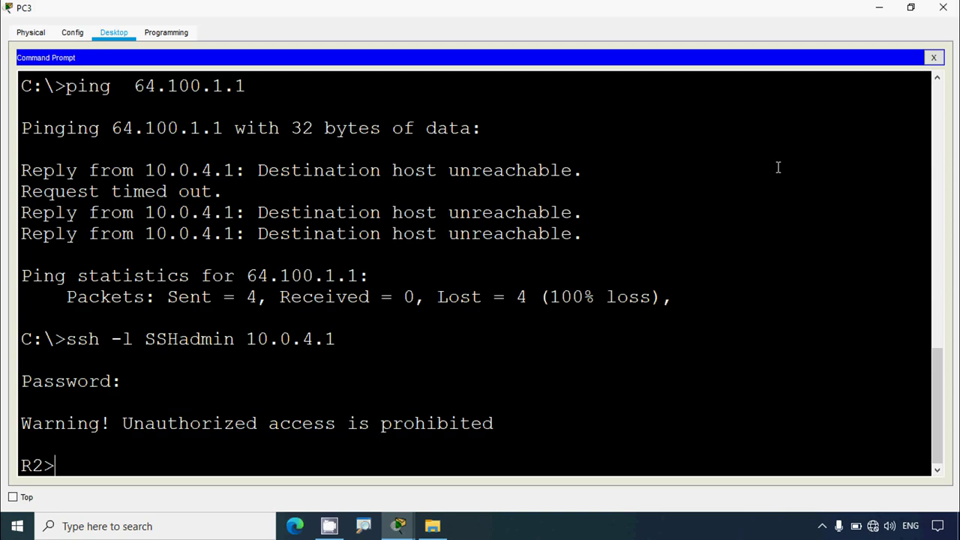
left_click(878, 7)
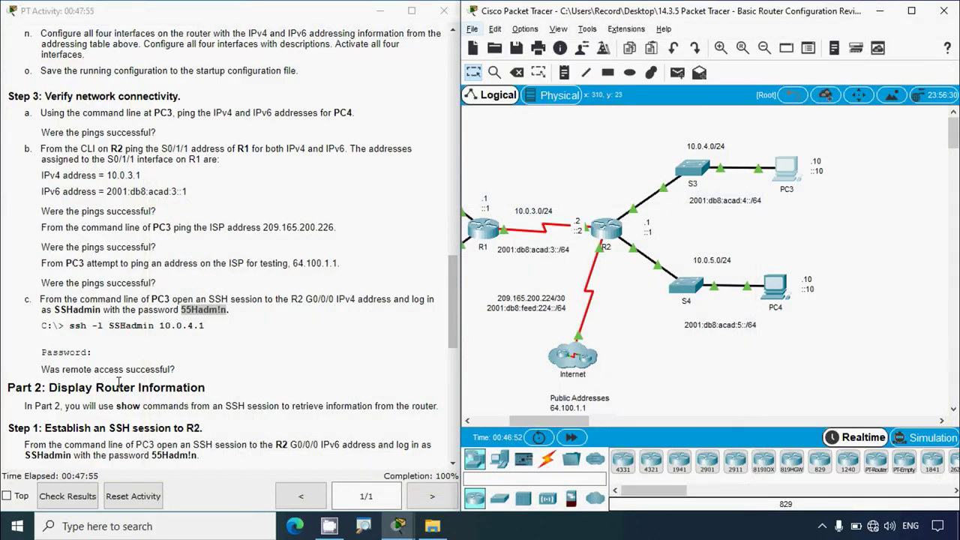
Copy R2 G0/0/0's IPv6 address 2001:db8:acad:4::1 from the Addressing Table, then return to PC3
scroll(135, 383, "down", 1)
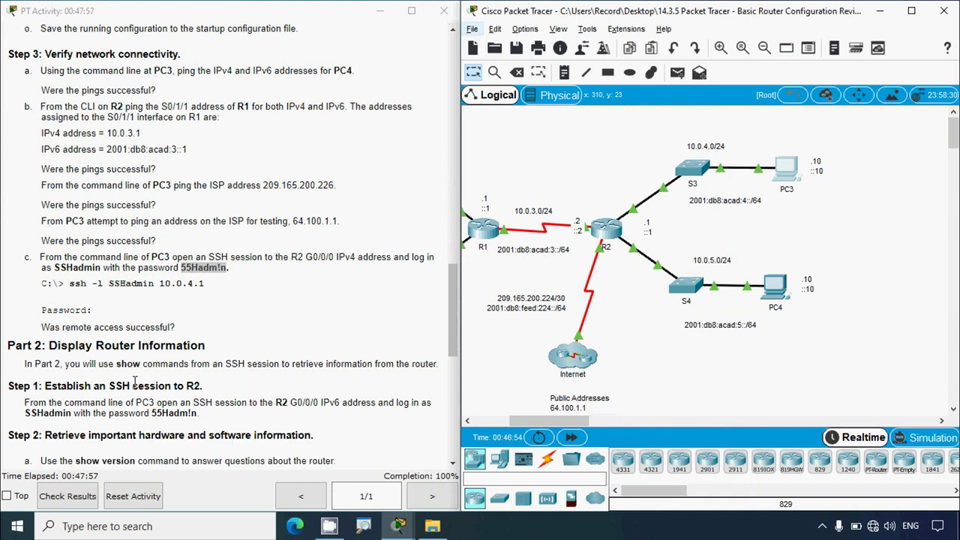
scroll(134, 382, "down", 3)
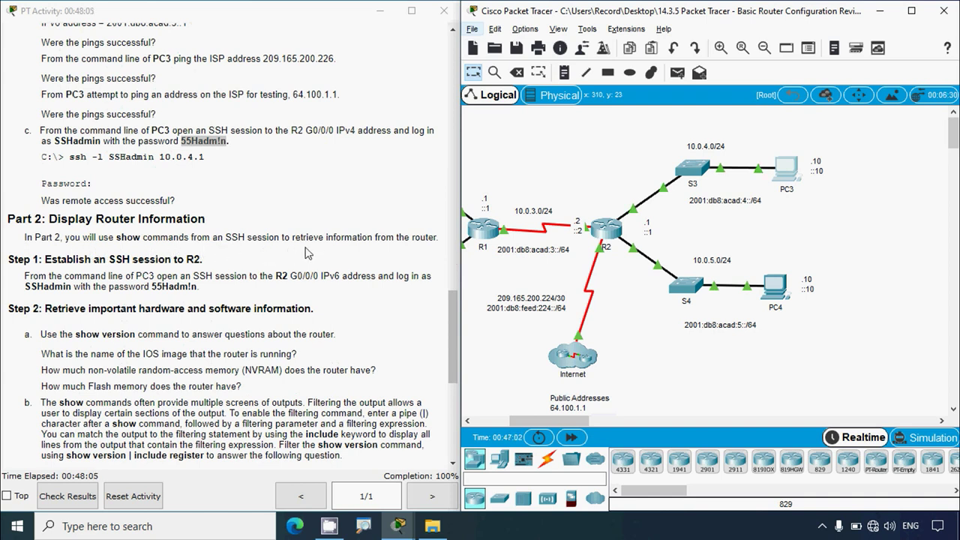
scroll(75, 298, "down", 1)
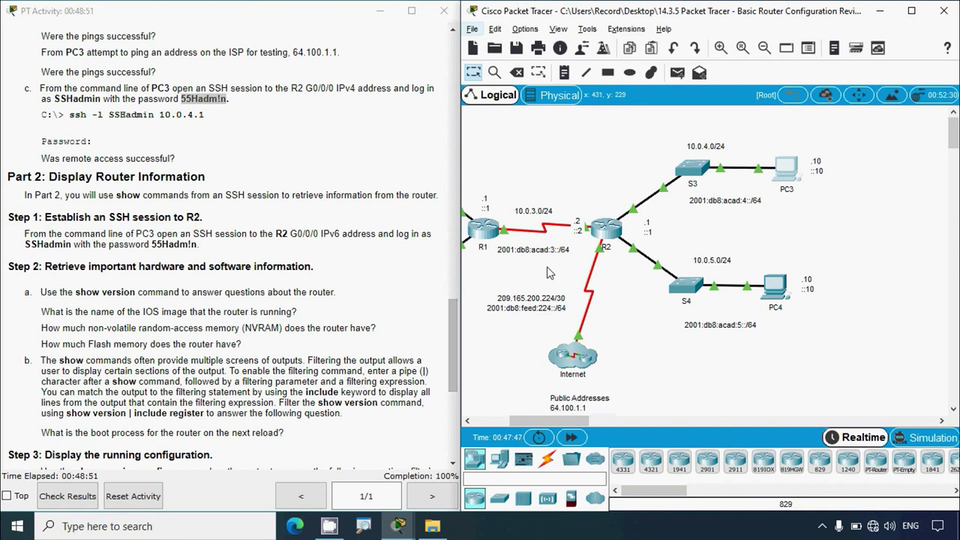
left_click(451, 332)
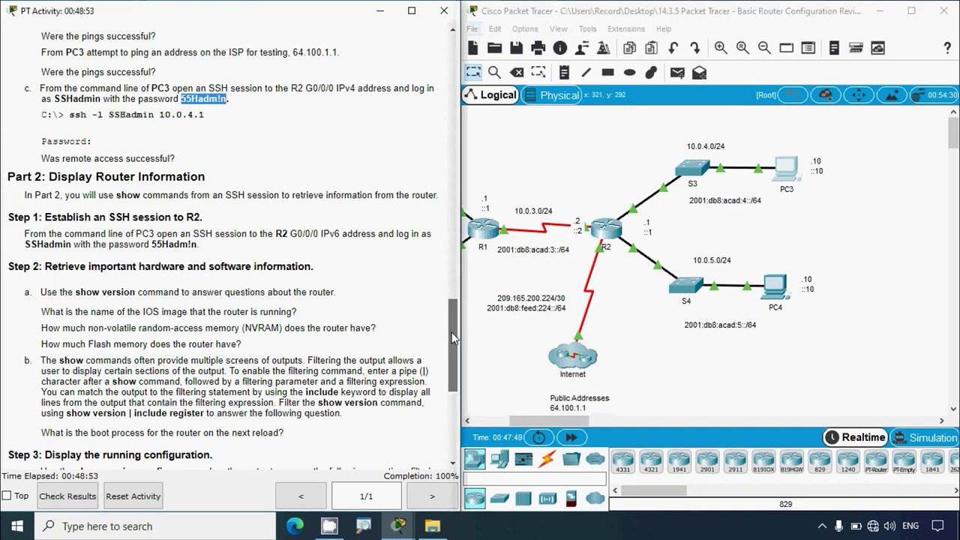
scroll(453, 337, "up", 20)
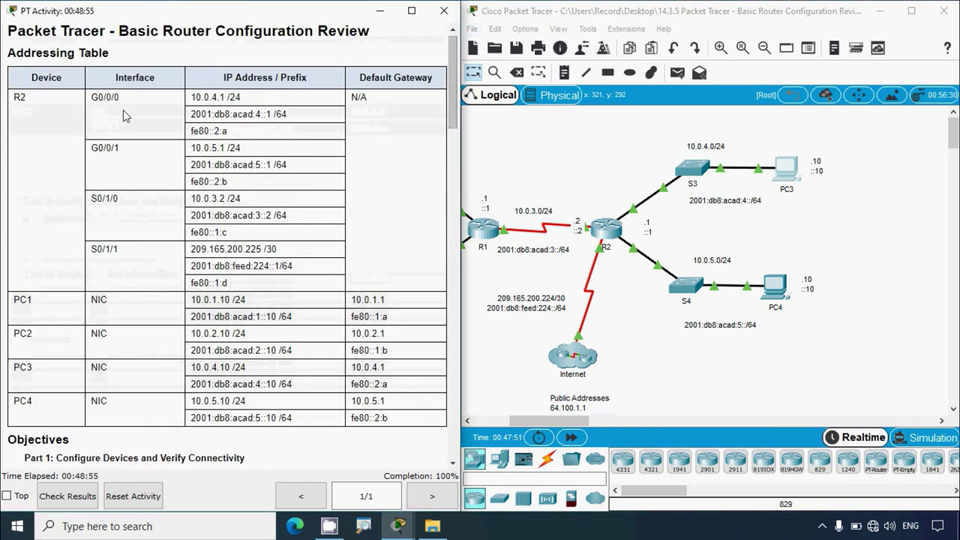
left_click_drag(191, 114, 268, 116)
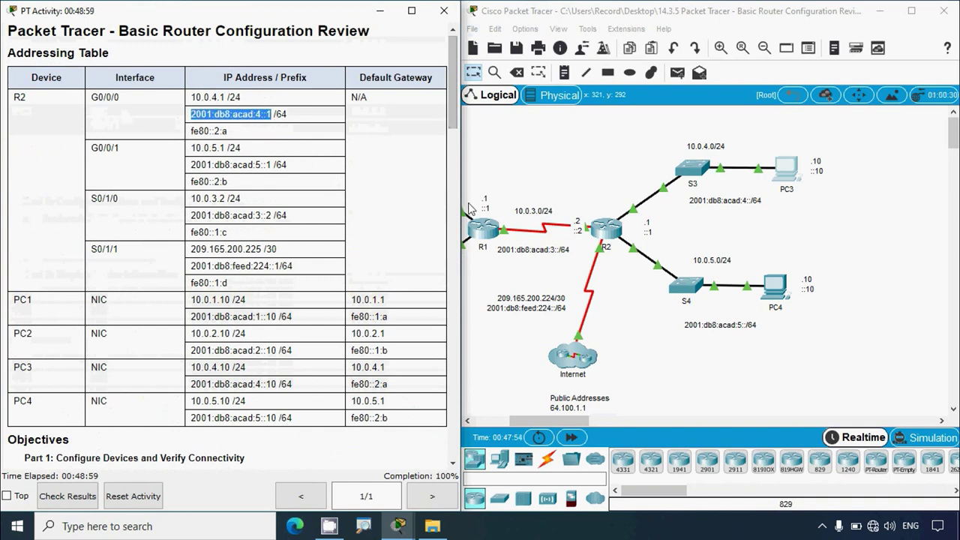
left_click(783, 175)
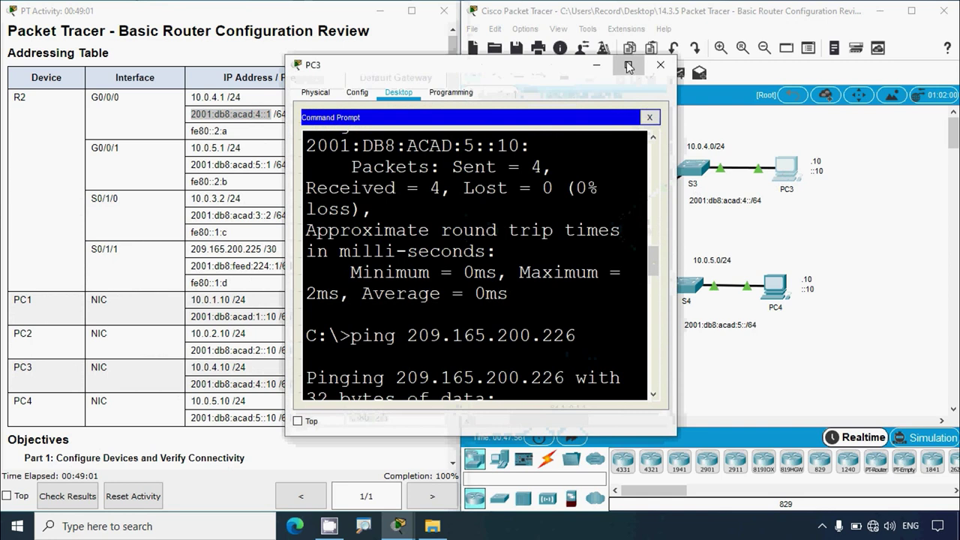
End the current IPv4 SSH session to R2 with exit
left_click(647, 54)
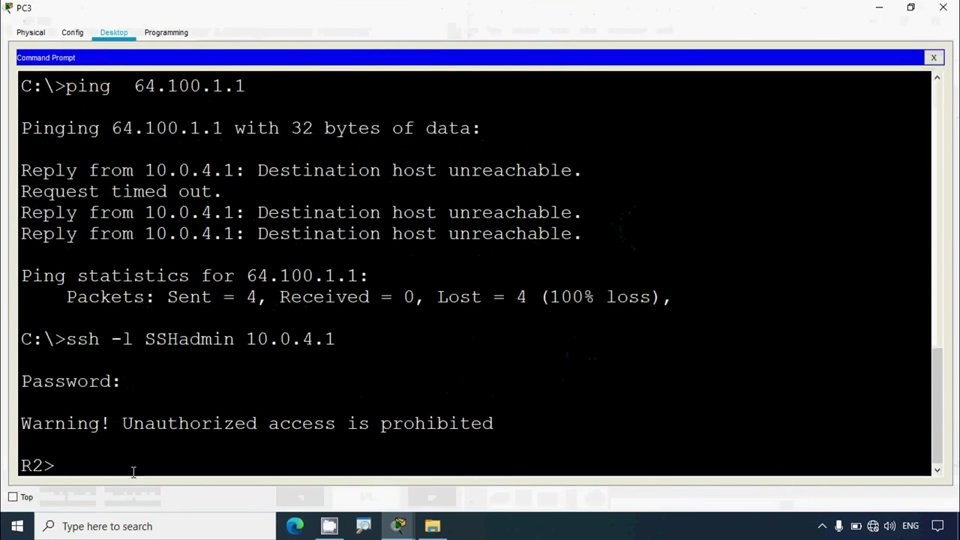
type("exit")
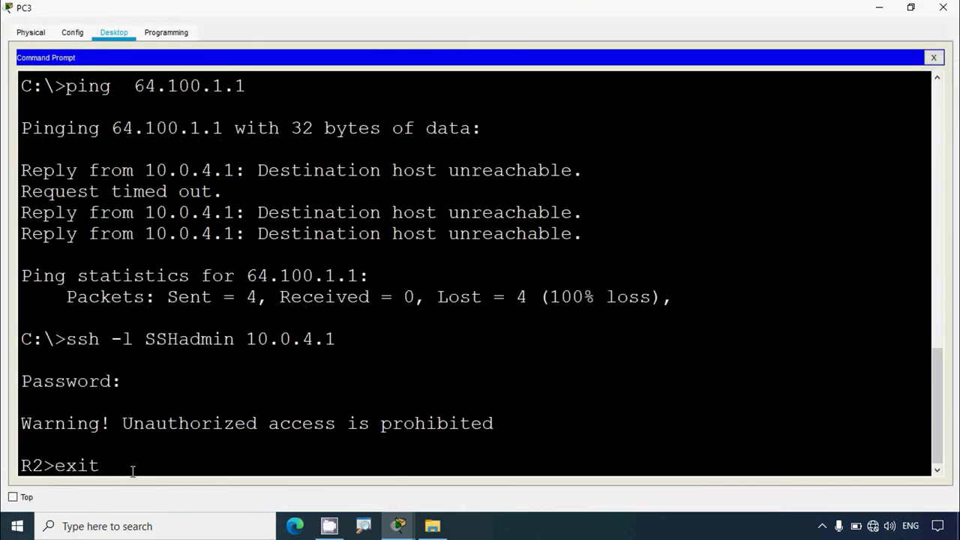
key("Return")
key("Return")
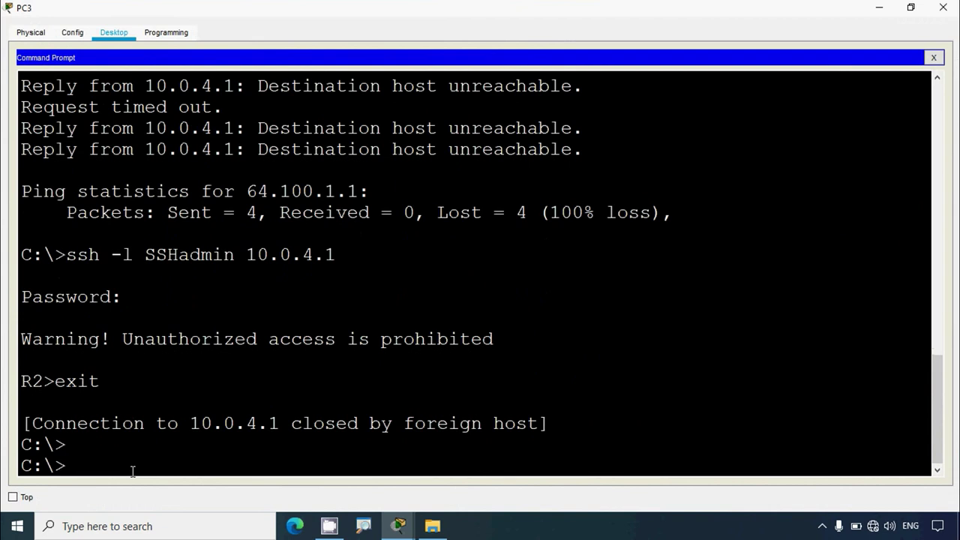
SSH to 2001:db8:acad:4::1 with the SSH admin username, reaching the password prompt
type("ssh -l SSH")
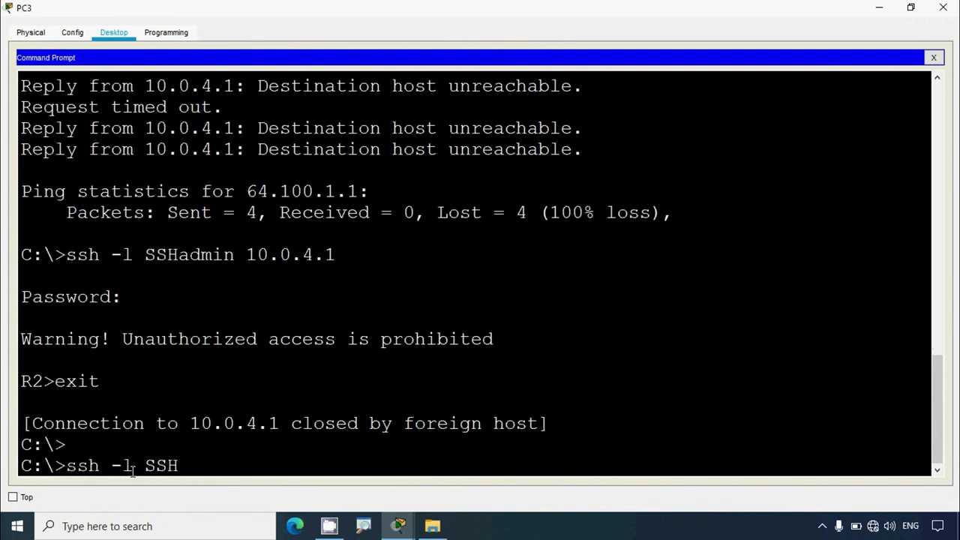
type("ADMI")
key("BackSpace")
key("BackSpace")
type("admin")
right_click(248, 467)
left_click(266, 492)
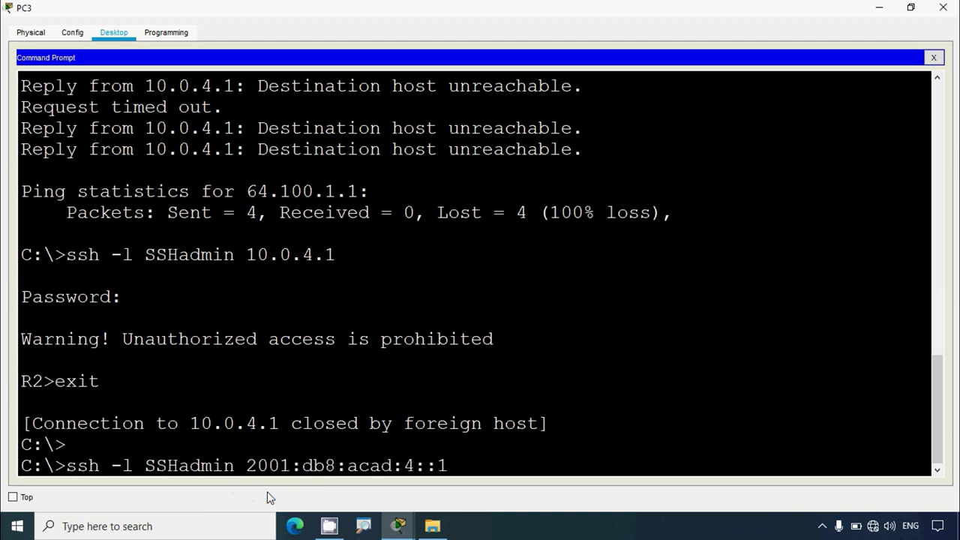
key("Return")
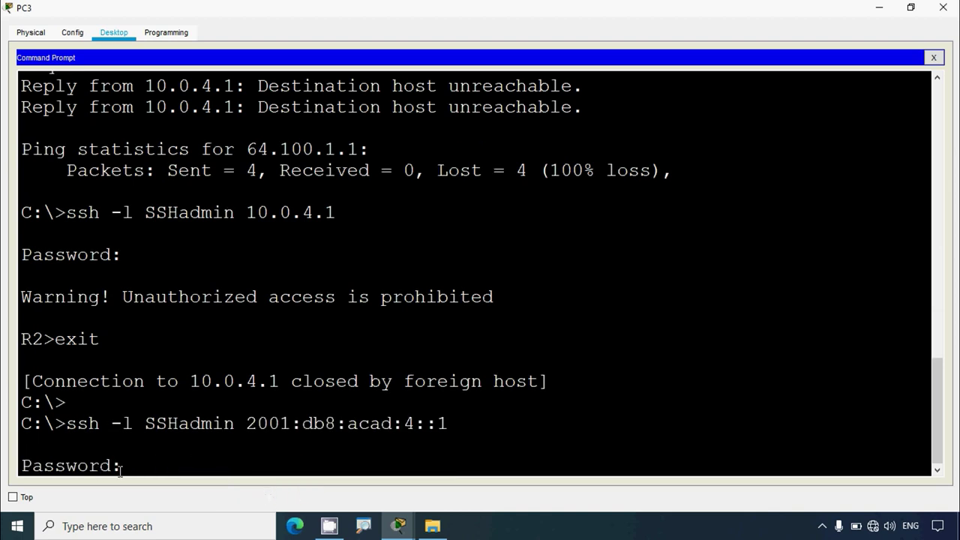
left_click(879, 7)
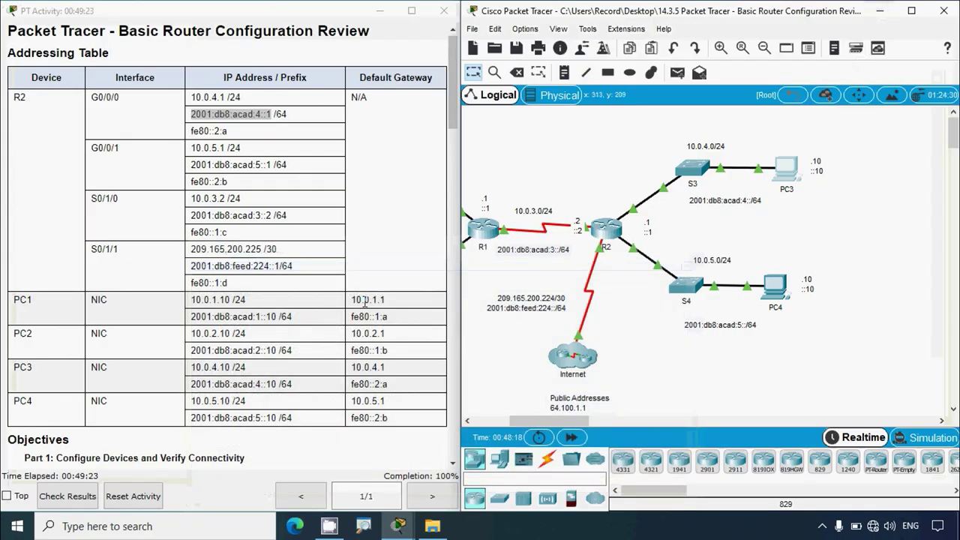
Copy the Step 1 login password and paste it into PC3's IPv6 SSH password prompt
scroll(298, 337, "down", 20)
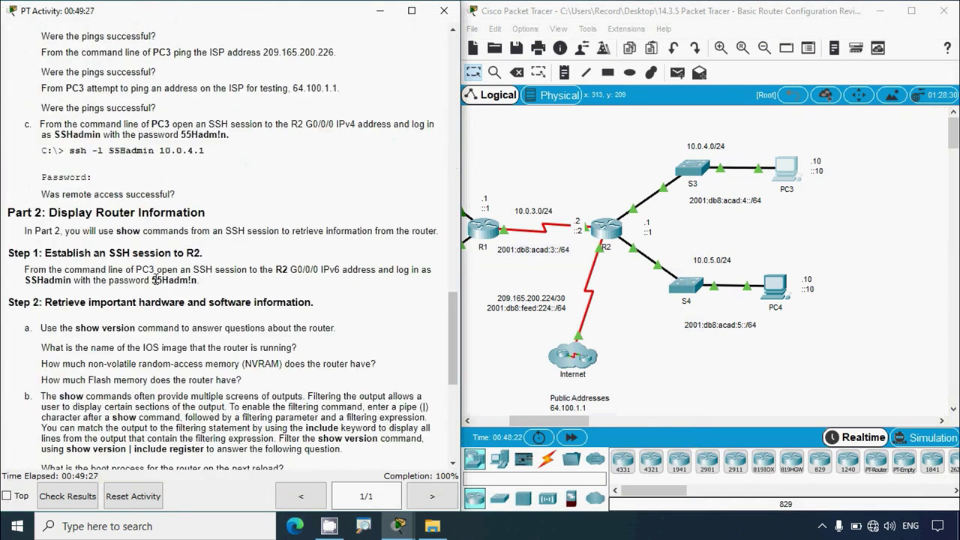
left_click_drag(152, 282, 189, 281)
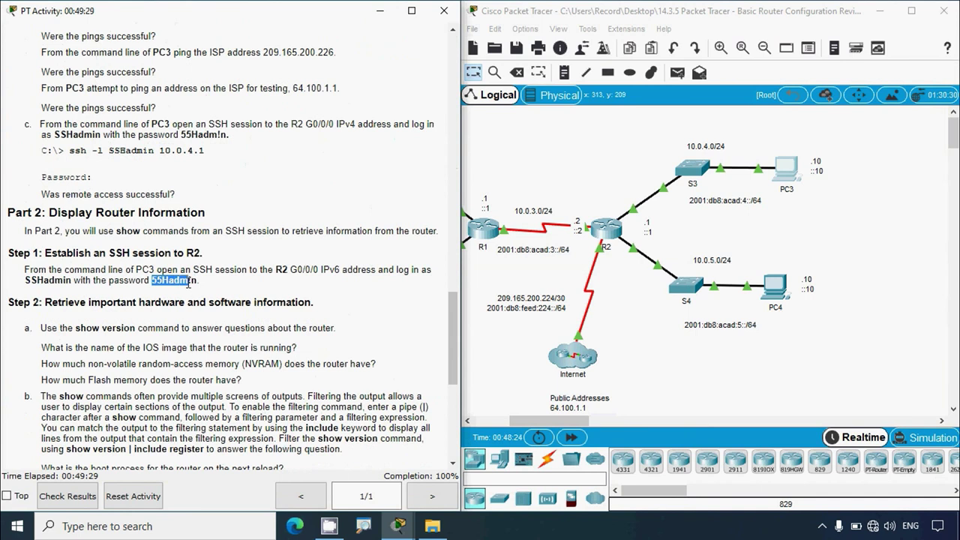
key("alt+Tab")
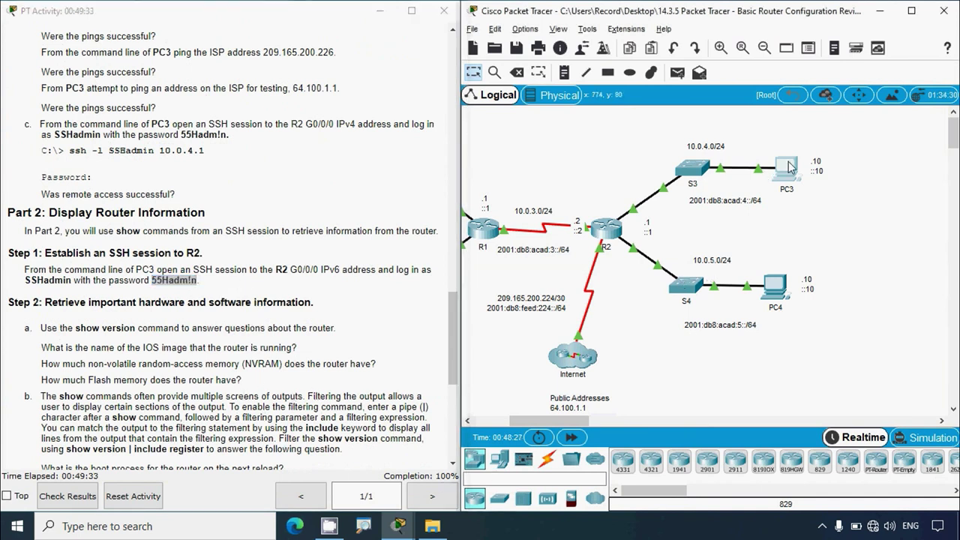
left_click(787, 168)
left_click(628, 66)
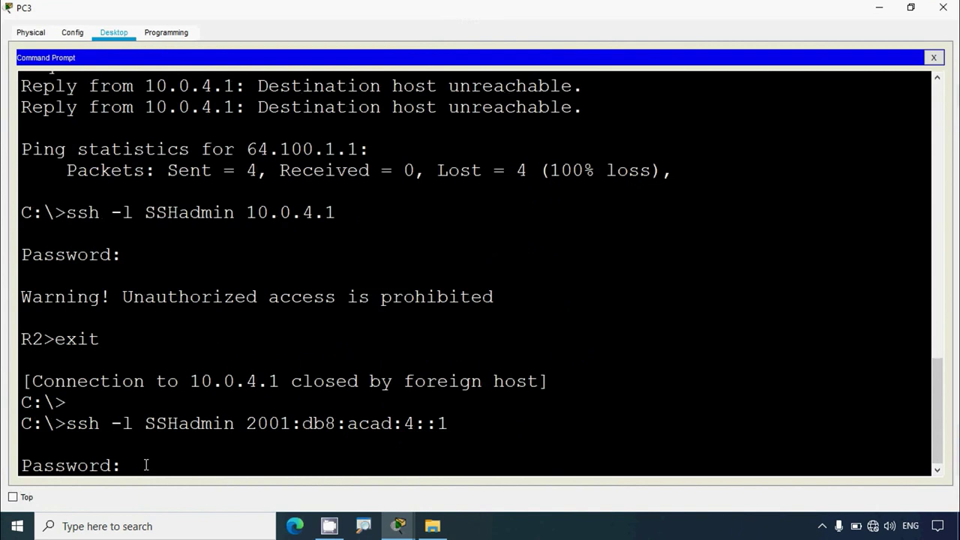
key("ctrl+v")
key("Return")
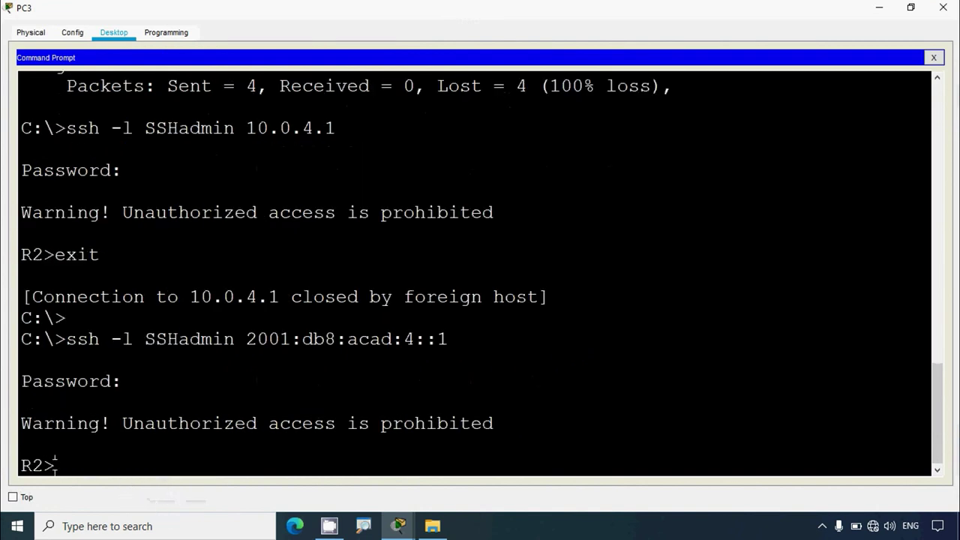
Check the R2> prompt and locate the show version question in the instructions
left_click_drag(55, 464, 18, 465)
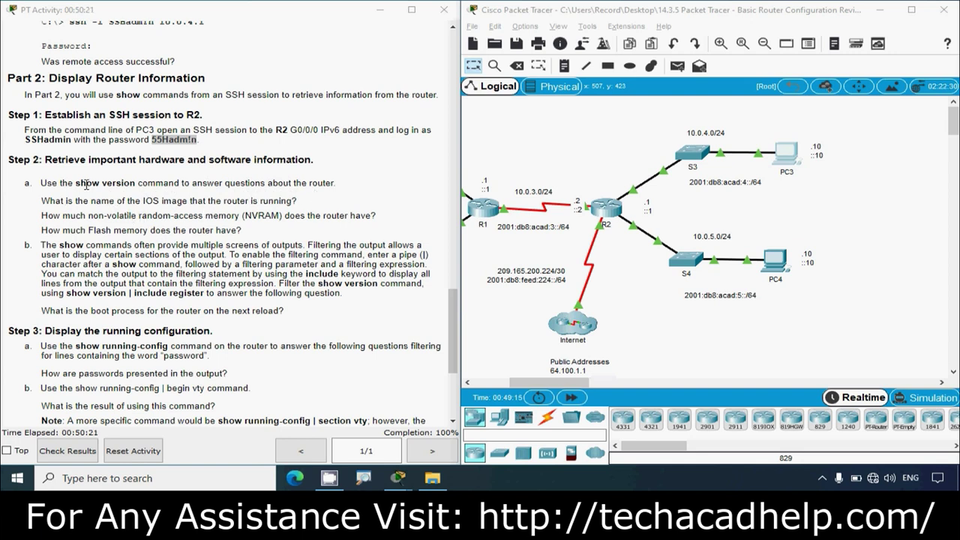
left_click_drag(75, 183, 147, 183)
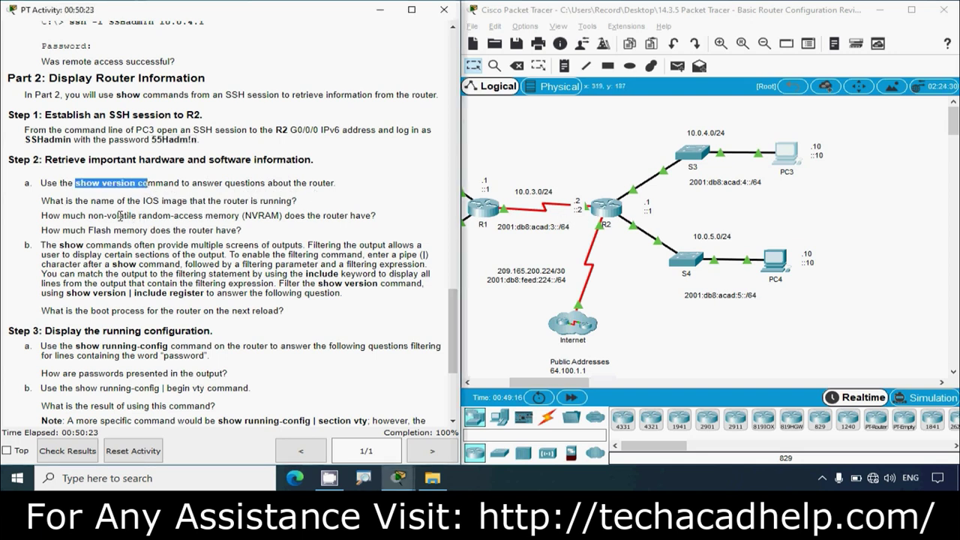
left_click(93, 215)
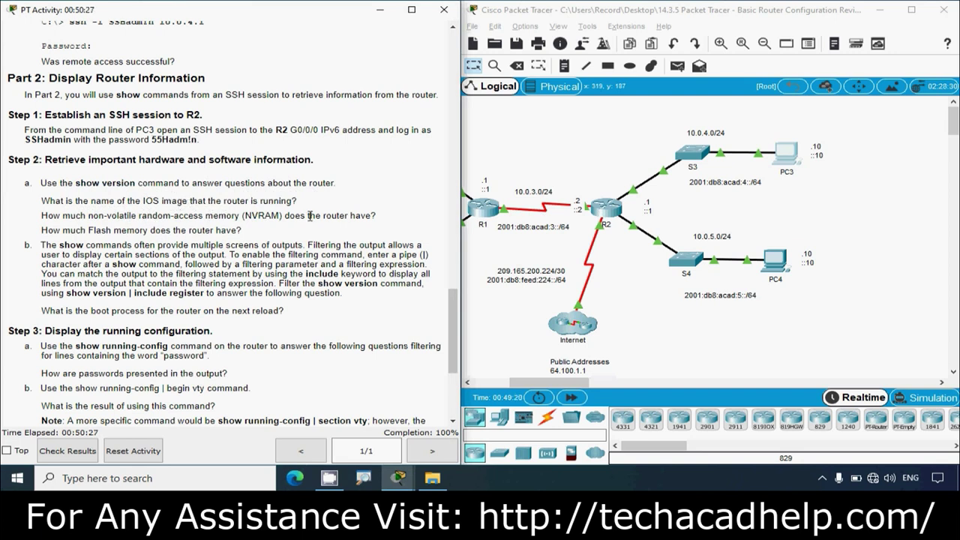
Run enable at the R2> prompt in PC3's terminal; the first password attempt fails
left_click(787, 159)
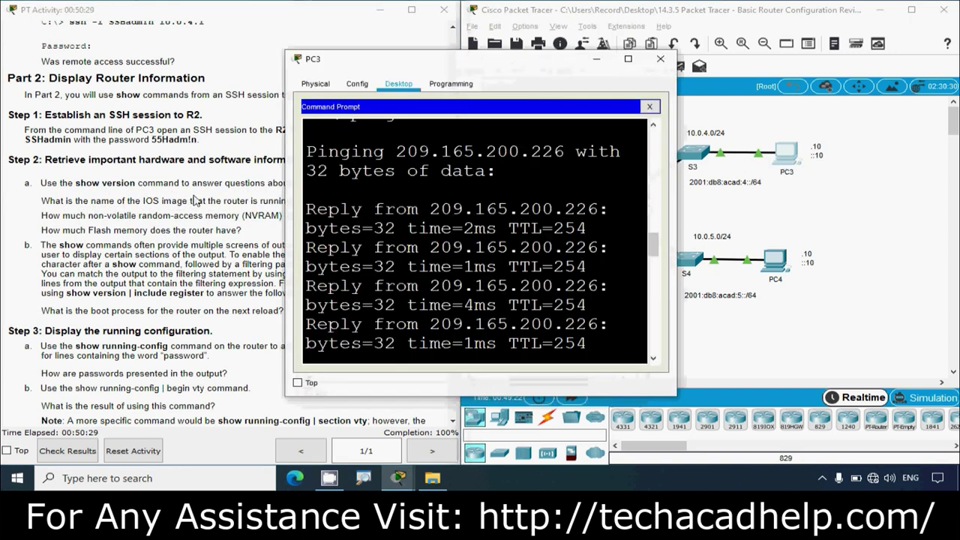
left_click(627, 58)
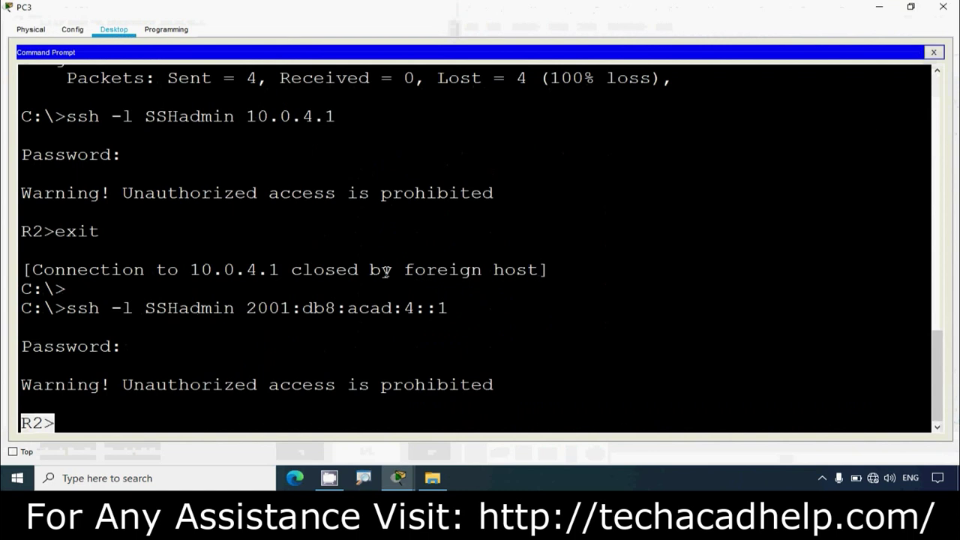
left_click(91, 423)
type("enable")
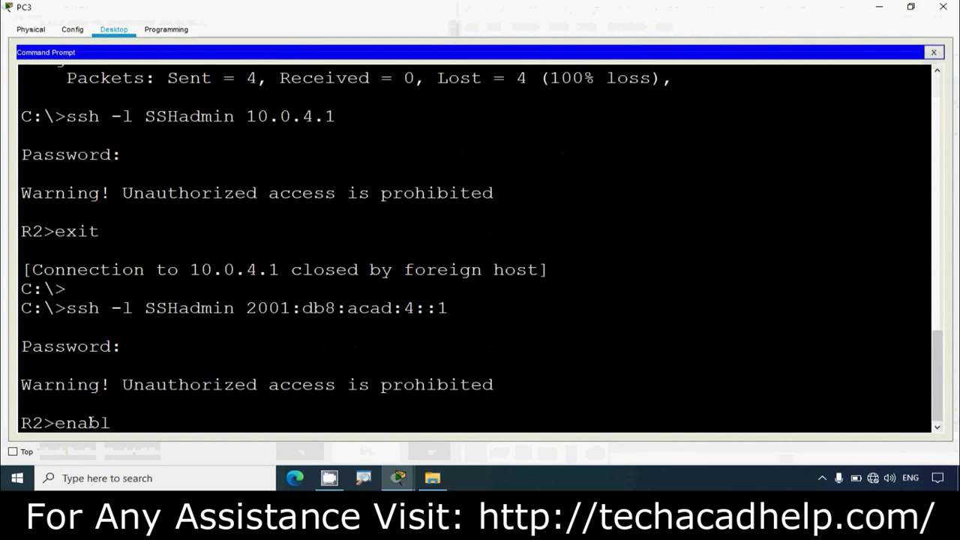
key("Return")
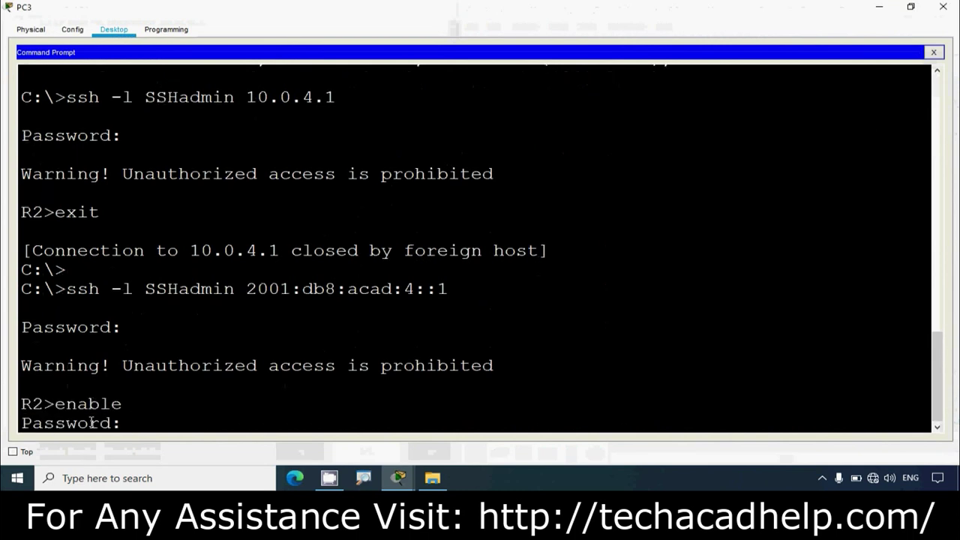
key("Return")
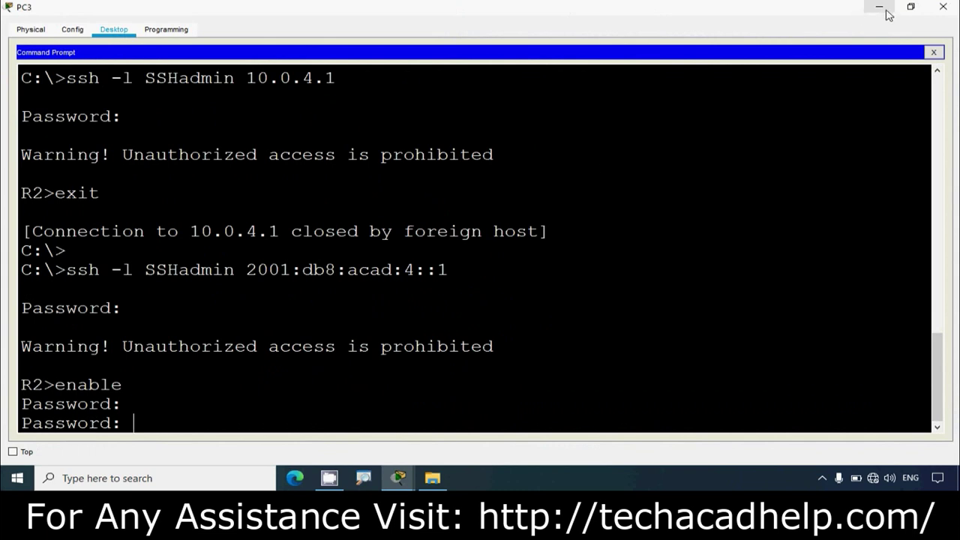
left_click(910, 7)
Copy the step d enable password and paste it at the prompt to reach R2#
left_click(191, 198)
scroll(192, 198, "up", 15)
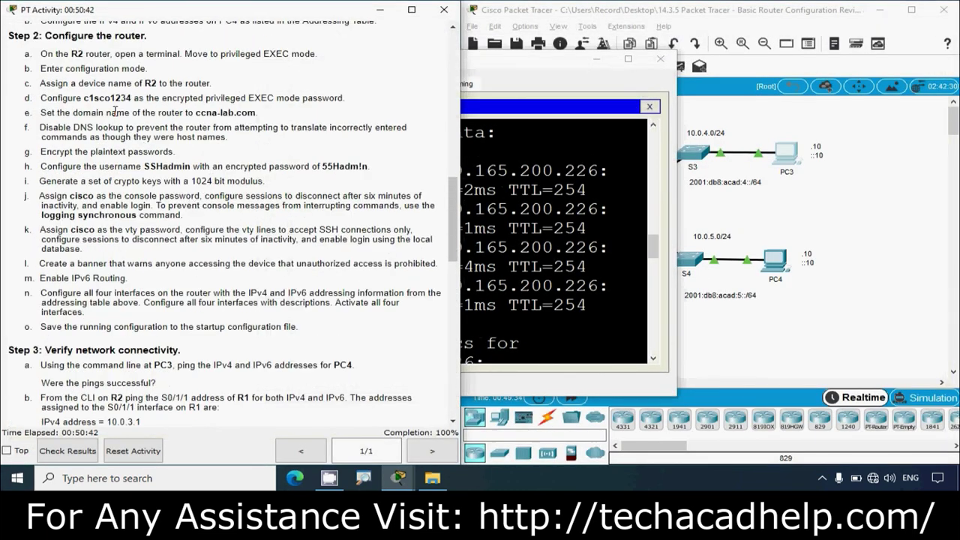
left_click_drag(84, 99, 133, 101)
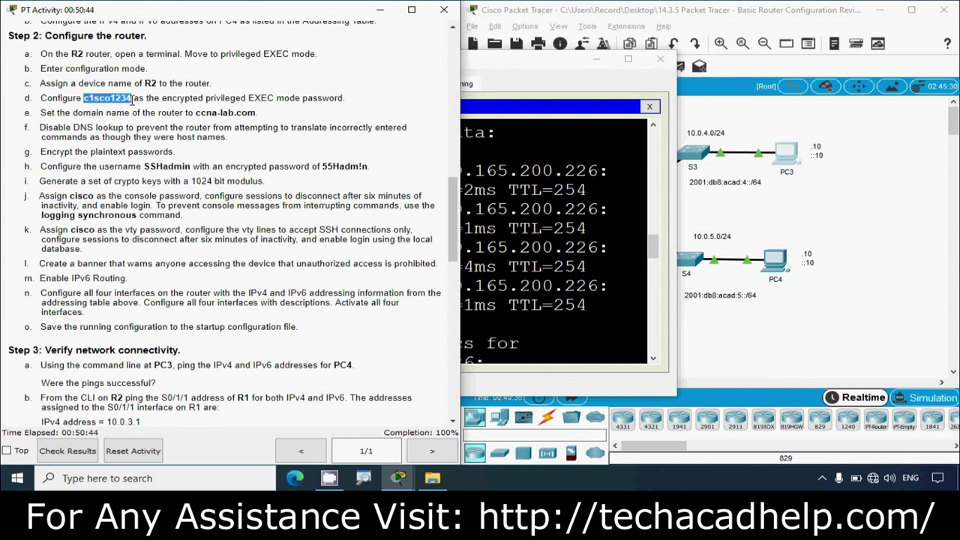
left_click(512, 275)
scroll(573, 350, "down", 10)
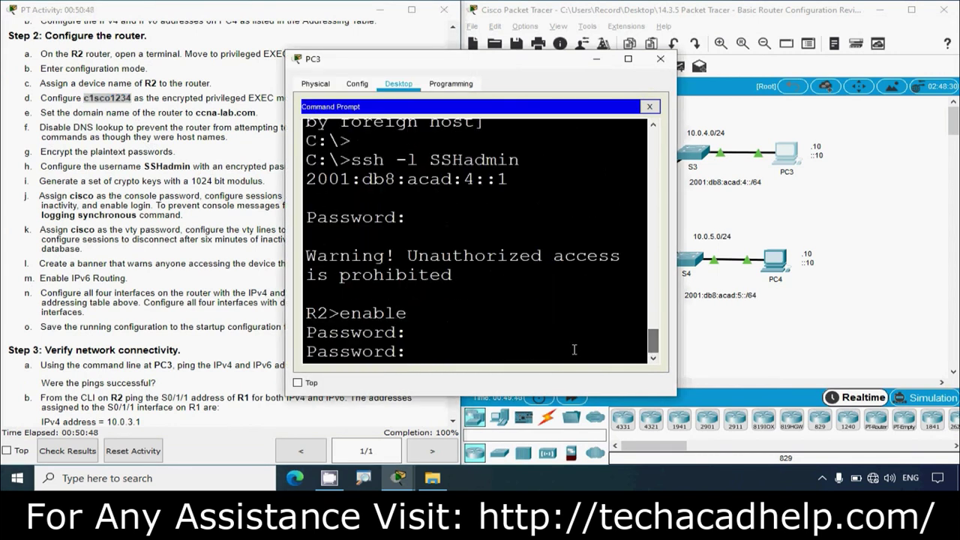
right_click(426, 350)
left_click(456, 377)
key("Return")
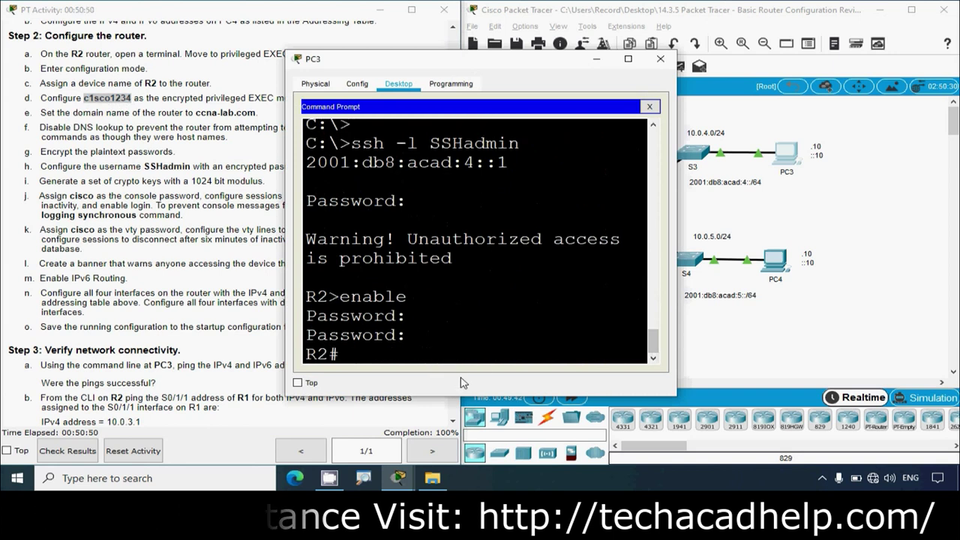
Scroll through the lab instructions, then return to PC3's terminal
left_click(407, 291)
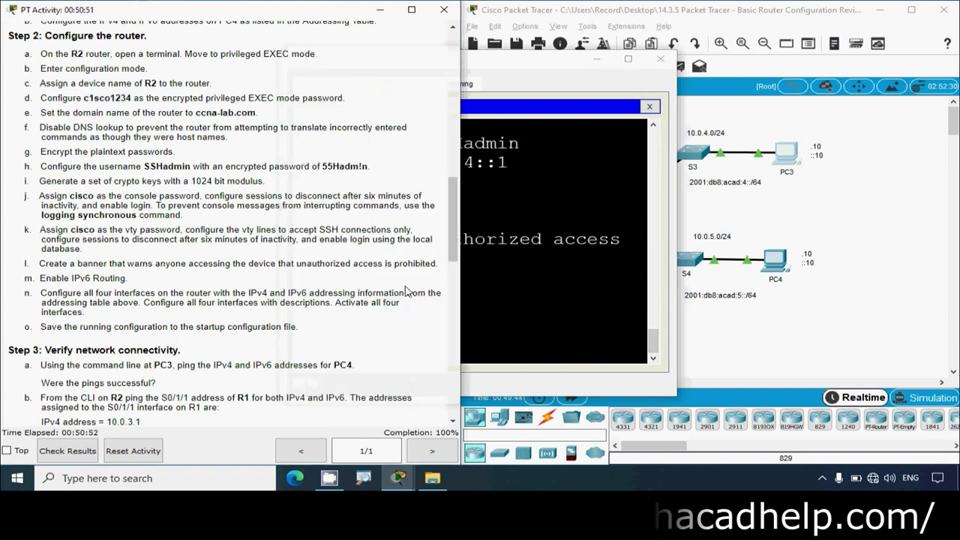
scroll(408, 291, "down", 10)
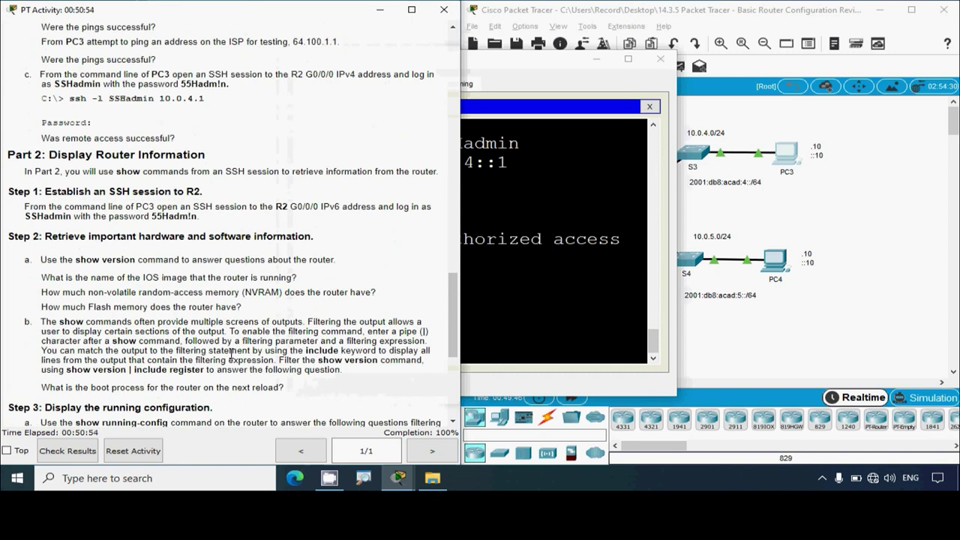
scroll(231, 353, "down", 5)
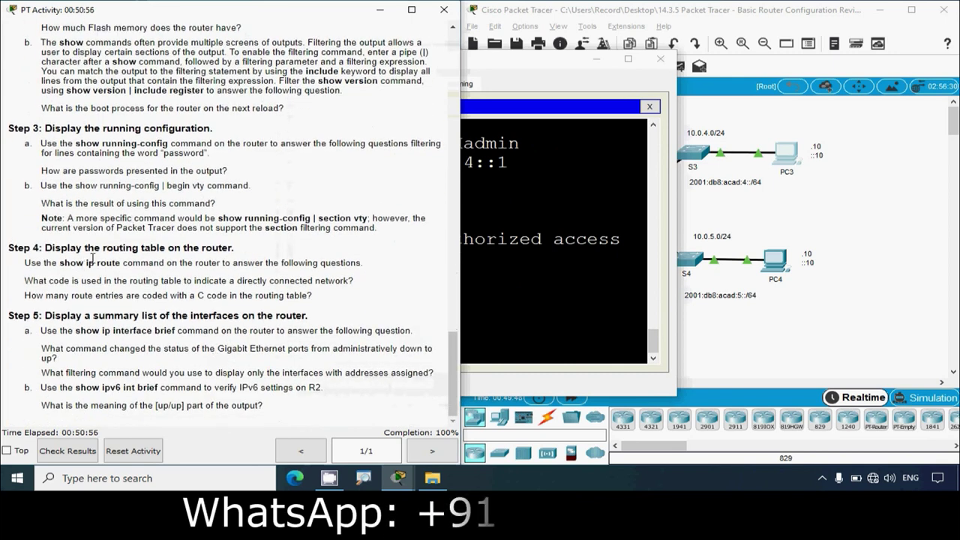
scroll(93, 259, "up", 4)
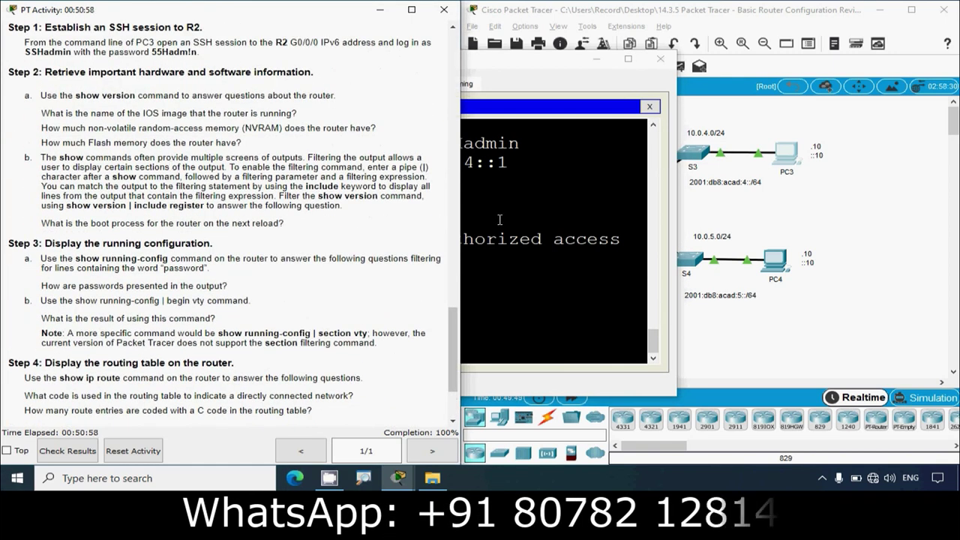
left_click(499, 219)
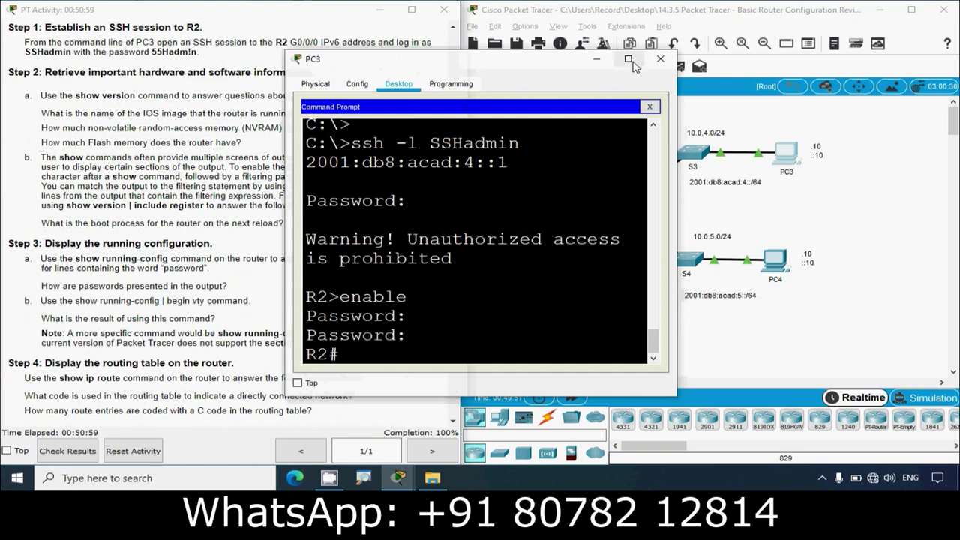
Run show version on R2 and page through the full output
left_click(627, 58)
type("show verion")
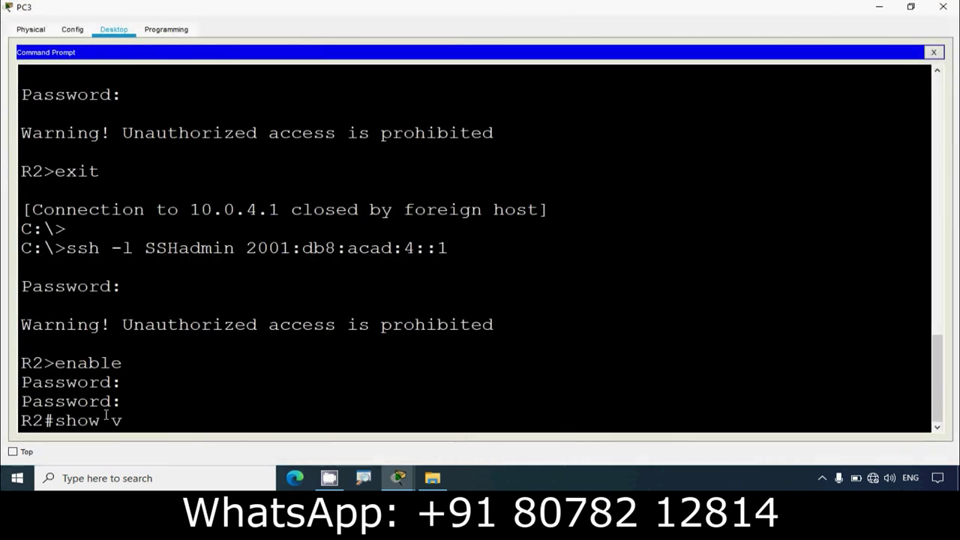
key("BackSpace")
key("BackSpace")
type("sion")
key("Return")
key("space")
key("space")
key("space")
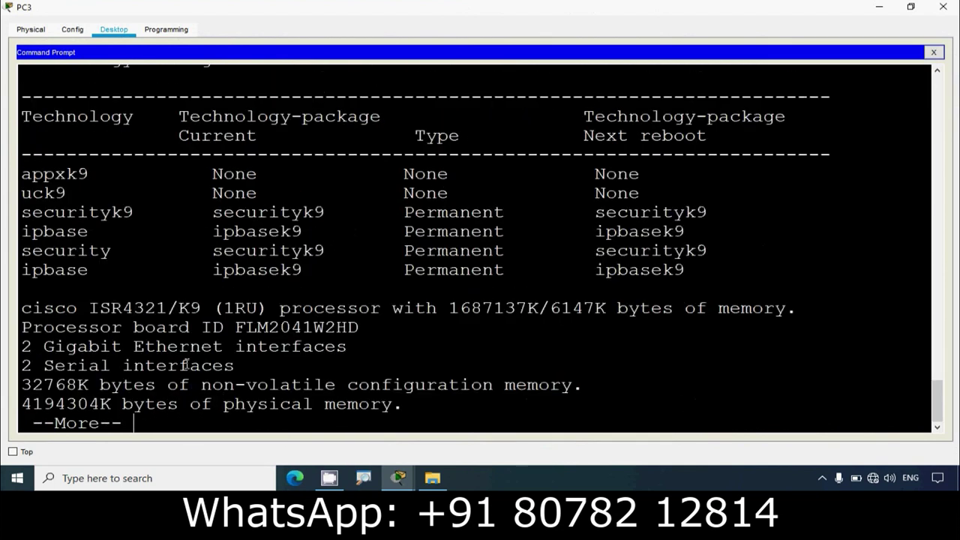
Highlight the IOS-XE and Version 15.5 lines and the isr4300-universalk9.03.16.05.S.155-3.S5-ext.SPA.bin image file
scroll(187, 365, "up", 3)
scroll(186, 365, "up", 15)
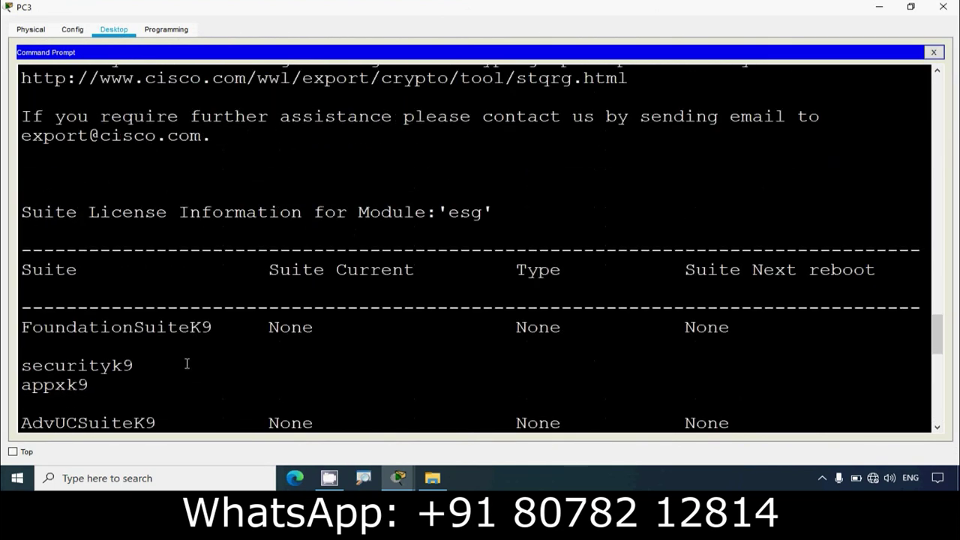
scroll(213, 346, "up", 6)
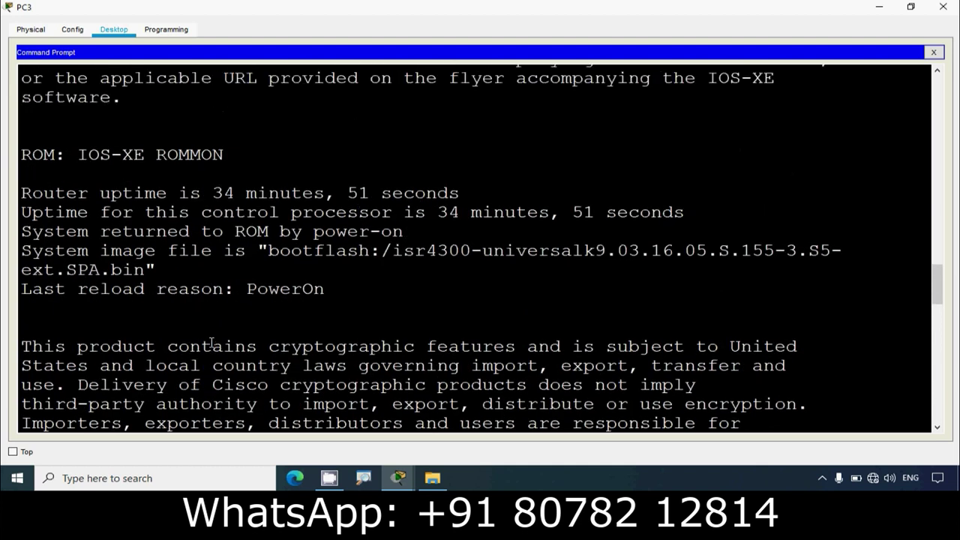
scroll(252, 322, "up", 5)
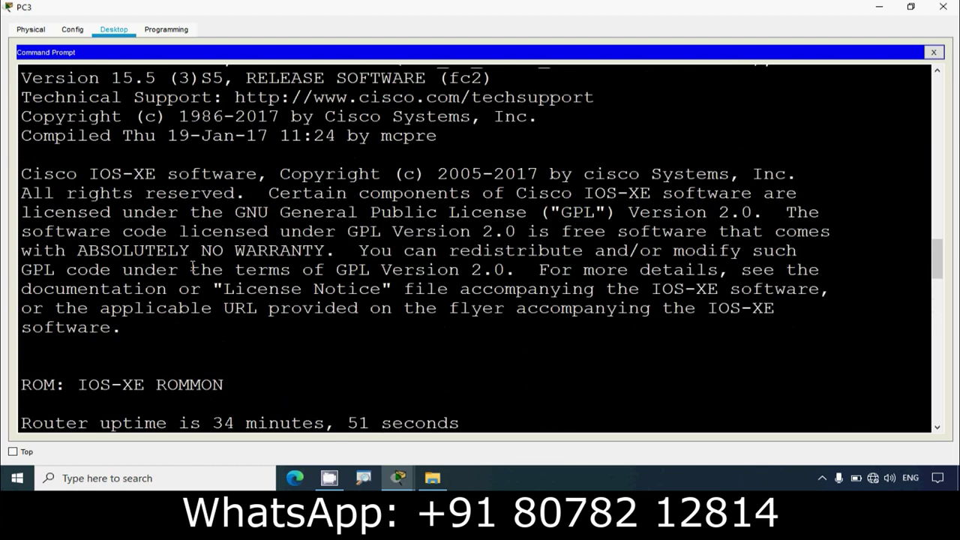
scroll(305, 279, "up", 1)
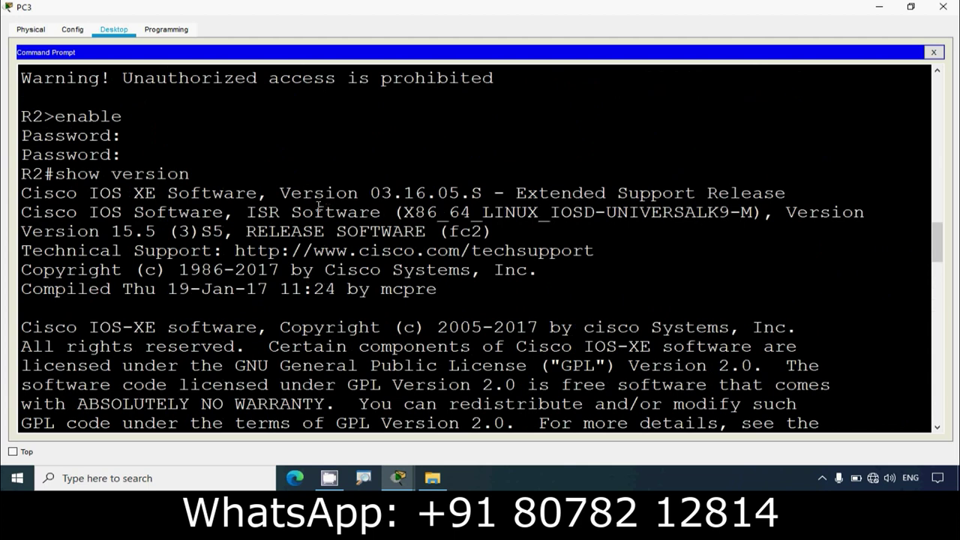
left_click_drag(280, 194, 491, 212)
left_click(264, 234)
left_click_drag(264, 234, 338, 251)
left_click_drag(202, 252, 264, 273)
scroll(263, 273, "down", 6)
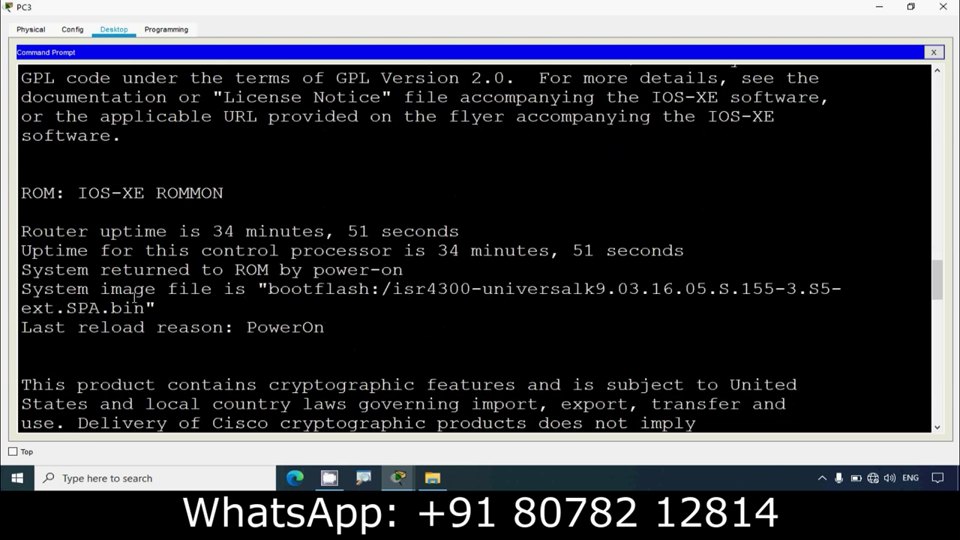
left_click_drag(268, 291, 144, 308)
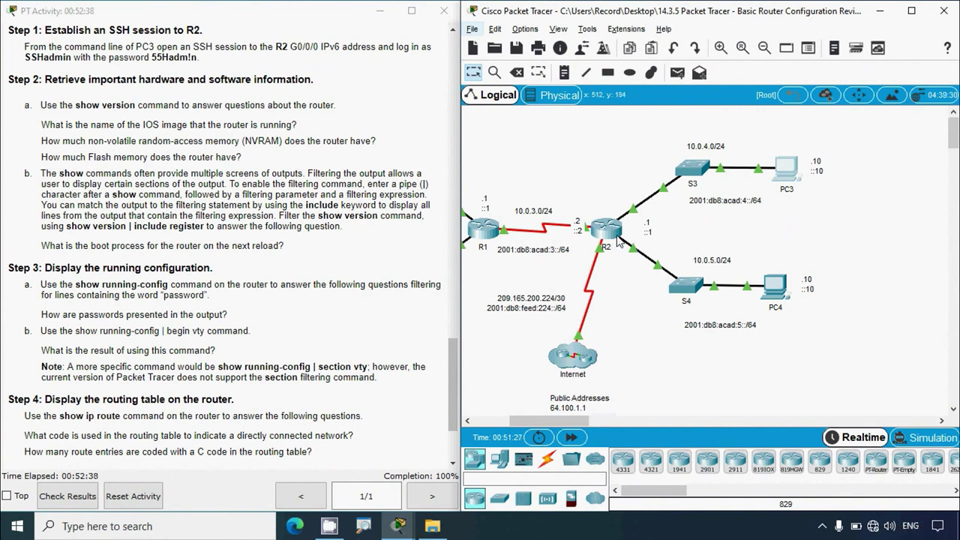
Scroll to the bottom of the version output and mark R2's 32768K NVRAM line
left_click(785, 179)
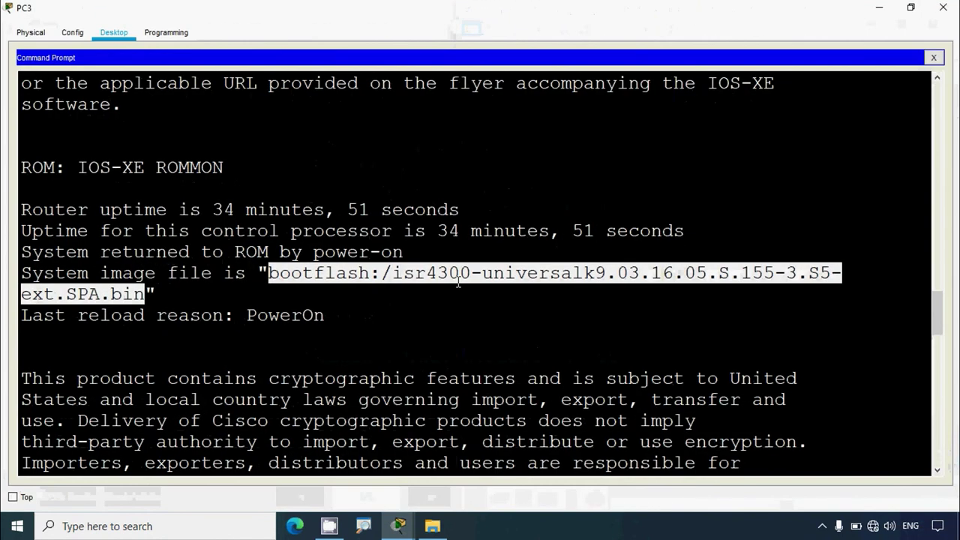
scroll(458, 281, "down", 15)
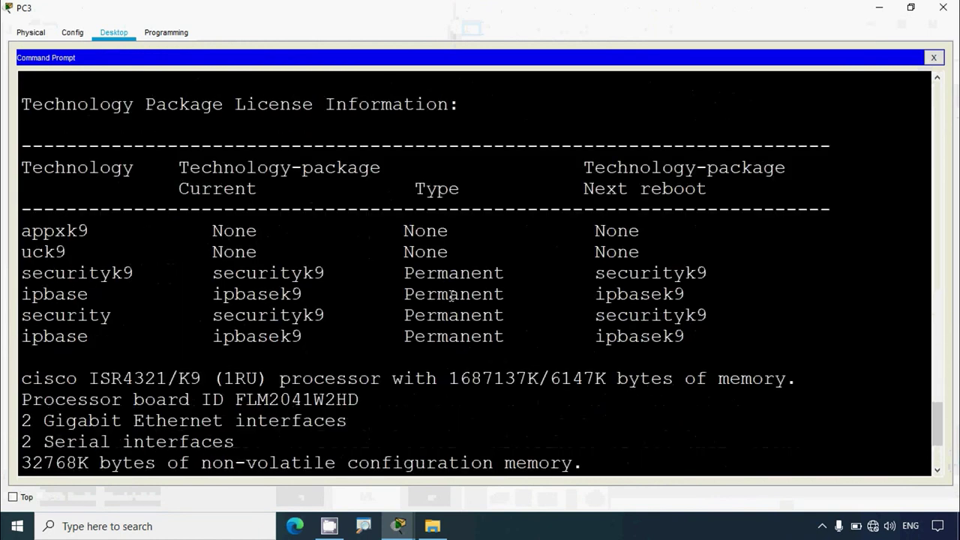
scroll(452, 295, "down", 3)
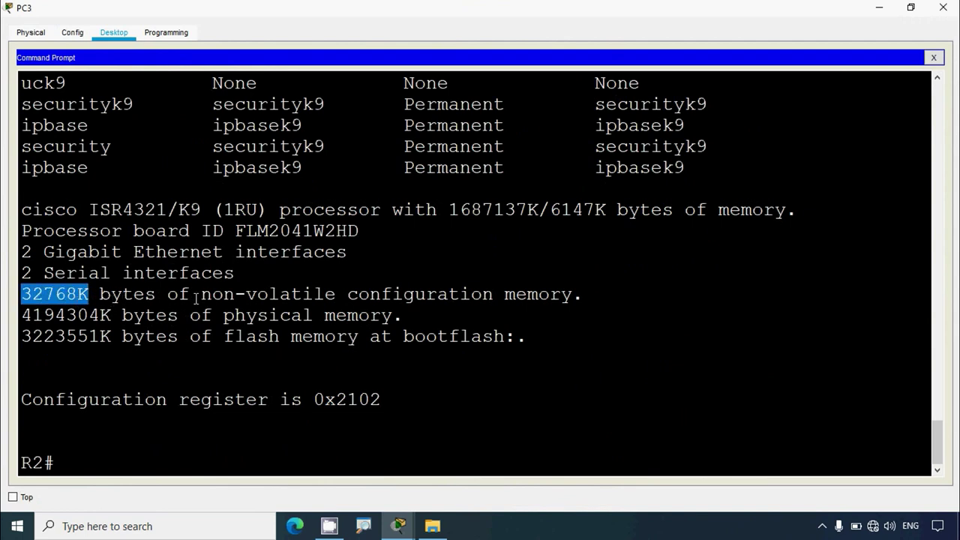
left_click_drag(199, 295, 572, 294)
left_click(879, 7)
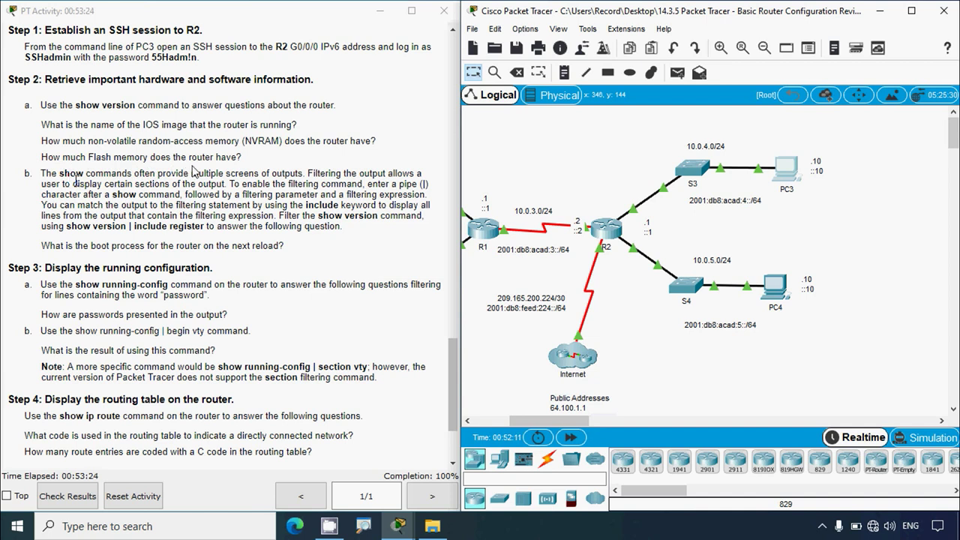
Highlight R2's 3223551K flash memory line, then minimize PC3
left_click(786, 171)
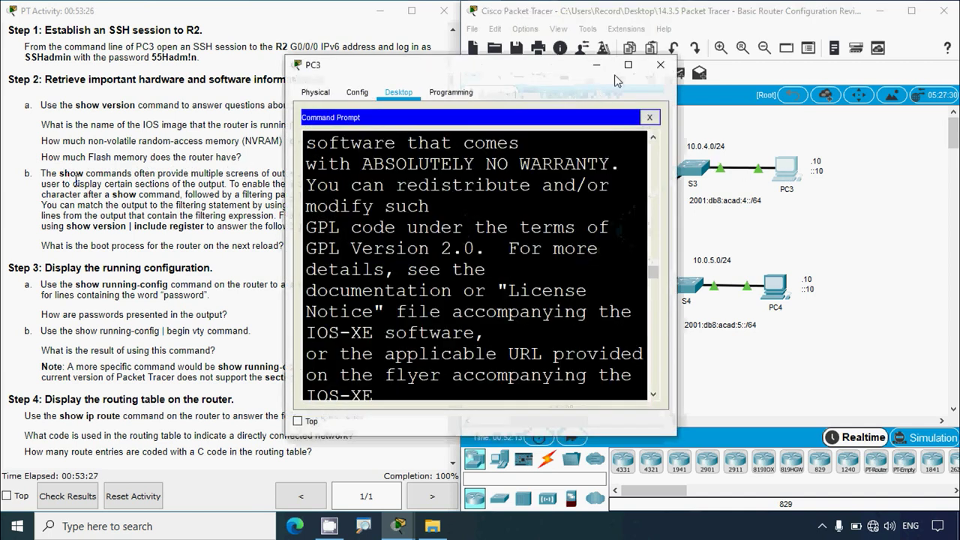
left_click(628, 65)
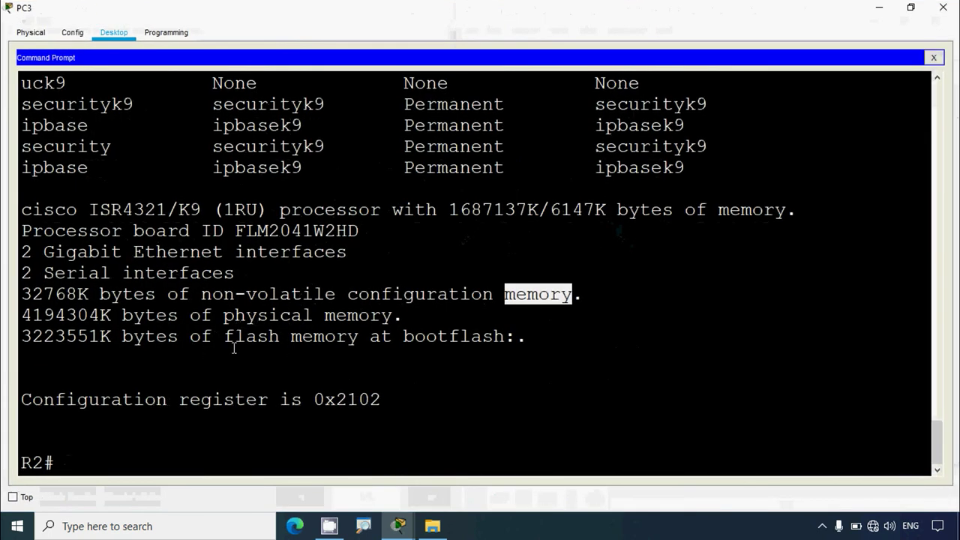
left_click_drag(25, 338, 536, 338)
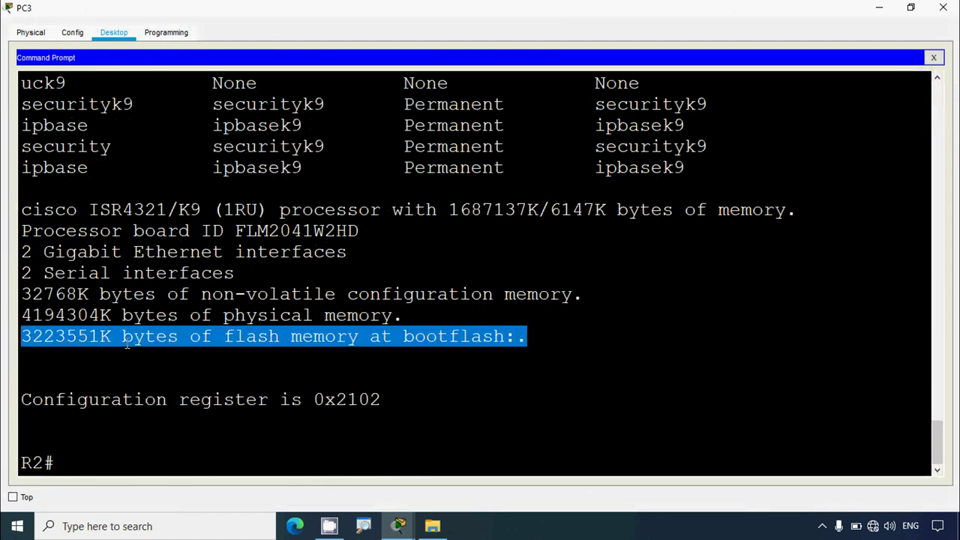
left_click(472, 335)
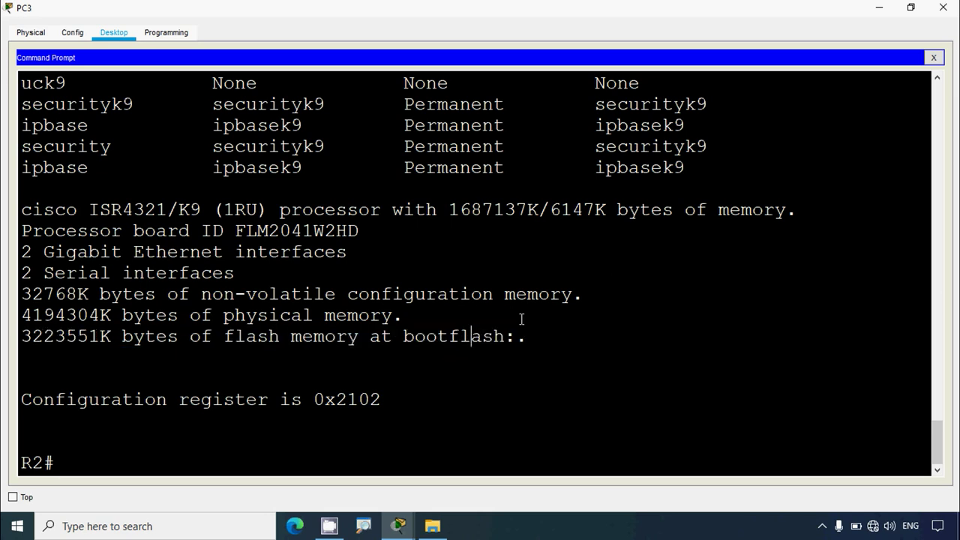
left_click(878, 12)
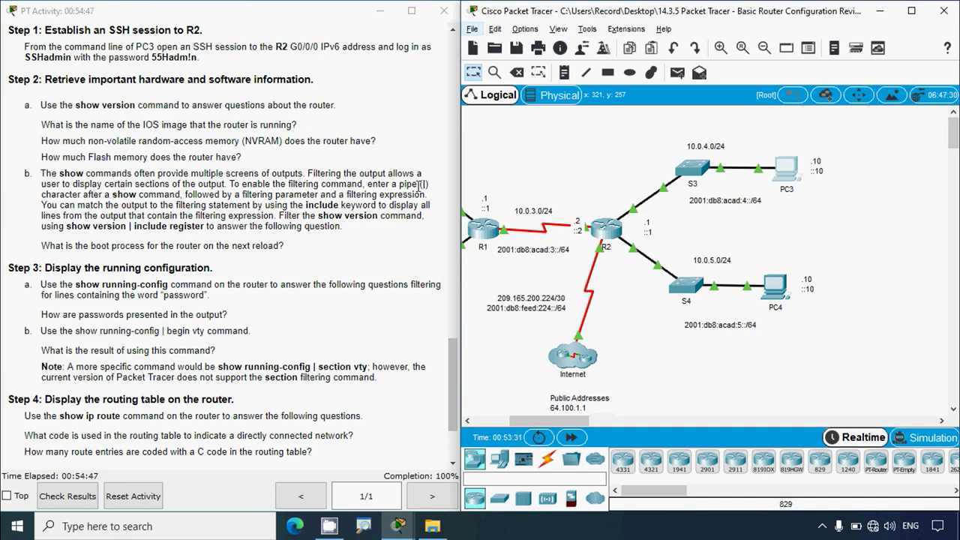
left_click_drag(417, 185, 429, 185)
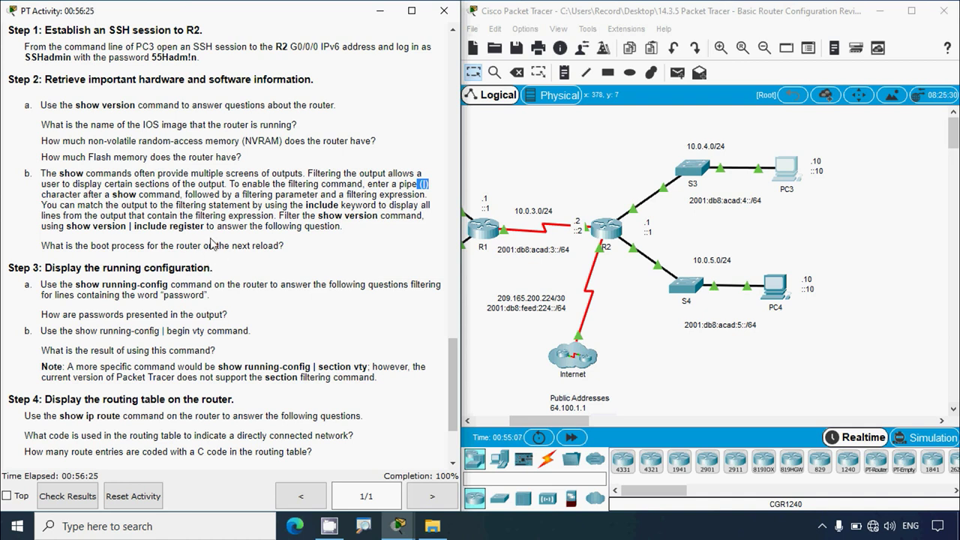
Open R2's CLI, arrange its window beside the instructions, and wake the console
left_click(605, 228)
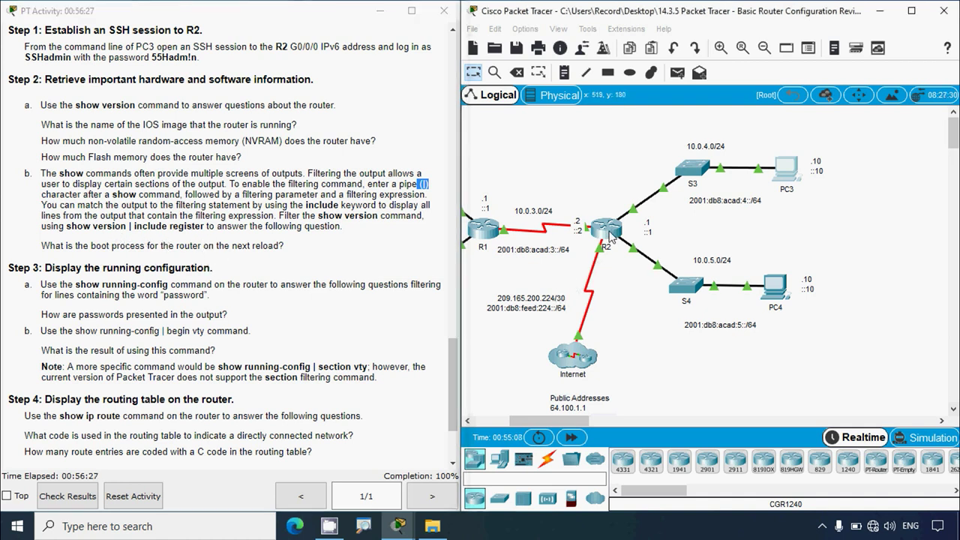
left_click_drag(463, 75, 732, 24)
scroll(604, 188, "down", 5)
left_click_drag(638, 13, 413, 14)
left_click_drag(320, 230, 271, 232)
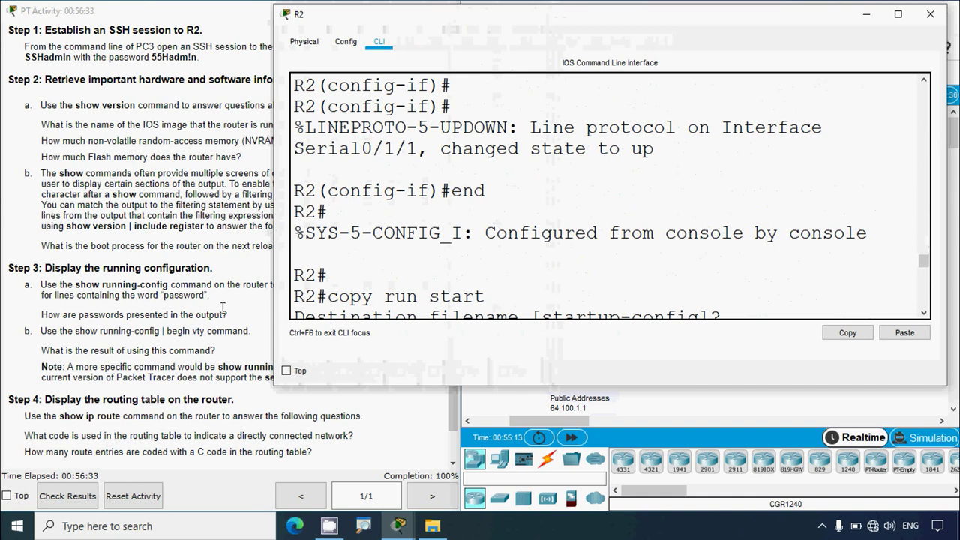
scroll(428, 294, "down", 3)
key("Return")
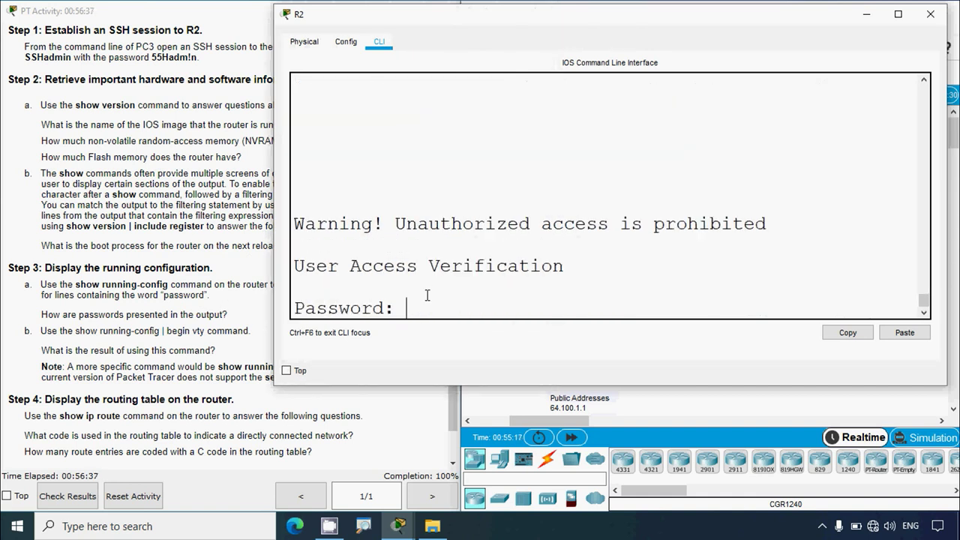
Log in at R2's console with the console password and run enable
left_click(235, 279)
left_click(515, 303)
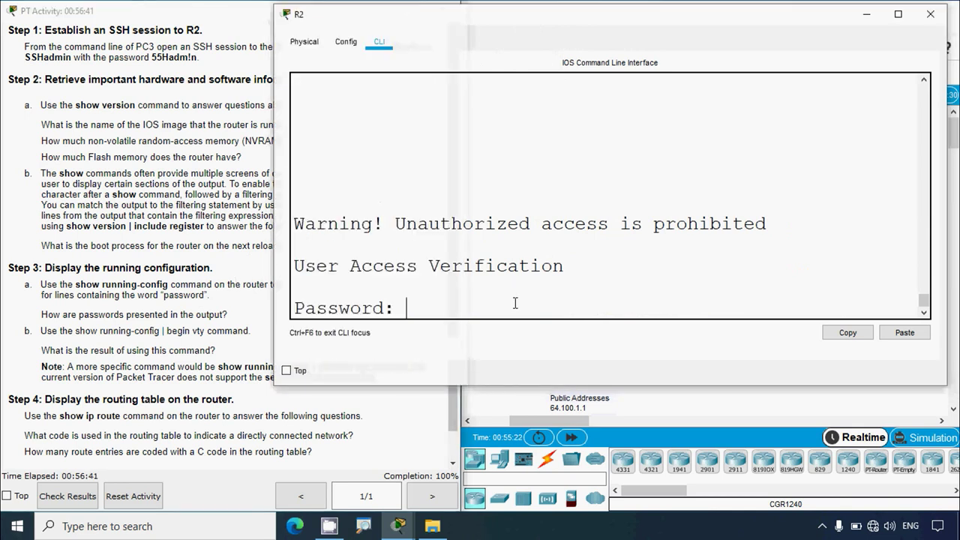
key("Return")
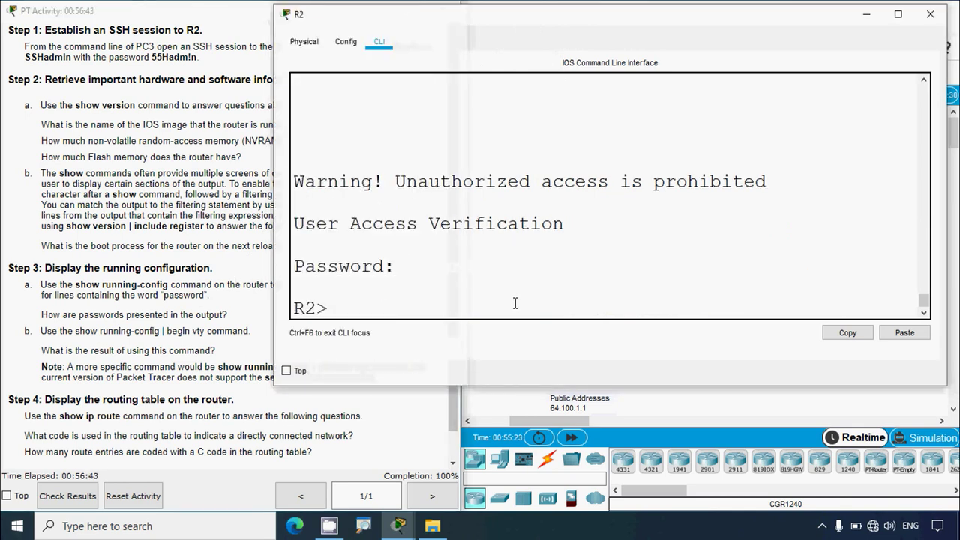
type("enable")
key("Return")
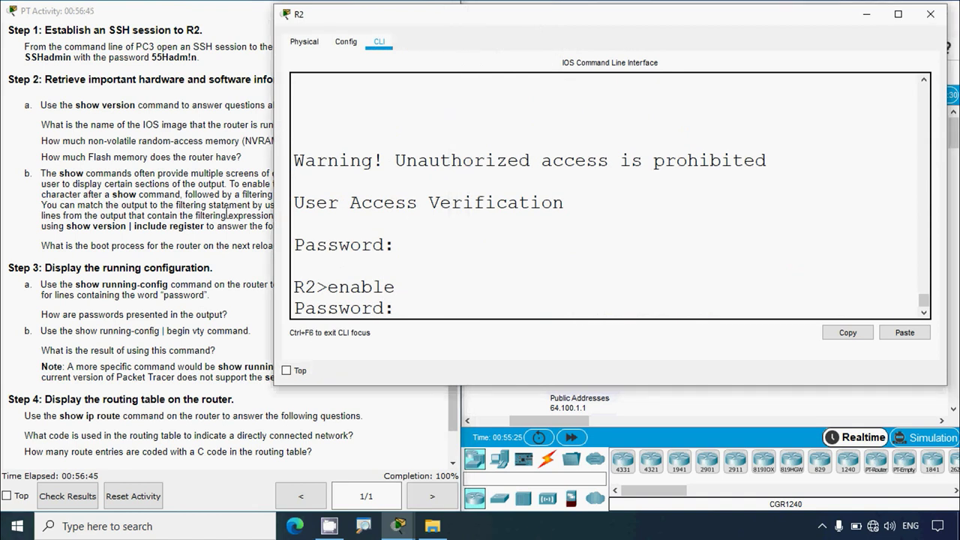
Copy the enable password from the instructions and paste it to reach R2#
left_click(226, 213)
scroll(135, 212, "up", 10)
scroll(134, 212, "up", 3)
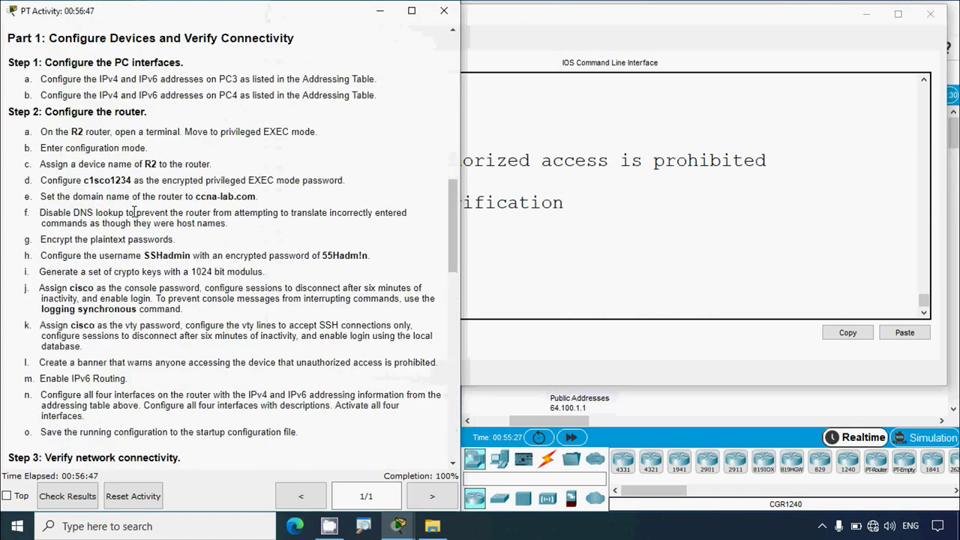
left_click_drag(85, 180, 131, 181)
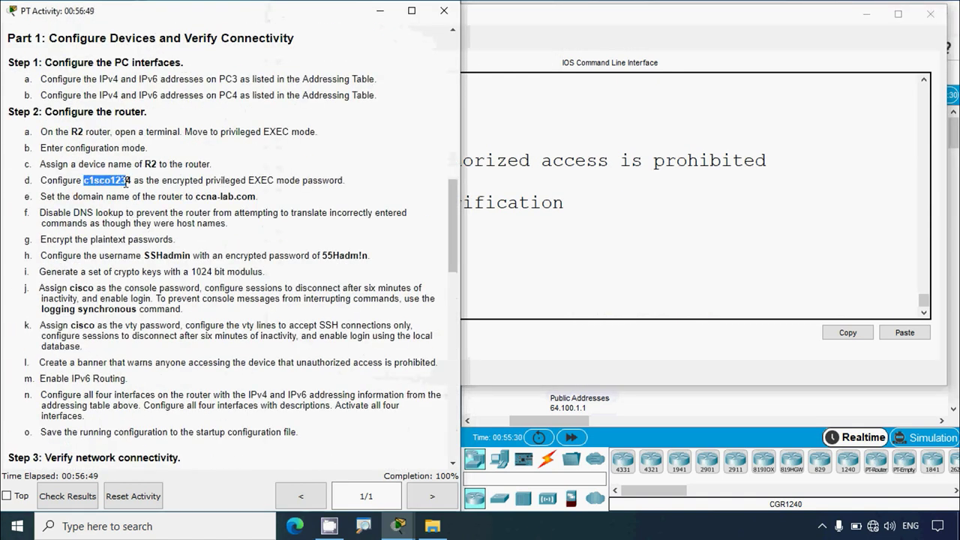
left_click(496, 305)
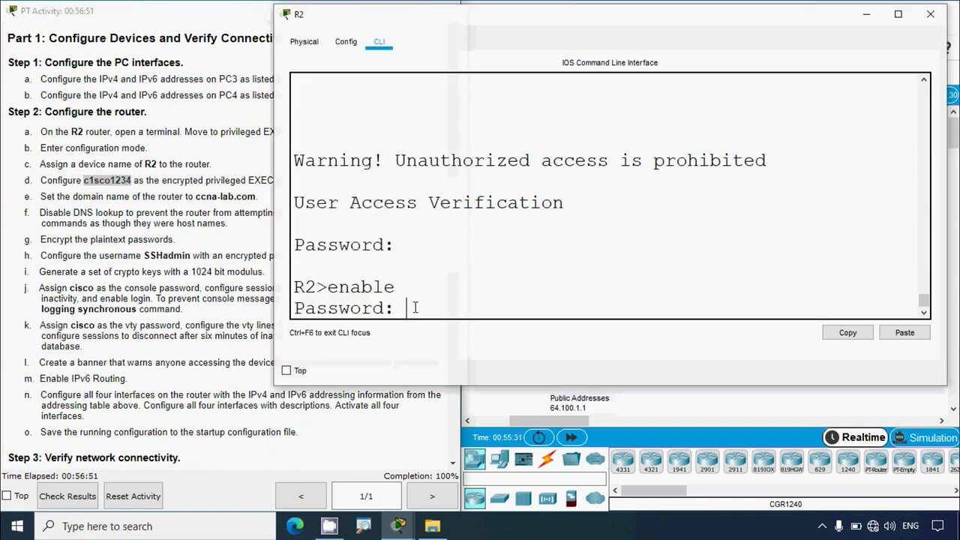
right_click(411, 304)
left_click(439, 330)
key("Return")
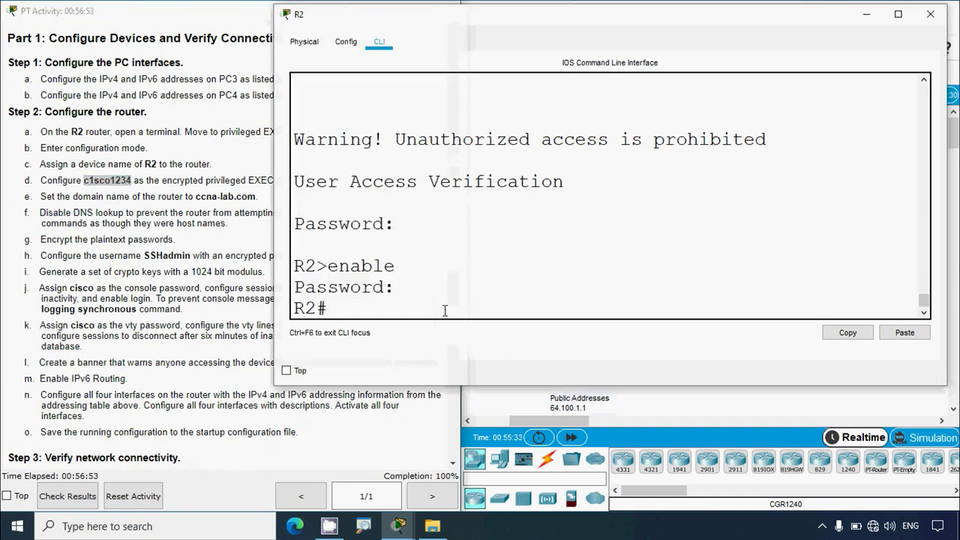
Scroll the instructions down to the Step 2 to Step 5 show-command questions
left_click(127, 273)
scroll(135, 293, "down", 10)
scroll(137, 299, "down", 8)
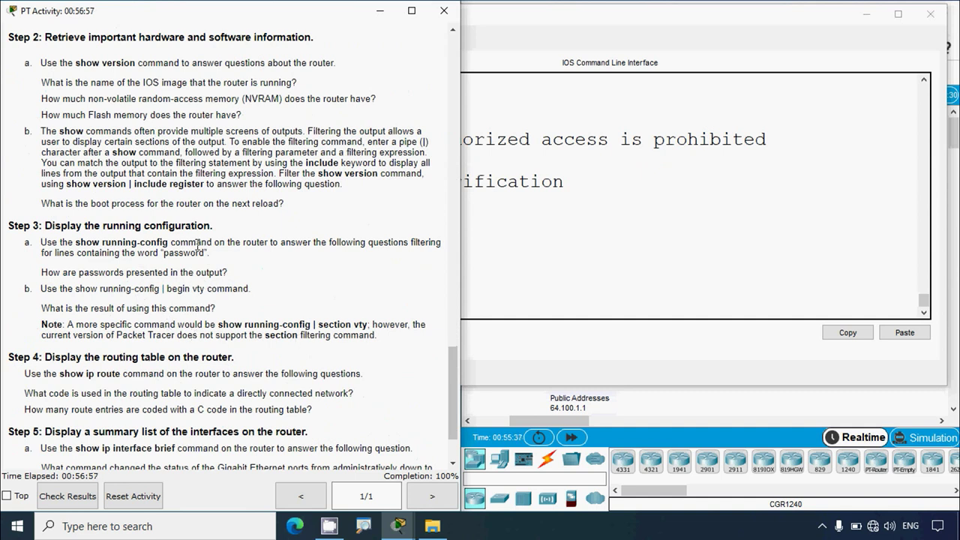
Run show version | include register on R2, read 0x2102, then scroll to Step 3
left_click(493, 302)
type("s")
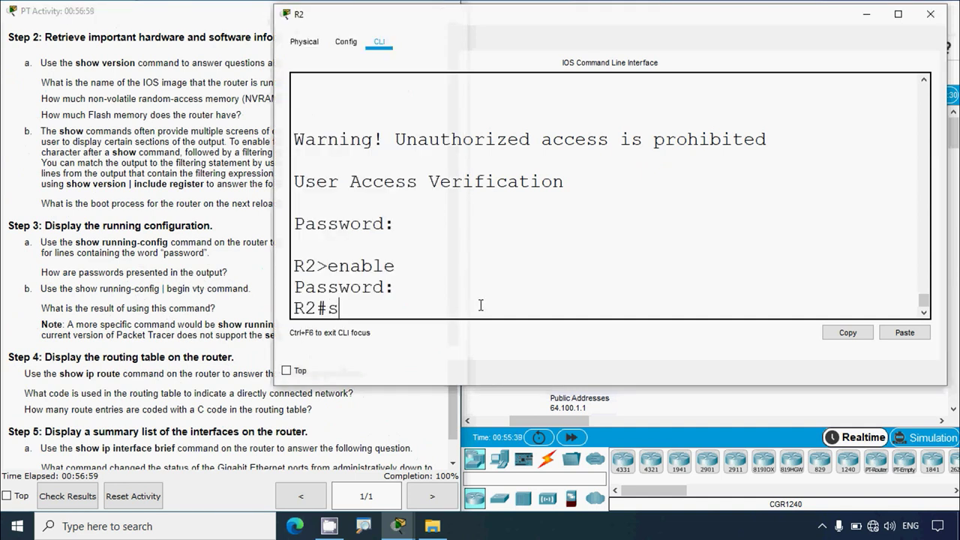
type("how version")
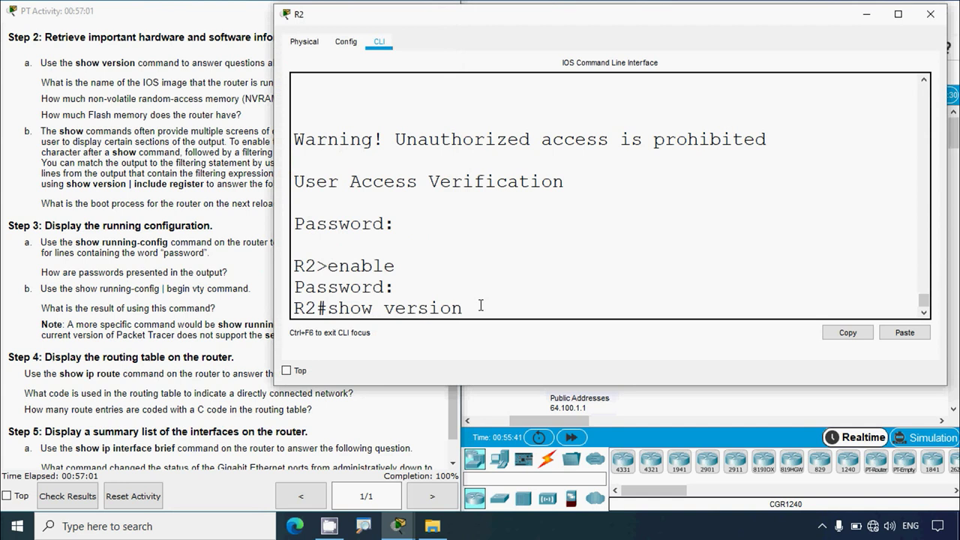
type(" | include register")
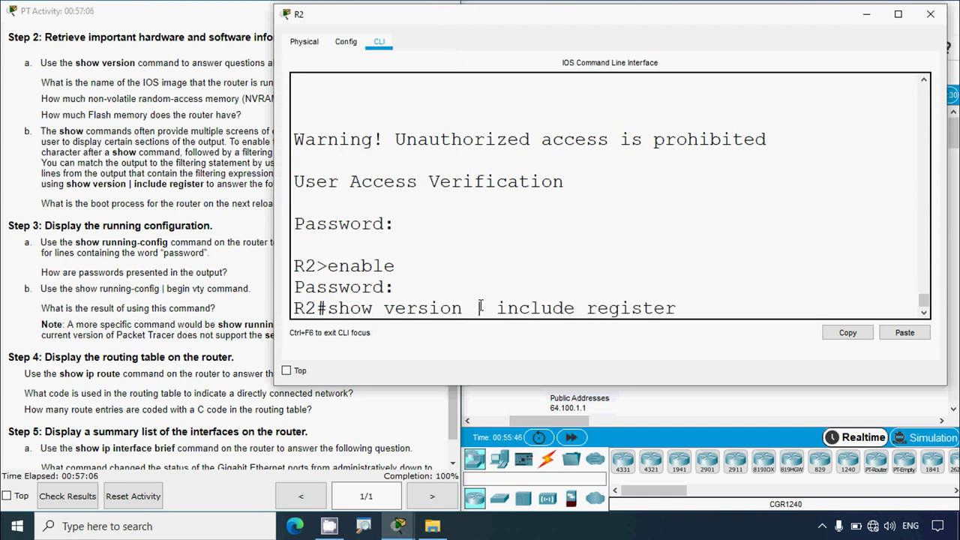
key("Return")
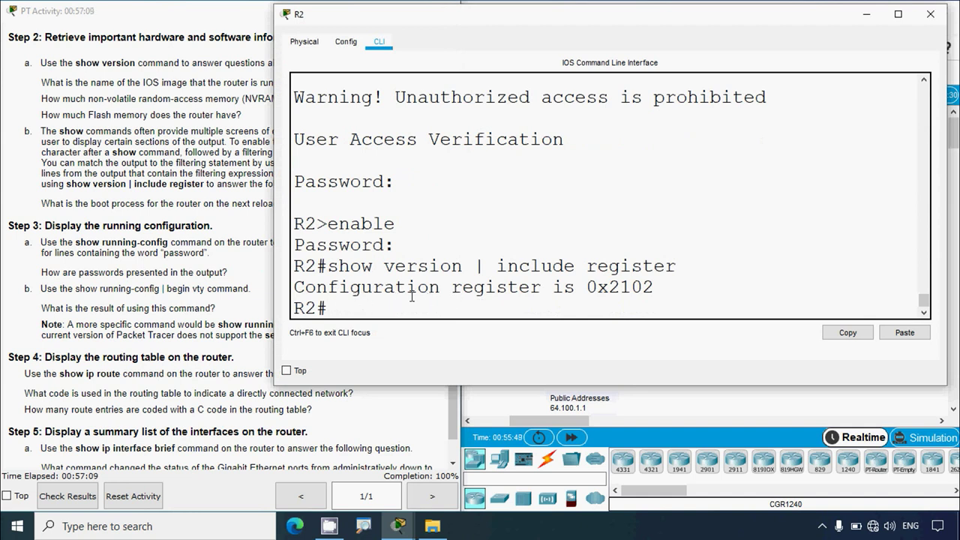
left_click_drag(586, 287, 600, 290)
left_click(605, 290)
left_click(8, 187)
scroll(8, 187, "down", 2)
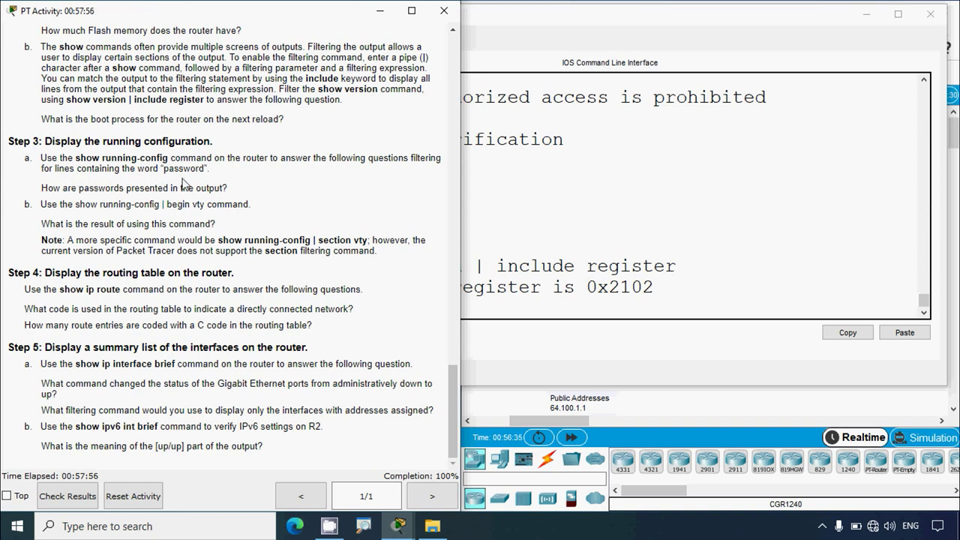
Run show running-config | include password on R2 and highlight the type-7 encrypted password lines
left_click(494, 300)
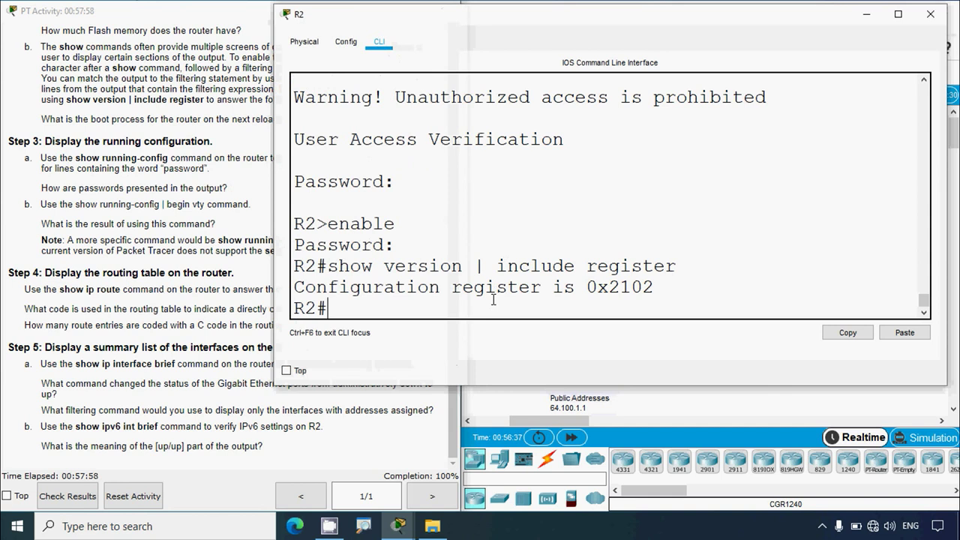
key("Return")
type("show ")
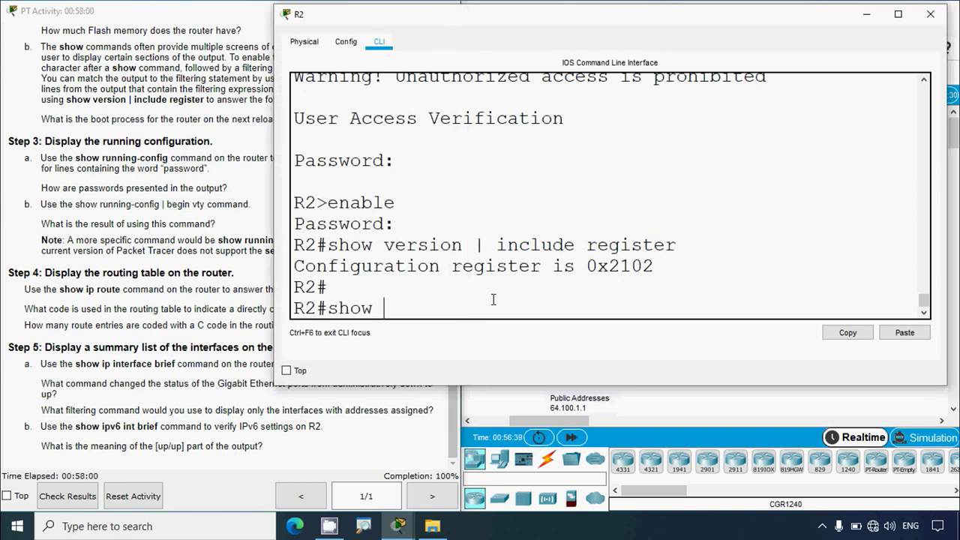
type("running")
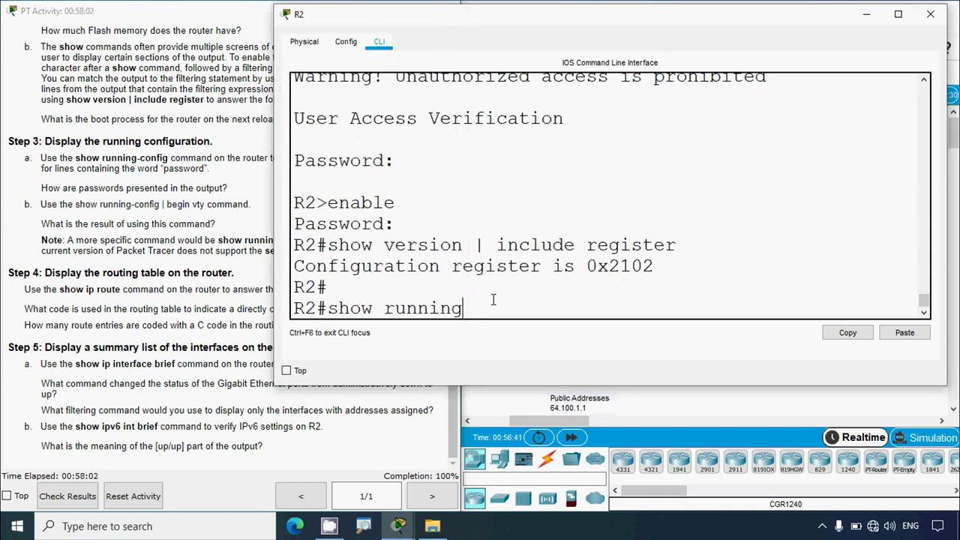
type("-config")
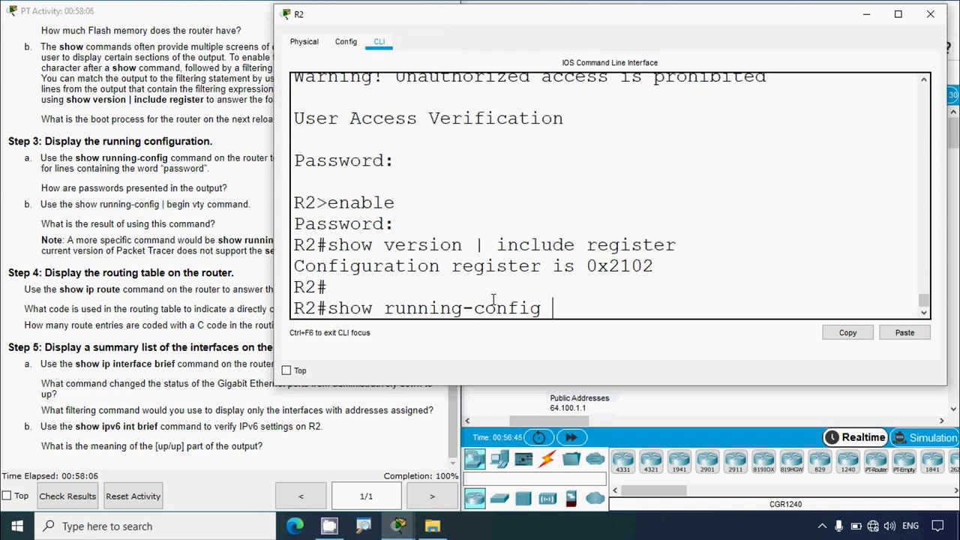
type(" | includ")
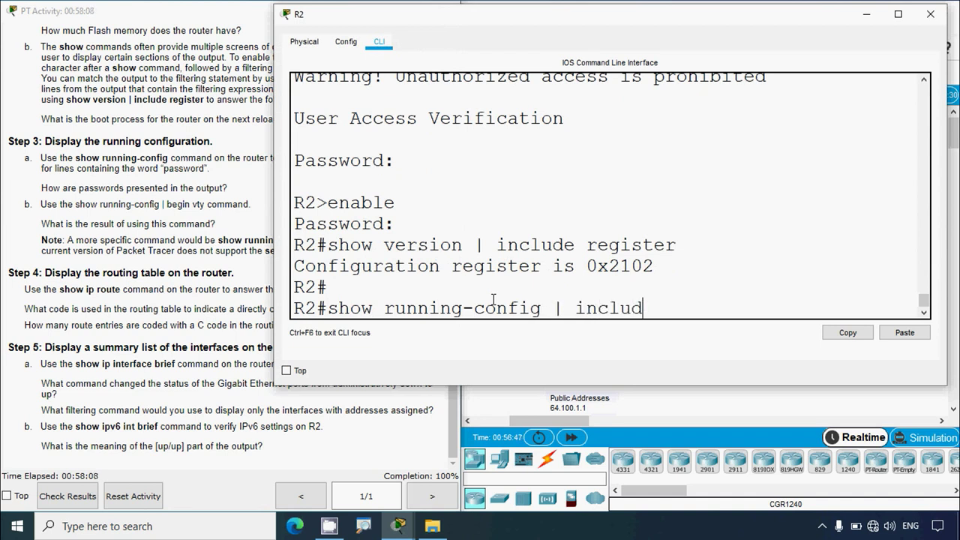
type("e pass")
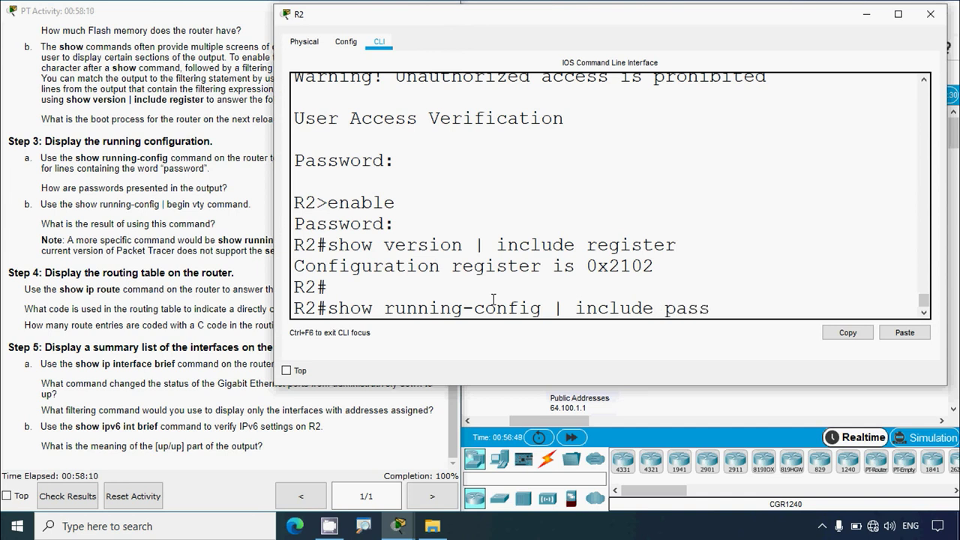
type("word")
key("Return")
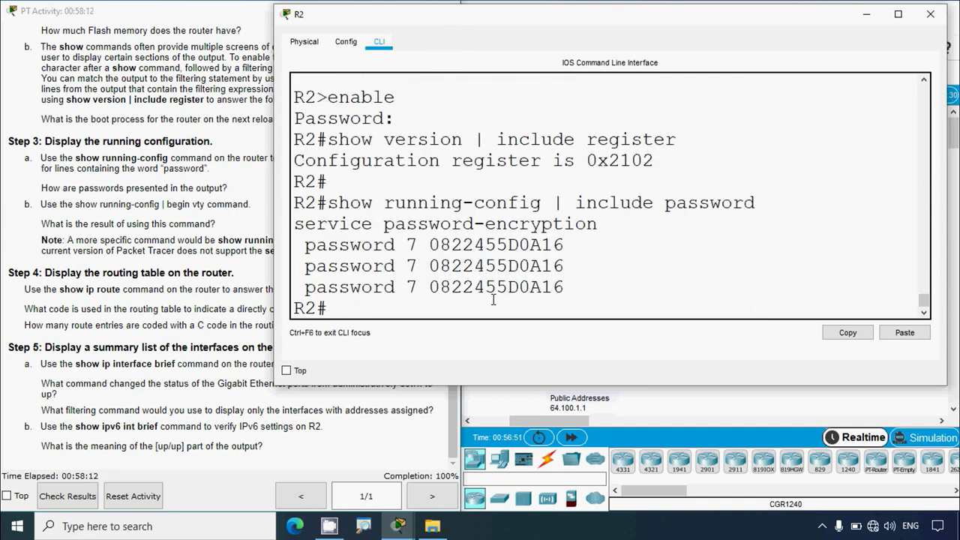
left_click(143, 227)
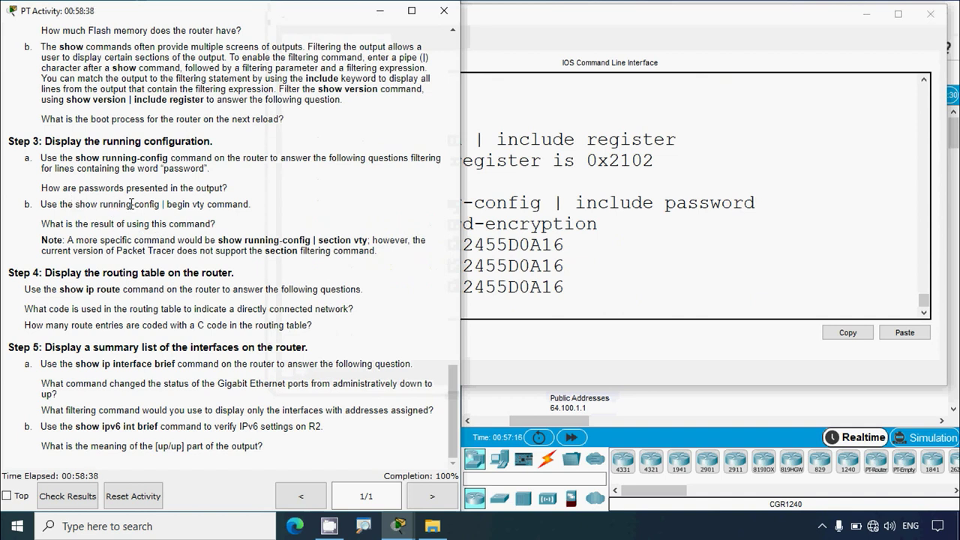
left_click(538, 289)
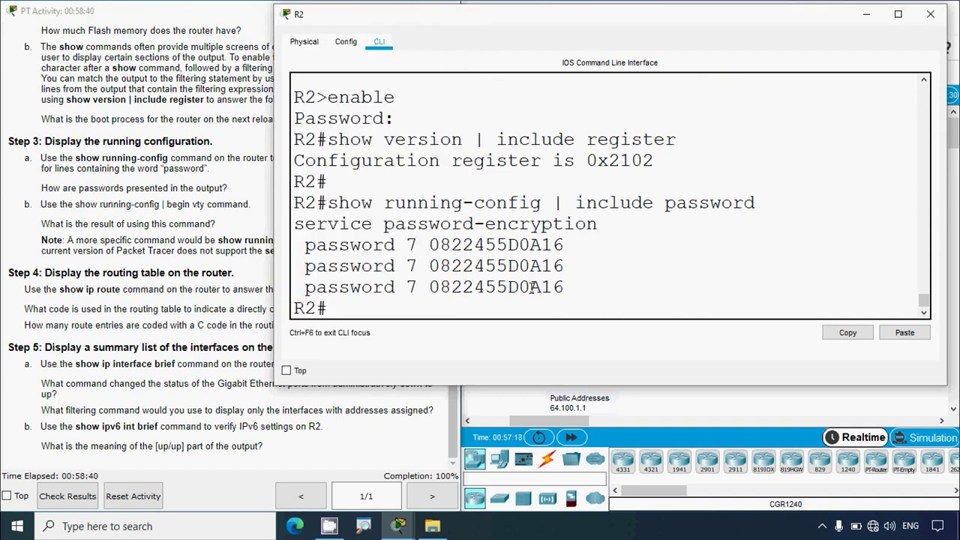
left_click_drag(564, 289, 293, 248)
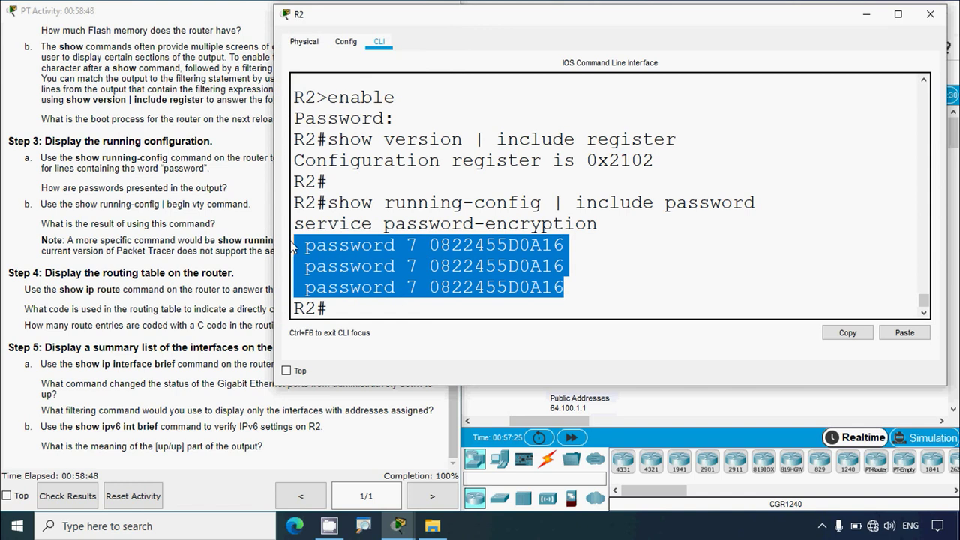
left_click(134, 213)
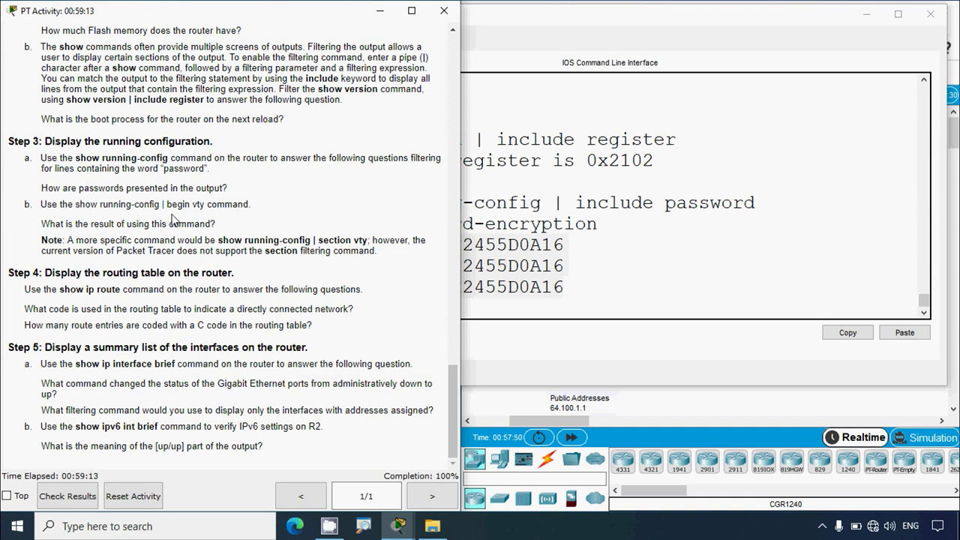
Run show running-config | begin vty on R2 and highlight the line vty 0 4 settings
left_click(480, 296)
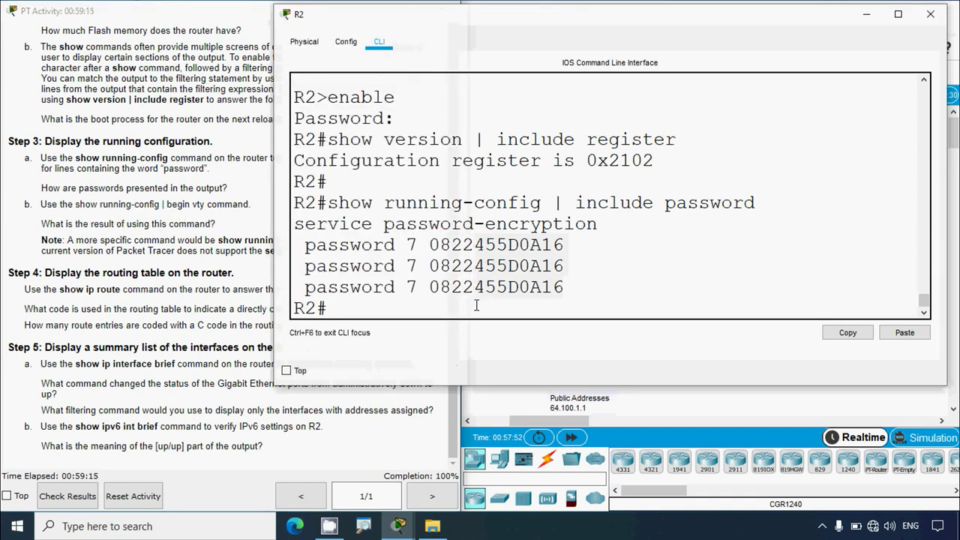
type("show running-")
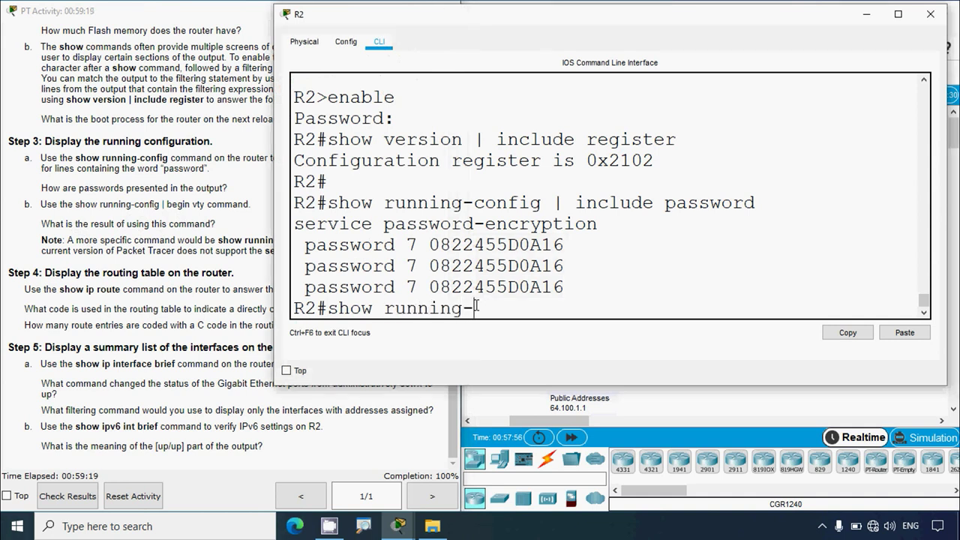
type("config |")
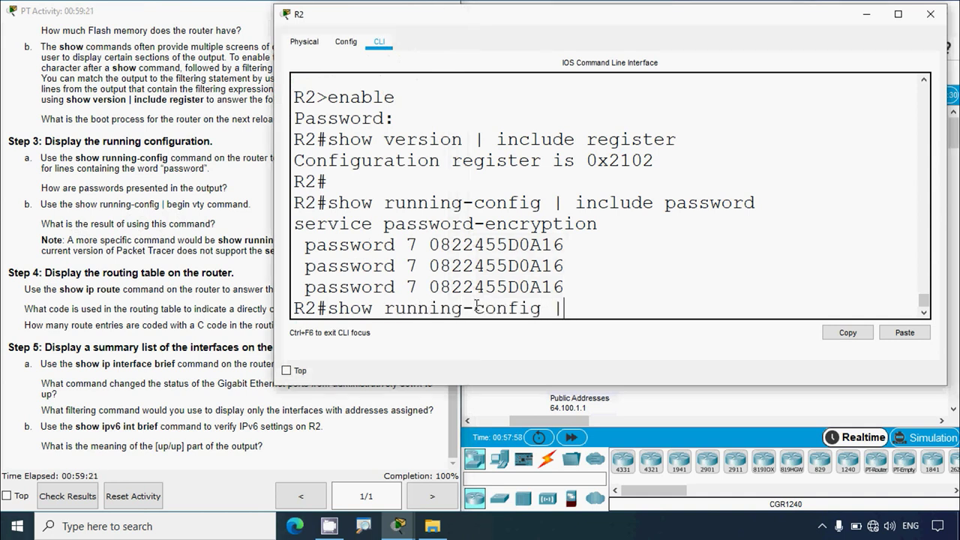
type(" begin")
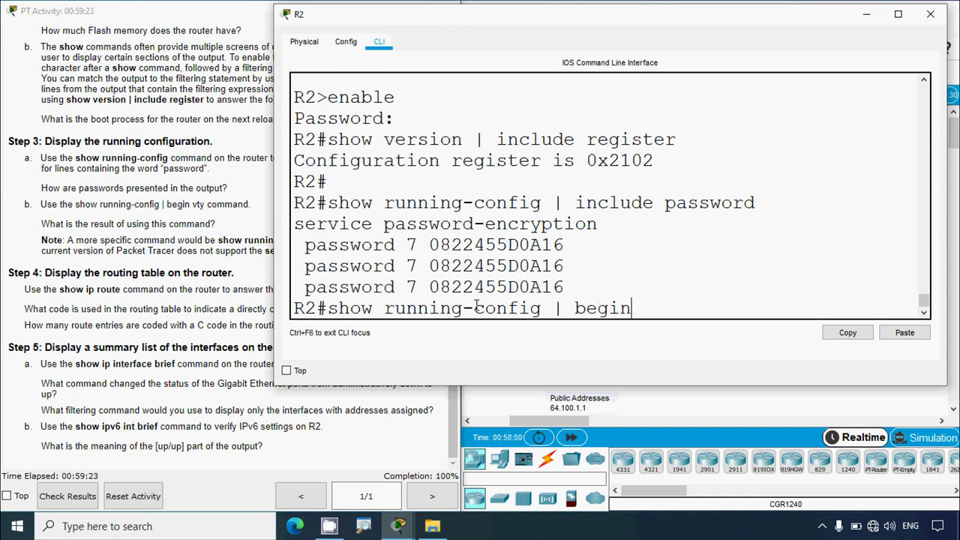
type(" vty")
key("Return")
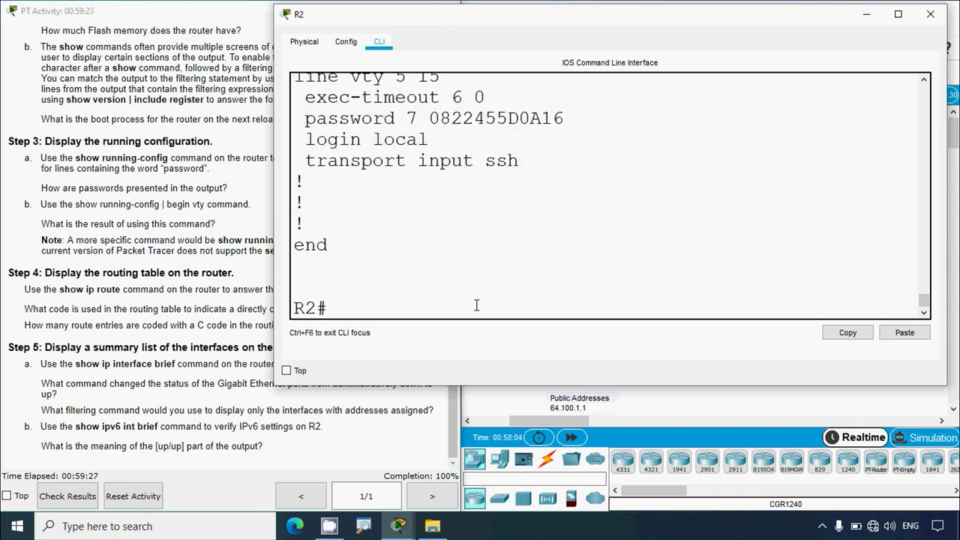
scroll(442, 237, "up", 5)
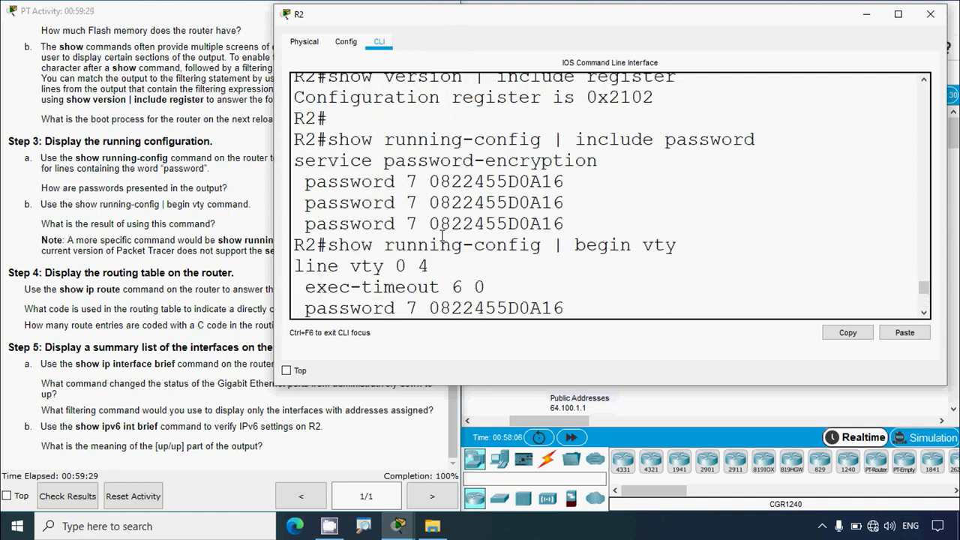
scroll(567, 240, "down", 1)
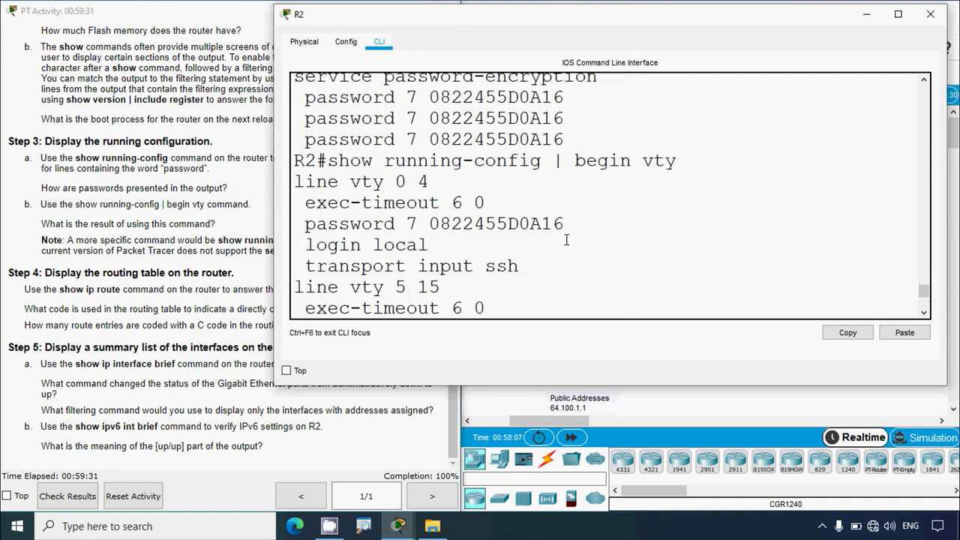
scroll(411, 201, "down", 1)
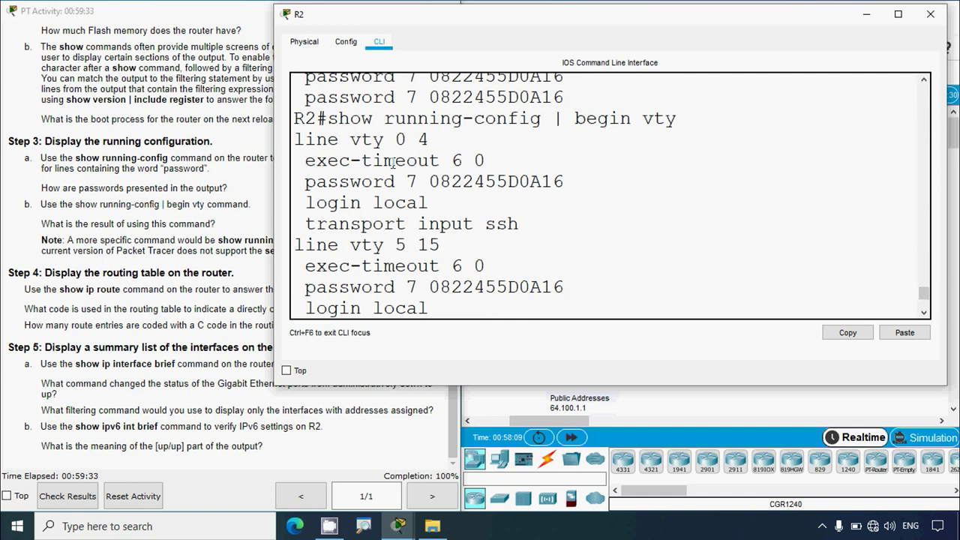
left_click_drag(294, 140, 474, 160)
left_click(361, 160)
left_click_drag(294, 141, 405, 245)
scroll(420, 248, "down", 2)
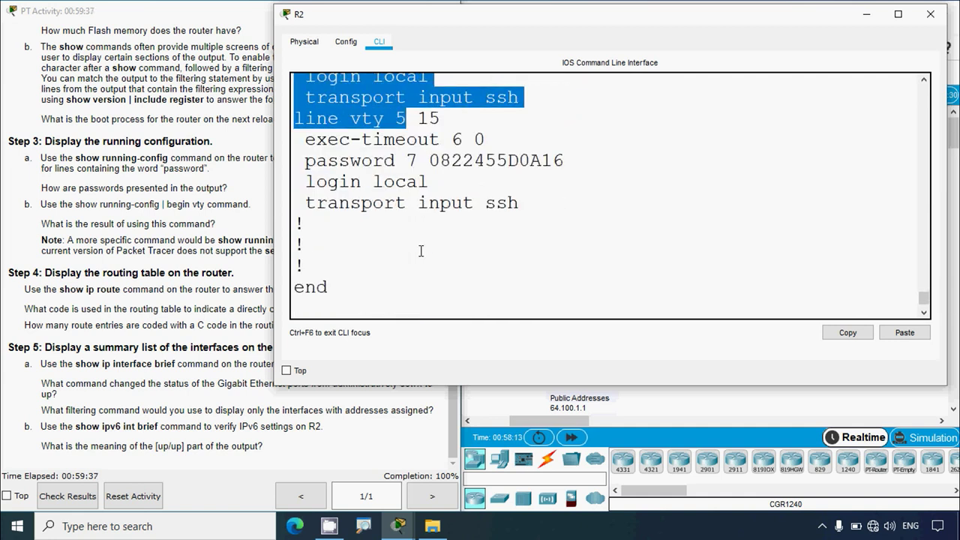
scroll(420, 251, "down", 1)
left_click(372, 282)
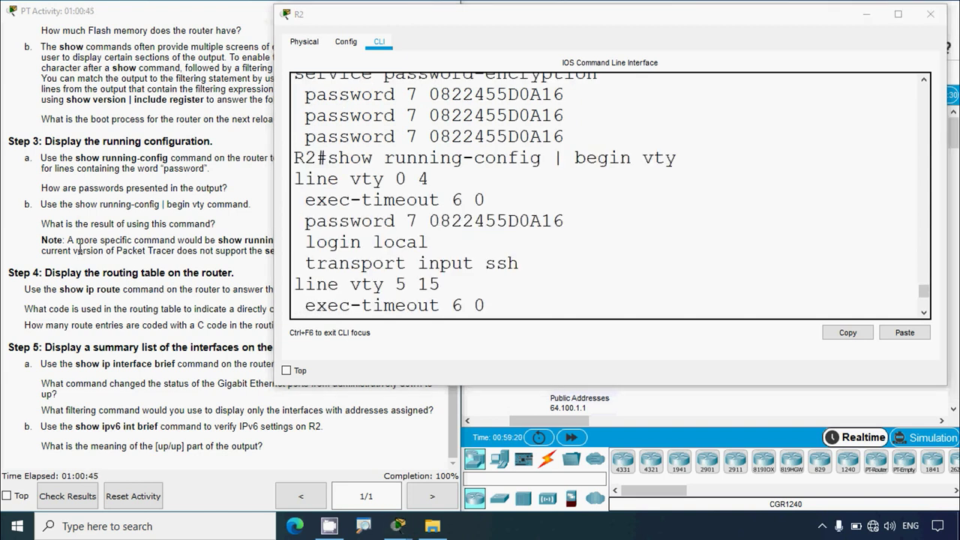
left_click(71, 241)
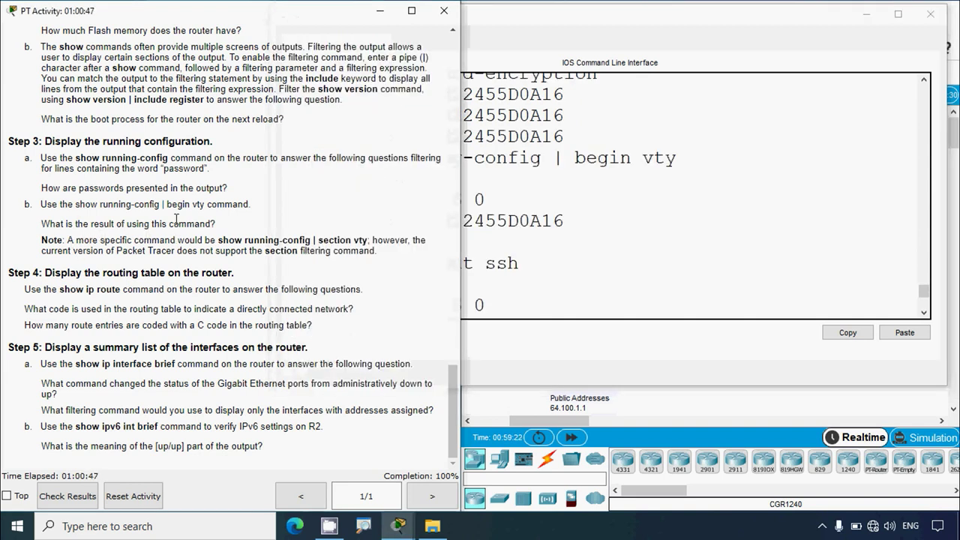
Return to R2's output and highlight the line vty 0 4 heading for the lab questions
left_click(513, 240)
scroll(458, 218, "up", 1)
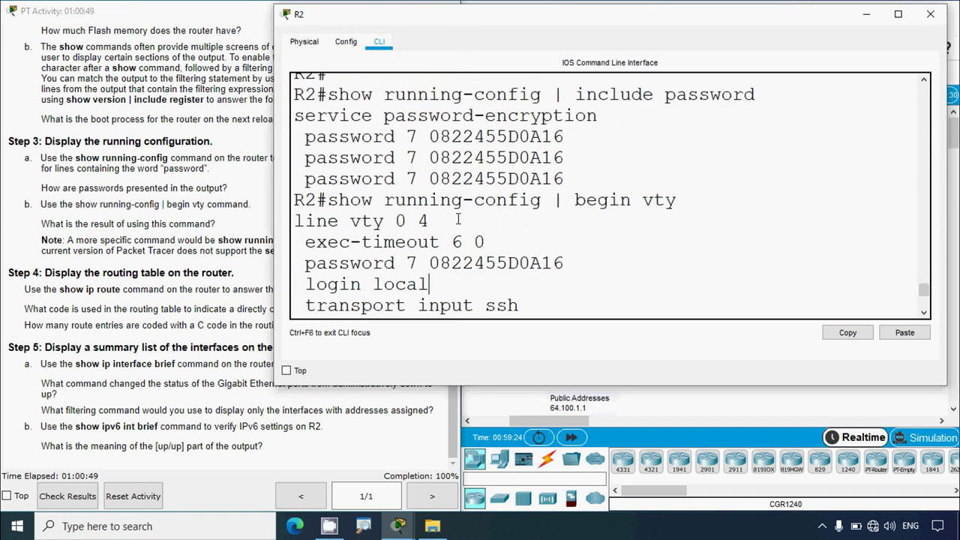
scroll(454, 218, "down", 1)
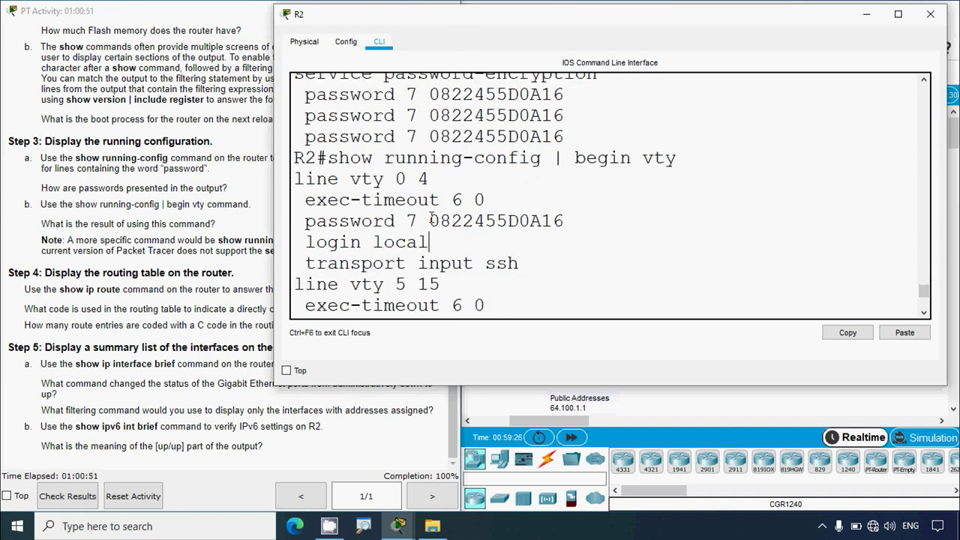
left_click_drag(295, 179, 426, 178)
scroll(426, 180, "down", 2)
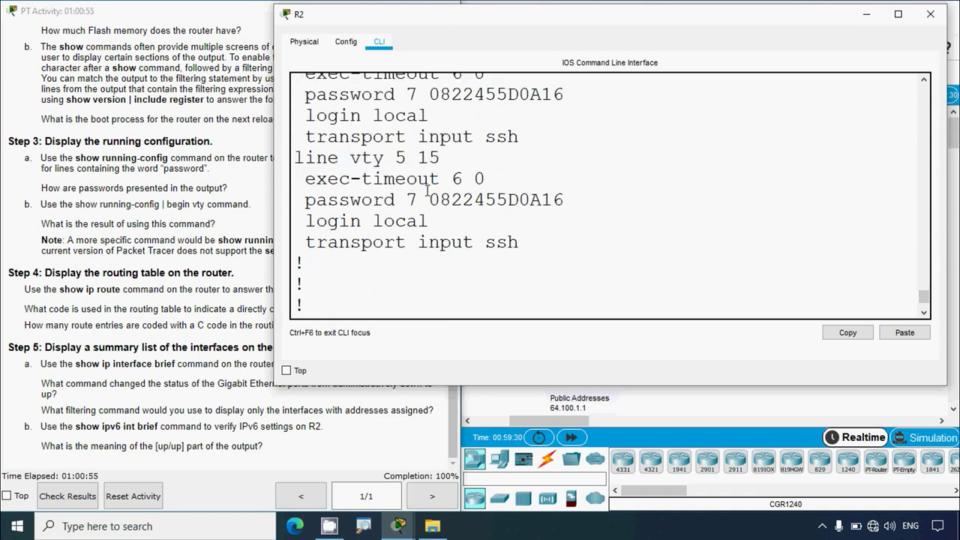
scroll(375, 195, "up", 2)
left_click(222, 238)
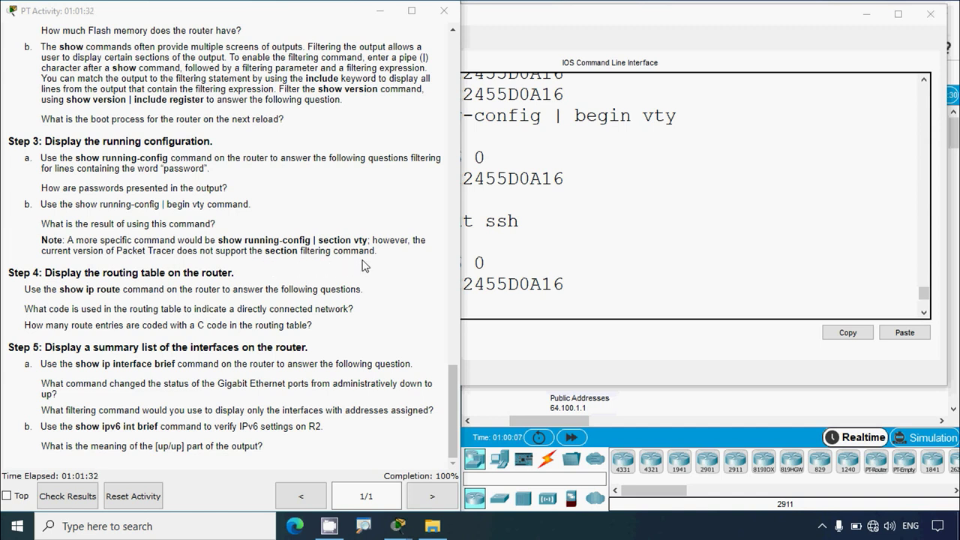
Edit the recalled begin vty command to run show running-config | section vty on R2
left_click(473, 302)
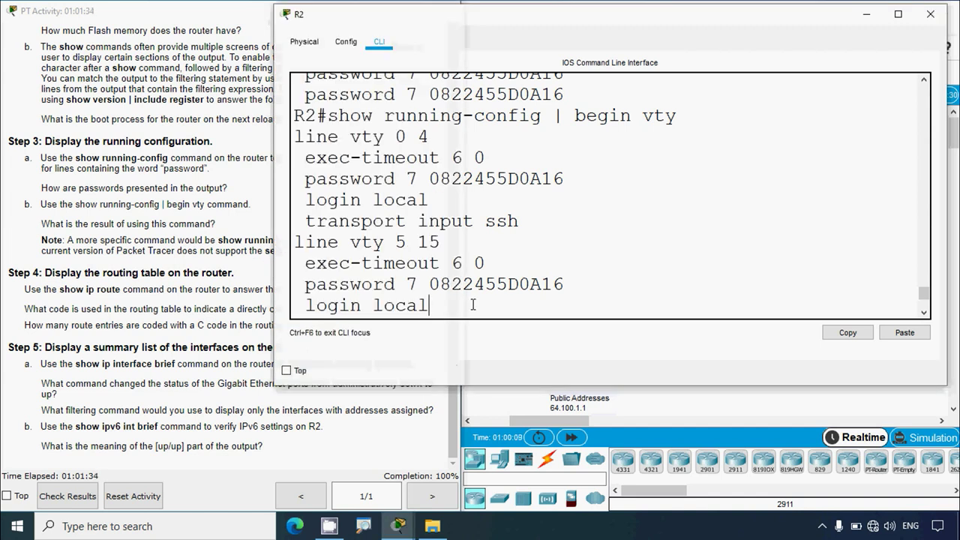
key("Return")
left_click_drag(362, 28, 489, 56)
type("show running-config | begin vty")
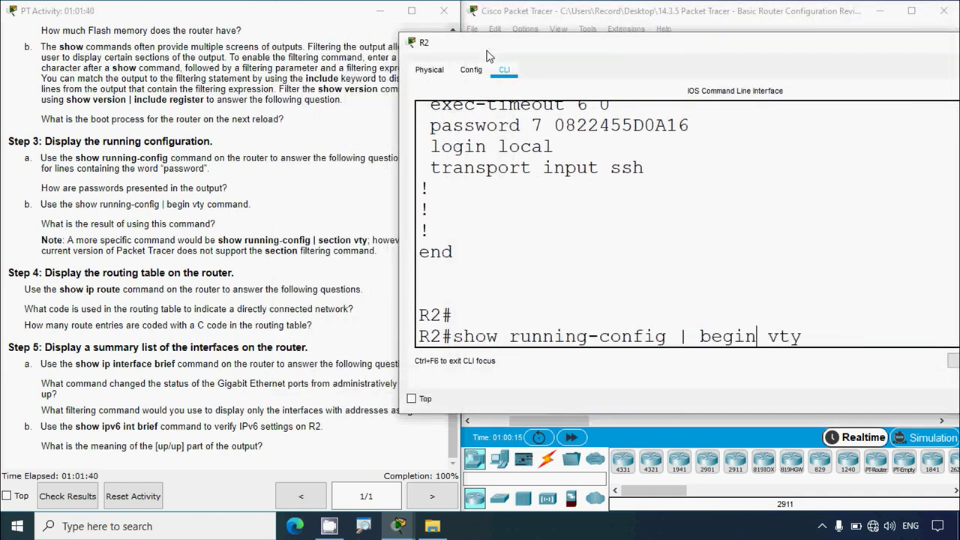
key("Left")
key("Left")
key("Left")
key("Left")
key("BackSpace")
key("BackSpace")
key("BackSpace")
key("BackSpace")
key("BackSpace")
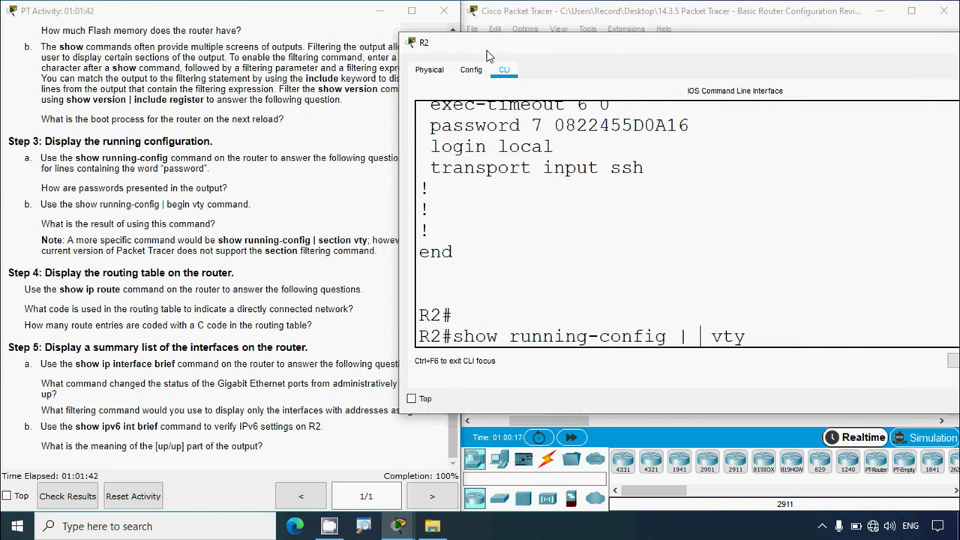
type("sec")
type("tion")
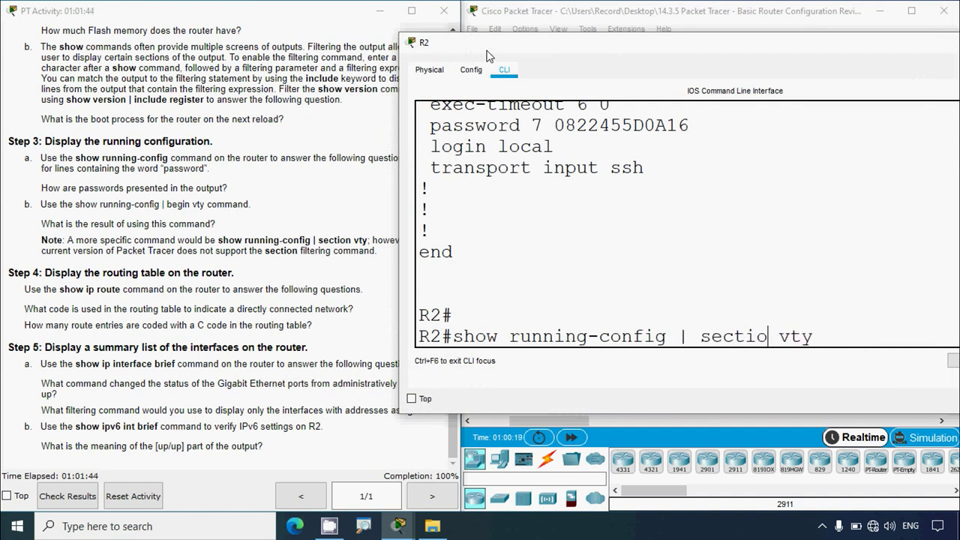
key("Return")
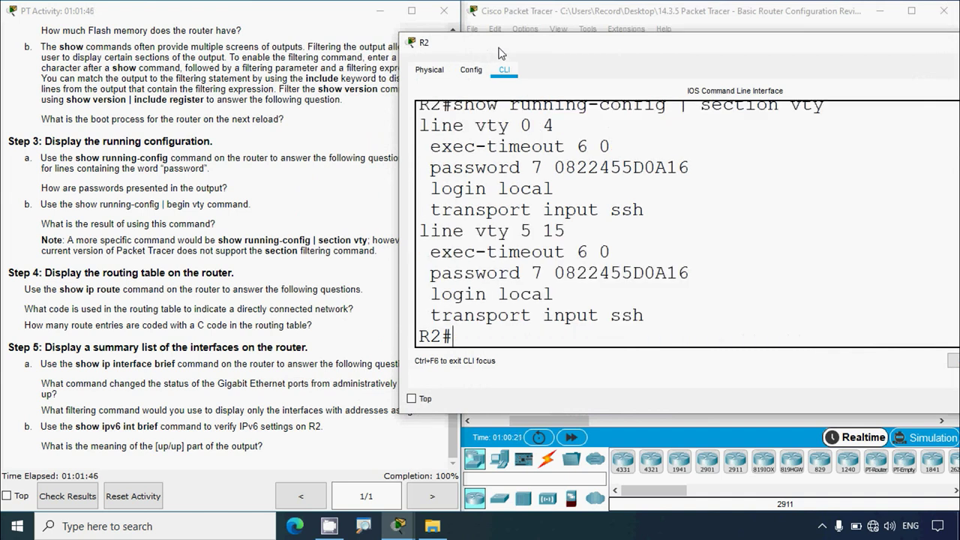
scroll(643, 246, "up", 1)
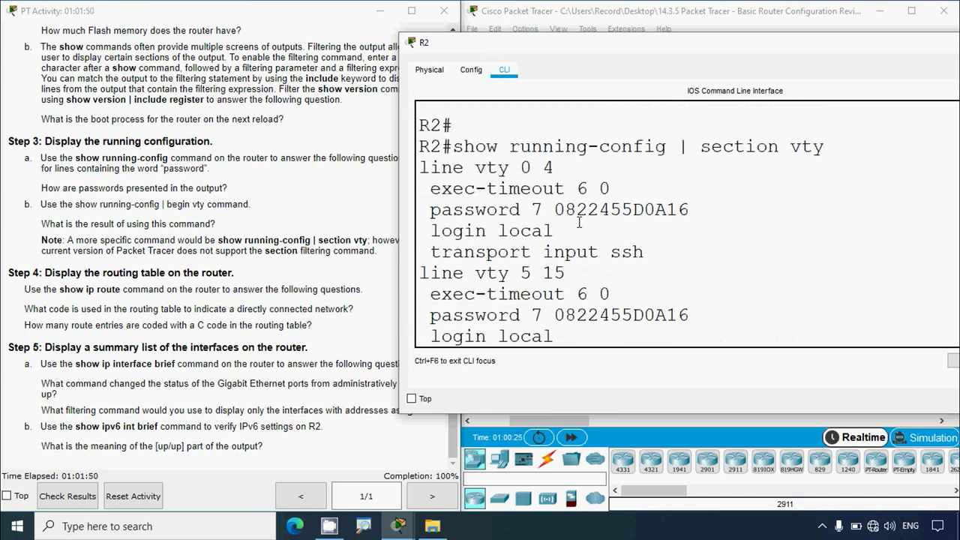
Check the lab instructions, then enter show ip route at a fresh R2 prompt
left_click(272, 273)
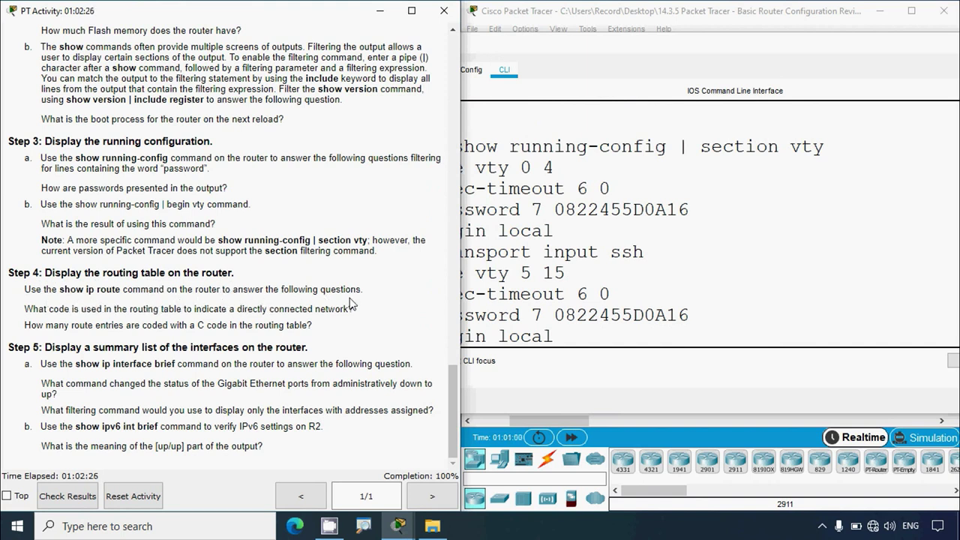
left_click(568, 331)
key("Return")
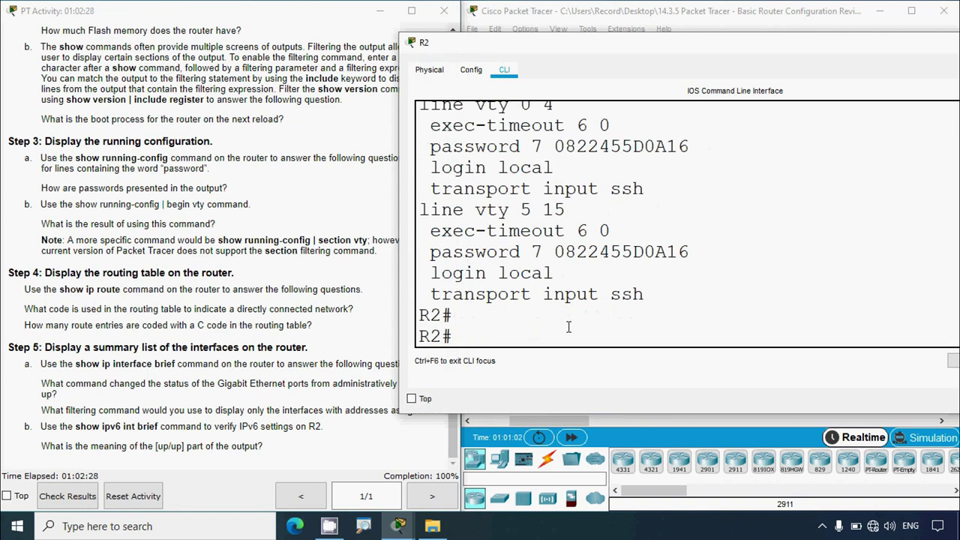
type("show ip route")
Display R2's routing table full-size, highlight the C 10.0.4.0/24 route, and close R2's window
key("Return")
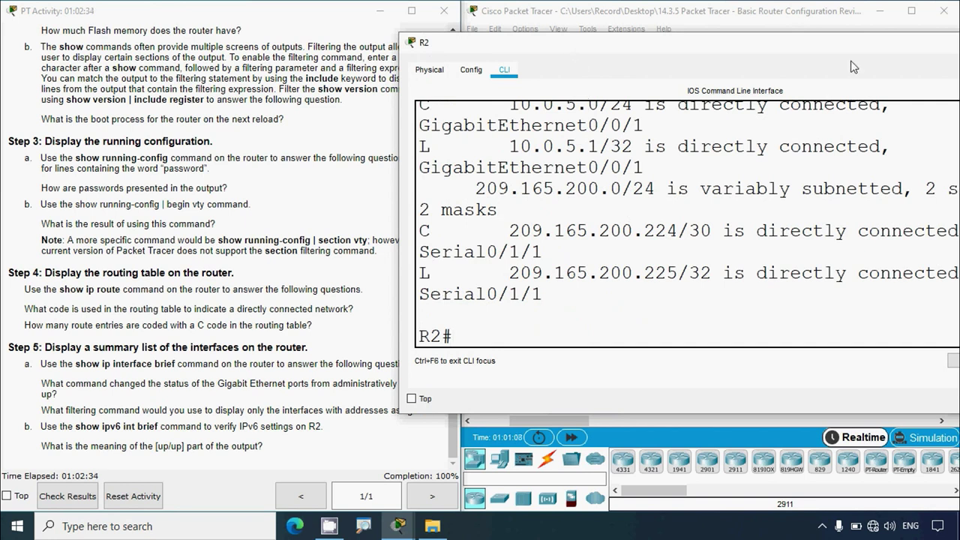
left_click_drag(855, 47, 634, 73)
left_click(802, 69)
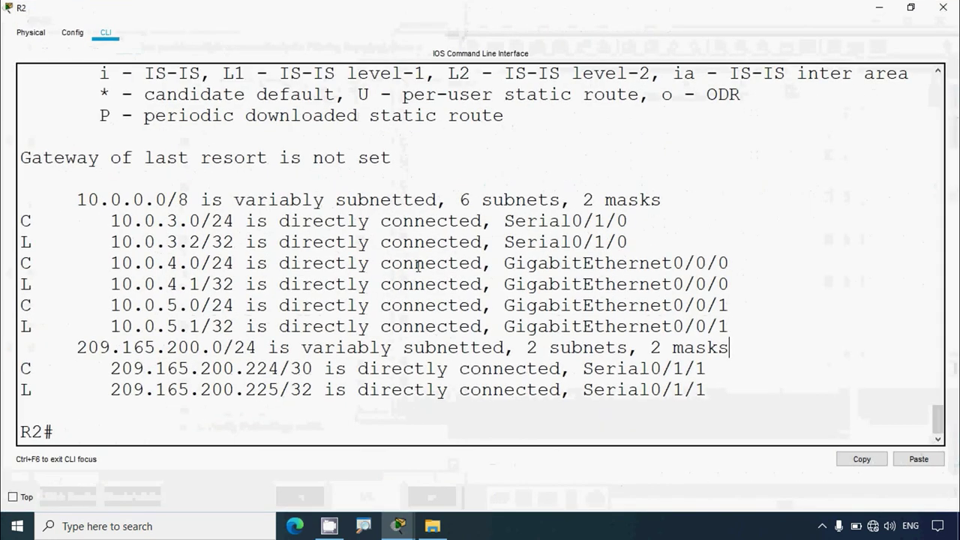
left_click(879, 7)
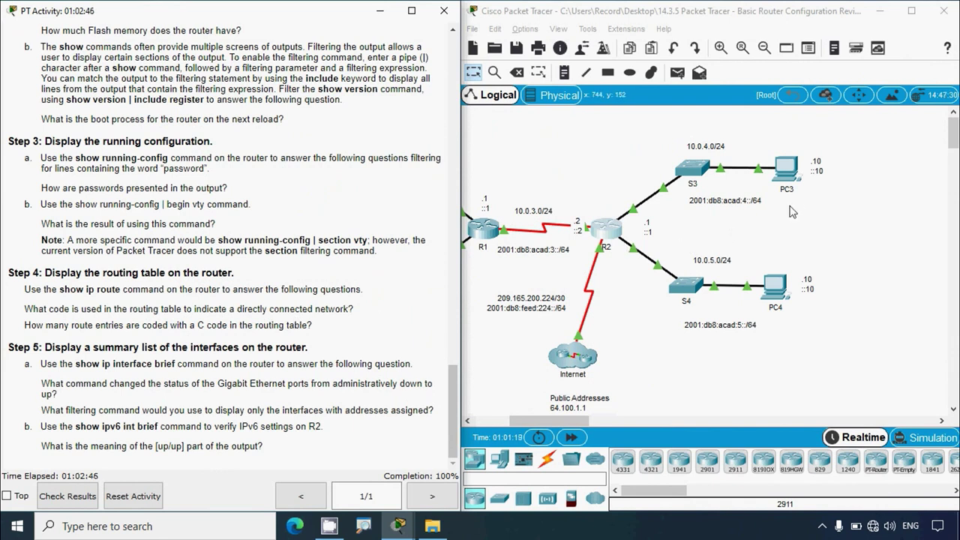
left_click(787, 179)
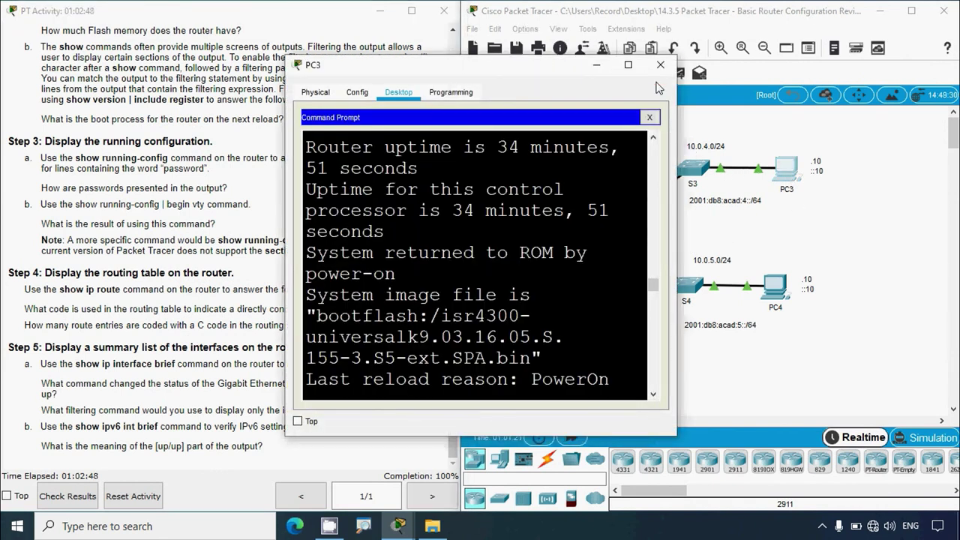
left_click(660, 64)
left_click(614, 234)
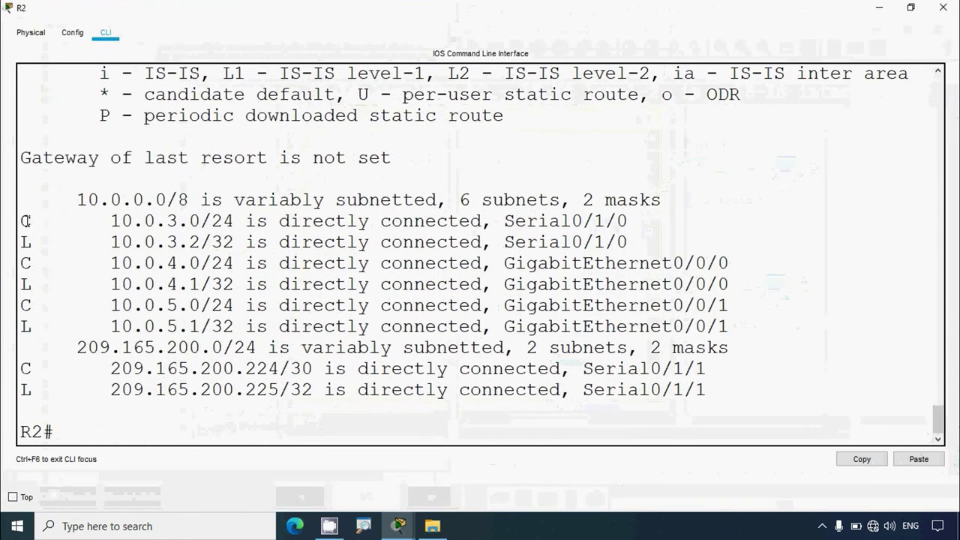
left_click_drag(22, 263, 258, 264)
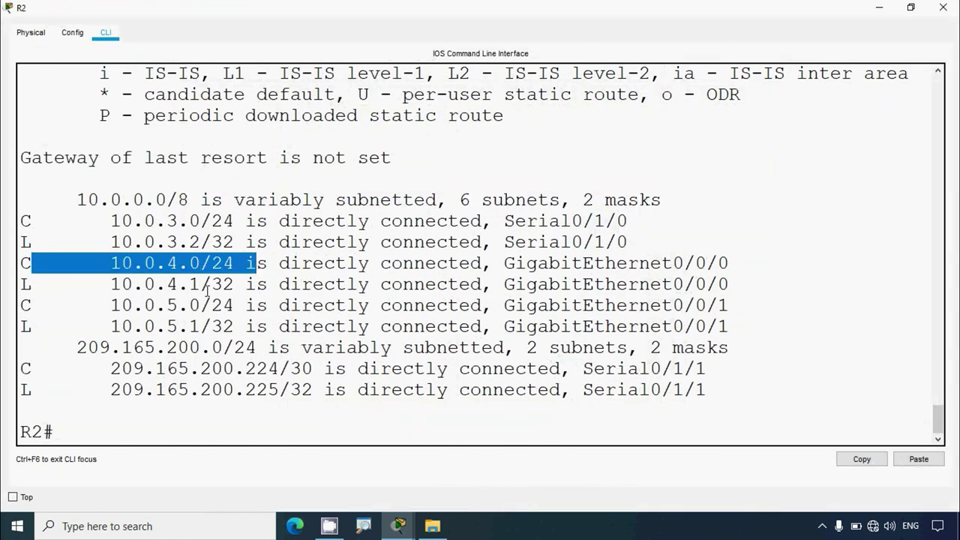
left_click(943, 9)
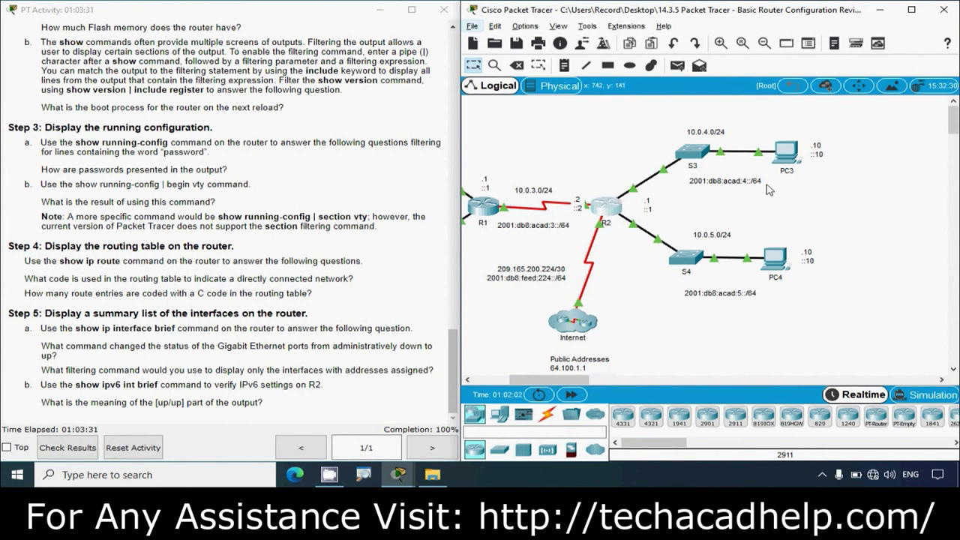
Reopen PC3's command prompt and rerun the SSH command to R2 at 2001:db8:acad:4::1
left_click(787, 161)
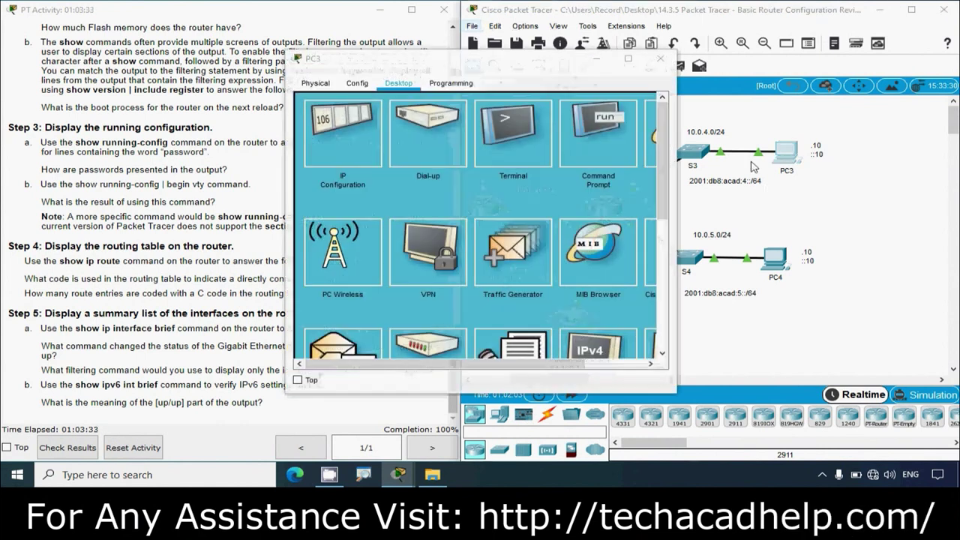
left_click(610, 143)
scroll(516, 240, "down", 2)
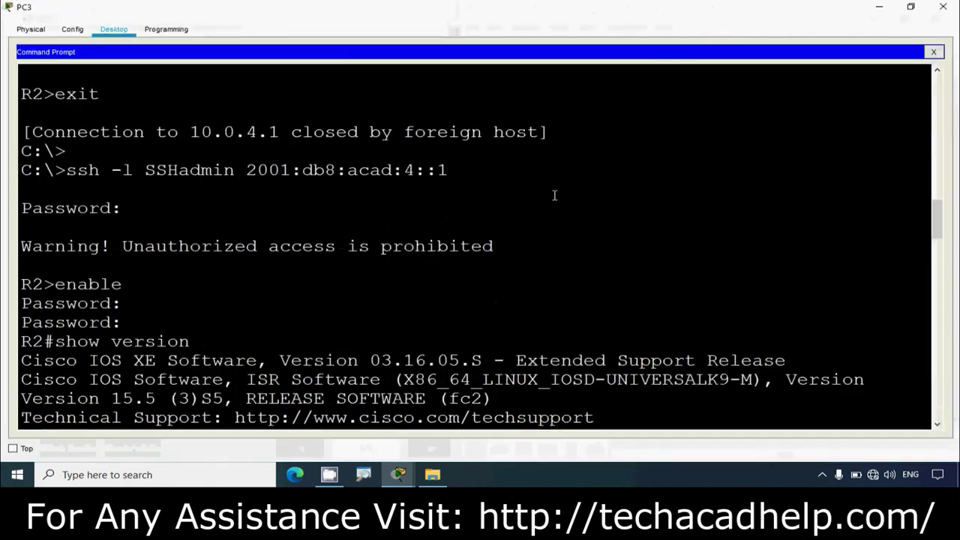
scroll(473, 312, "down", 3)
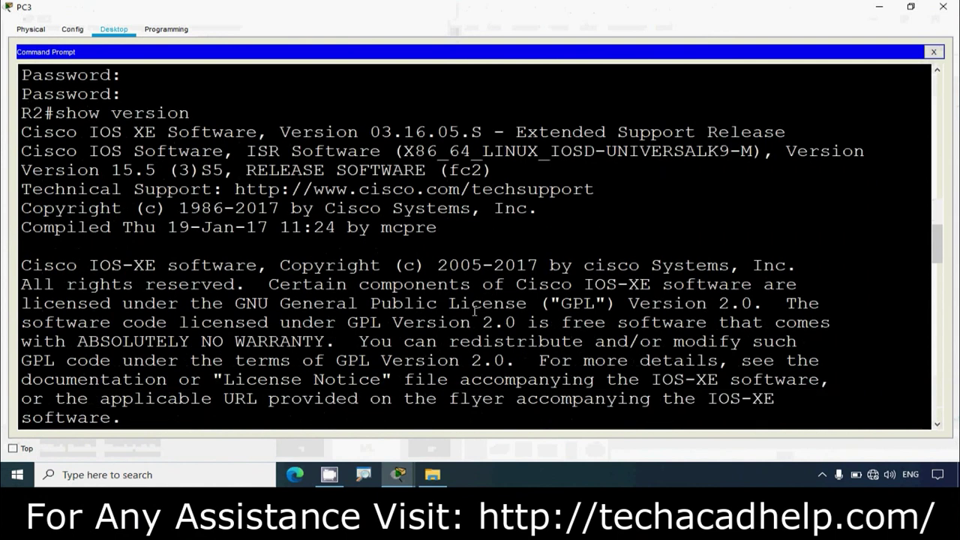
scroll(474, 311, "down", 15)
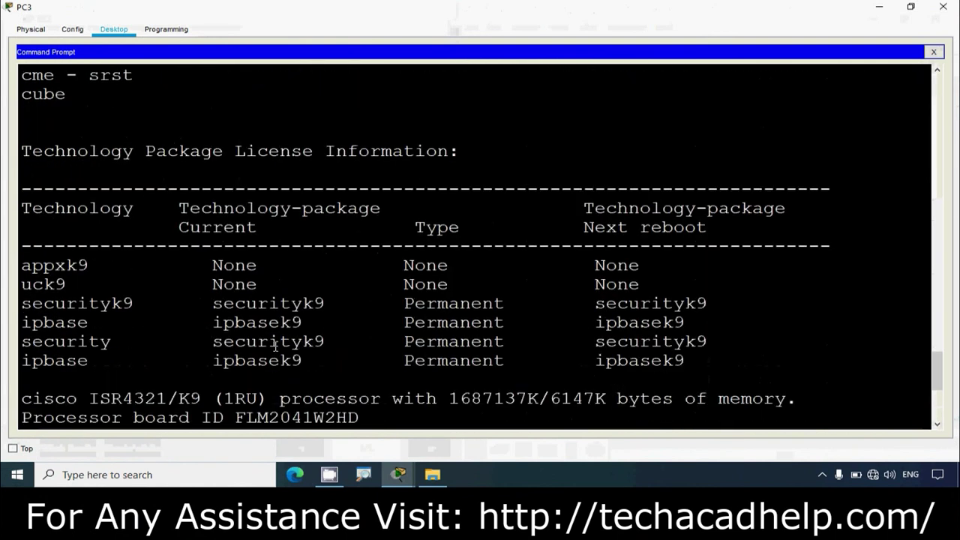
scroll(275, 344, "down", 5)
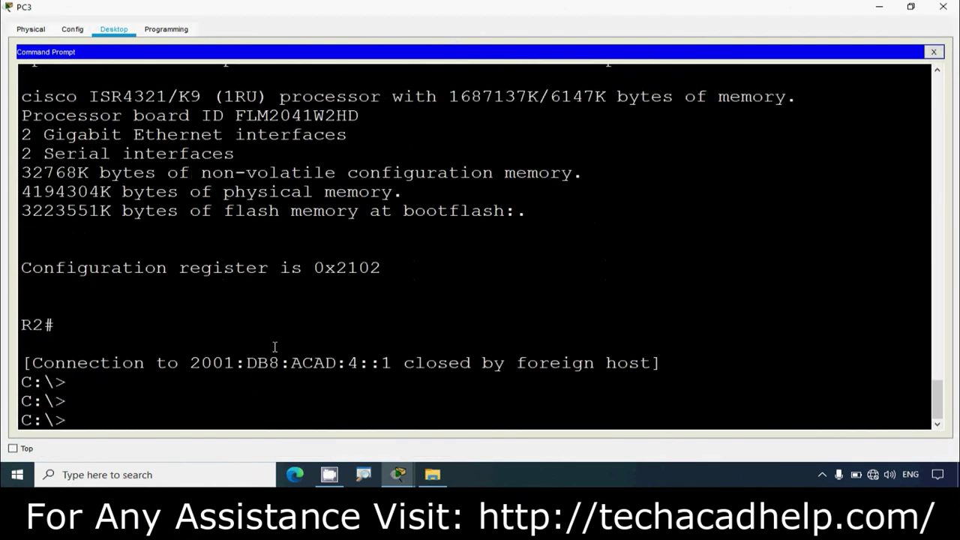
key("Up")
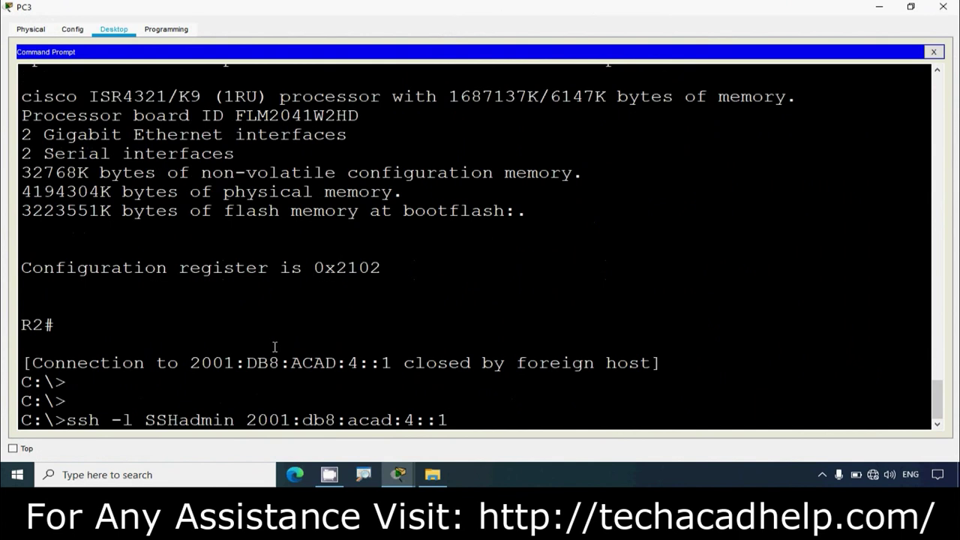
key("Return")
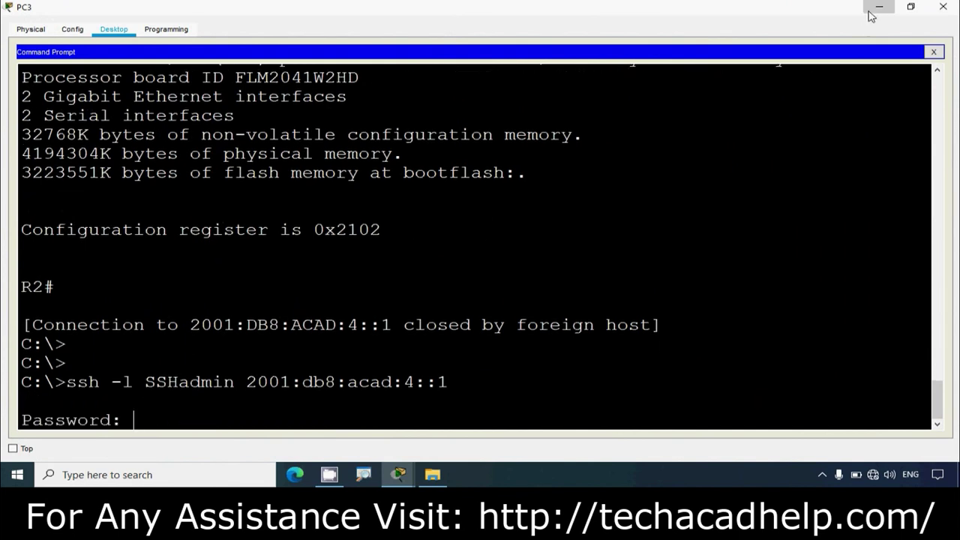
Copy the login password from the instructions and paste it into PC3 to log in to R2
left_click(879, 7)
scroll(292, 228, "up", 5)
scroll(292, 227, "up", 3)
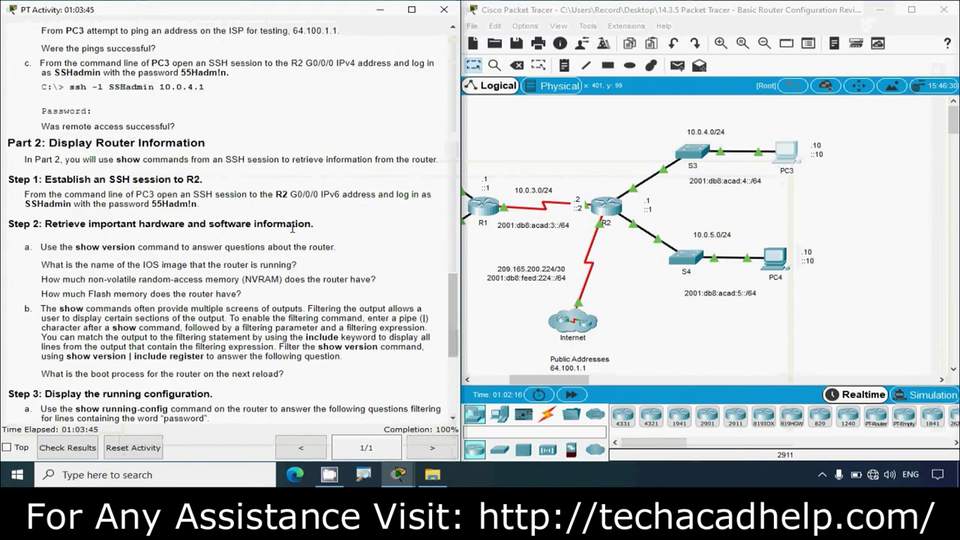
left_click_drag(152, 203, 197, 204)
left_click(780, 173)
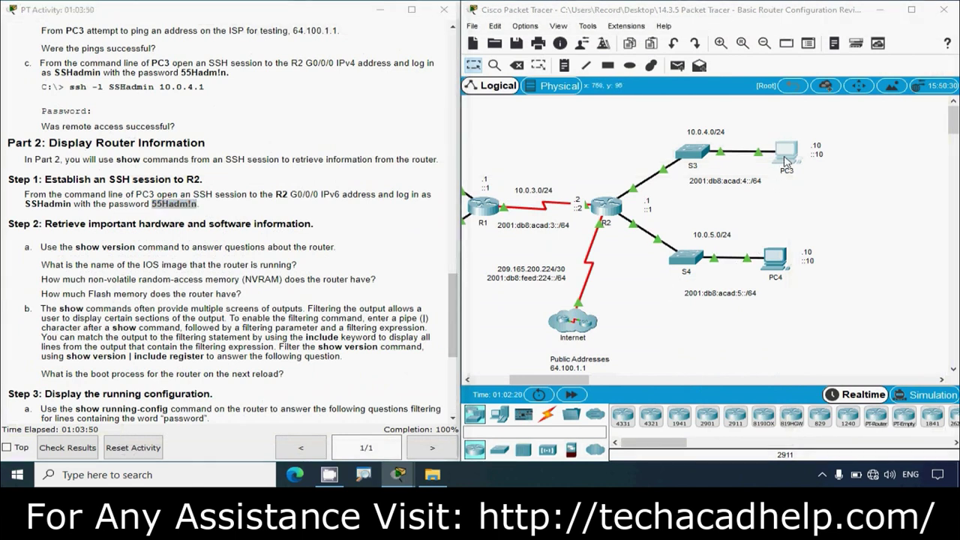
left_click(629, 59)
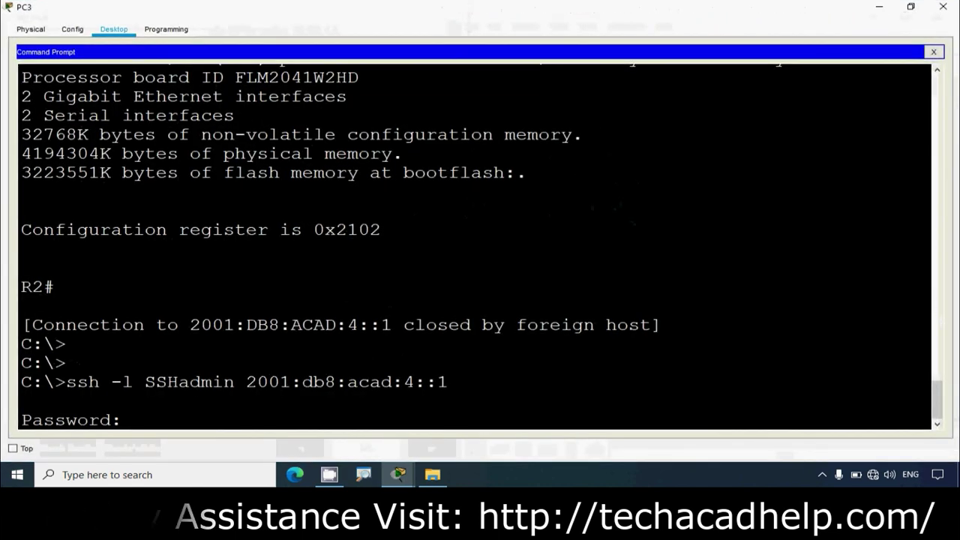
right_click(193, 415)
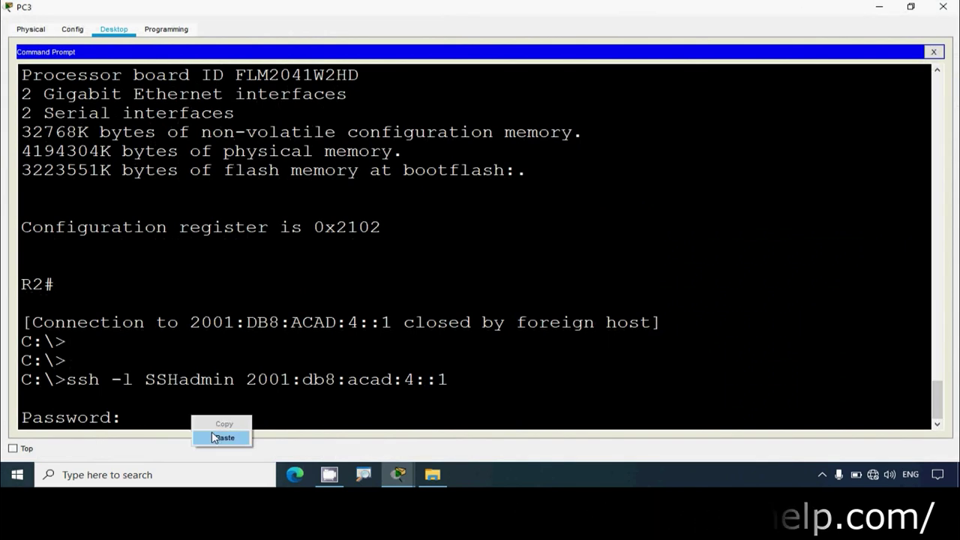
left_click(214, 438)
key("Return")
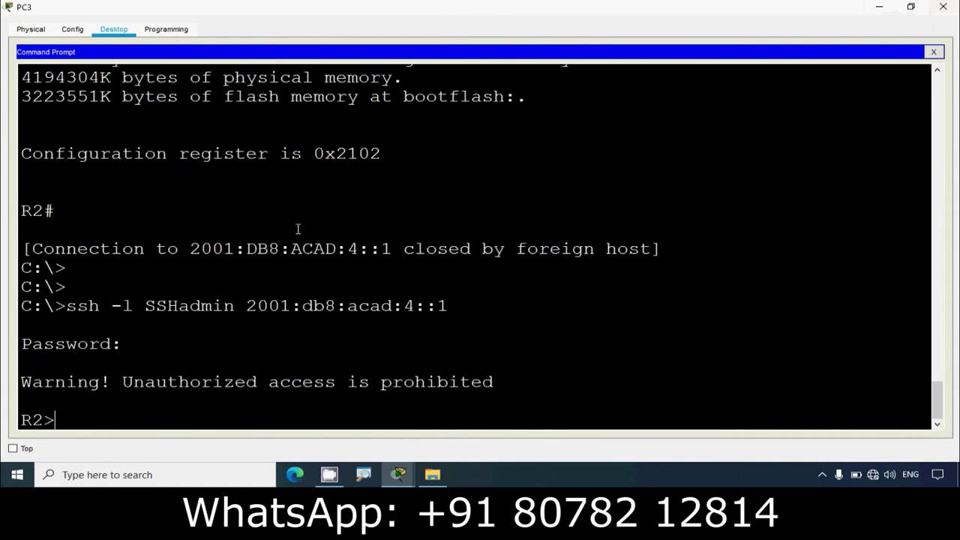
Run enable and paste the step d privileged password to reach R2#, then close PC3
type("enable")
key("Return")
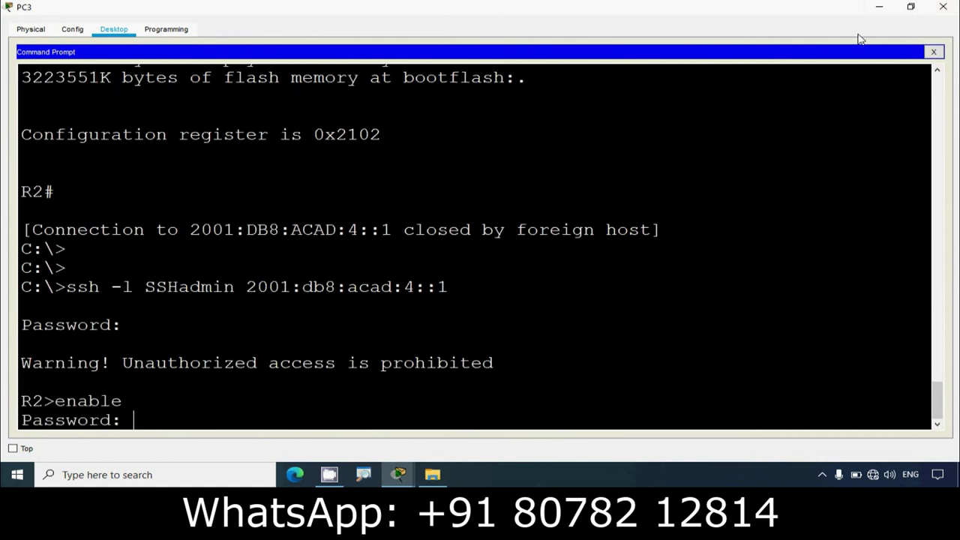
left_click(885, 7)
scroll(210, 237, "up", 10)
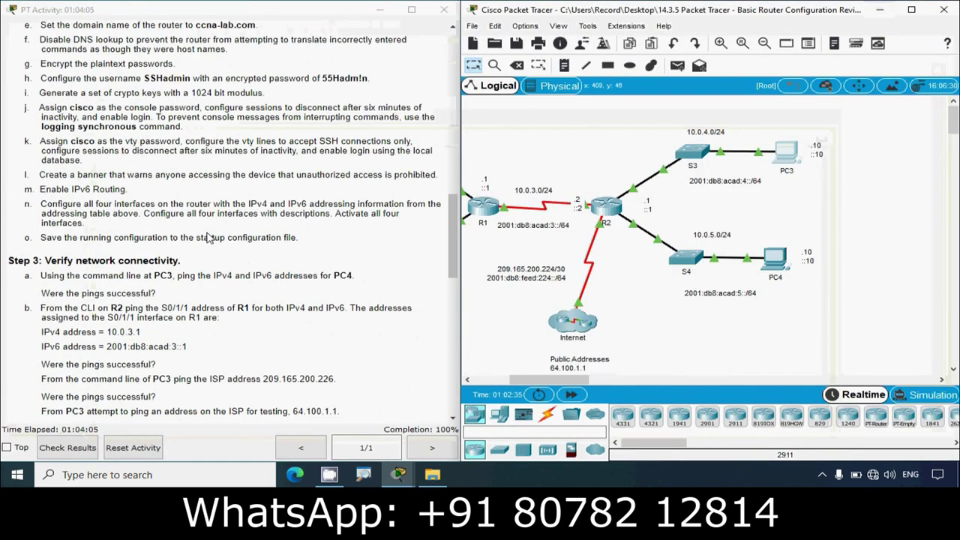
scroll(210, 237, "up", 5)
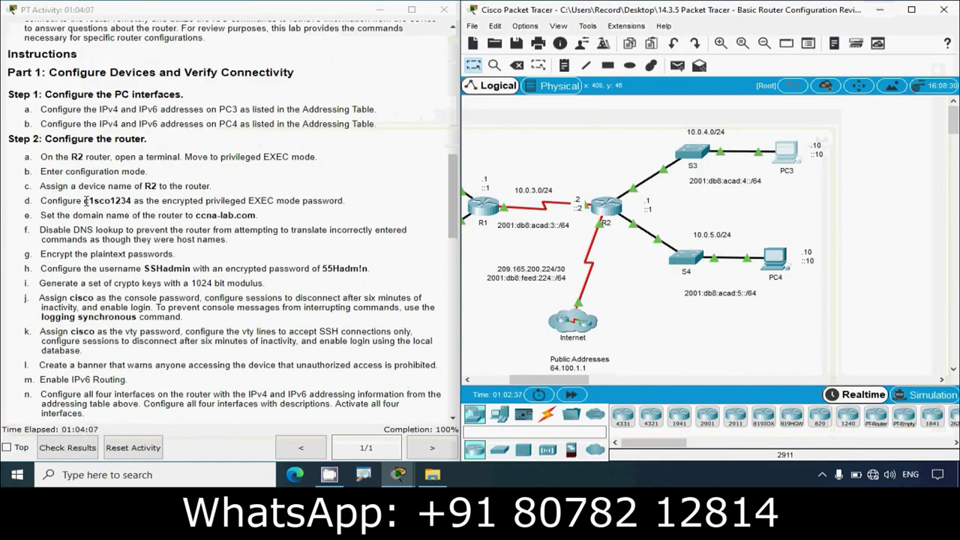
left_click_drag(86, 201, 133, 201)
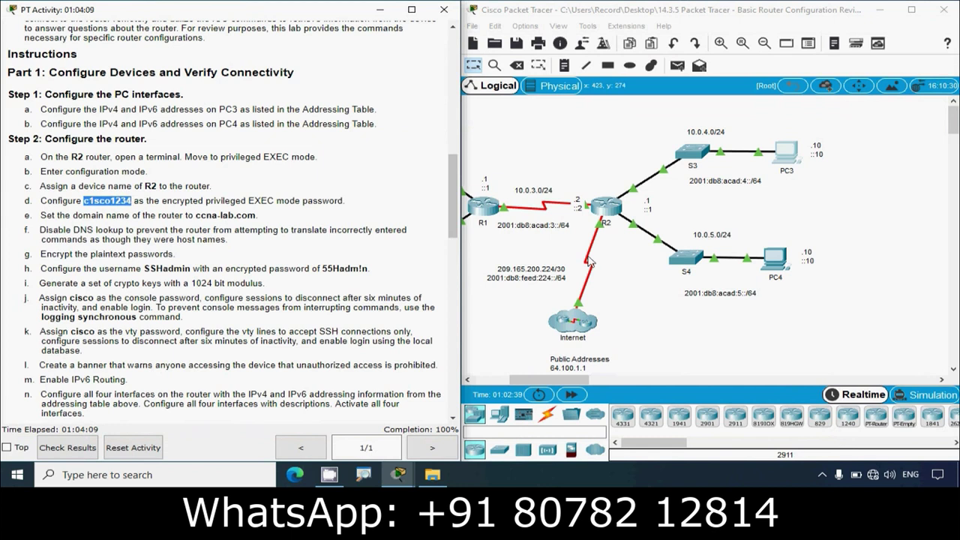
left_click(536, 168)
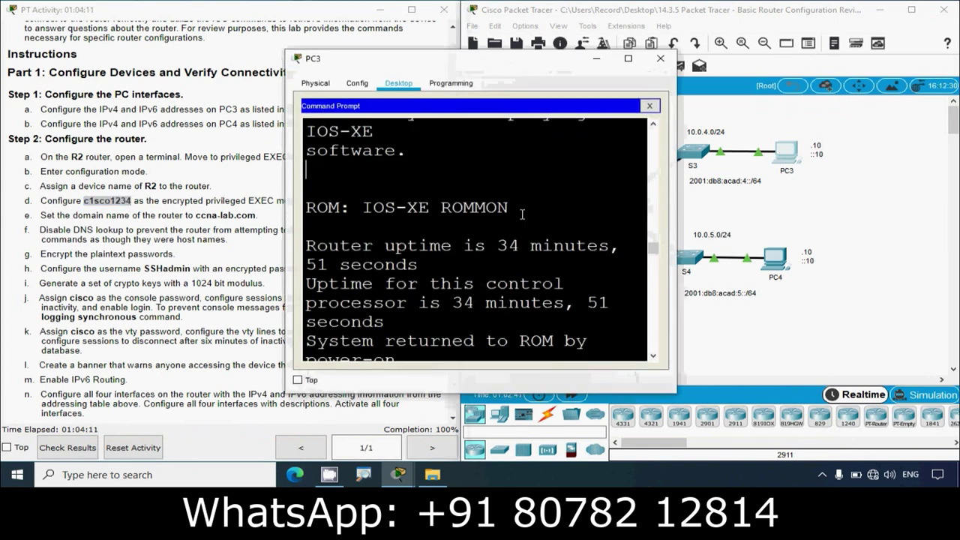
scroll(522, 215, "down", 10)
right_click(431, 353)
left_click(455, 377)
key("Return")
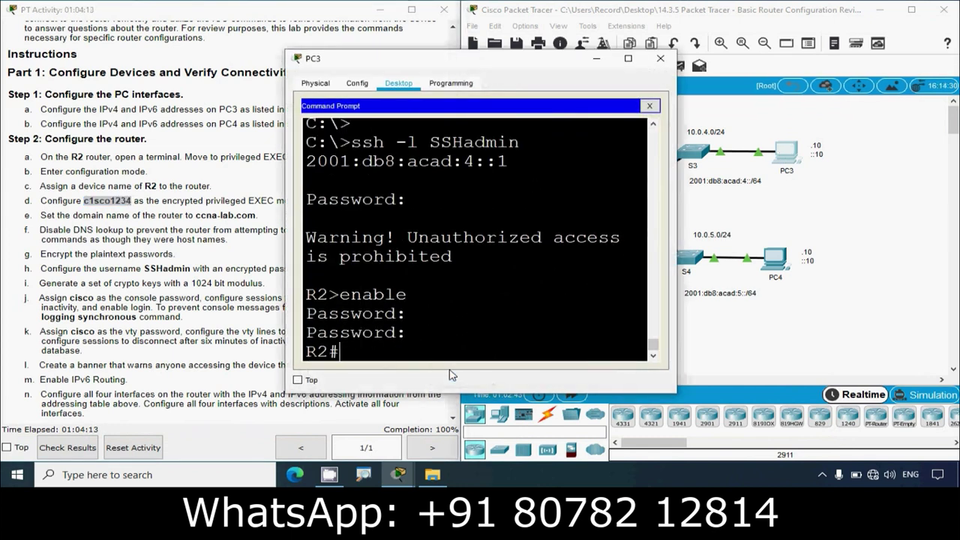
left_click(660, 58)
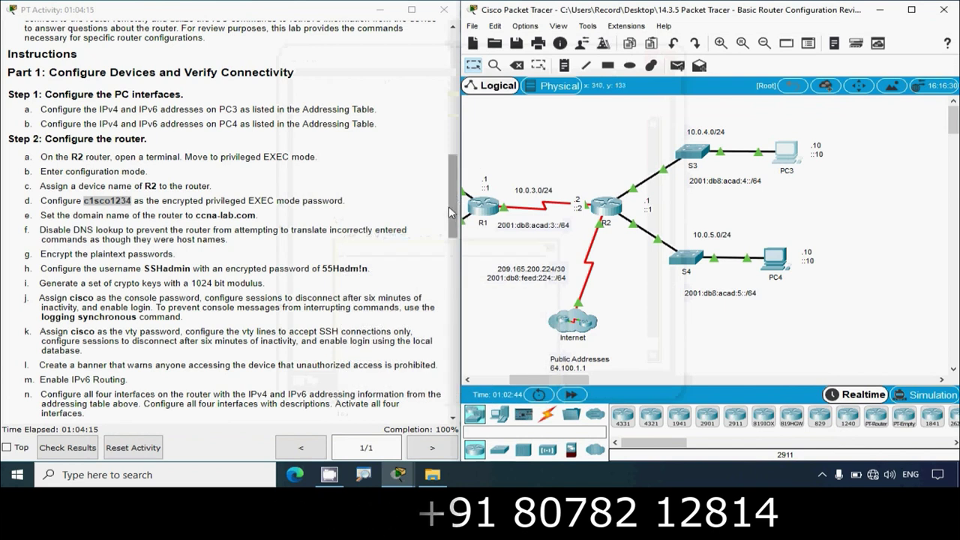
scroll(453, 401, "down", 20)
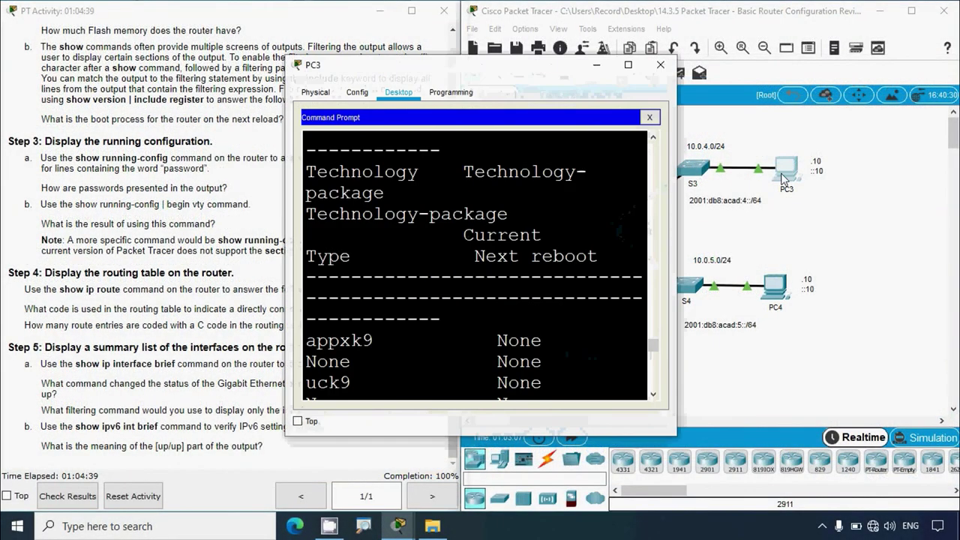
Run show ip route on R2 and mark the C routes 10.0.3.0, 10.0.4.0, 10.0.5.0, 209.165.200.224
left_click(628, 65)
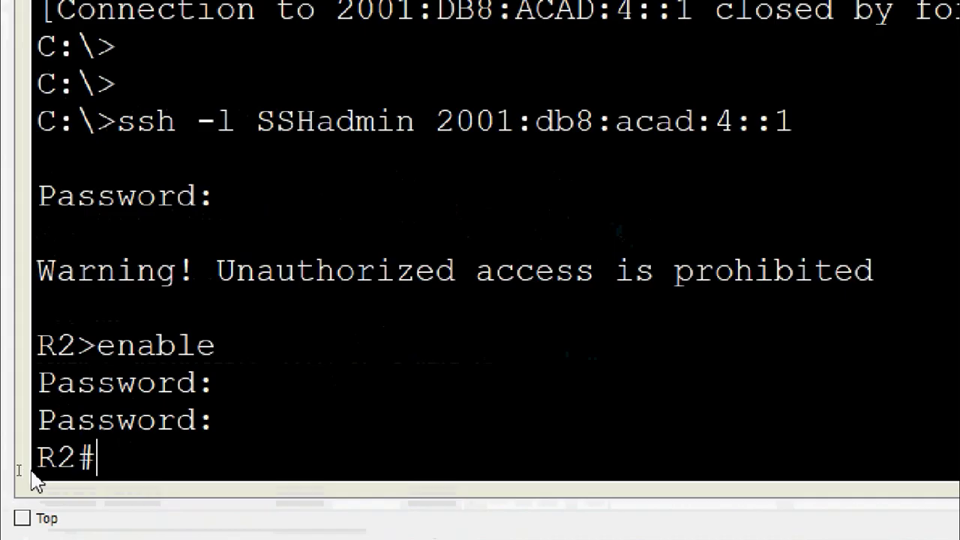
type("show")
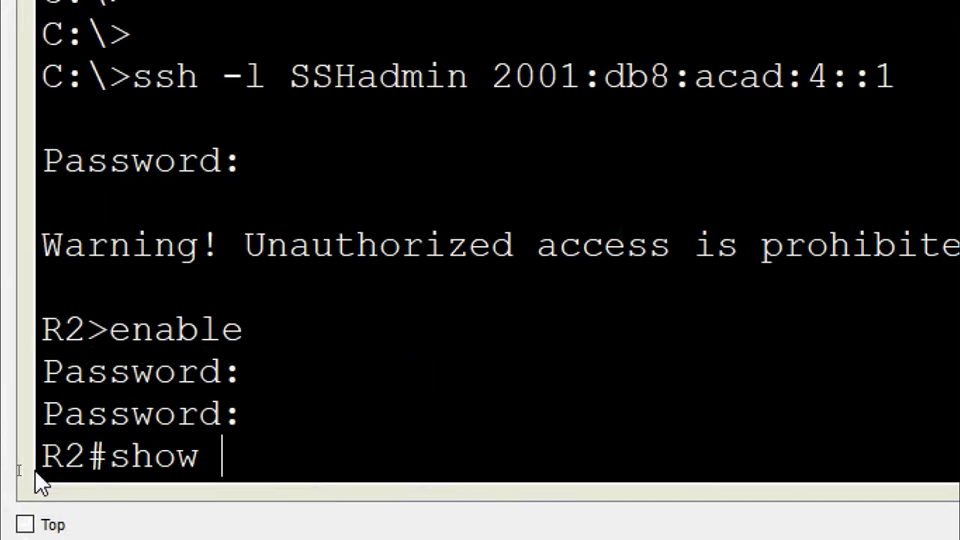
type(" ip route")
key("Return")
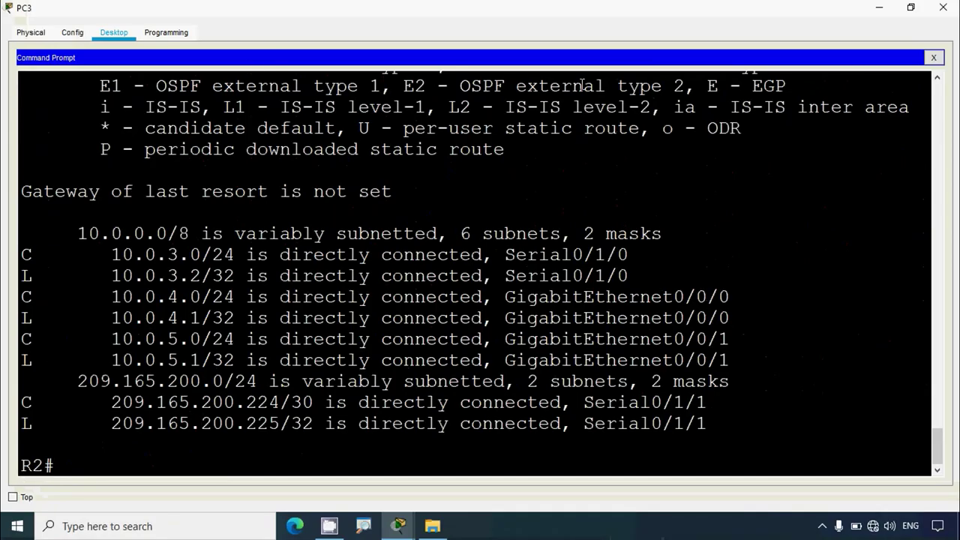
double_click(29, 255)
double_click(29, 297)
double_click(30, 339)
double_click(28, 402)
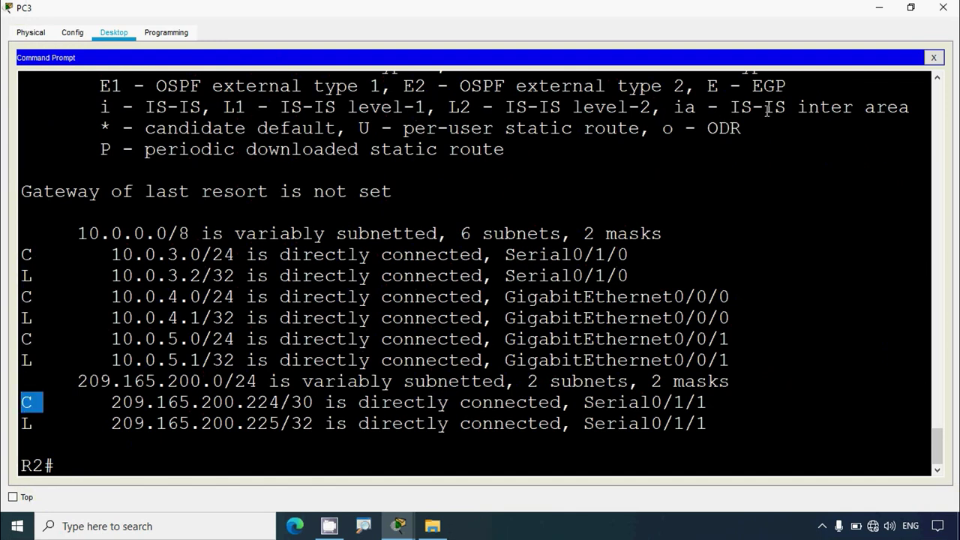
left_click(879, 7)
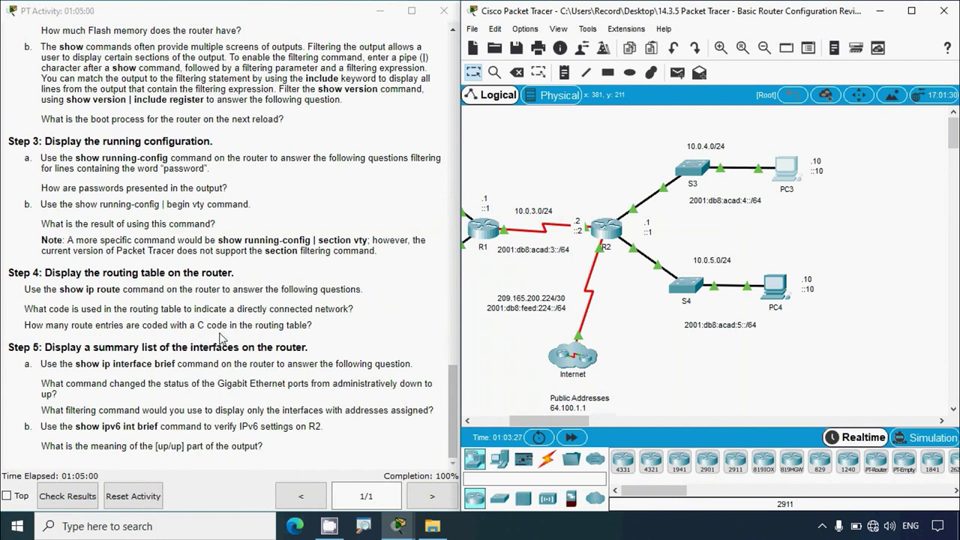
Reopen PC3 full-screen, mark the four C route codes again, and close the terminal
left_click(784, 180)
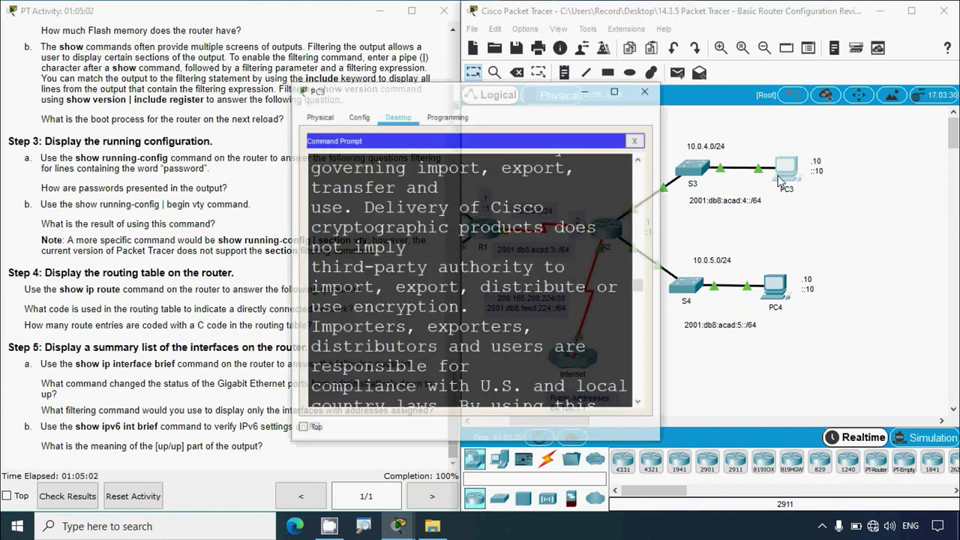
double_click(638, 79)
scroll(104, 323, "up", 1)
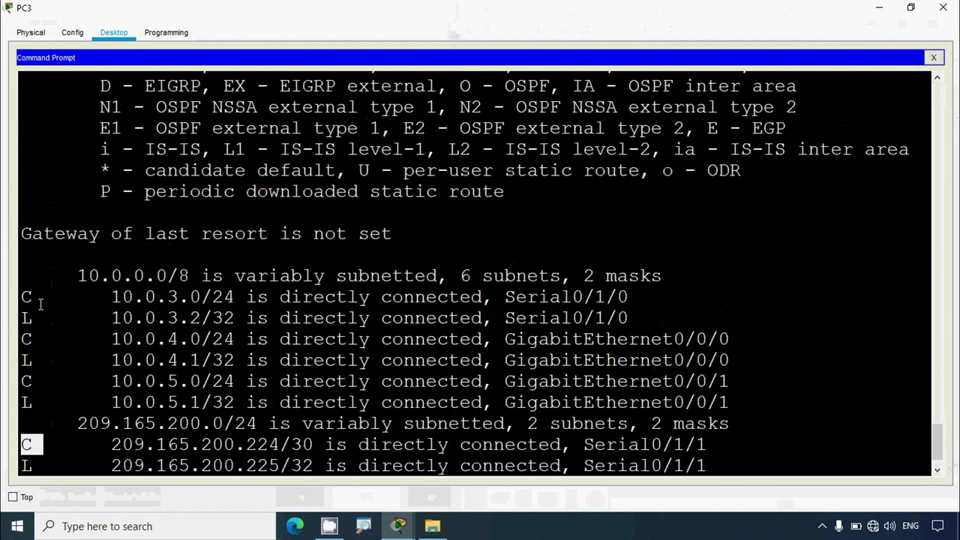
double_click(26, 297)
double_click(27, 338)
double_click(26, 381)
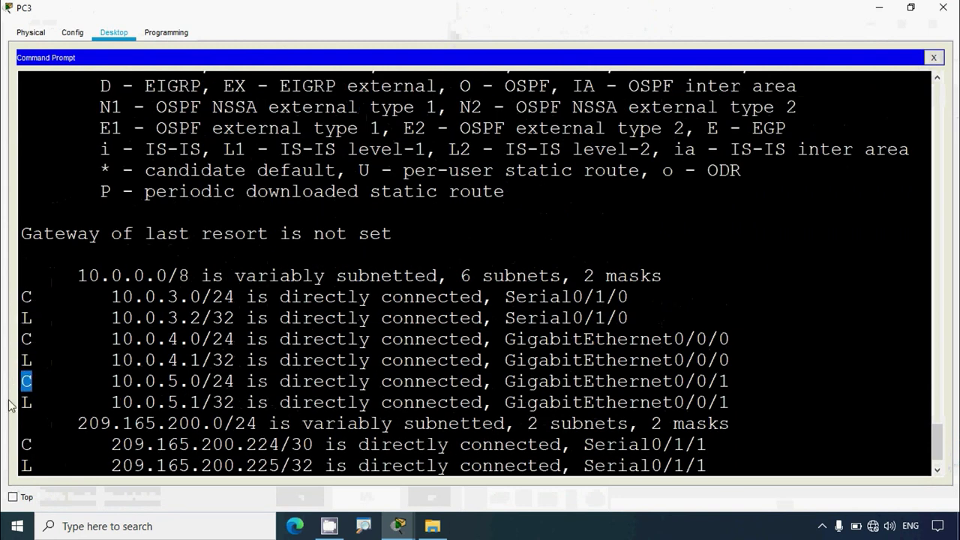
left_click_drag(41, 447, 6, 448)
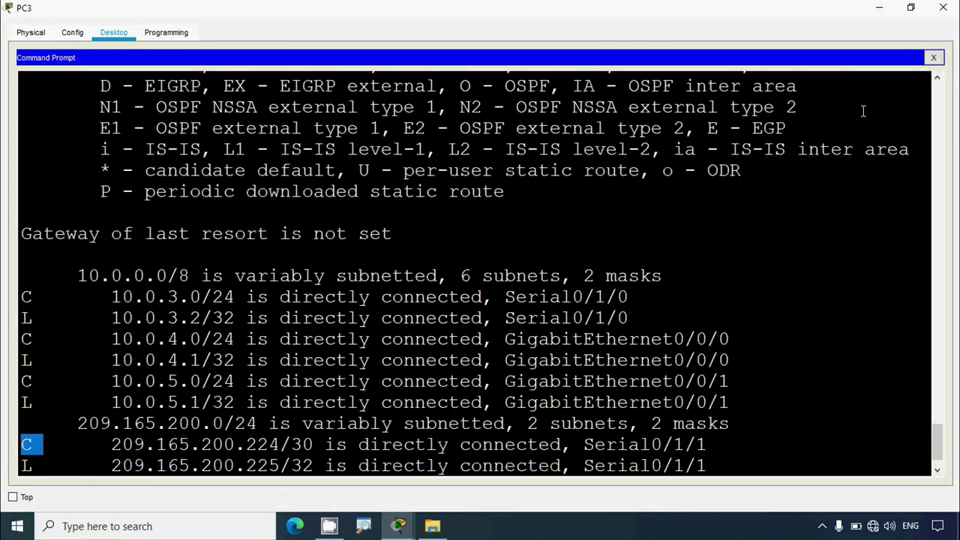
left_click(878, 9)
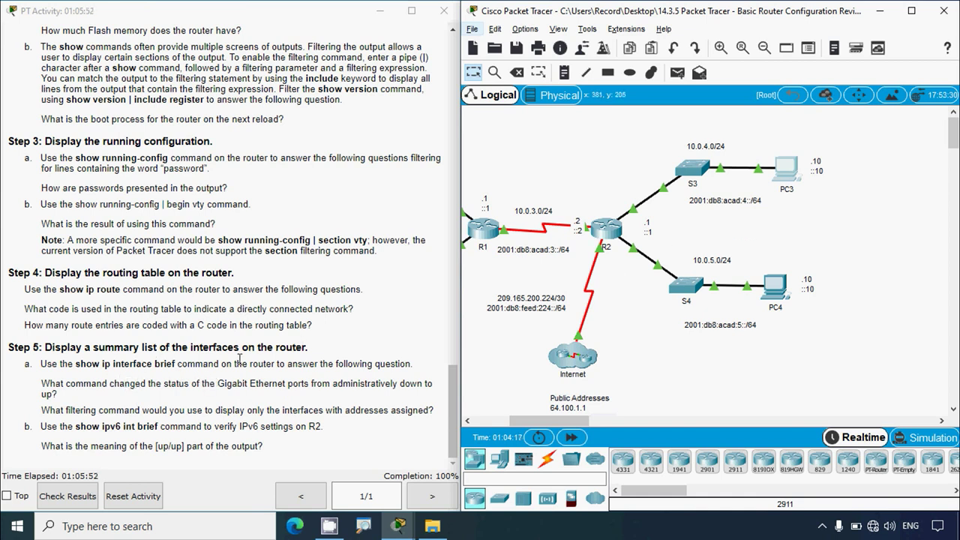
Run show ip interface brief on R2 in PC3's SSH session, fixing a typo
left_click(786, 171)
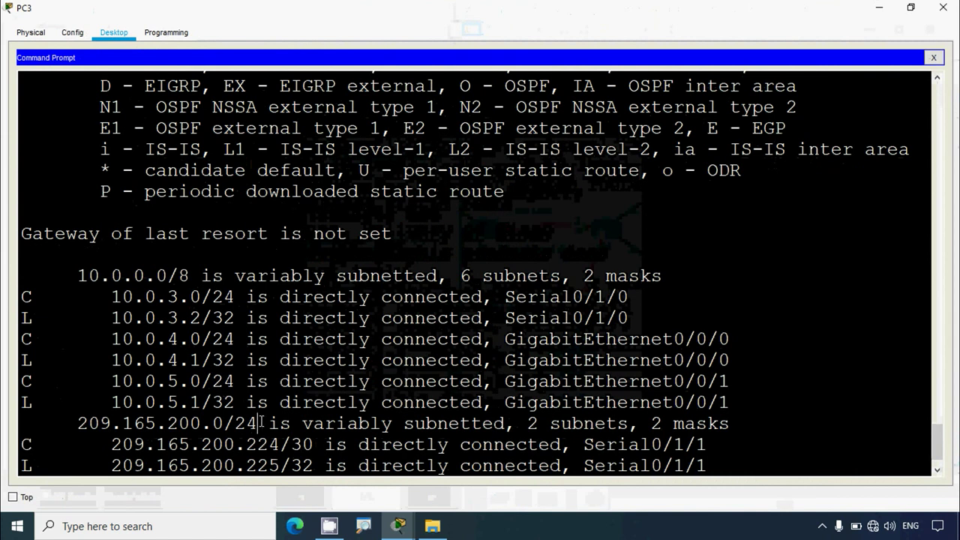
key("Return")
type("show ip interfafe")
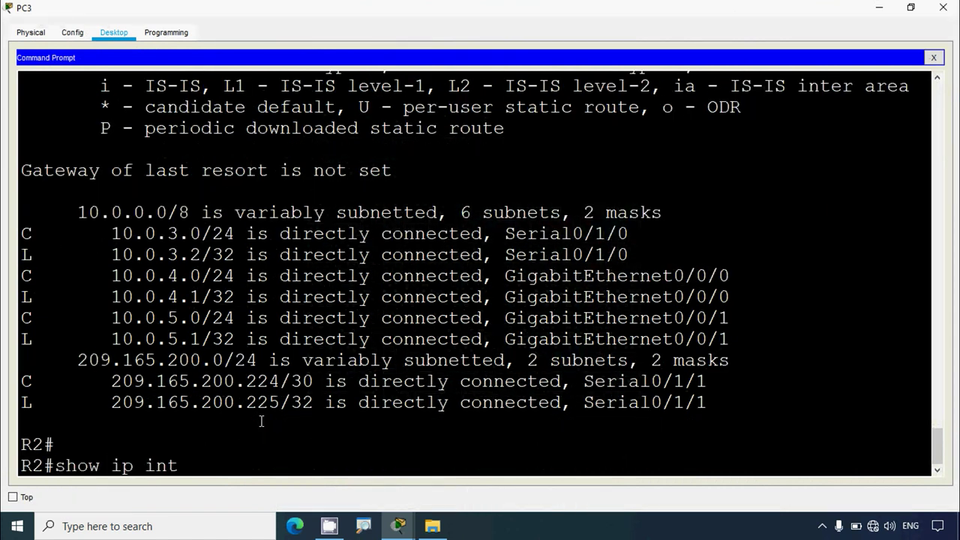
key("BackSpace")
key("BackSpace")
type("ce brief")
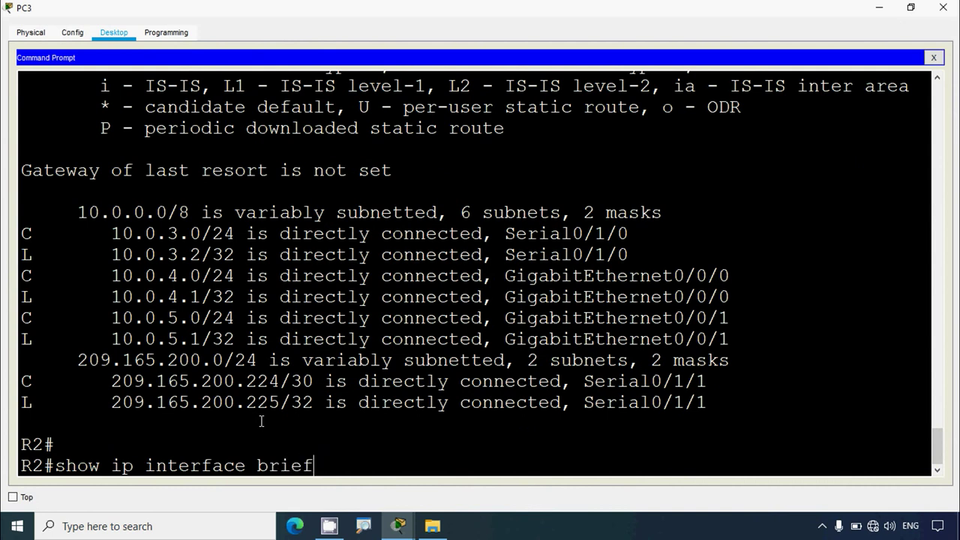
key("Return")
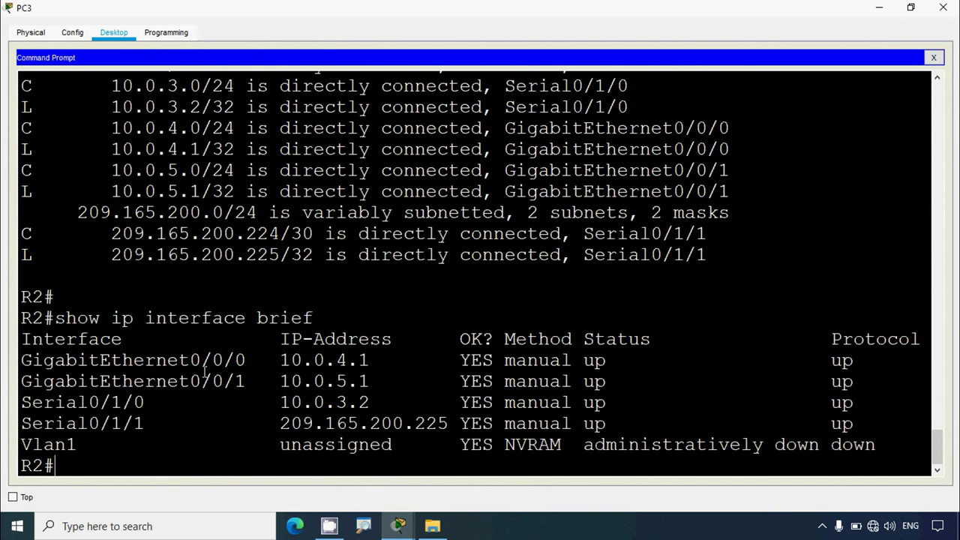
Highlight G0/0/0, G0/0/1, S0/1/0, S0/1/1, Vlan1 and Vlan1's administratively down status
left_click_drag(44, 361, 247, 362)
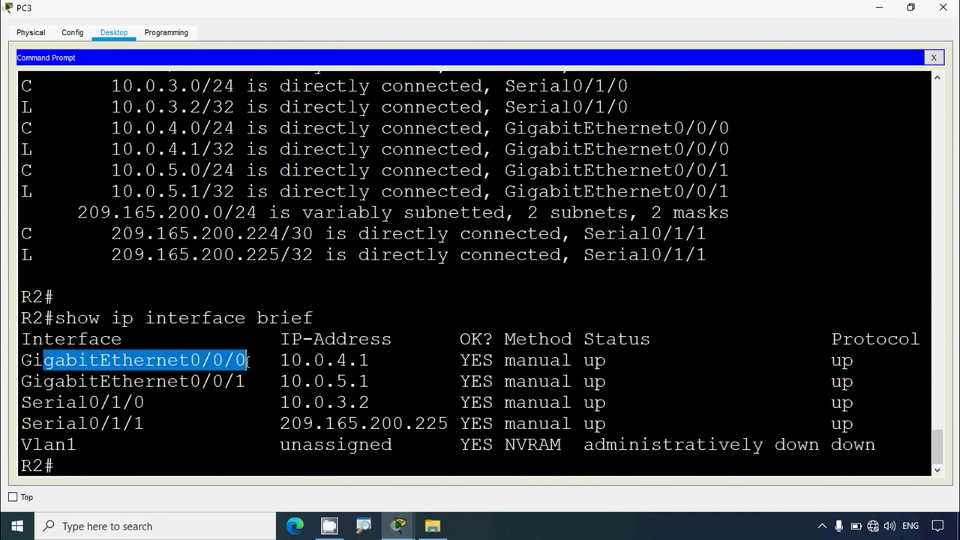
left_click_drag(178, 382, 258, 381)
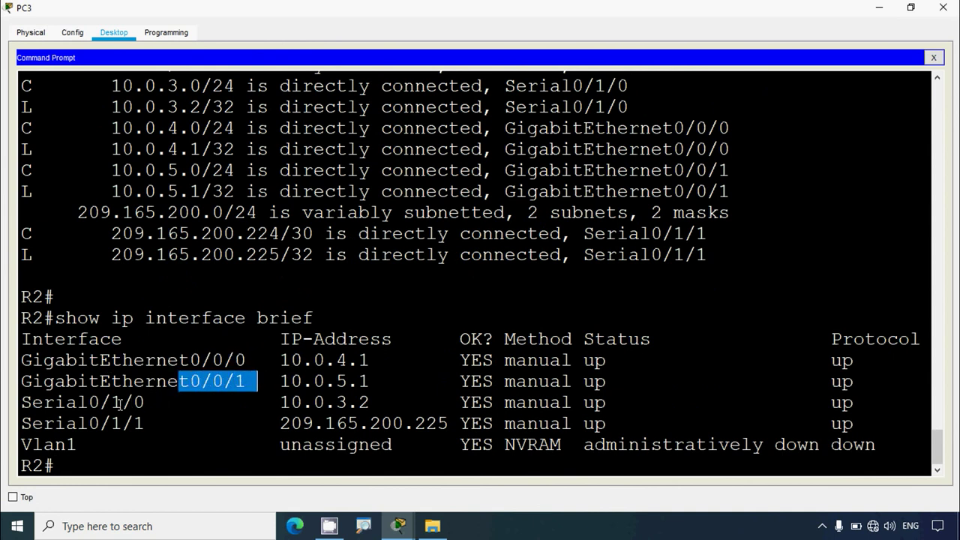
left_click_drag(89, 403, 150, 402)
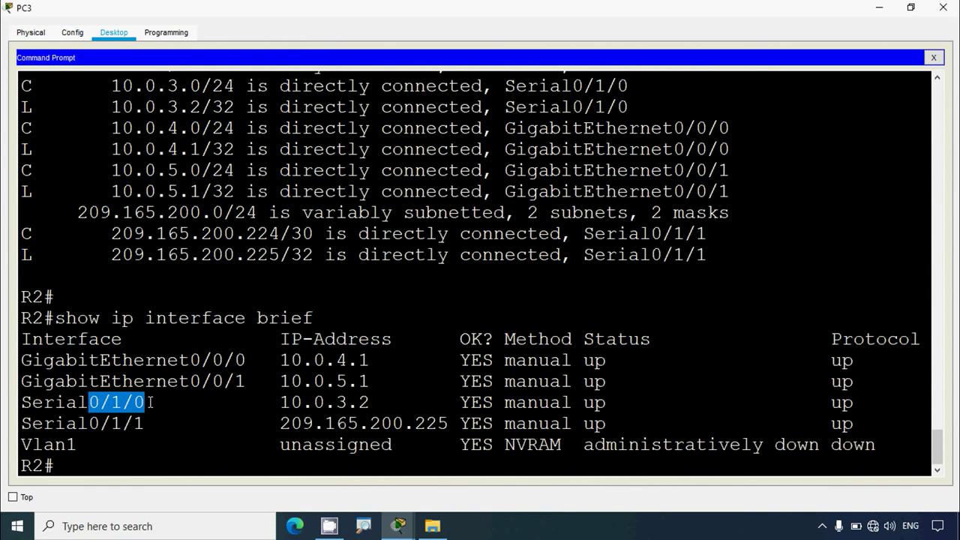
left_click_drag(89, 423, 147, 425)
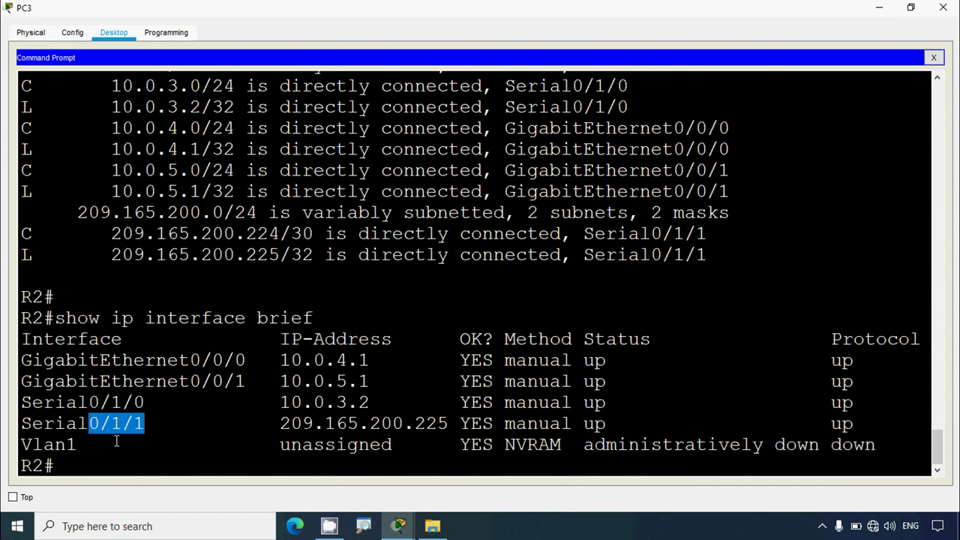
left_click_drag(33, 445, 143, 454)
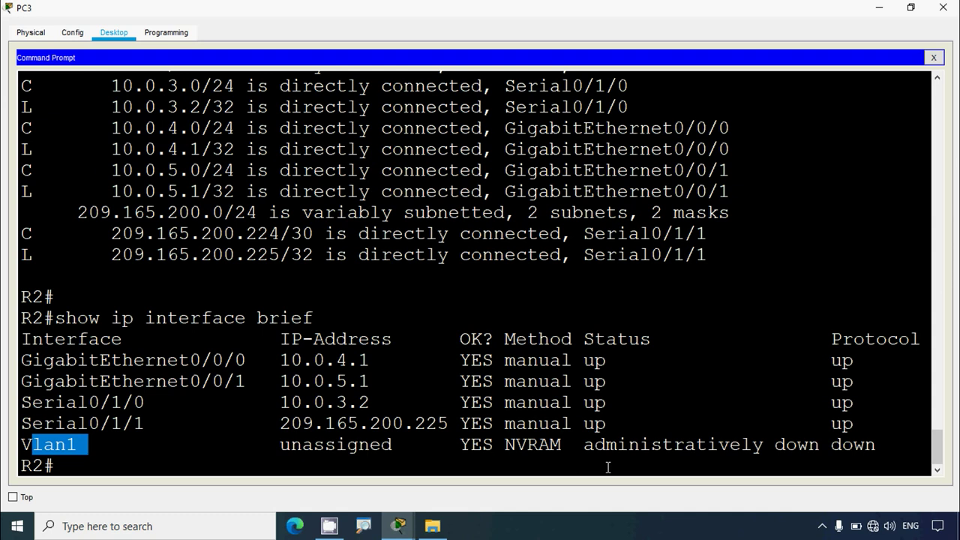
left_click_drag(584, 444, 821, 445)
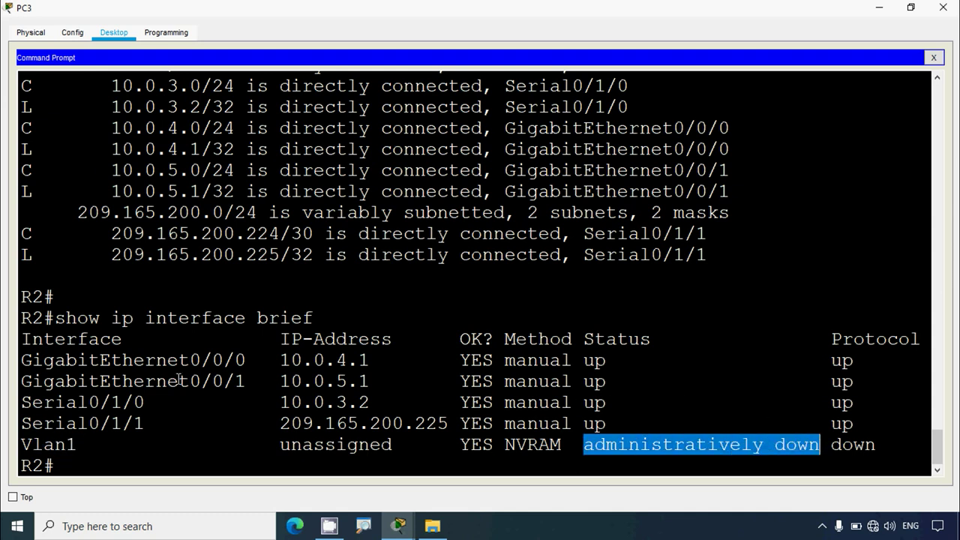
left_click(577, 372)
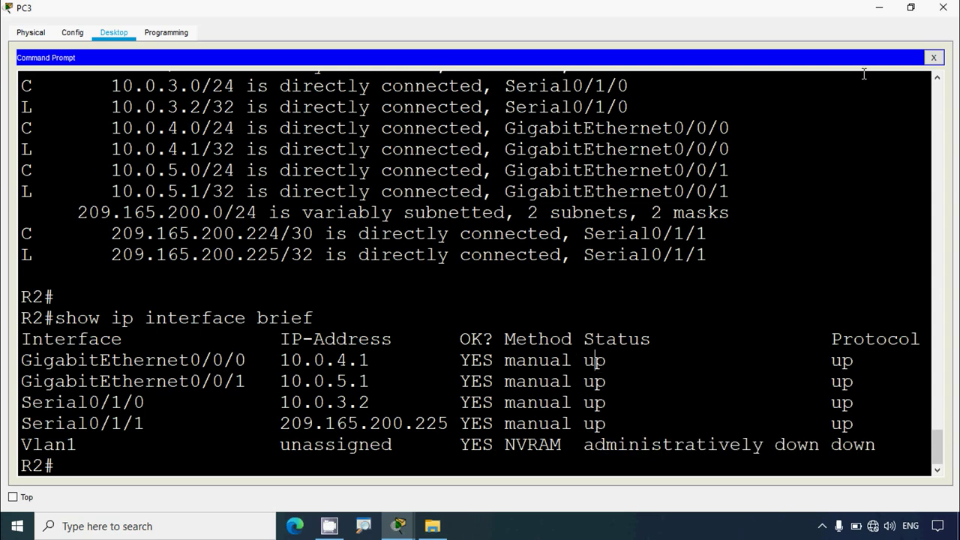
left_click(876, 7)
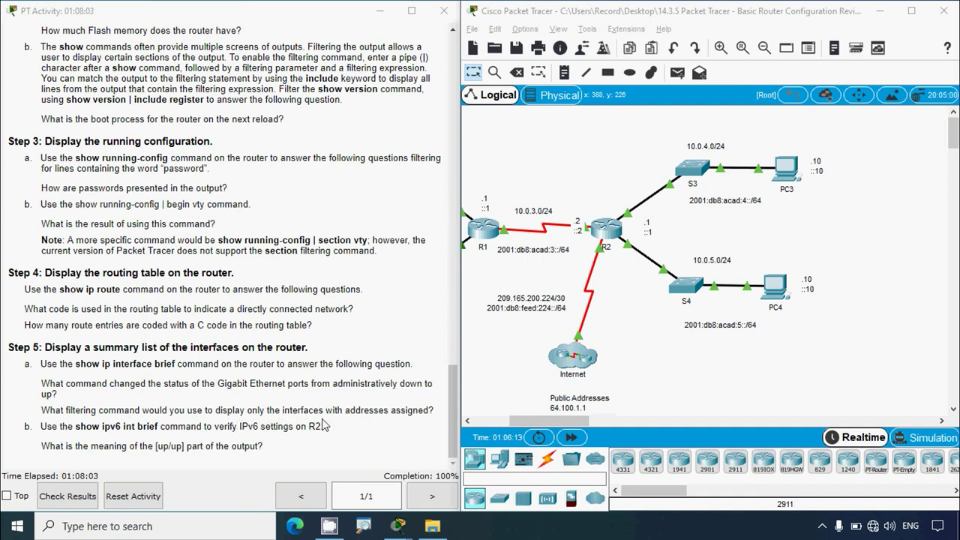
left_click(784, 169)
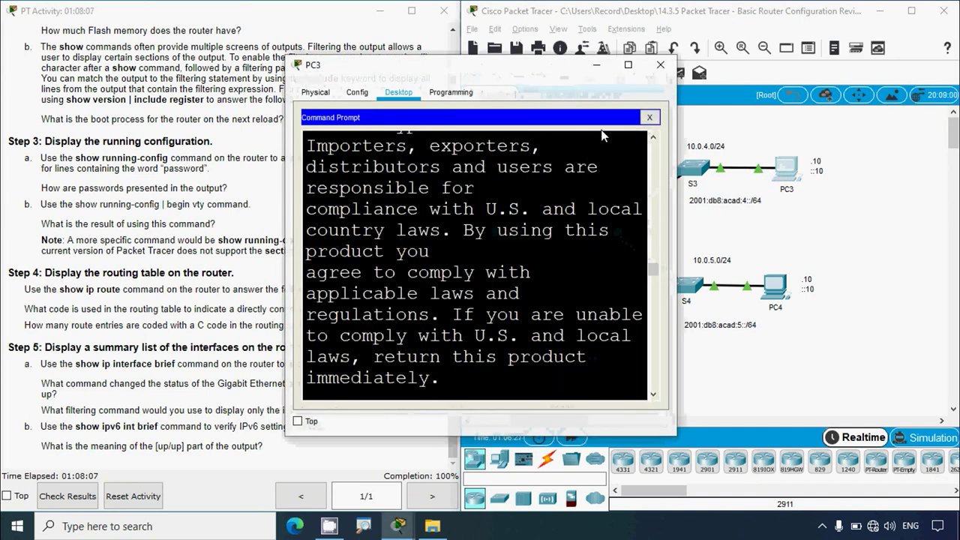
left_click_drag(527, 70, 665, 66)
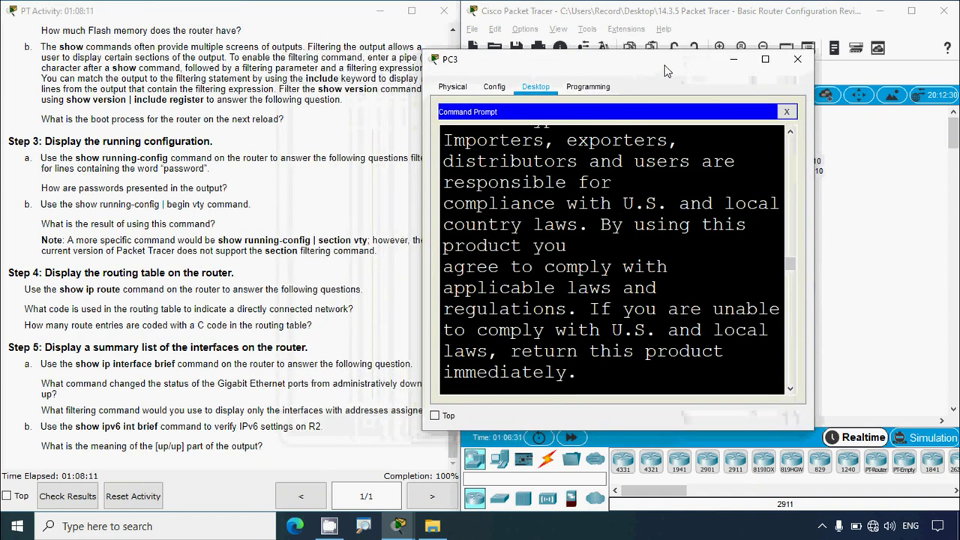
left_click(765, 59)
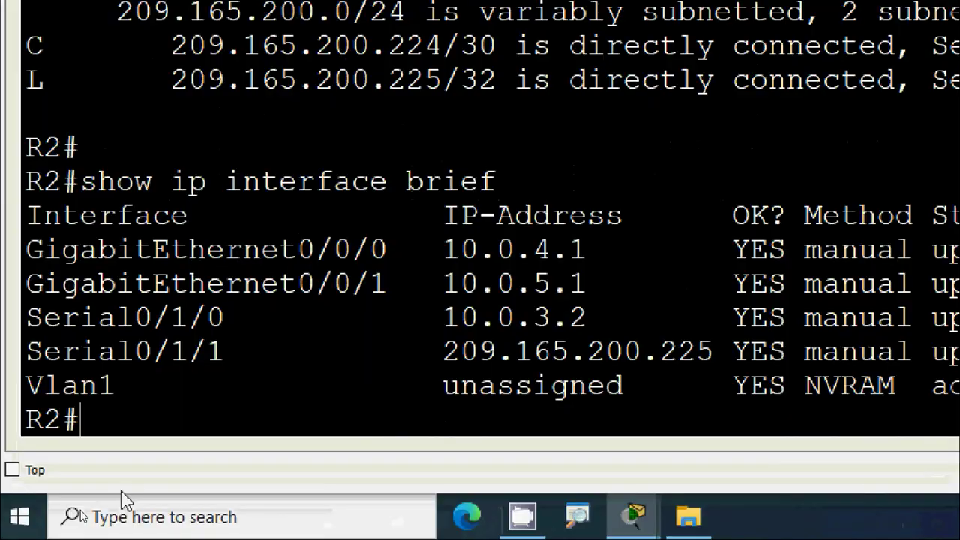
Run show running-config | section interface on R2 and page past the --More-- prompt
type("show runn")
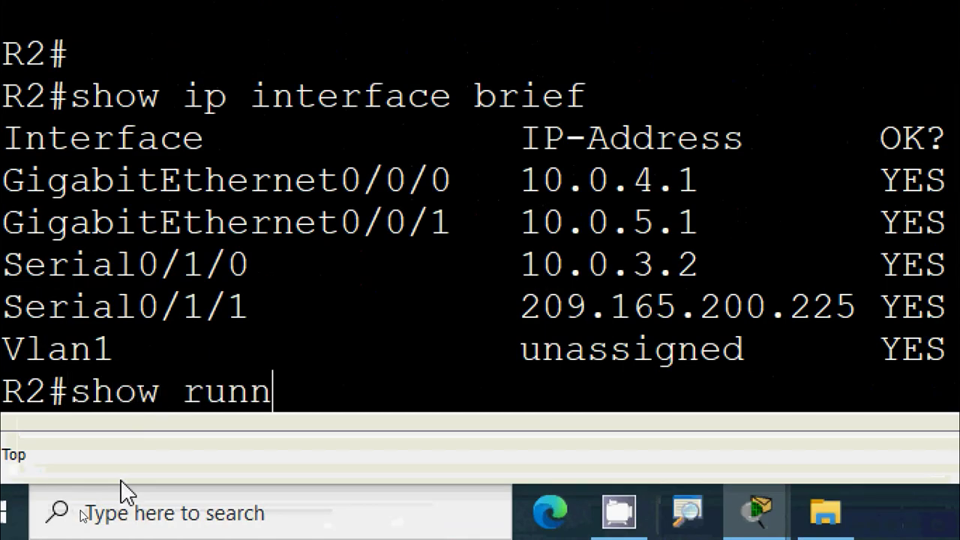
type("ing-")
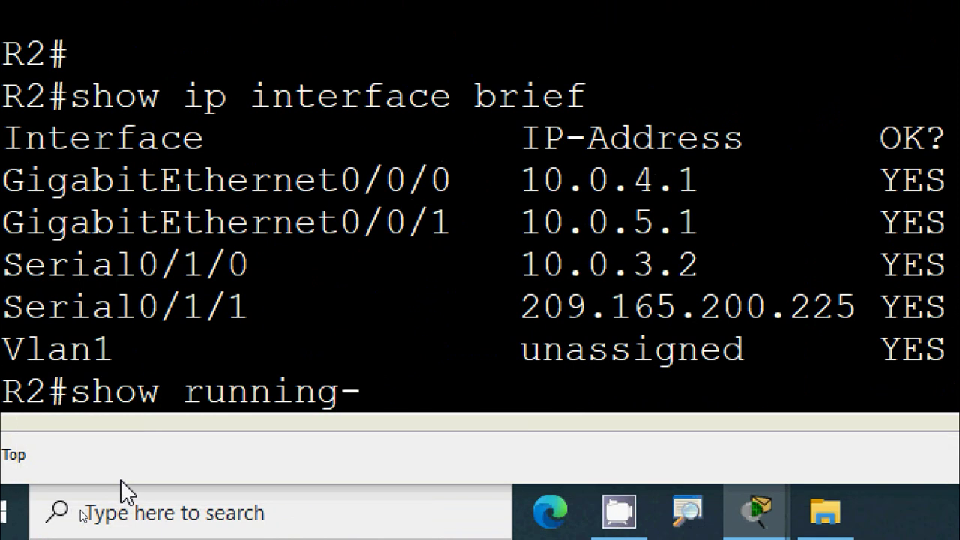
type("config")
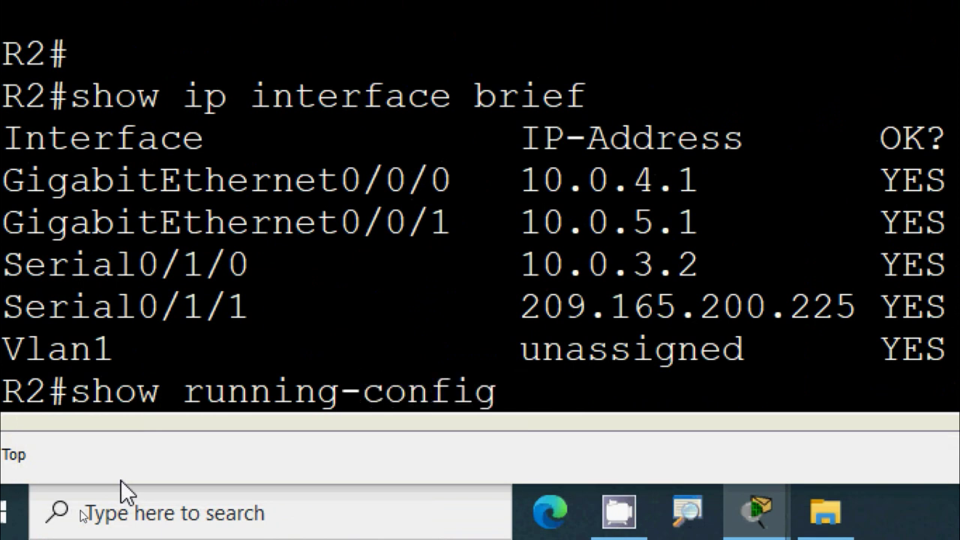
type(" | section ")
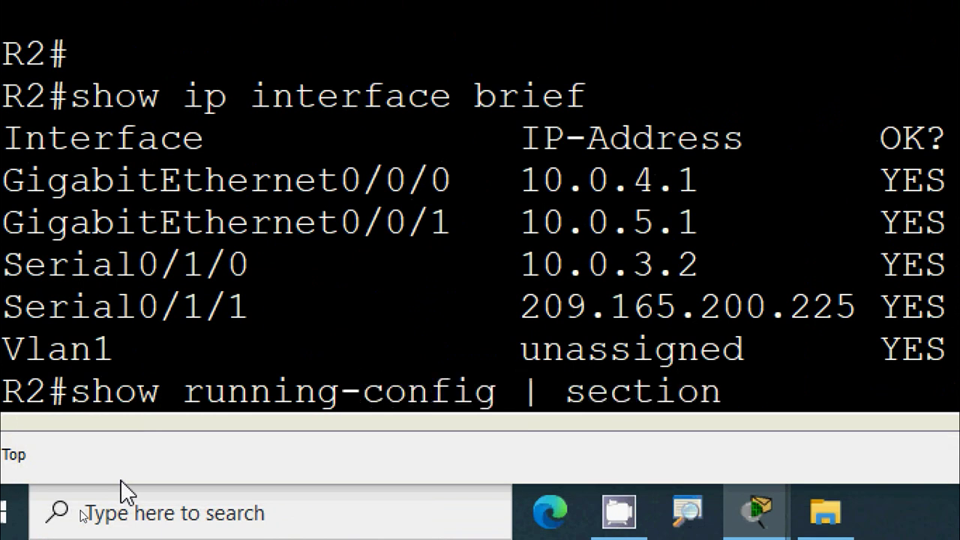
type("inteface")
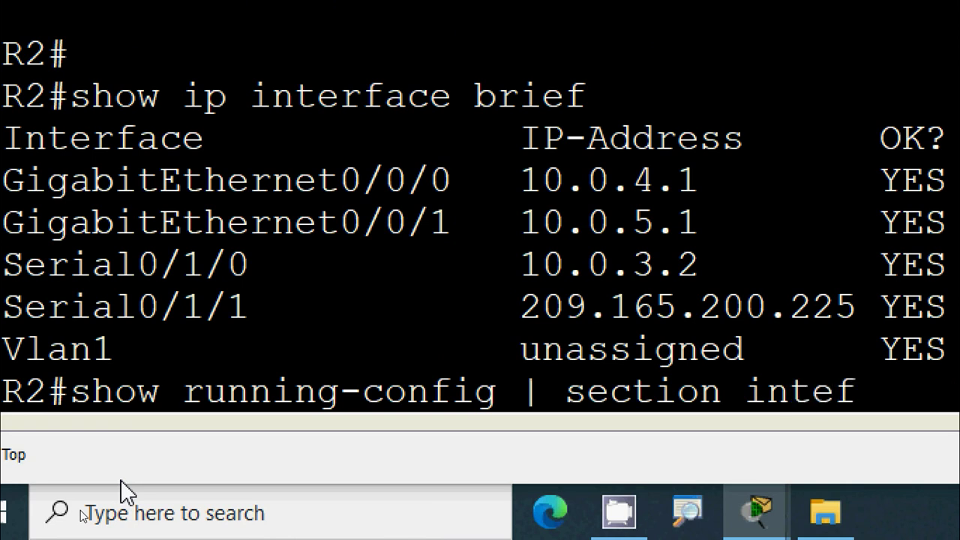
key("BackSpace")
key("BackSpace")
key("BackSpace")
key("BackSpace")
key("BackSpace")
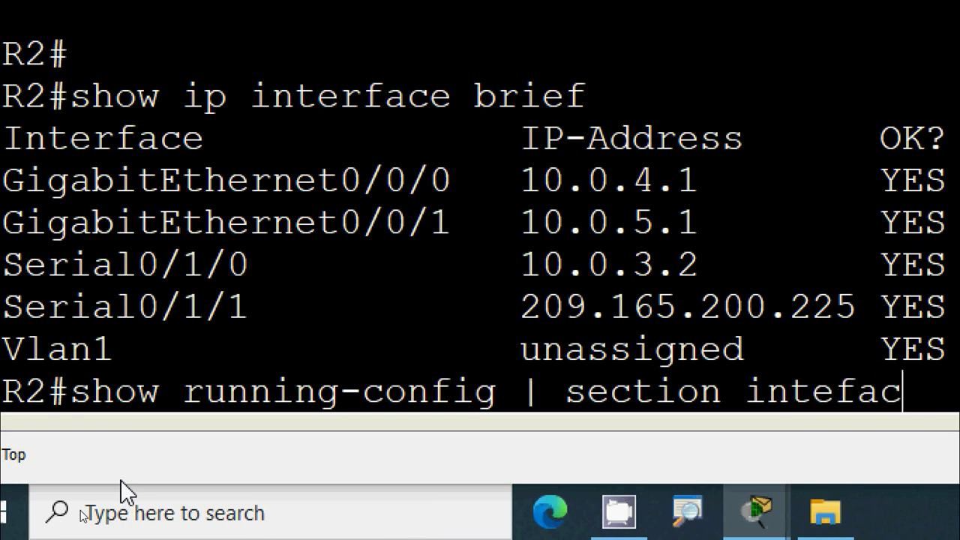
type("erface")
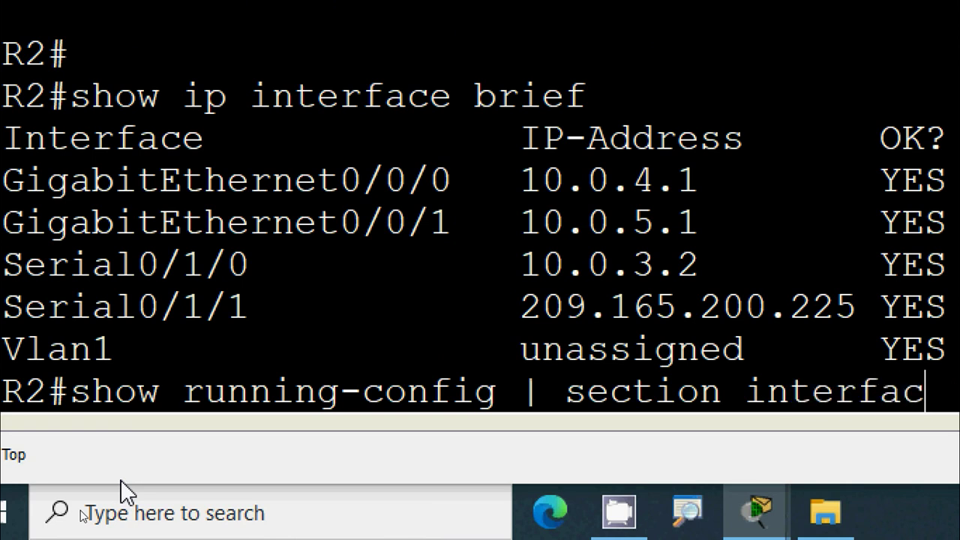
key("Return")
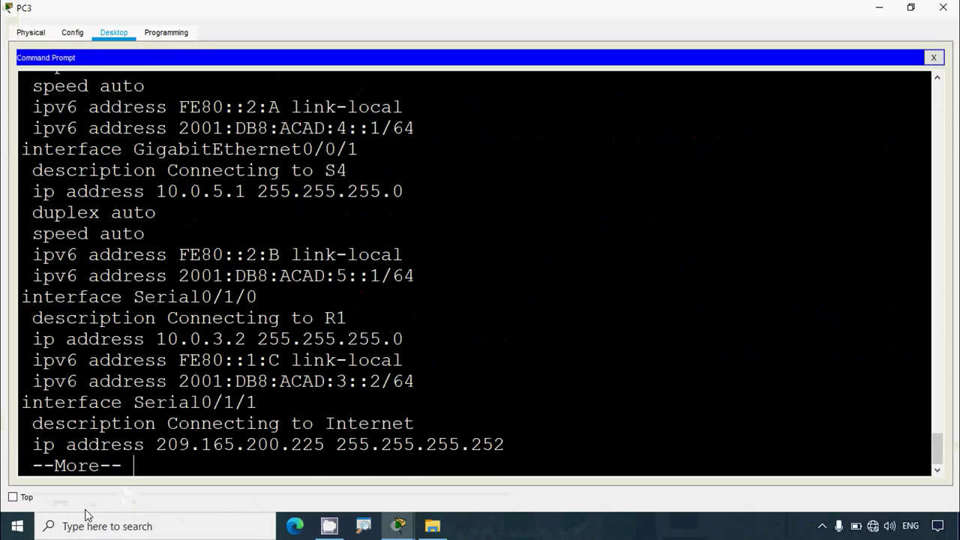
key("space")
Scroll through the interface sections, highlighting entries such as the Serial0/1/0 interface name
scroll(138, 392, "up", 5)
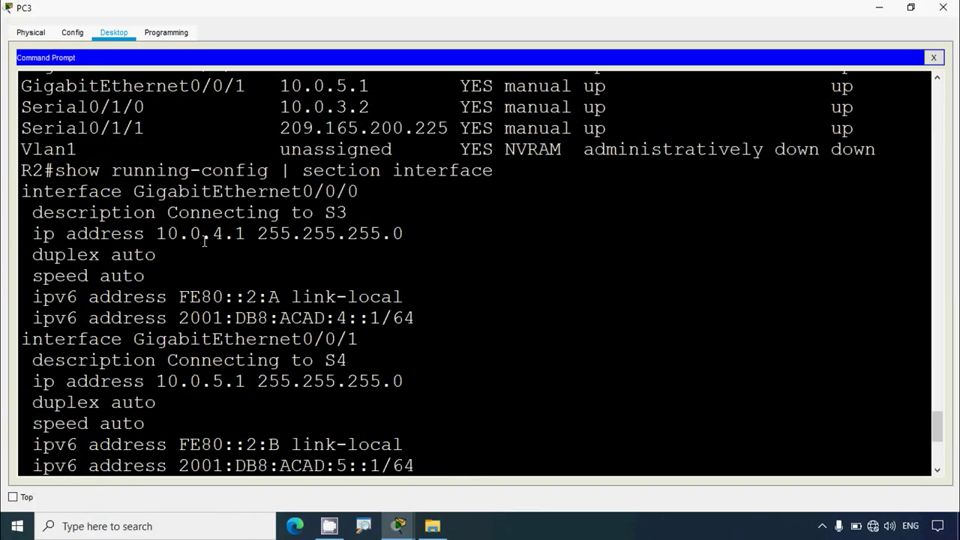
left_click_drag(90, 235, 403, 234)
left_click_drag(193, 300, 247, 361)
scroll(264, 362, "down", 1)
scroll(208, 361, "down", 1)
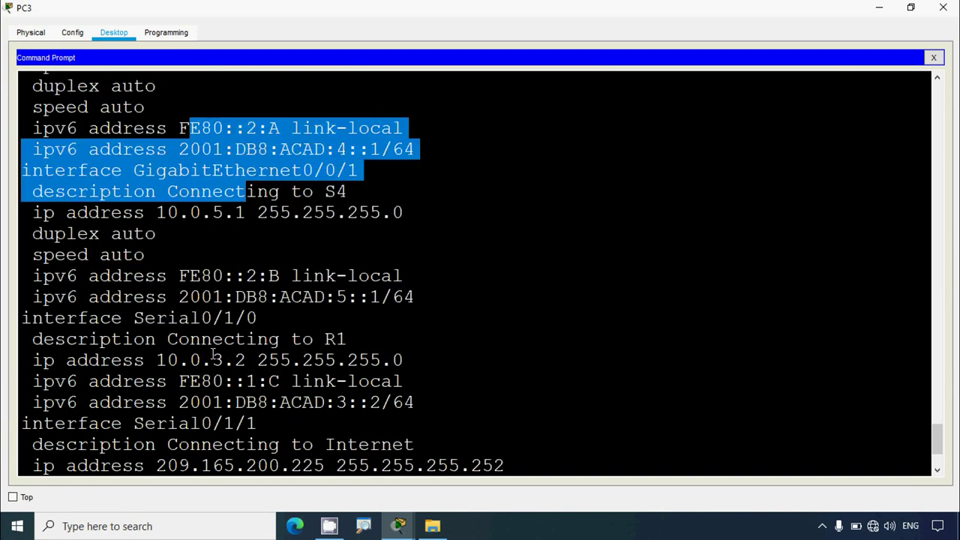
left_click_drag(156, 318, 249, 318)
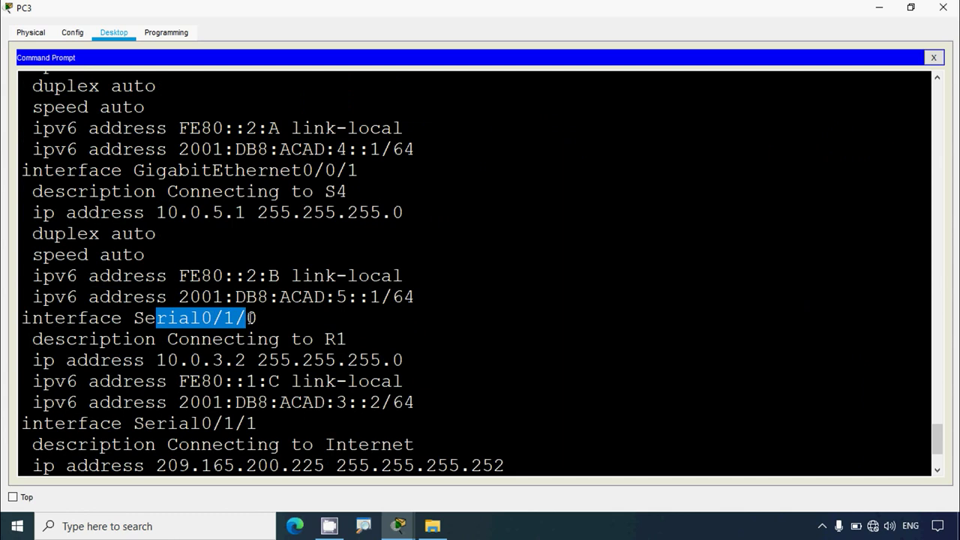
scroll(255, 330, "down", 1)
left_click_drag(168, 338, 190, 339)
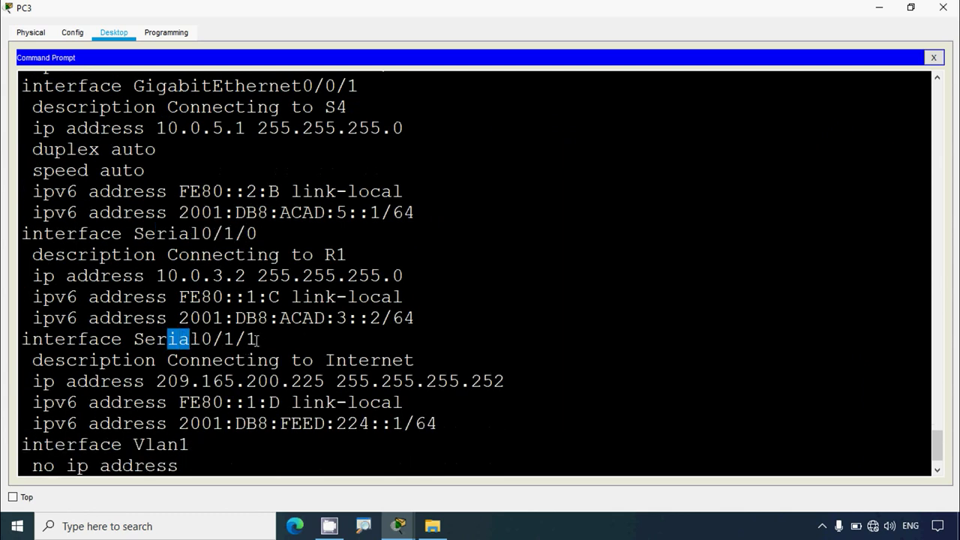
scroll(259, 340, "down", 1)
scroll(258, 339, "up", 5)
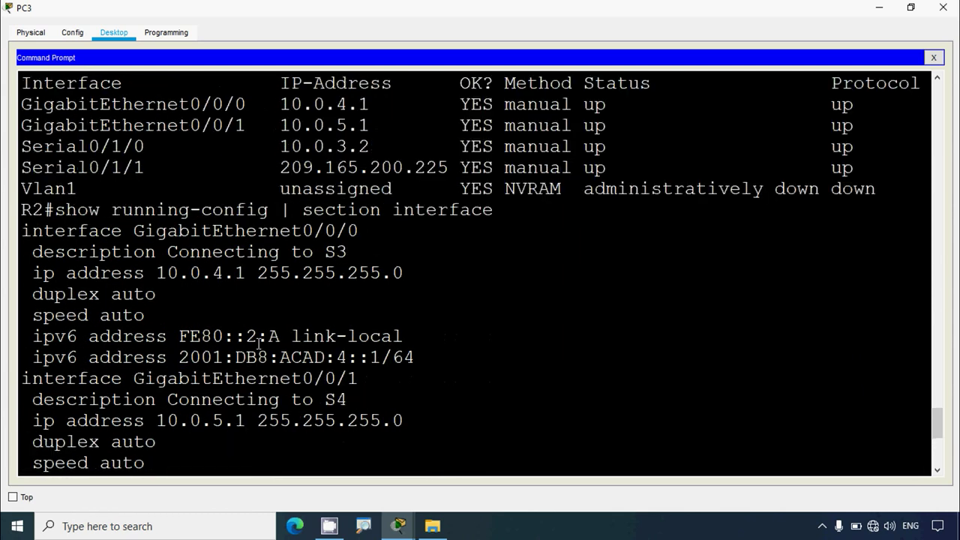
scroll(259, 340, "down", 3)
left_click(879, 8)
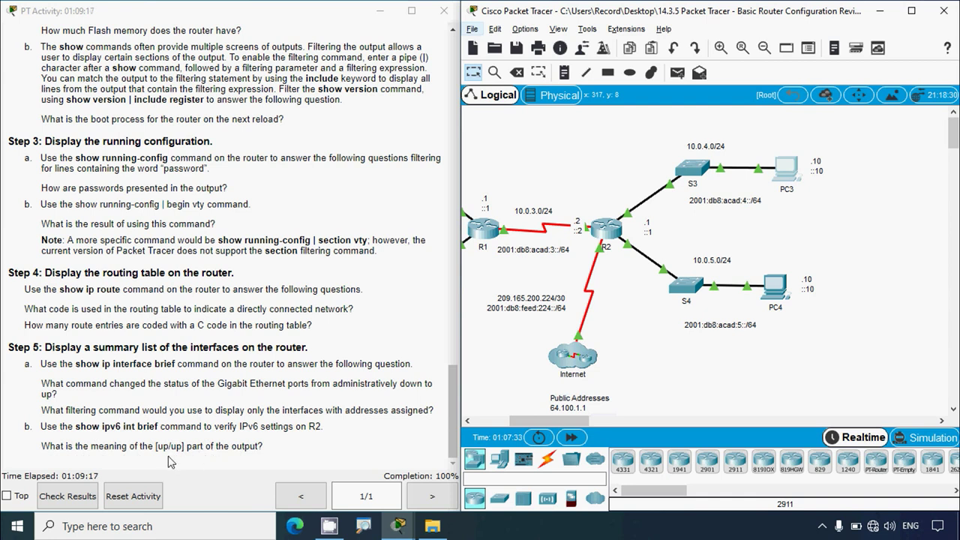
left_click(160, 448)
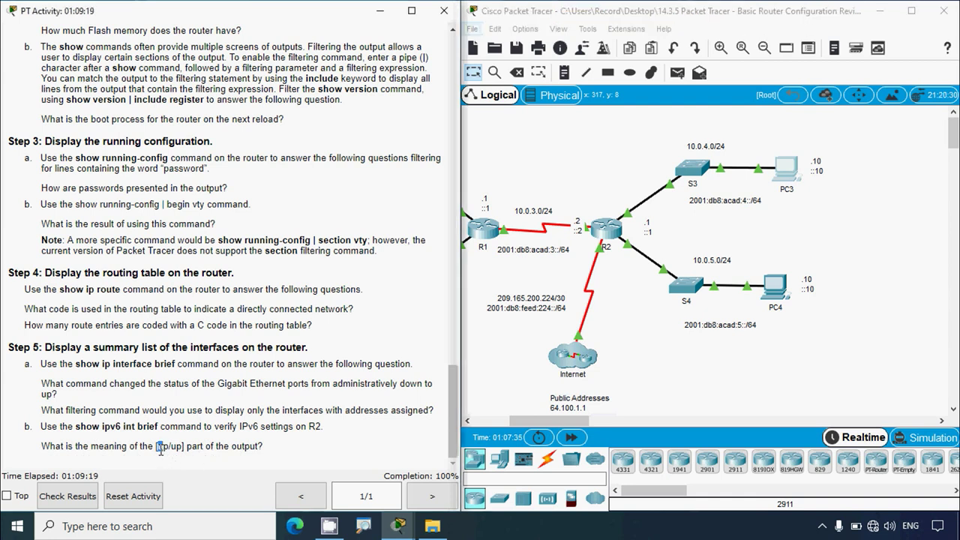
double_click(174, 449)
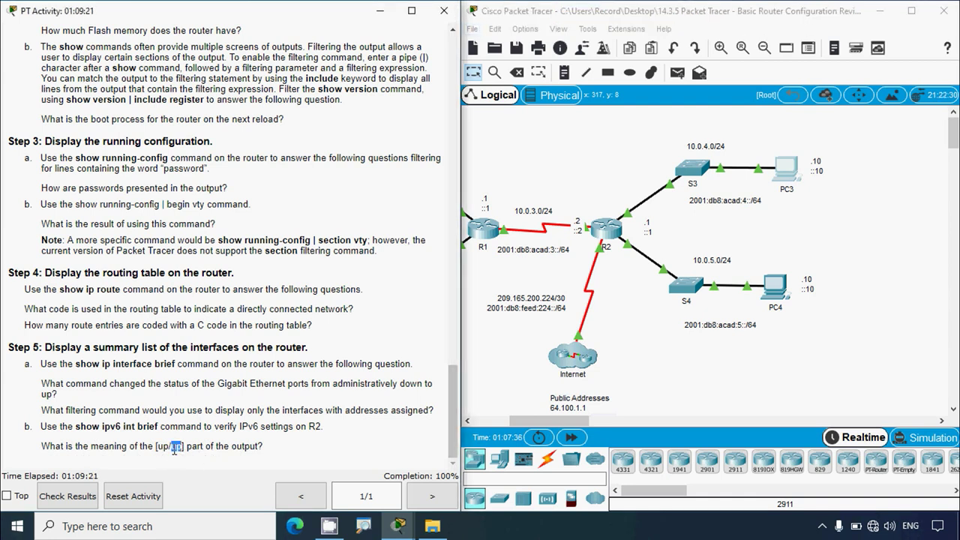
left_click(783, 173)
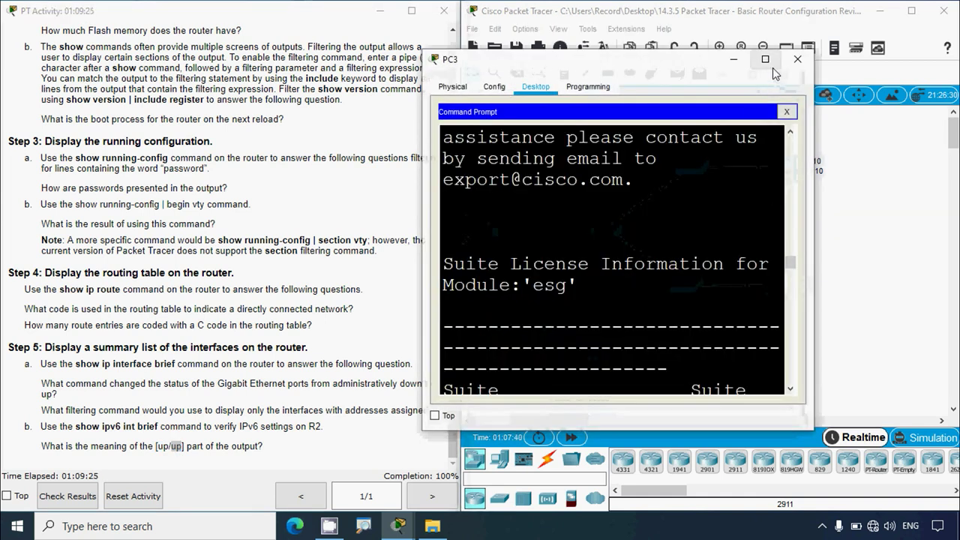
double_click(771, 67)
Run show ipv6 interface brief on R2 from PC3's terminal
left_click(249, 448)
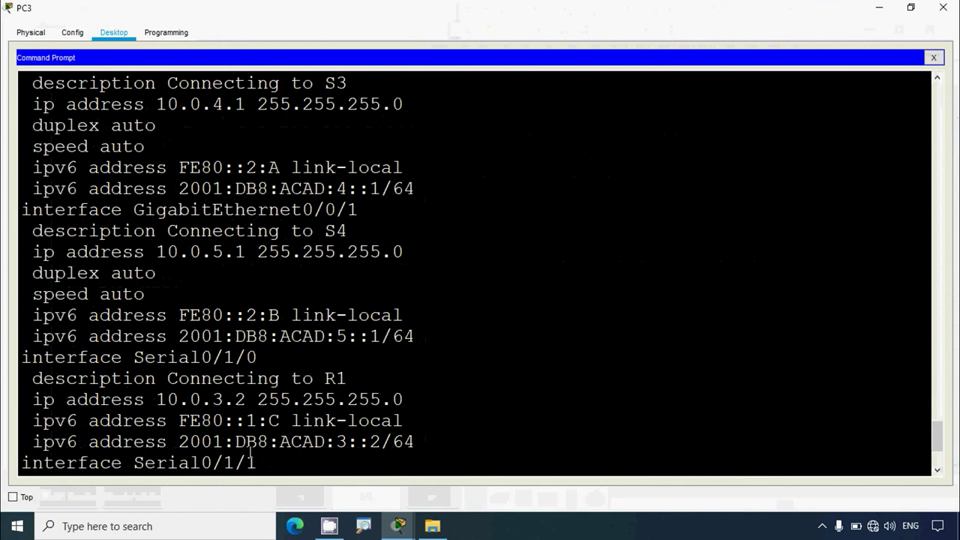
scroll(250, 453, "down", 3)
type("show ipv6")
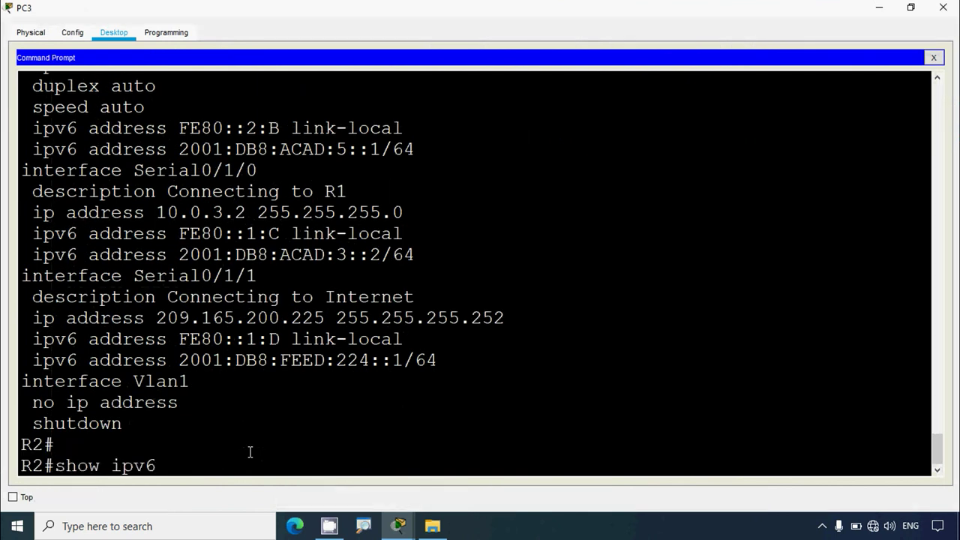
type(" interface brief")
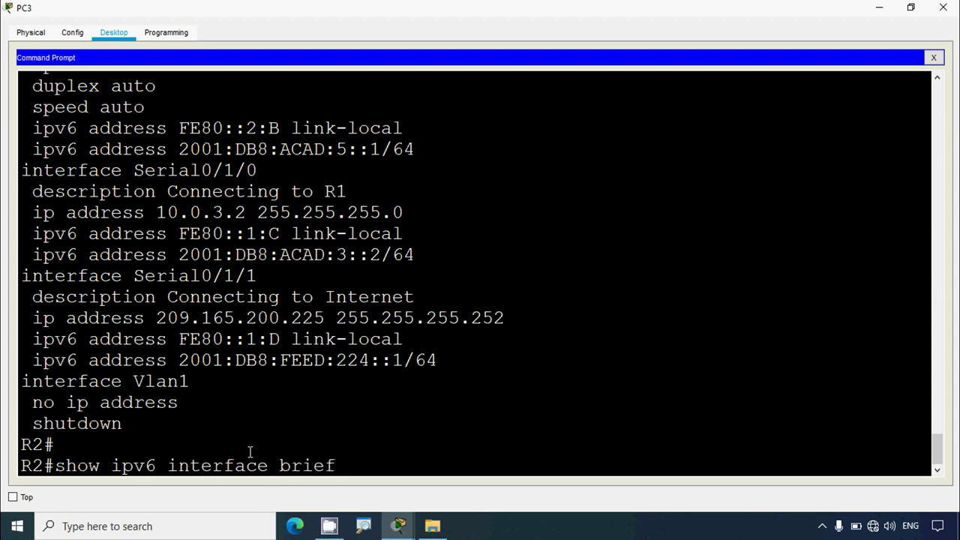
key("Return")
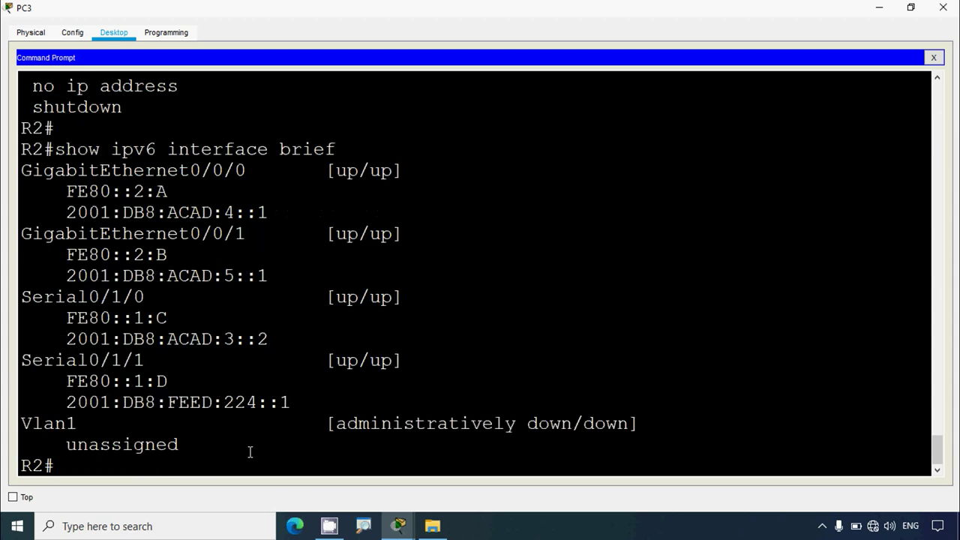
Highlight the up/up status and interface IPv6 addresses, then close PC3 and view the Addressing Table
double_click(341, 171)
double_click(381, 171)
double_click(345, 171)
double_click(376, 171)
left_click_drag(158, 212, 204, 404)
left_click(321, 396)
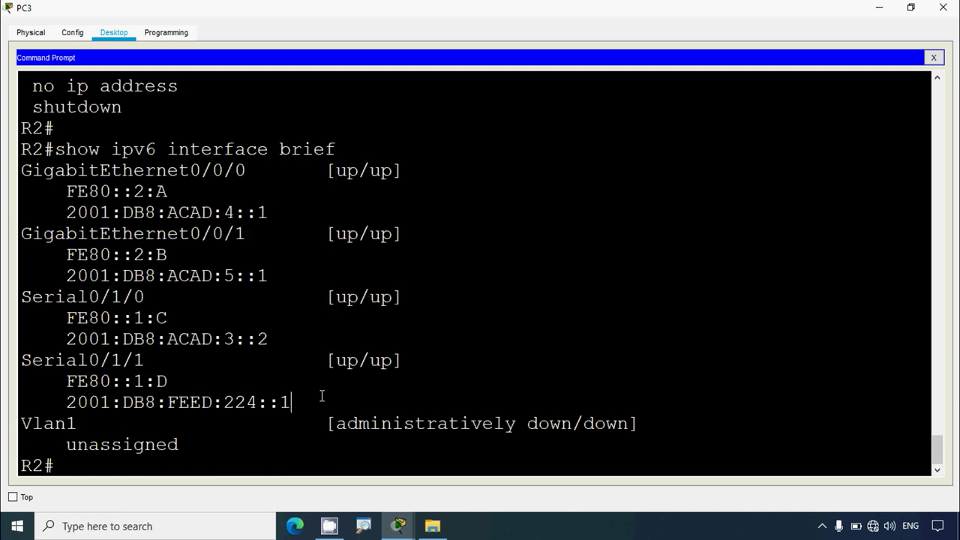
left_click(943, 7)
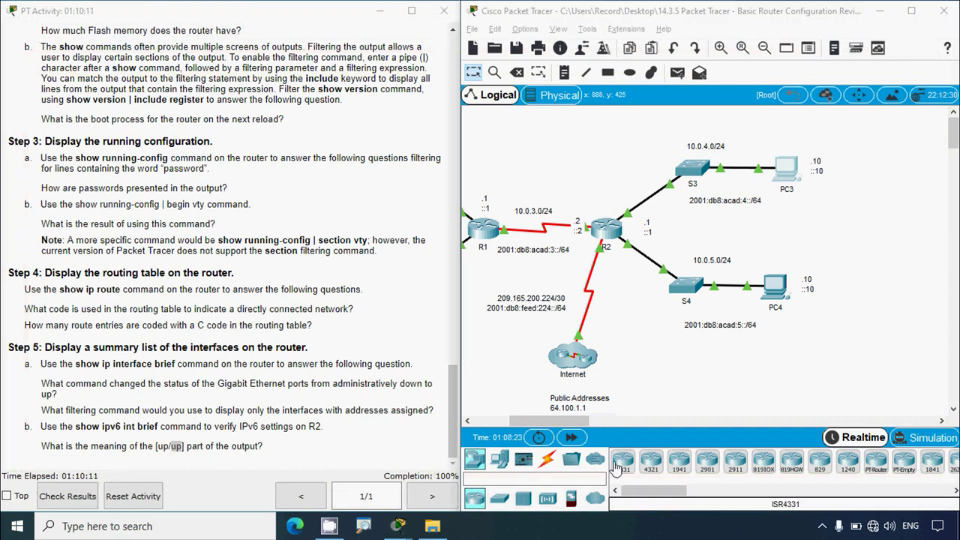
left_click_drag(455, 415, 441, 77)
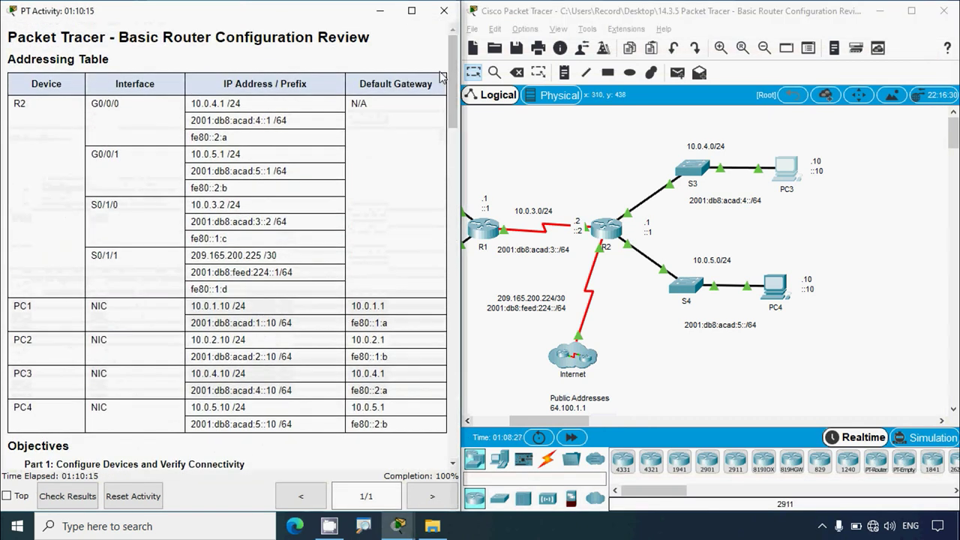